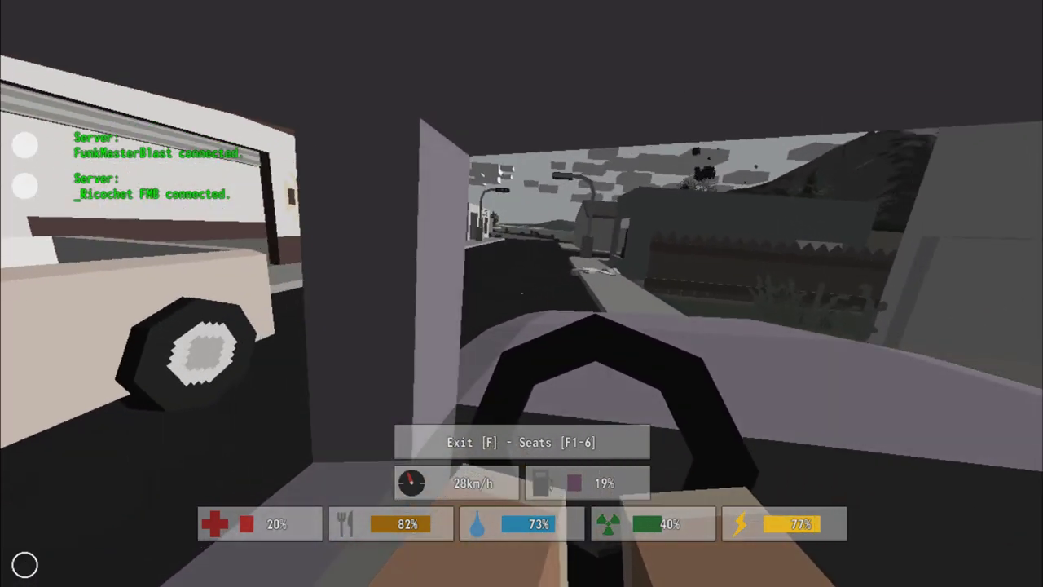
# - Step out of the car onto the town street after ploughing through the zombies
pyautogui.press('f')
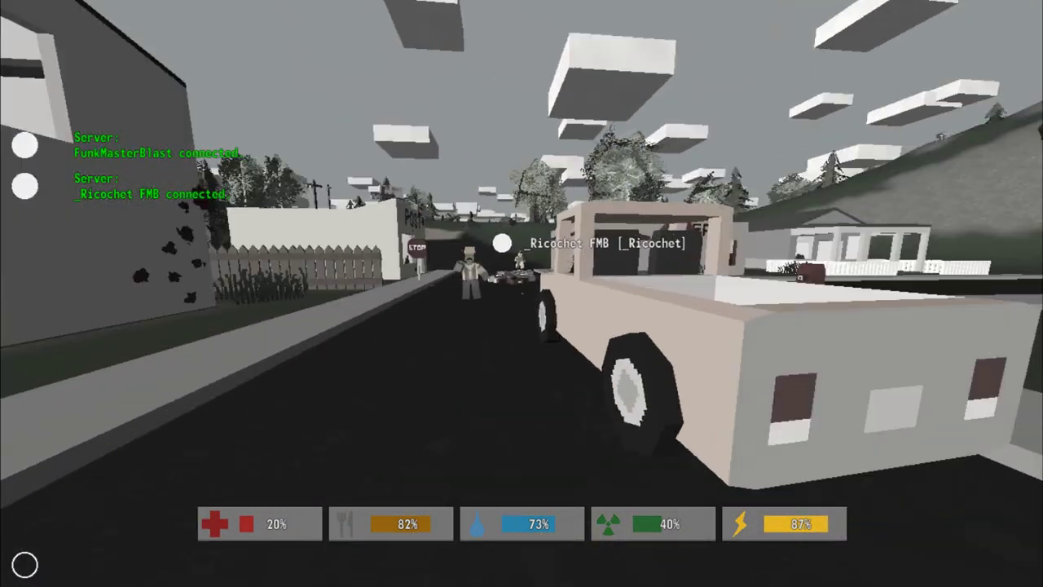
# - Ready the axe and walk up the street into the Post office through its window
pyautogui.press('w')
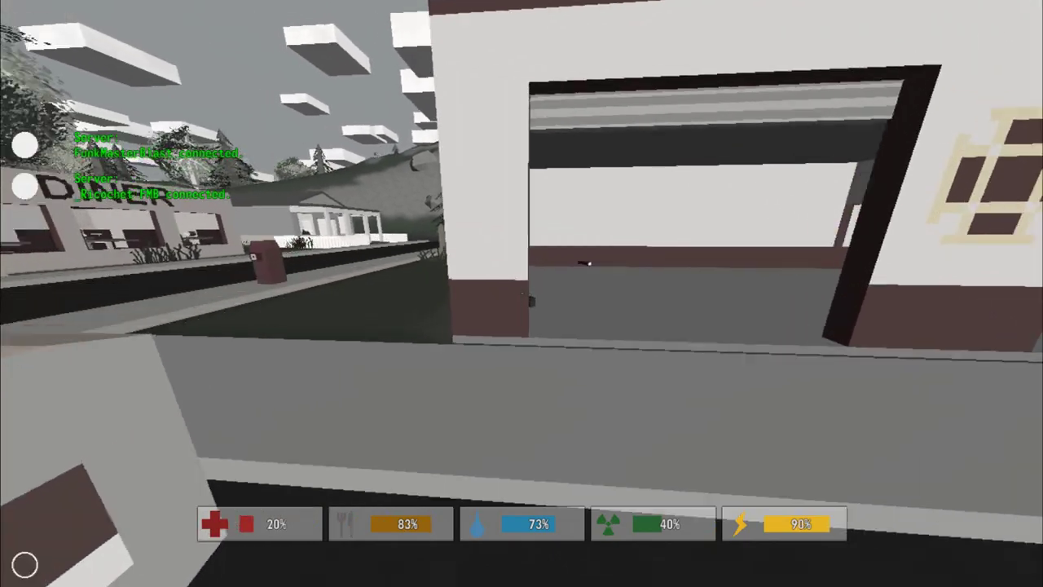
pyautogui.press('w')
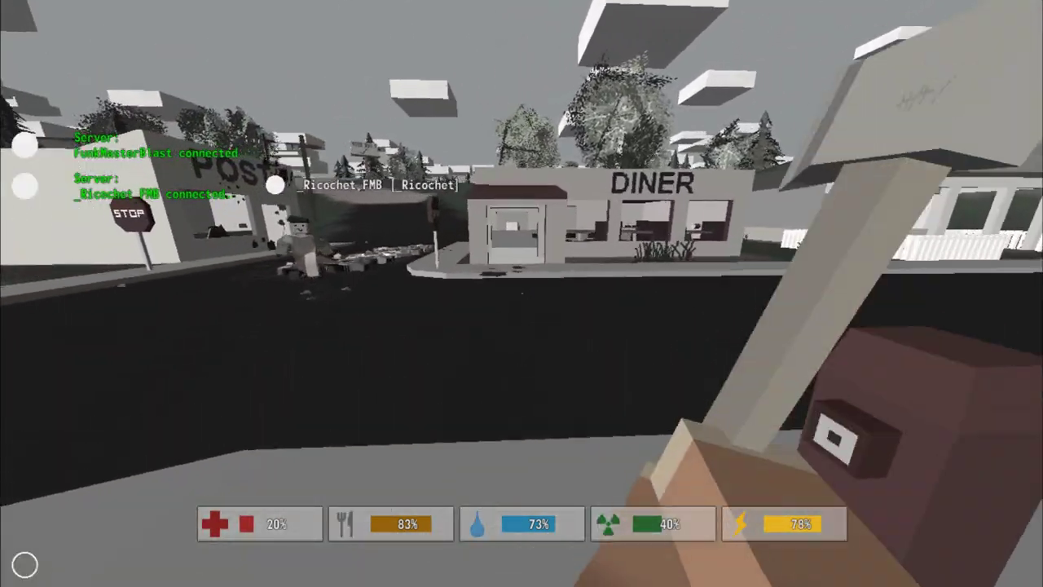
pyautogui.press('w')
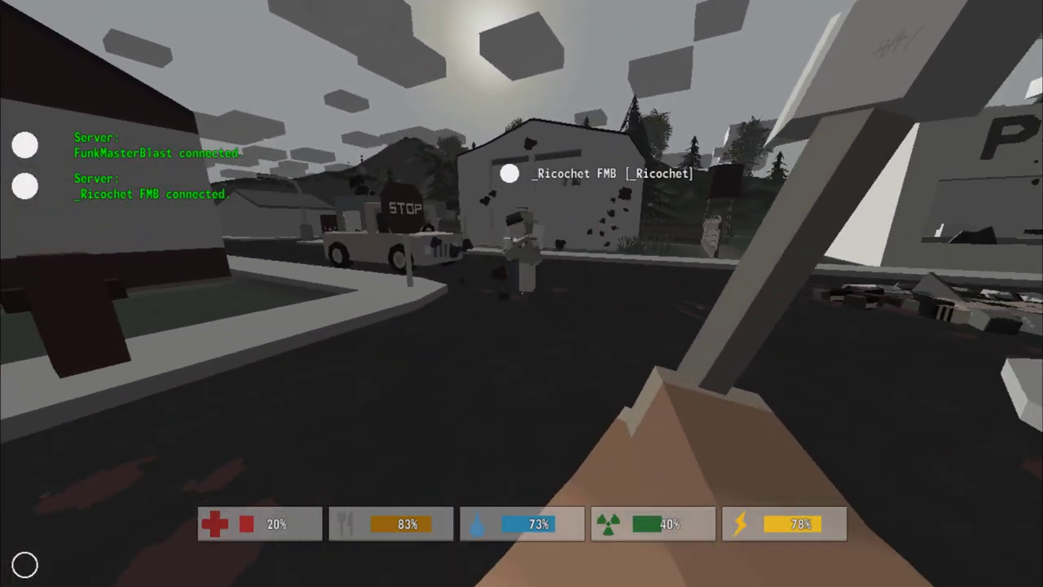
pyautogui.press('w')
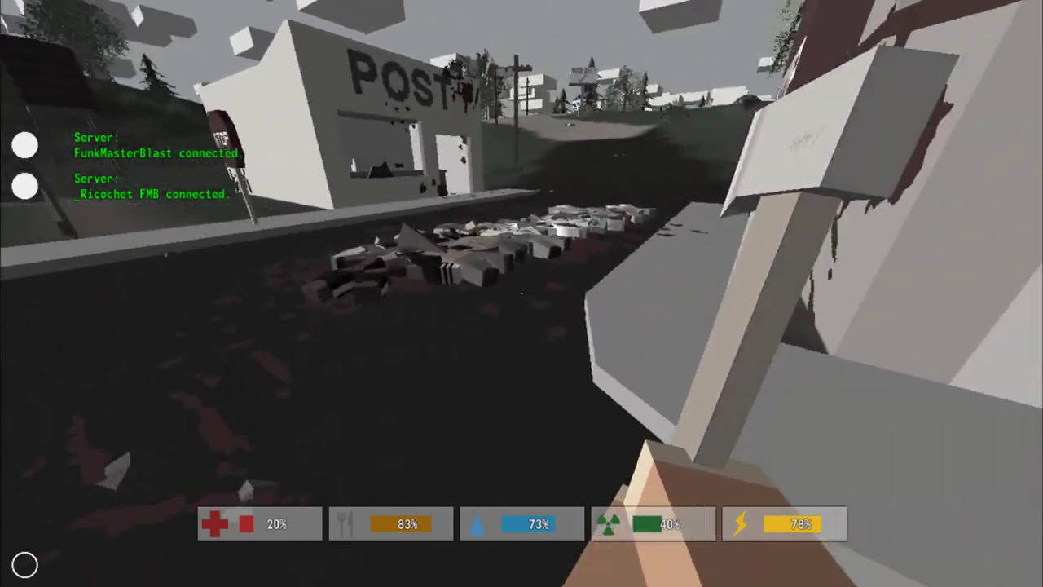
pyautogui.press('w')
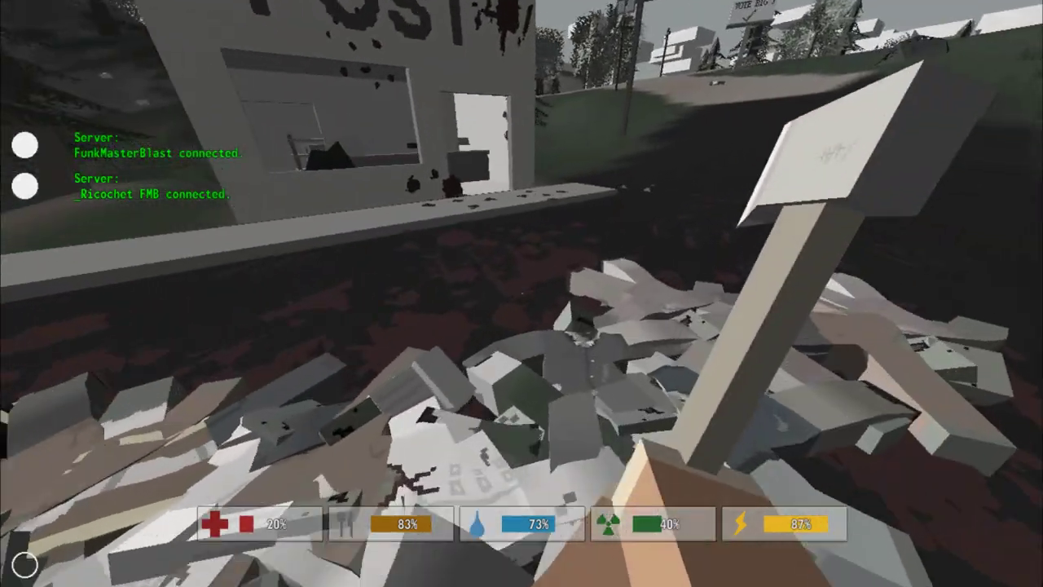
pyautogui.press('w')
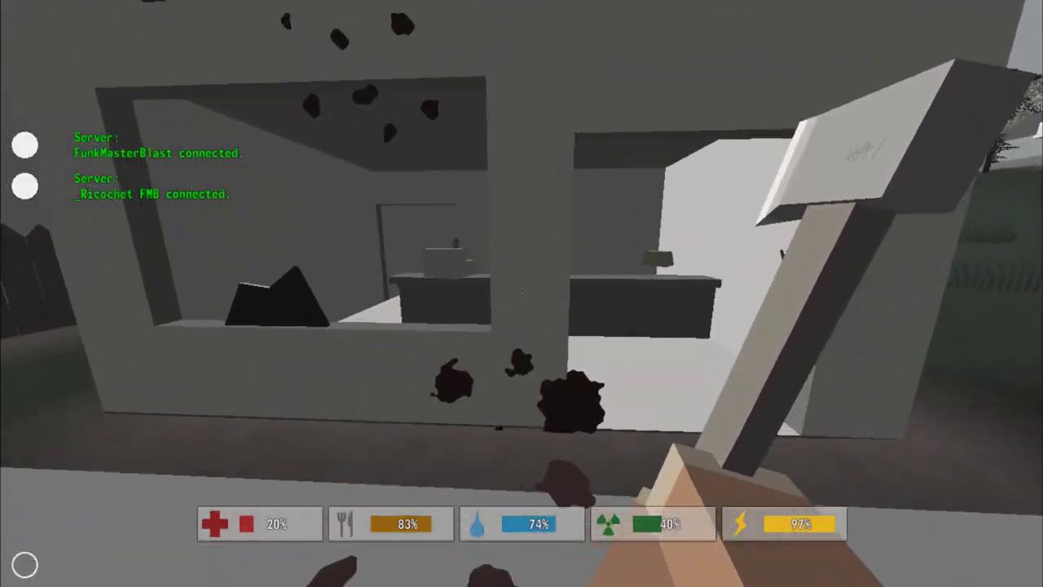
pyautogui.press('w')
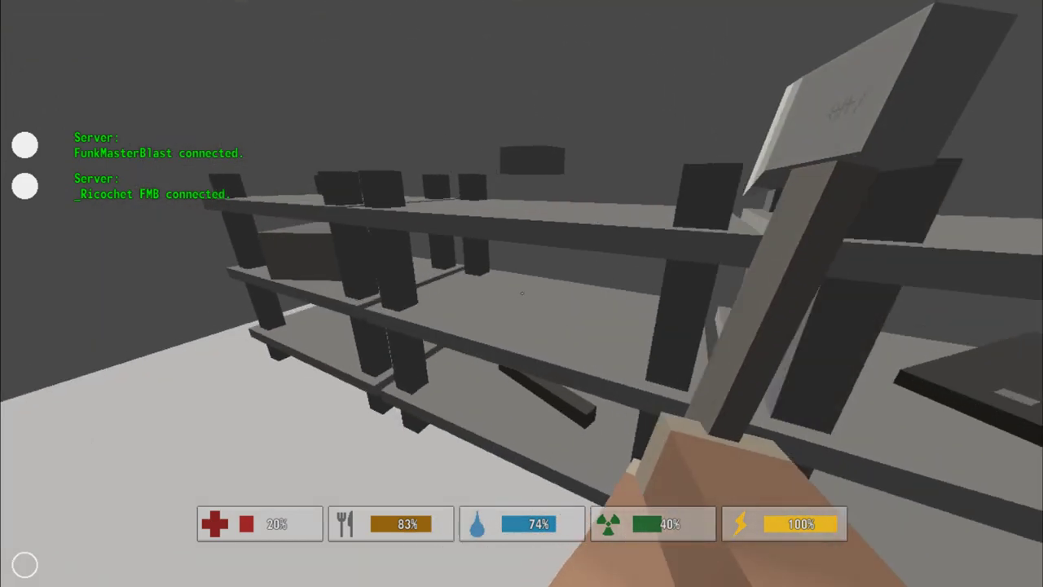
# - Search the Post office storeroom and walk back out to the street
pyautogui.press('w')
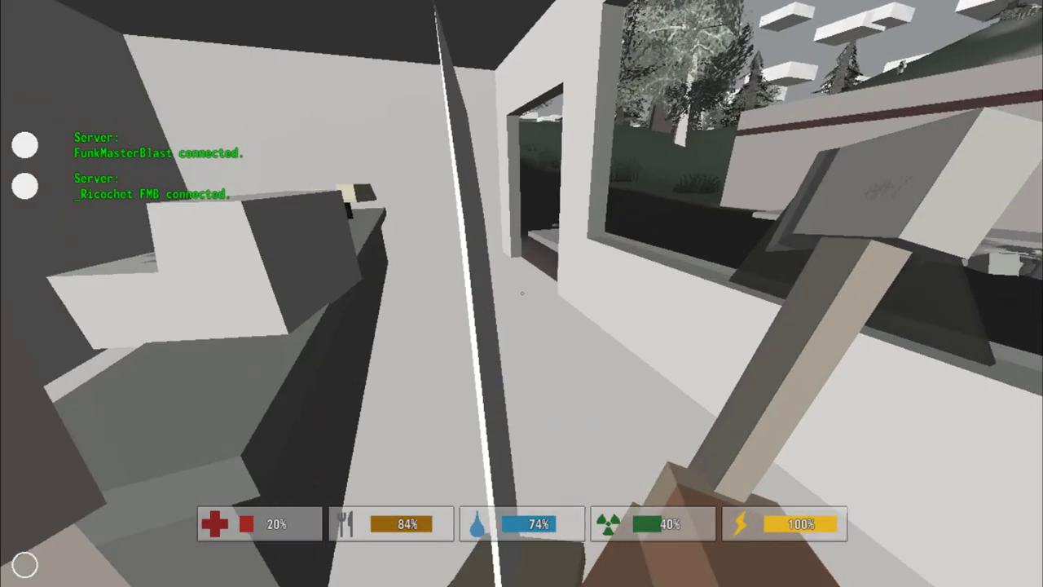
pyautogui.press('w')
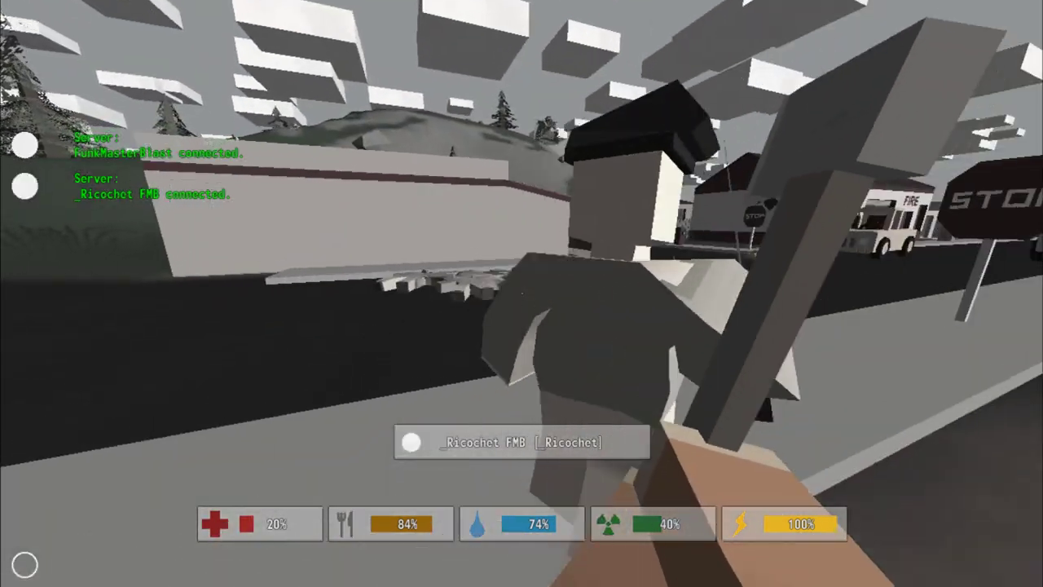
pyautogui.press('w')
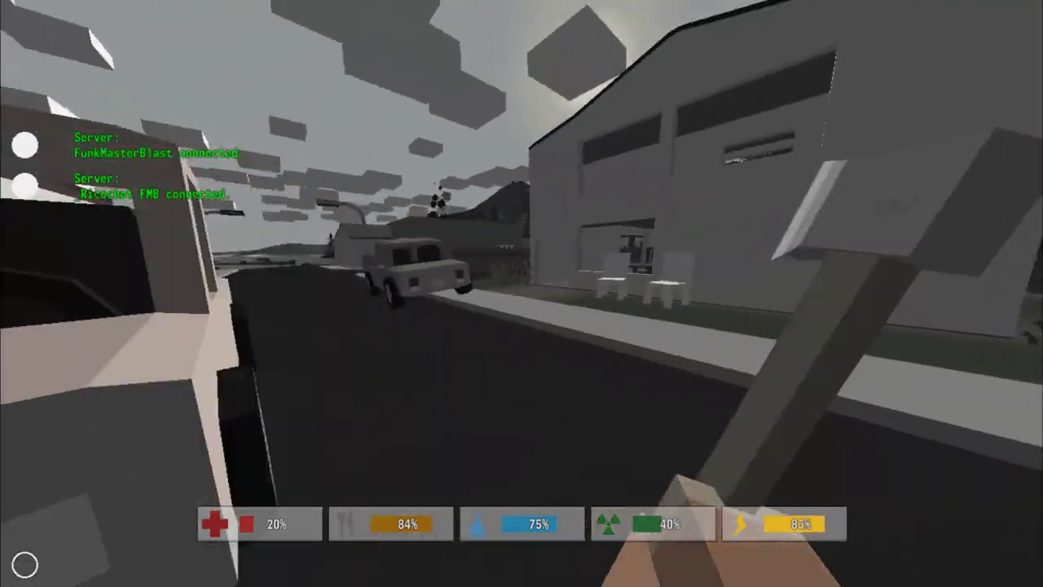
# - Enter the house and take the canned tuna from the food shelf
pyautogui.press('w')
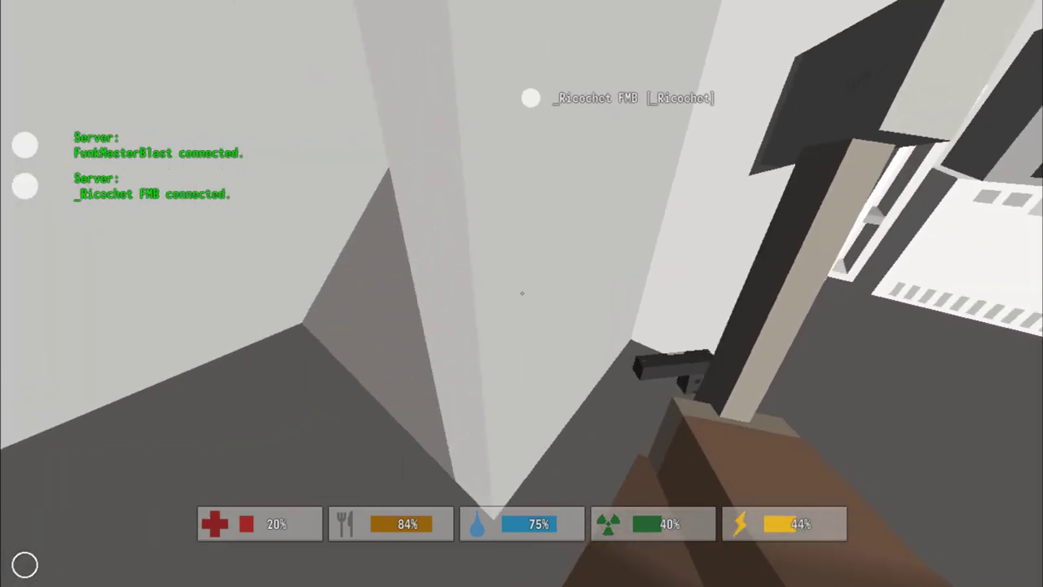
pyautogui.press('w')
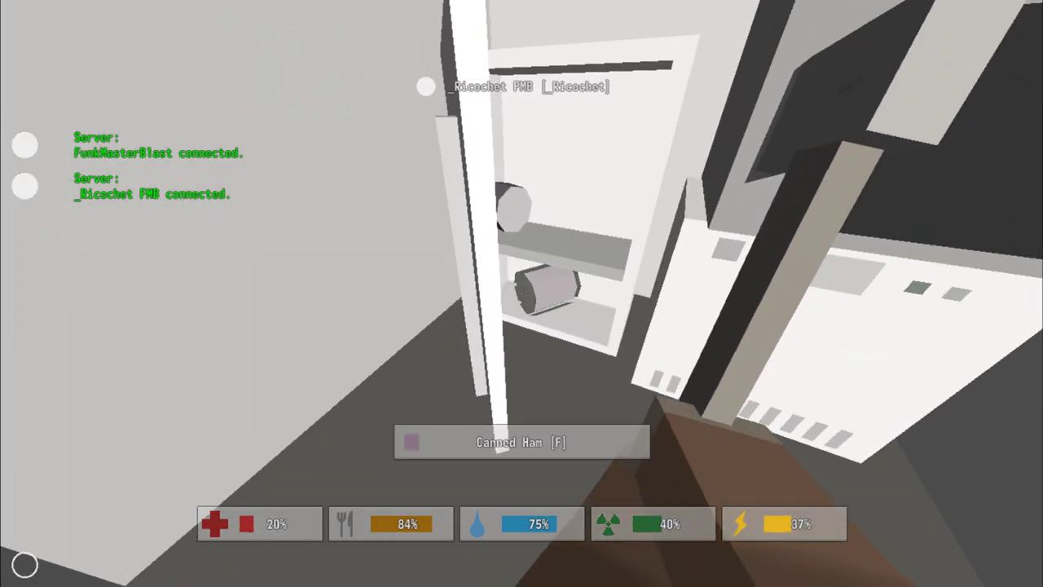
pyautogui.press('w')
pyautogui.press('f')
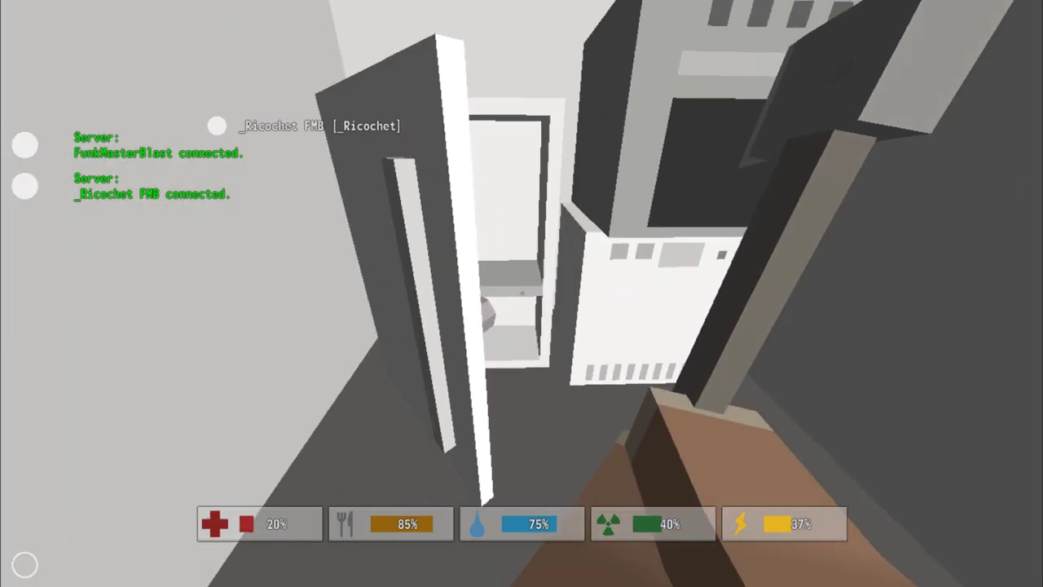
# - Search the other house rooms and check the inventory
pyautogui.press('w')
pyautogui.press('w')
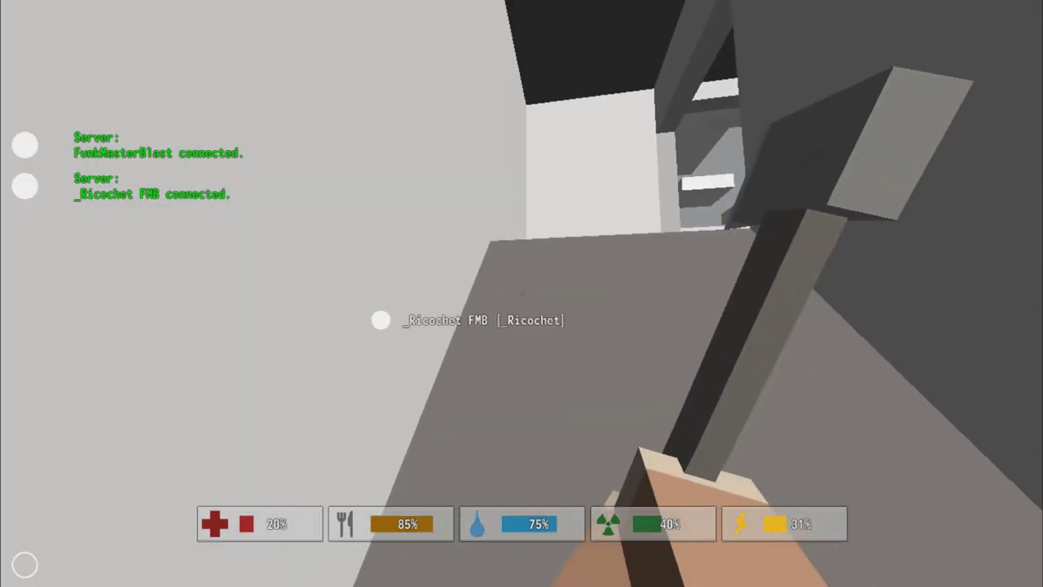
pyautogui.press('w')
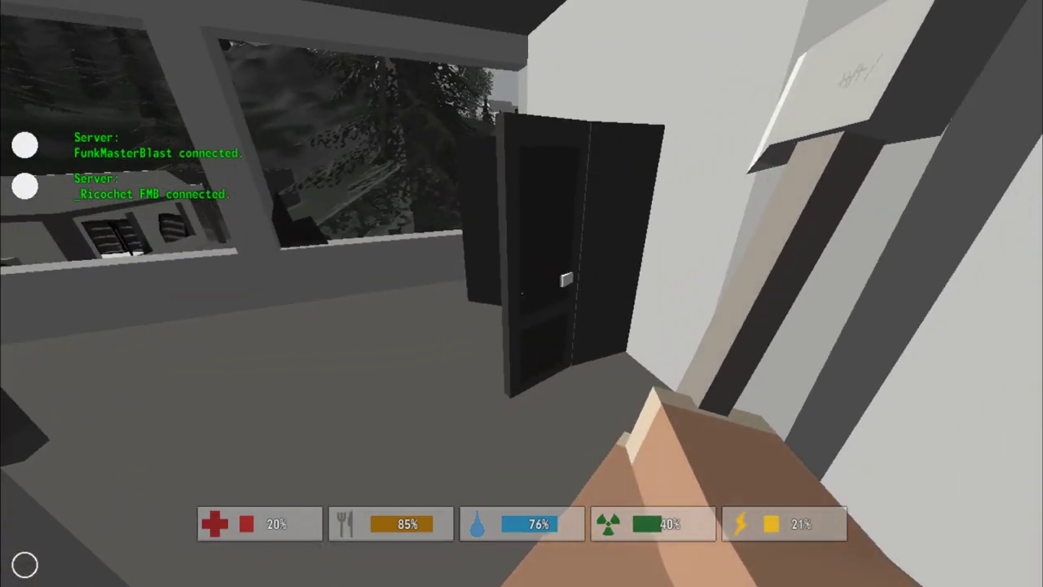
pyautogui.press('w')
pyautogui.press('w')
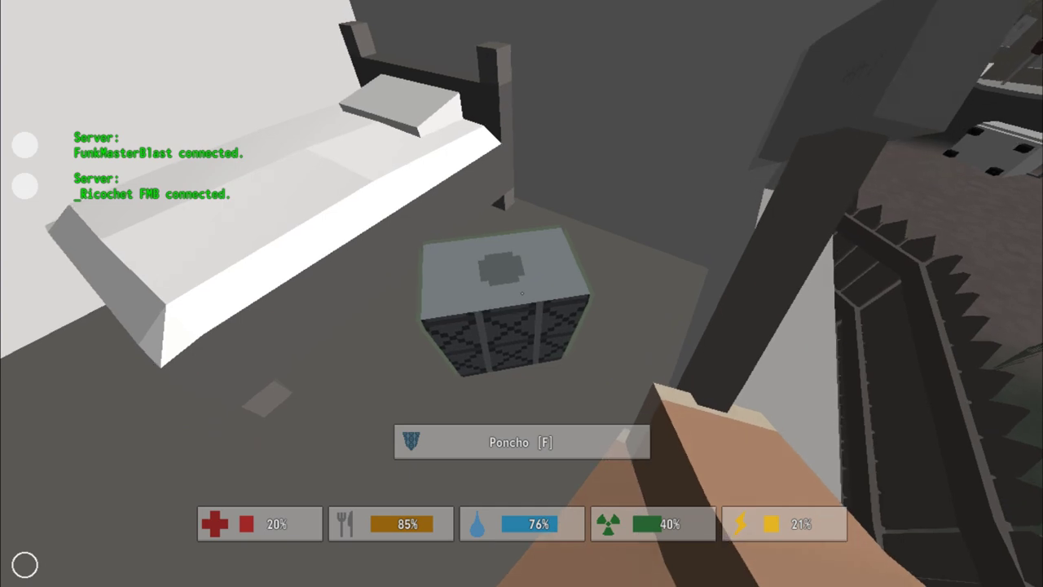
pyautogui.press('g')
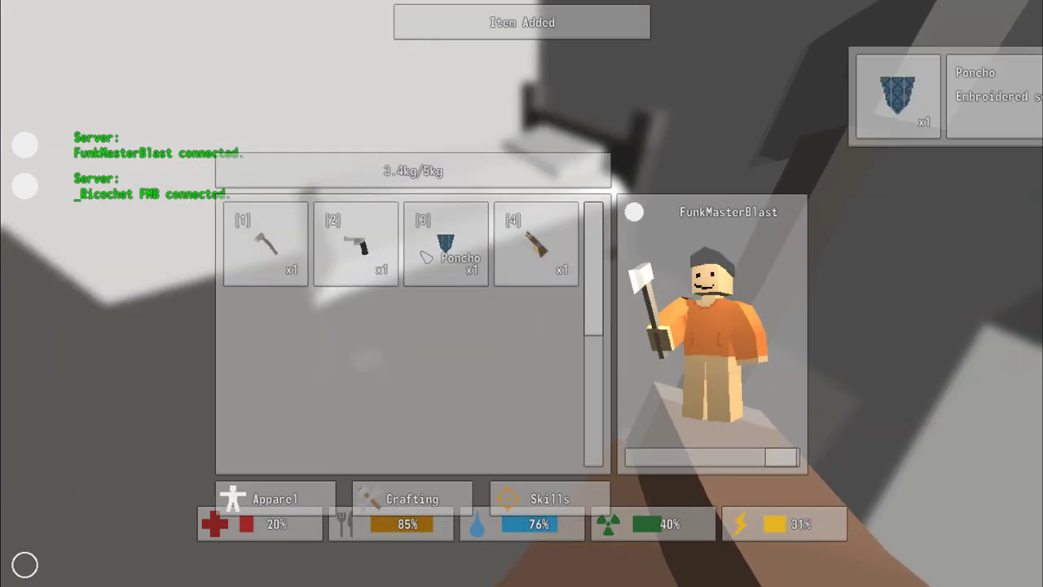
pyautogui.press('g')
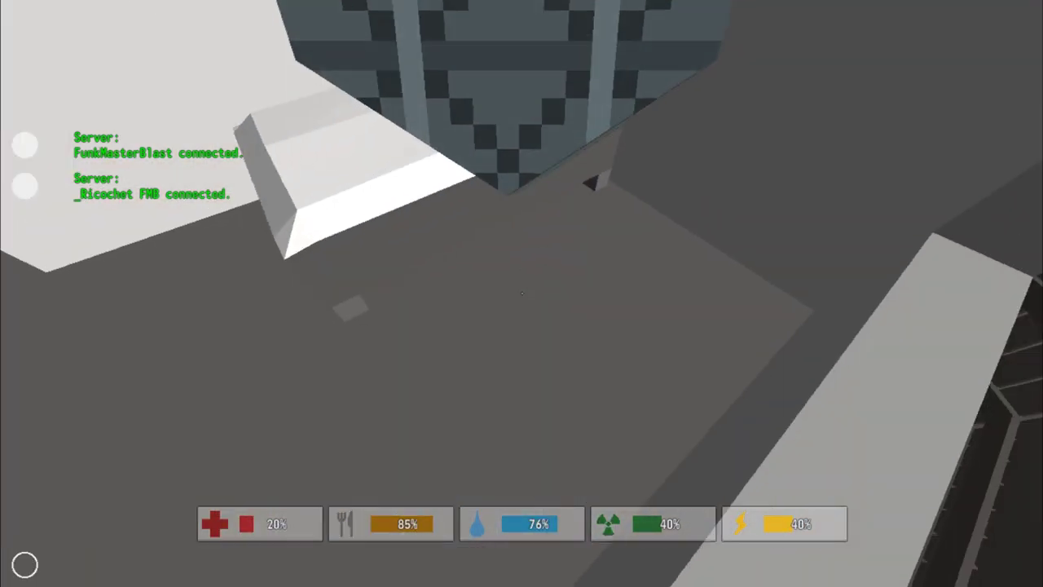
# - Grab the Colt pistol from the locker room floor, hold it ready, and check inventory
pyautogui.press('w')
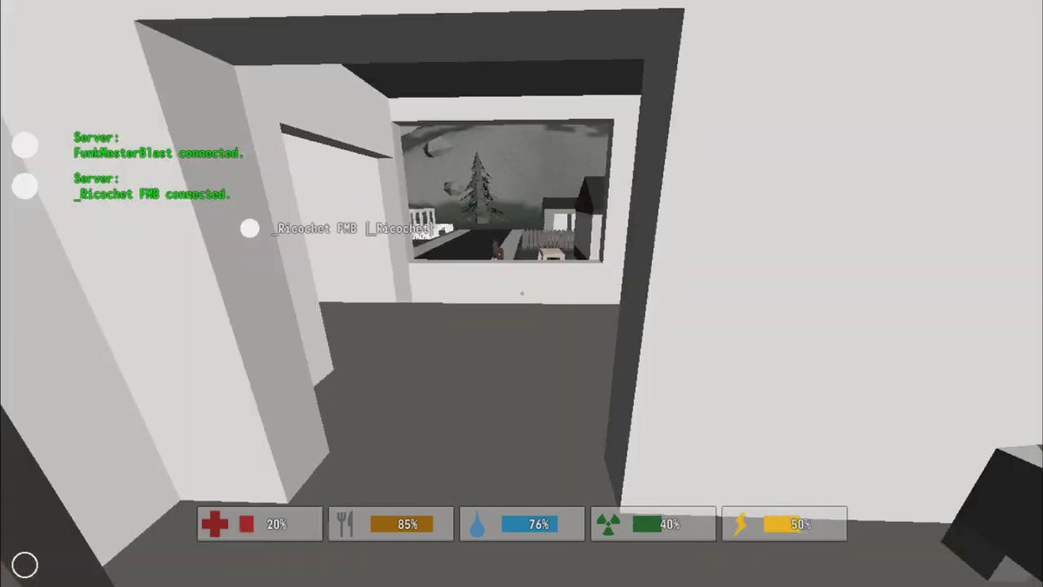
pyautogui.press('w')
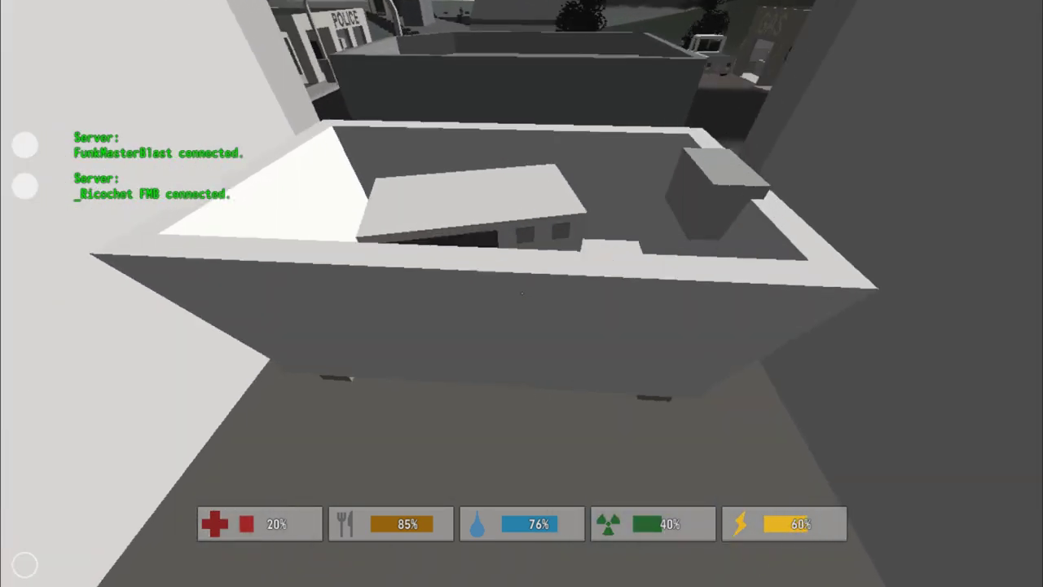
pyautogui.press('w')
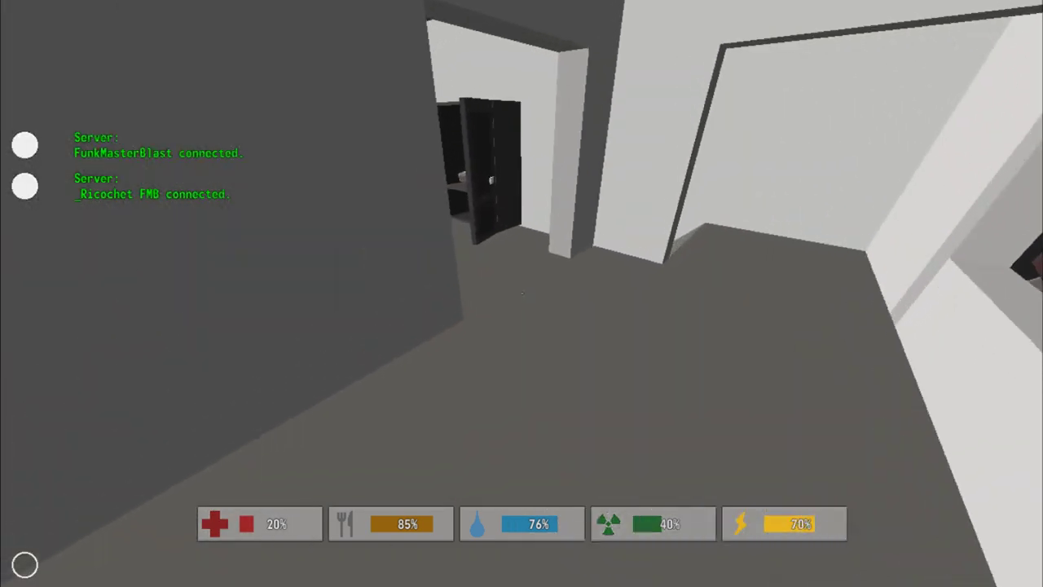
pyautogui.press('w')
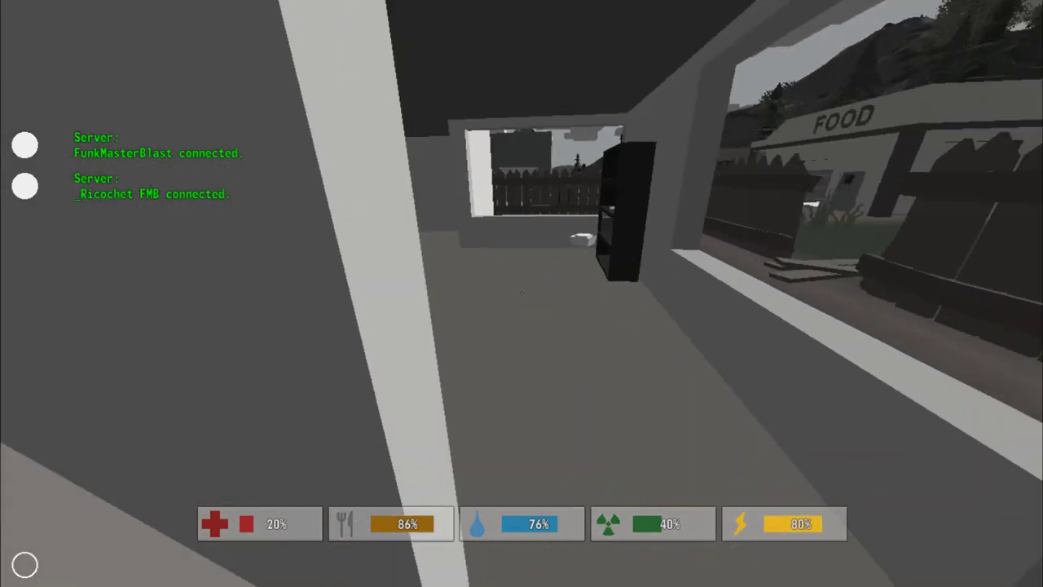
pyautogui.press('w')
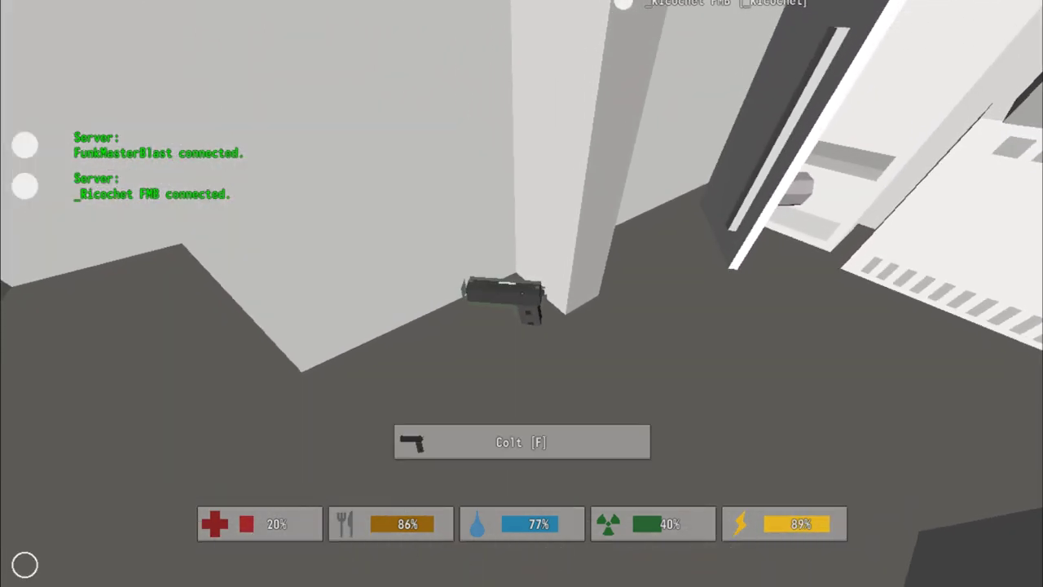
pyautogui.press('f')
pyautogui.press('g')
pyautogui.press('g')
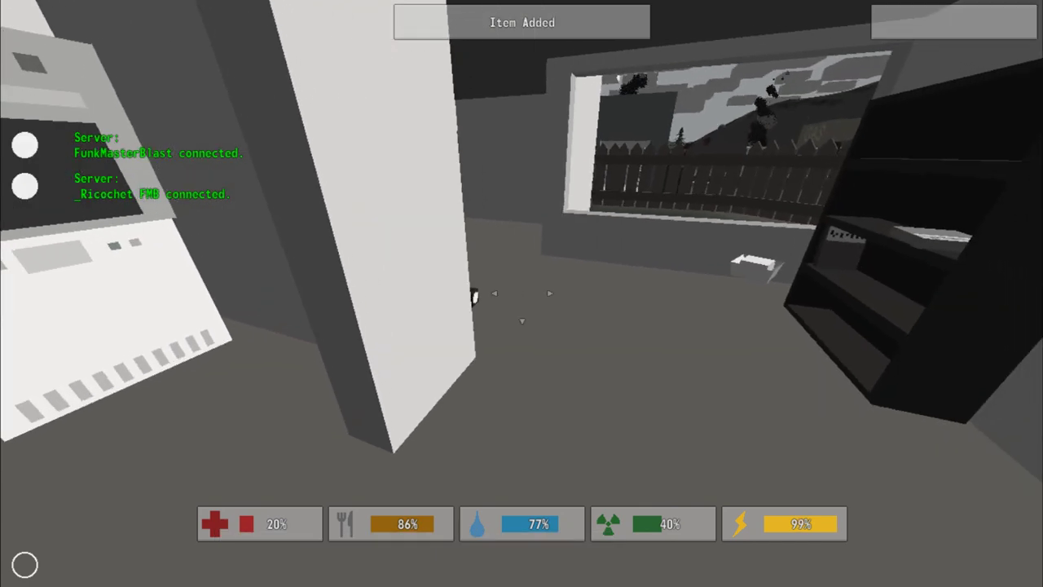
pyautogui.press('1')
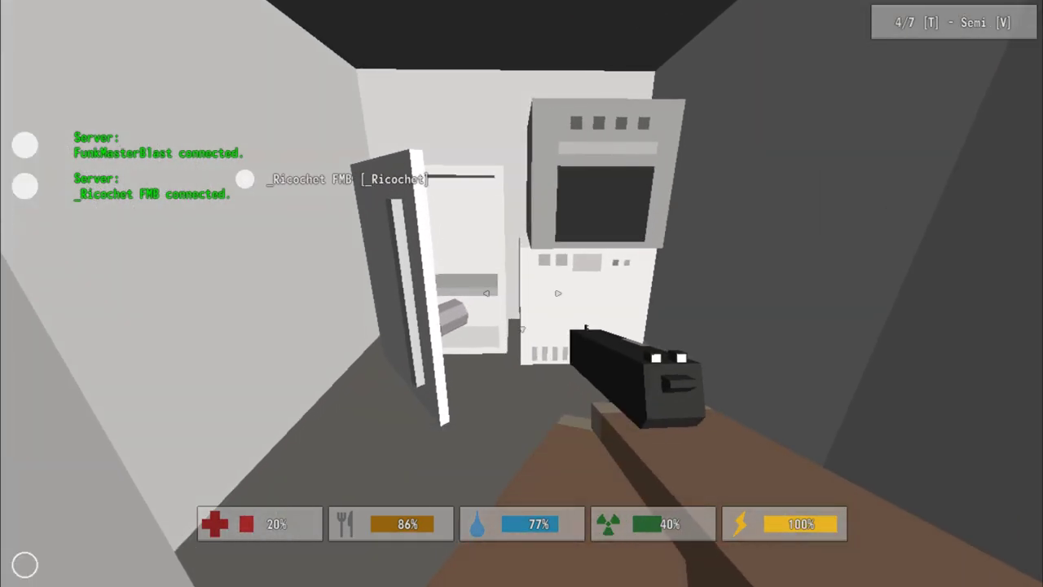
pyautogui.press('w')
pyautogui.press('w')
pyautogui.press('g')
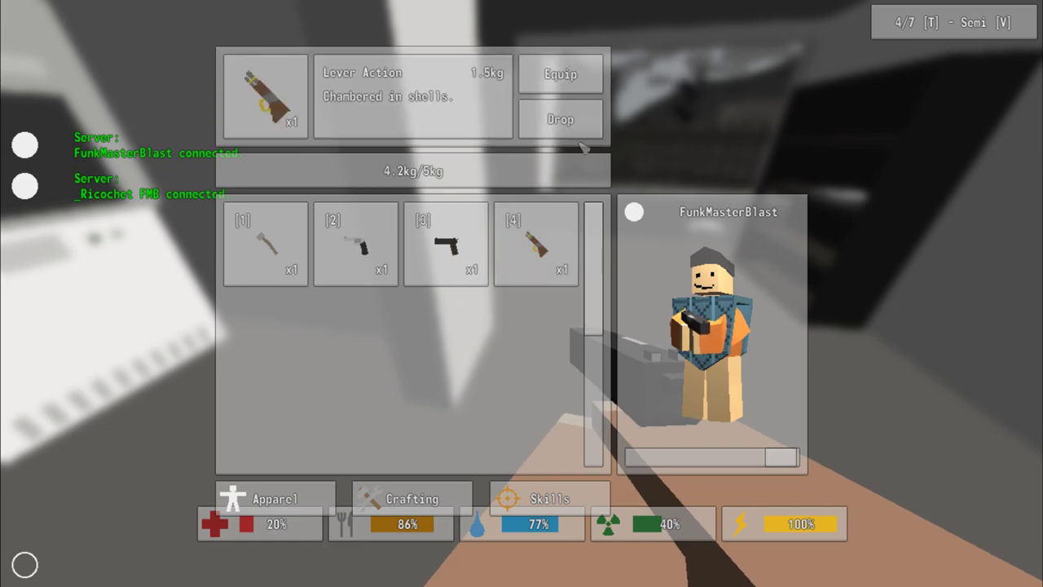
# - Look over the inventory and equip the canned ham
pyautogui.press('g')
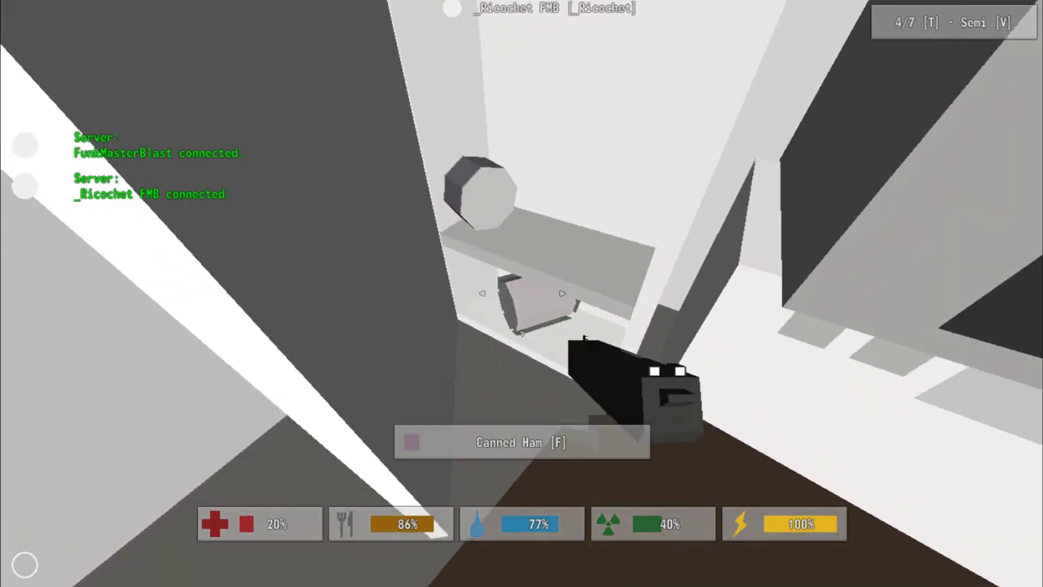
pyautogui.press('w')
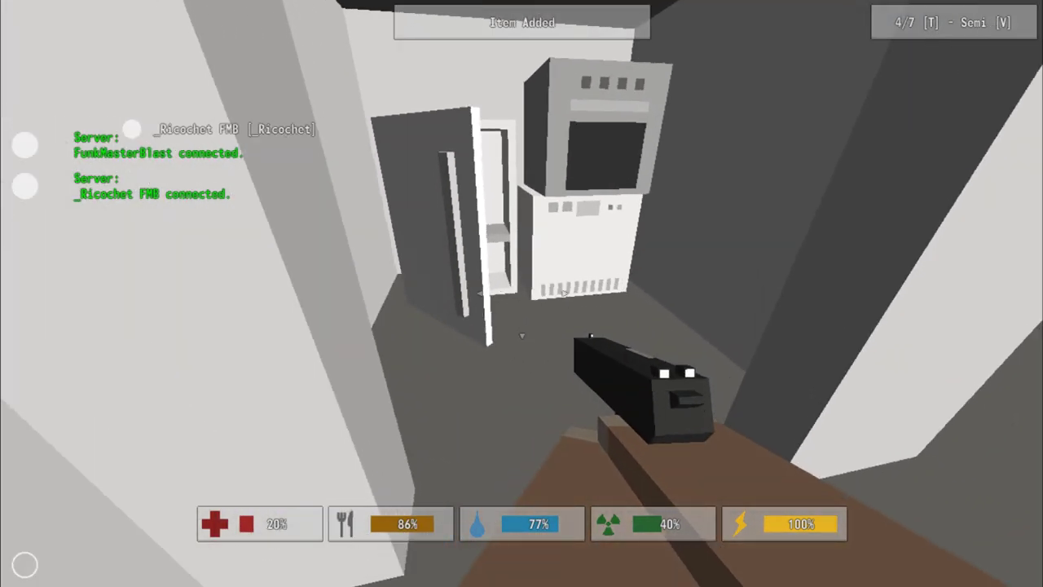
pyautogui.press('g')
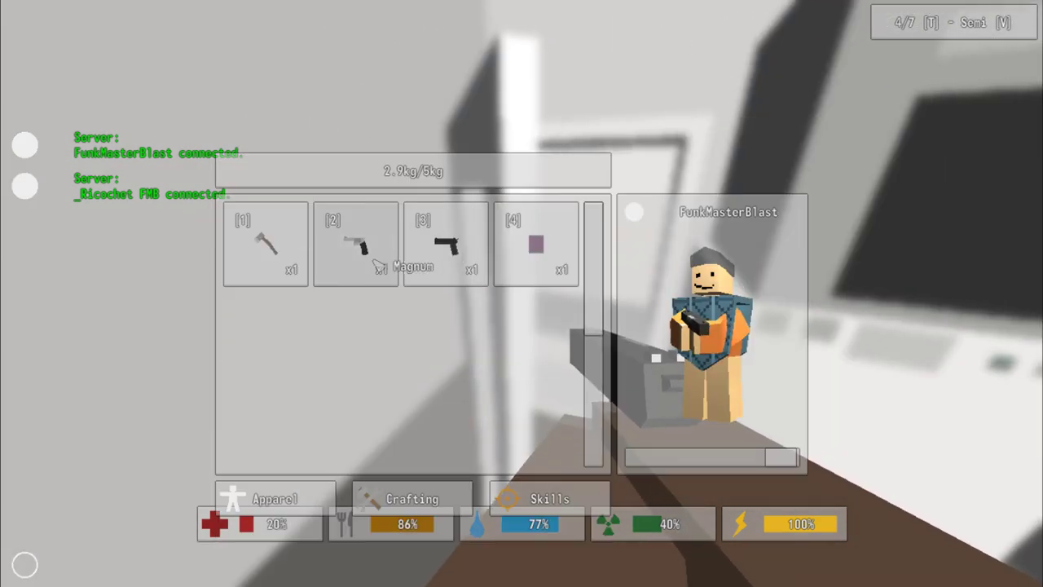
pyautogui.press('g')
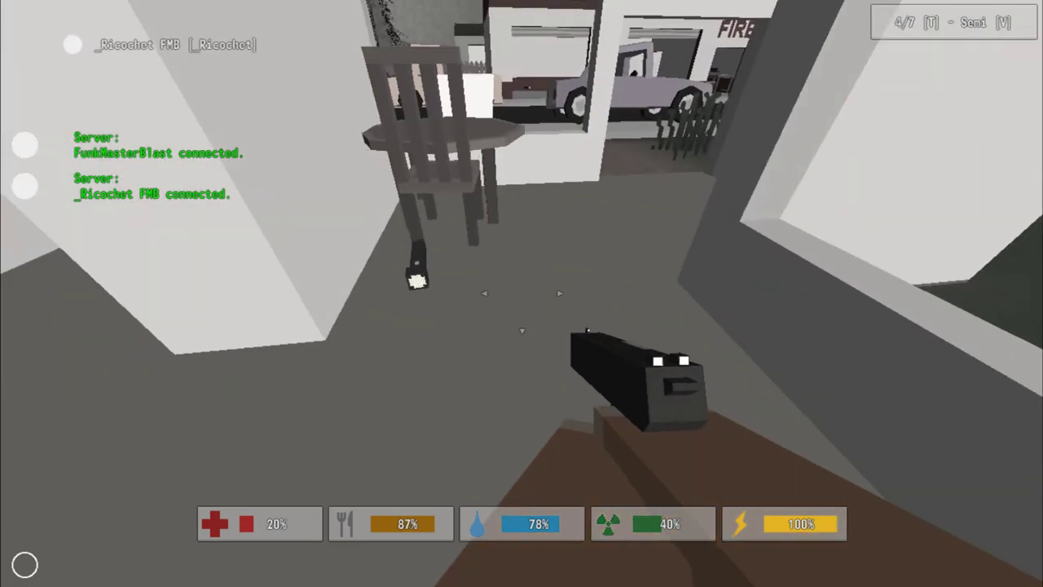
pyautogui.press('g')
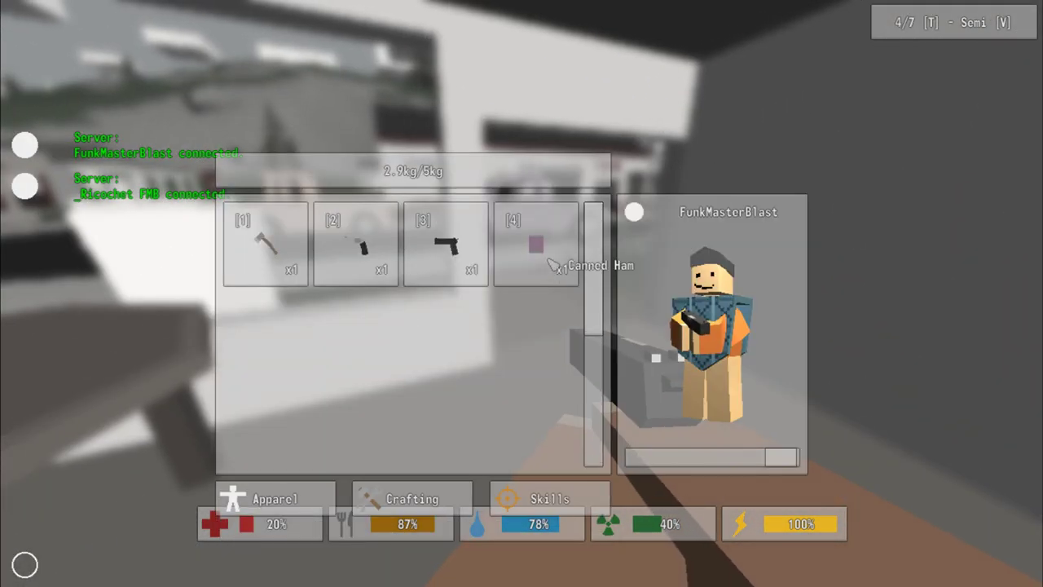
pyautogui.click(561, 75)
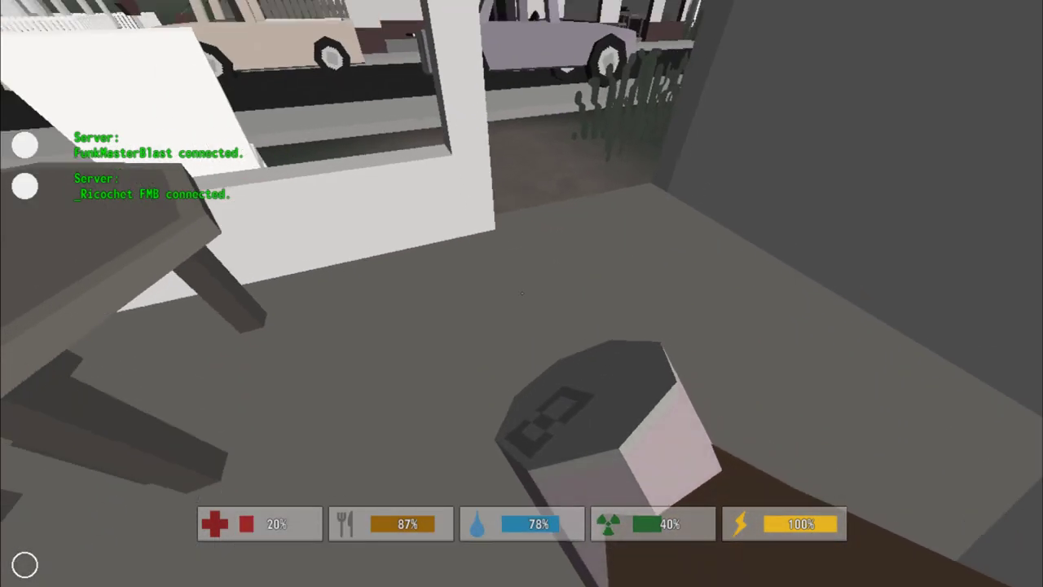
# - Take the canned tuna from the kitchen cabinet, hold it, and walk out to the sidewalk
pyautogui.press('w')
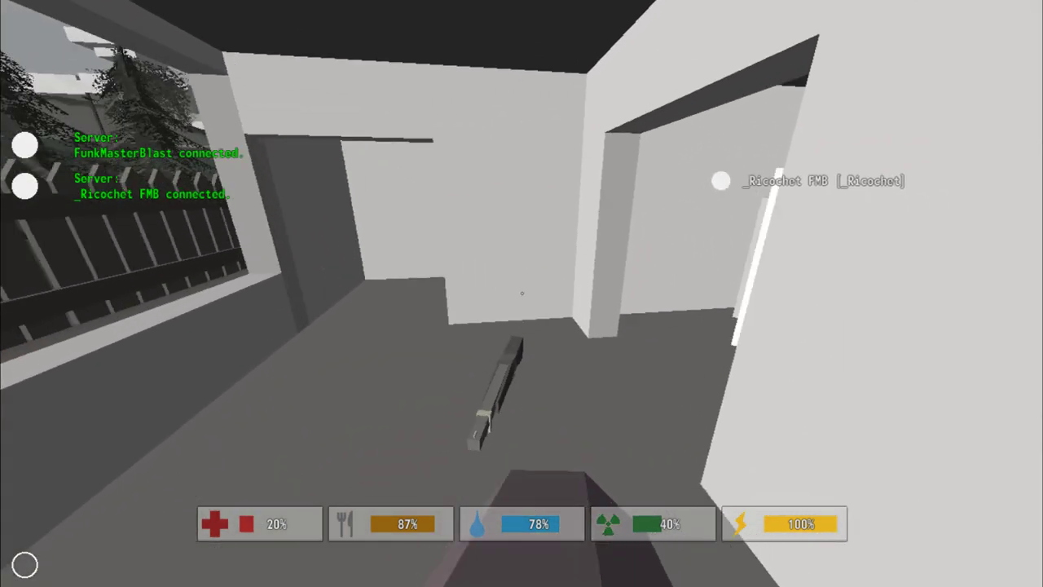
pyautogui.press('w')
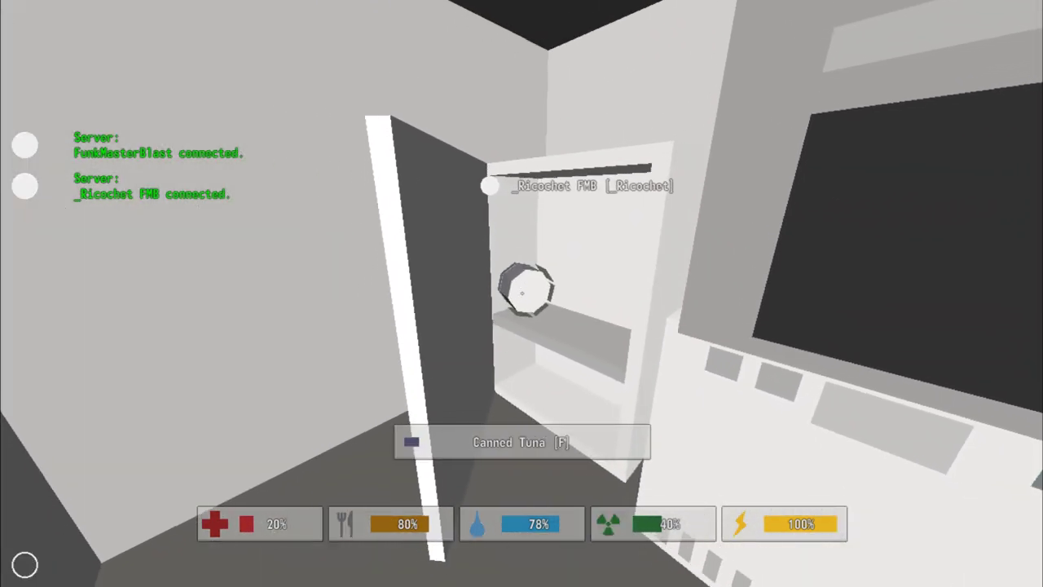
pyautogui.press('g')
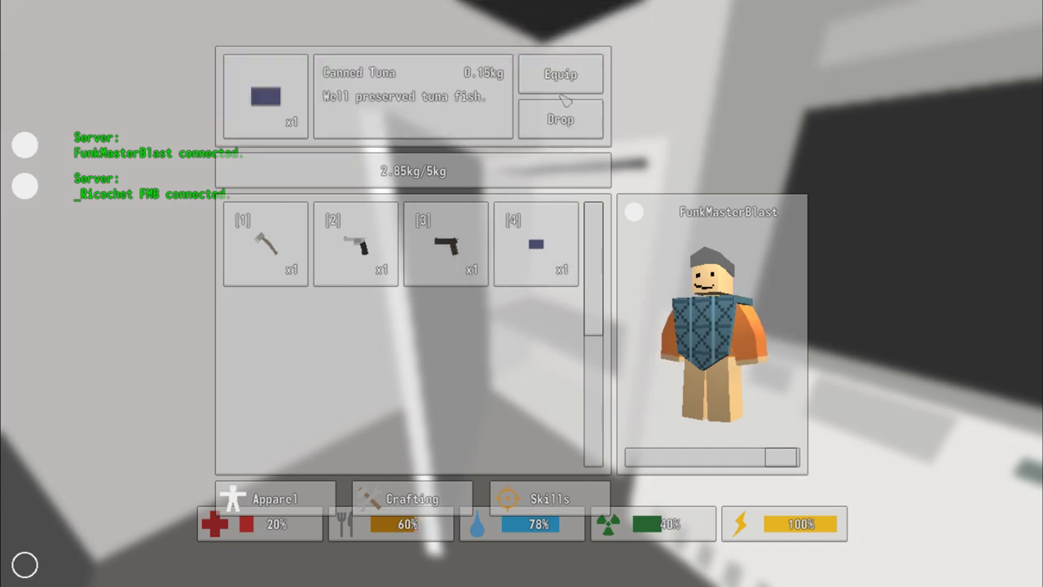
pyautogui.press('g')
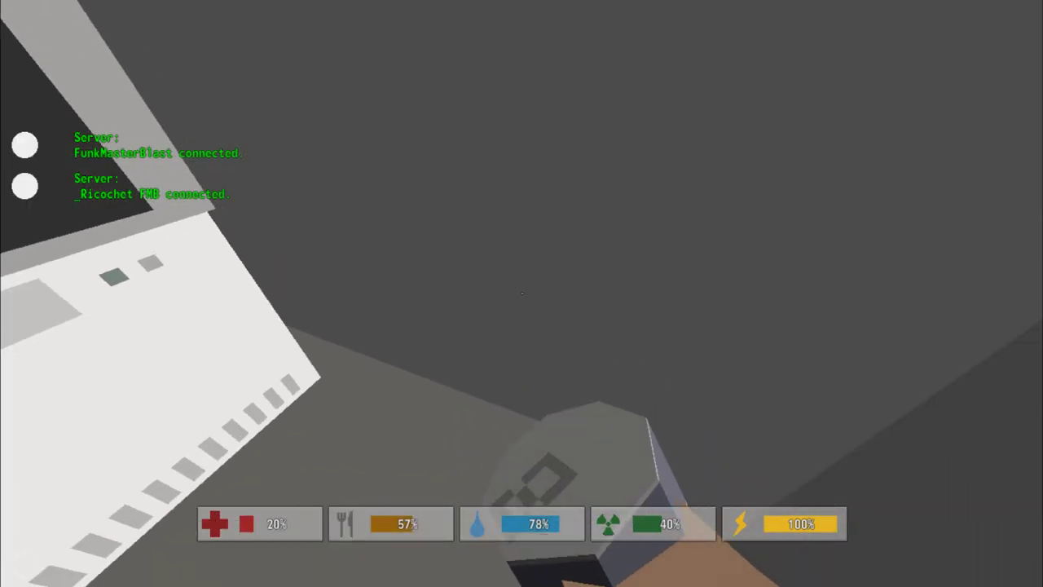
pyautogui.press('w')
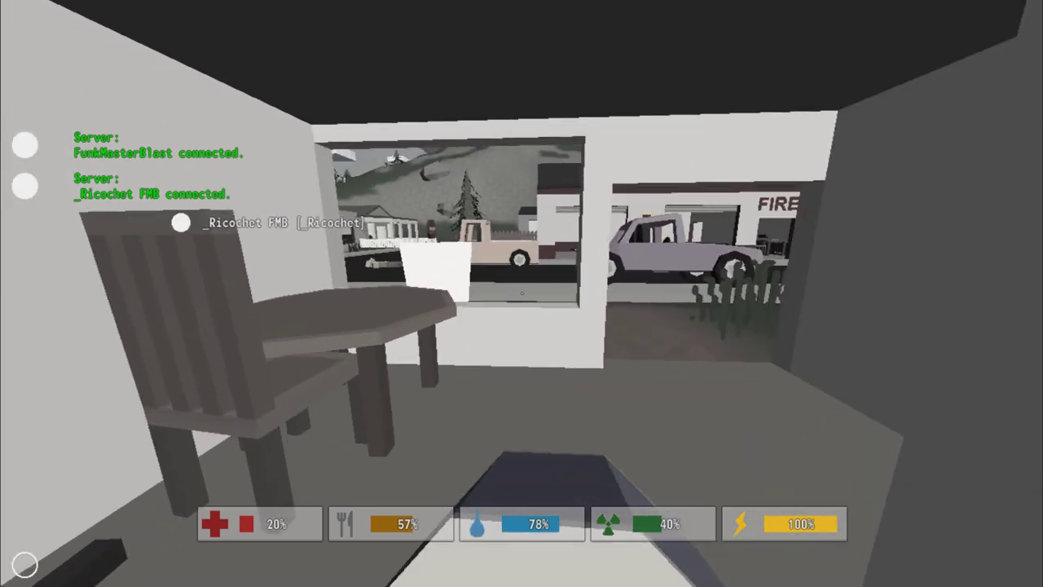
pyautogui.press('w')
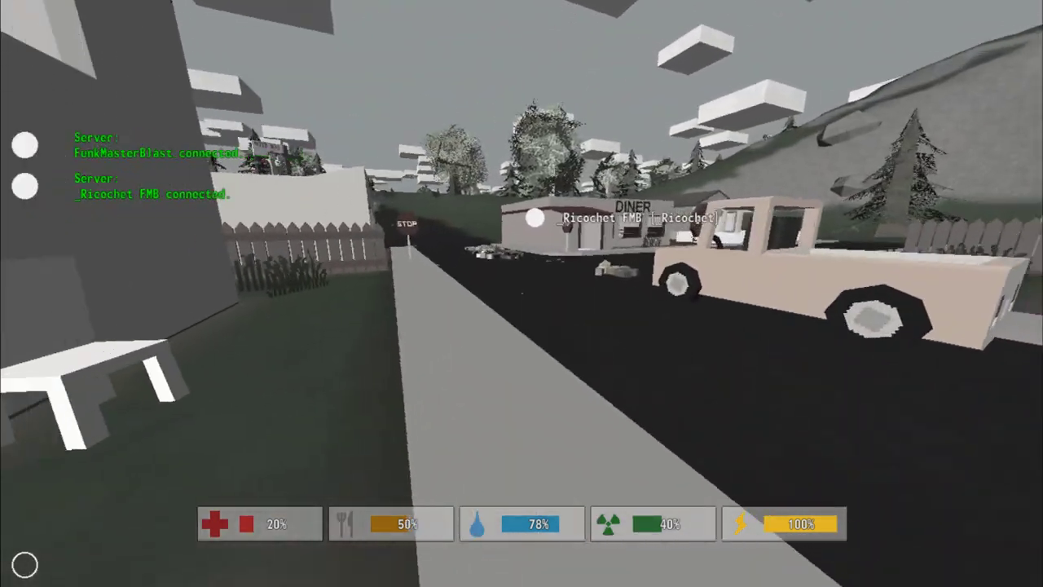
# - Cross to the fire station garage, grab the torch, and reach the back-room table
pyautogui.press('w')
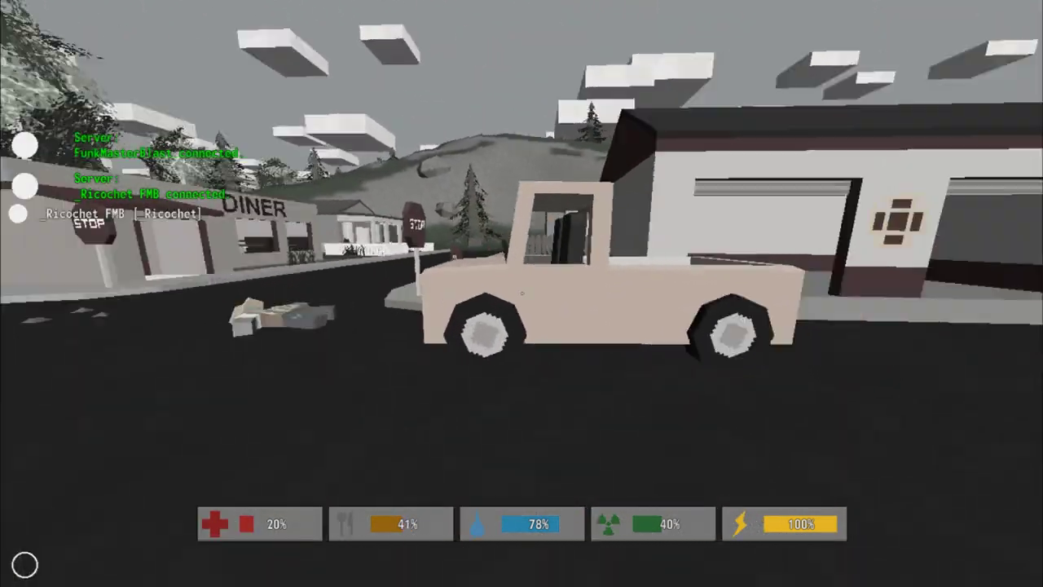
pyautogui.press('w')
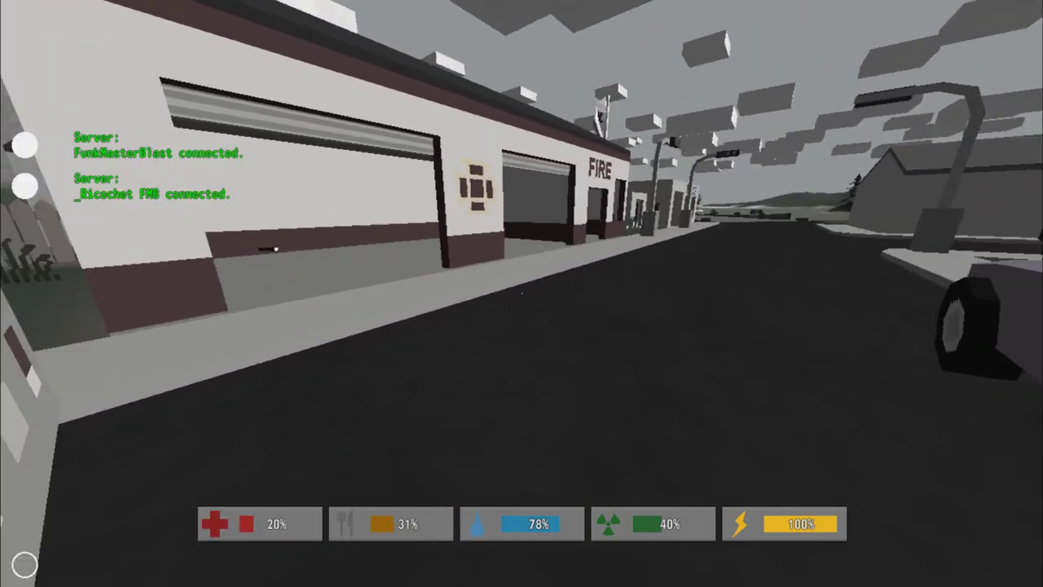
pyautogui.press('w')
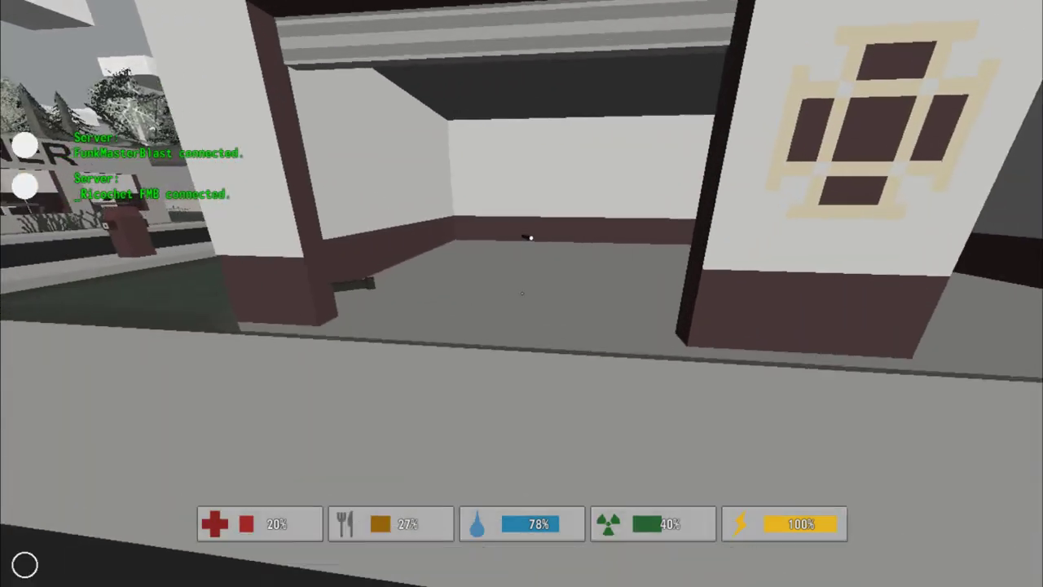
pyautogui.press('w')
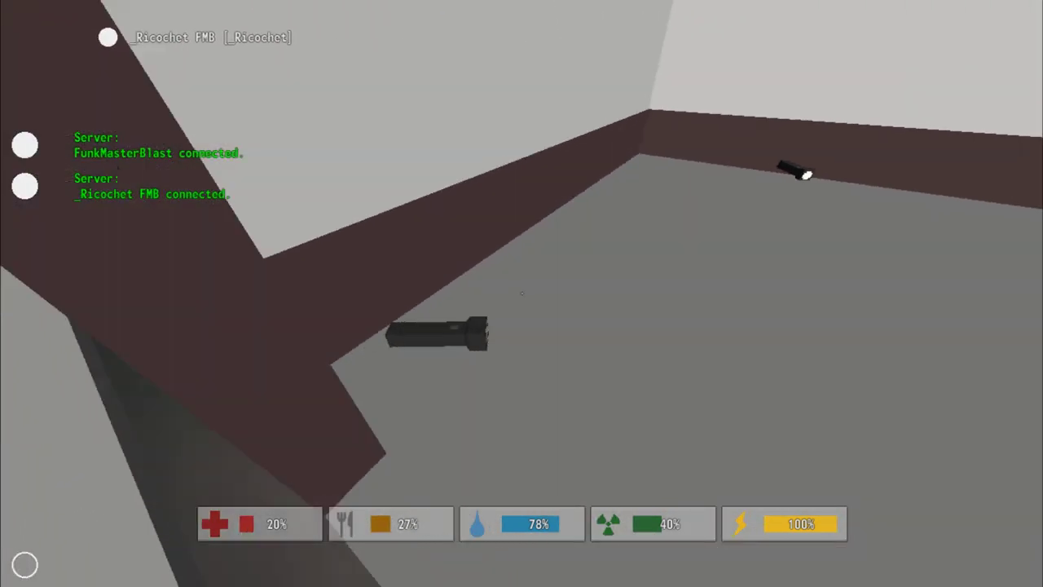
pyautogui.press('f')
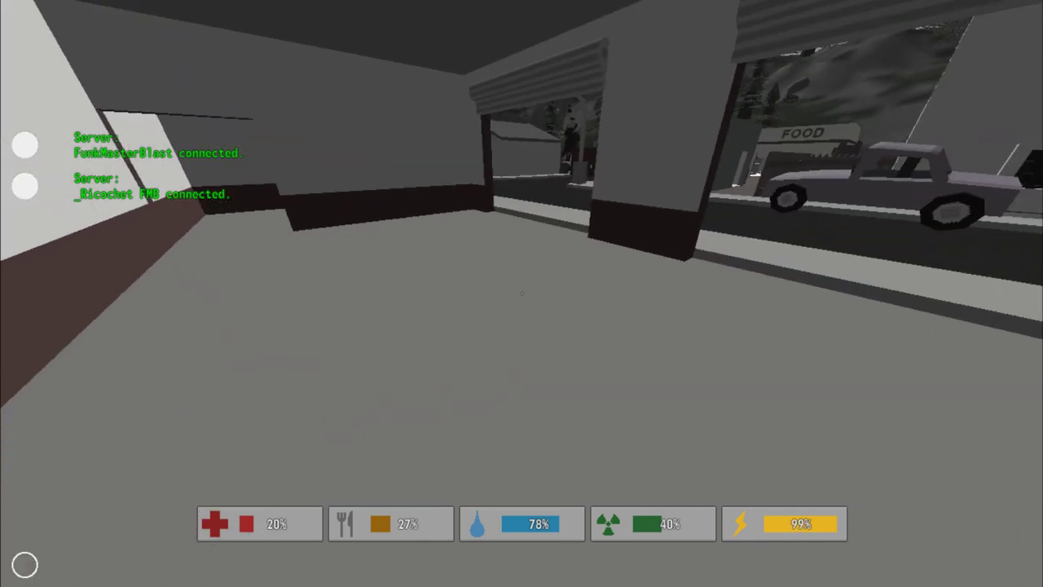
pyautogui.press('w')
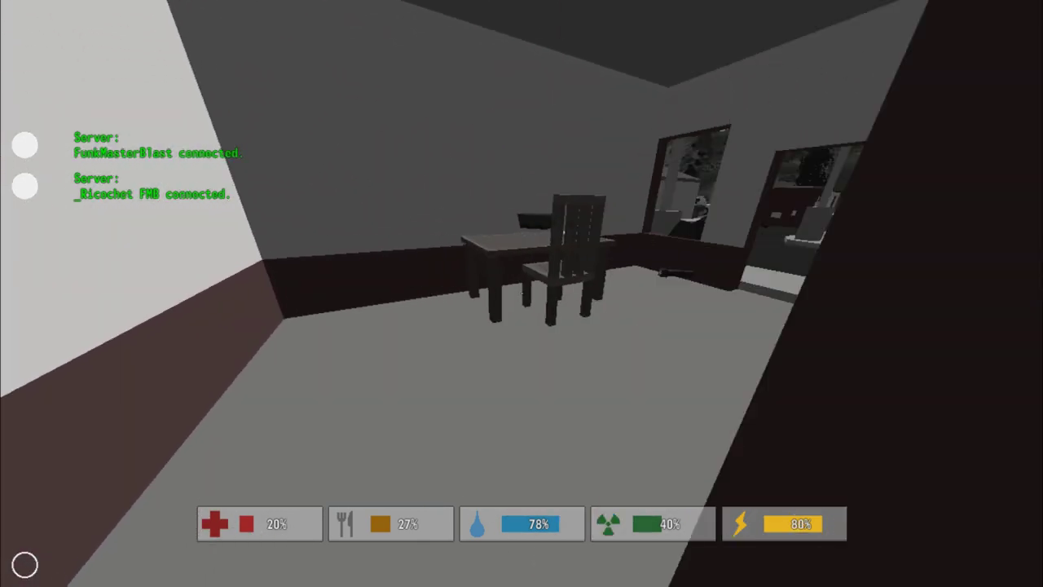
pyautogui.press('w')
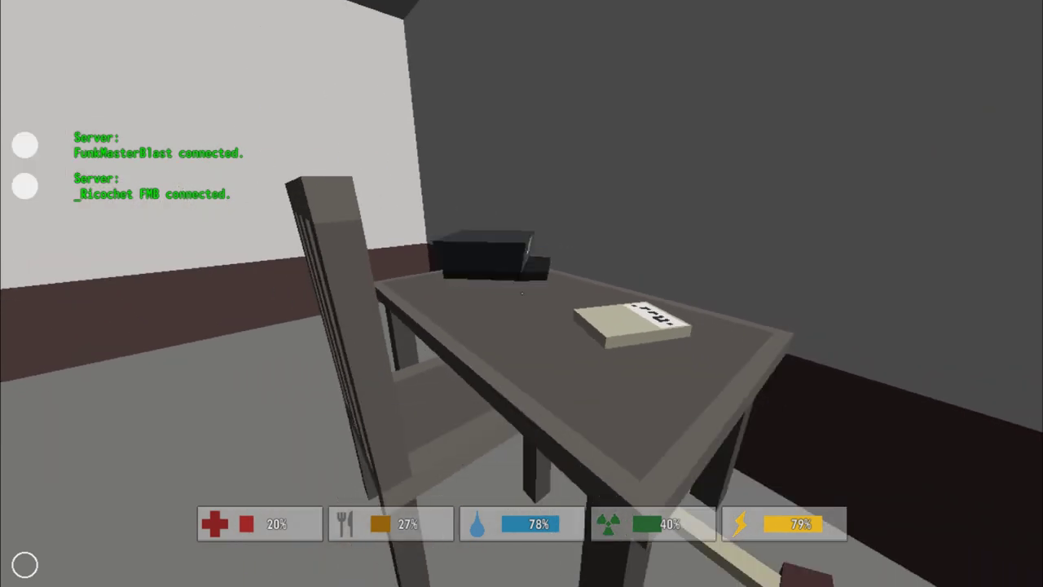
# - Check the inventory and take the fireaxe beside the back-room table
pyautogui.press('w')
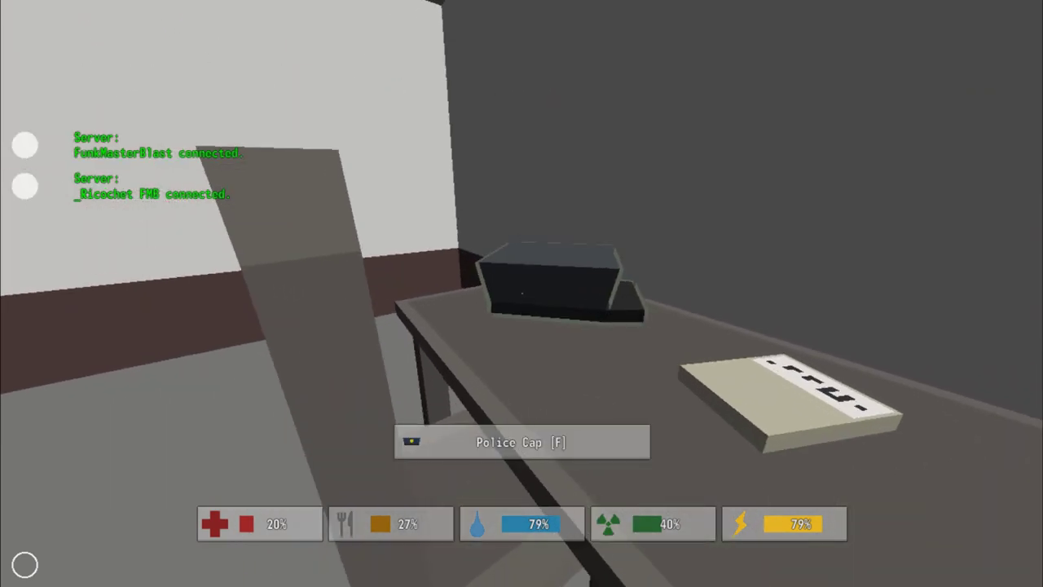
pyautogui.press('g')
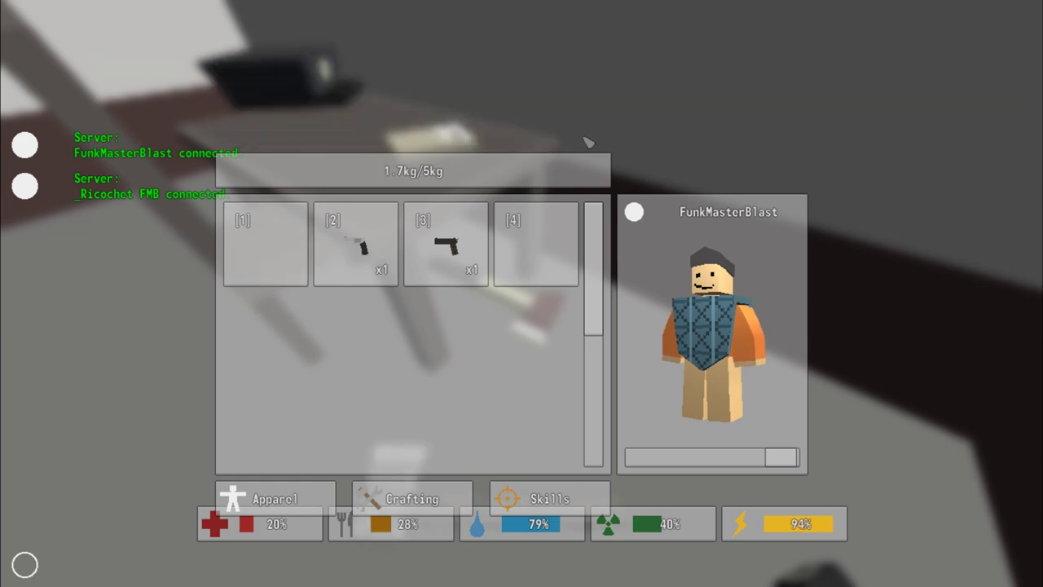
pyautogui.press('g')
pyautogui.press('f')
pyautogui.press('f')
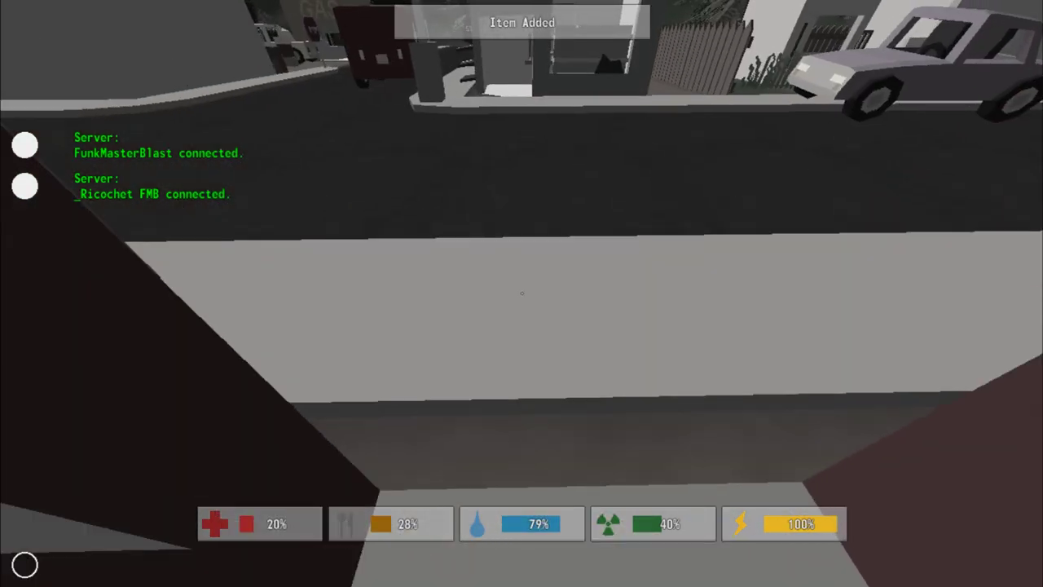
# - Loot adrenaline and a bandage from the pharmacy shelves, then check the inventory
pyautogui.press('w')
pyautogui.press('w')
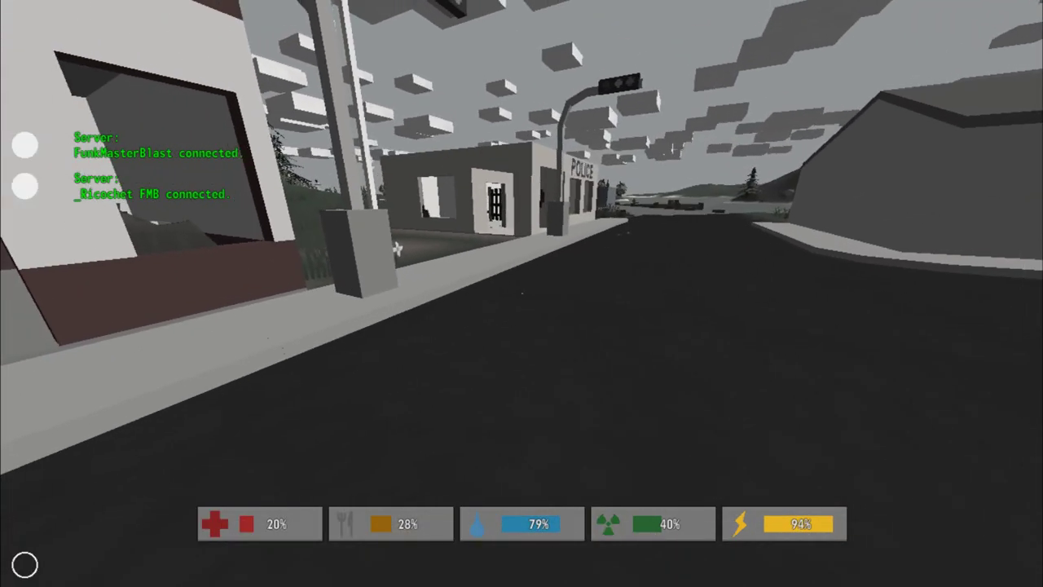
pyautogui.press('w')
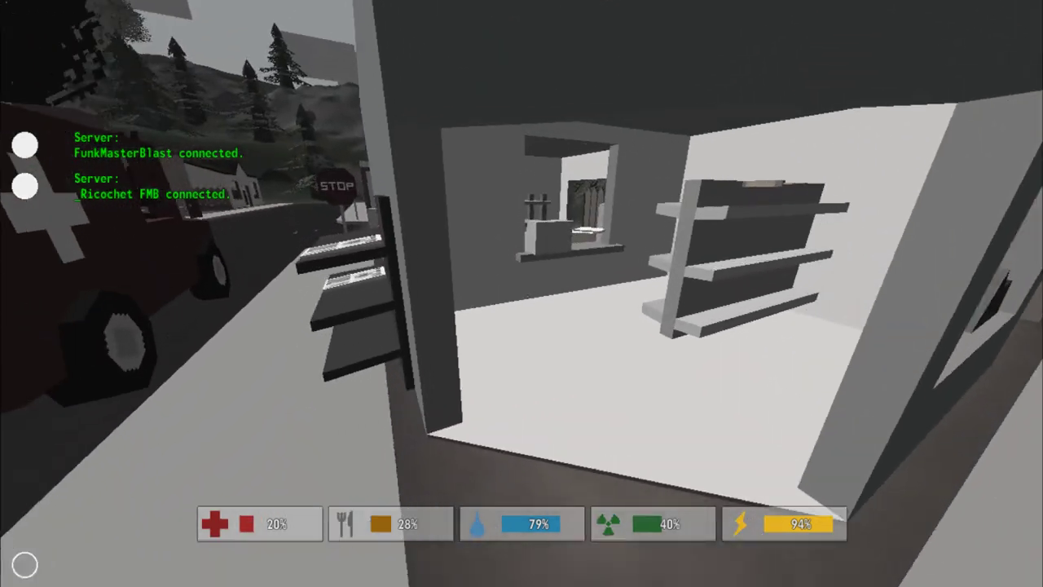
pyautogui.press('w')
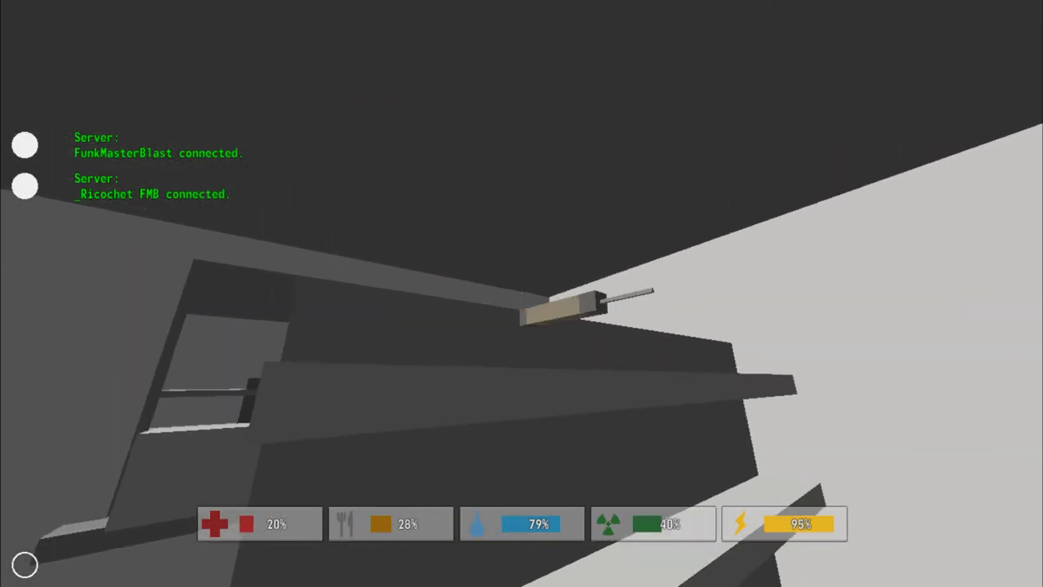
pyautogui.press('f')
pyautogui.press('w')
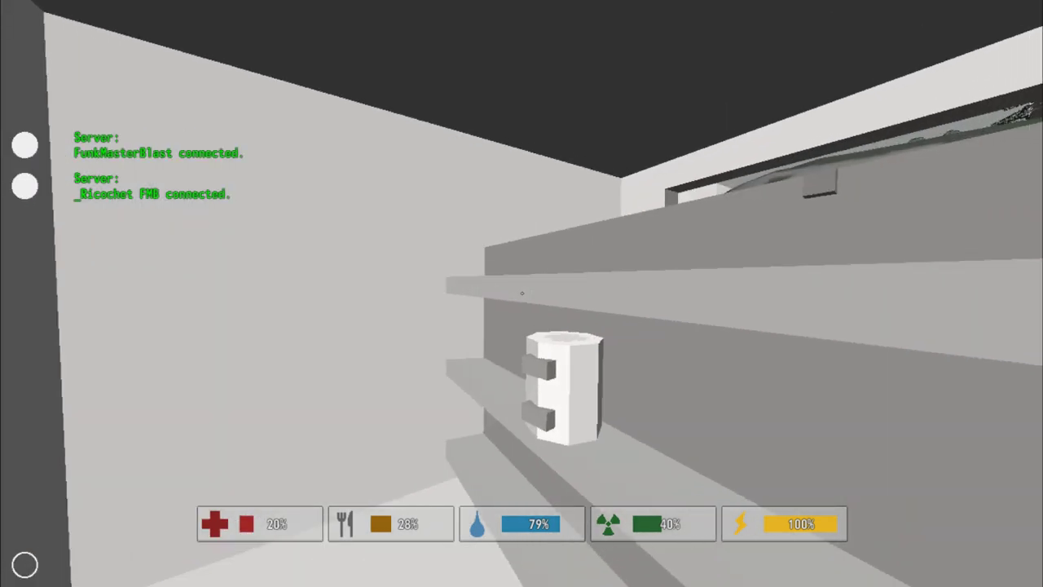
pyautogui.press('w')
pyautogui.press('f')
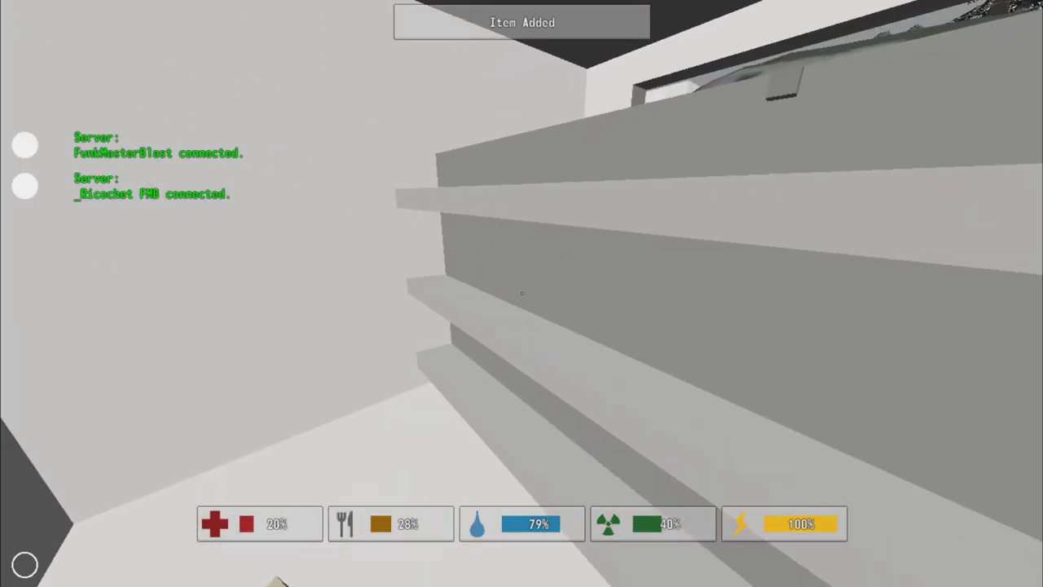
pyautogui.press('g')
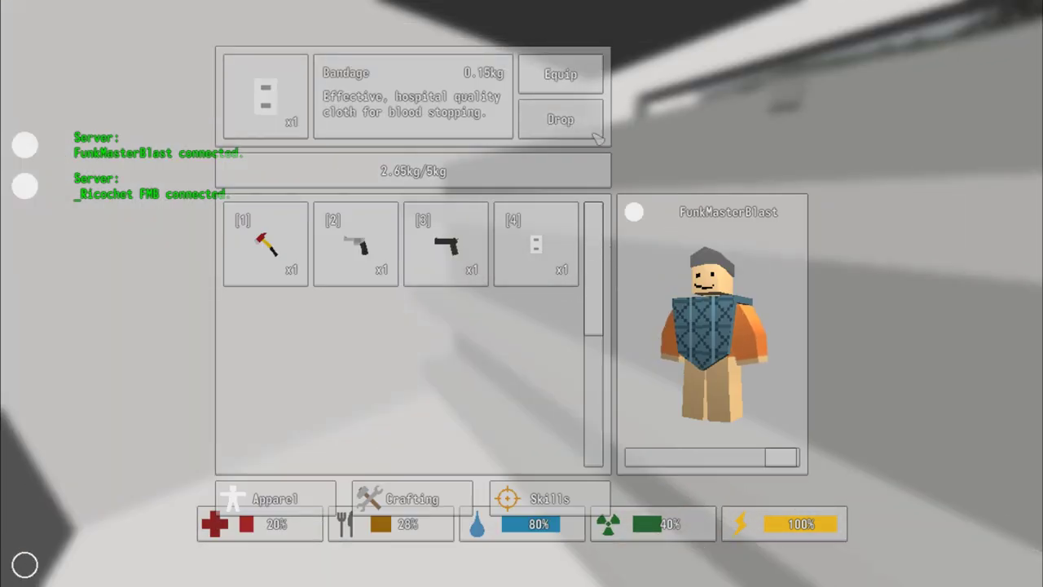
# - Leave the pharmacy past the ambulance and news stand, axe ready, to the FOOD shop entrance
pyautogui.click(560, 74)
pyautogui.press('g')
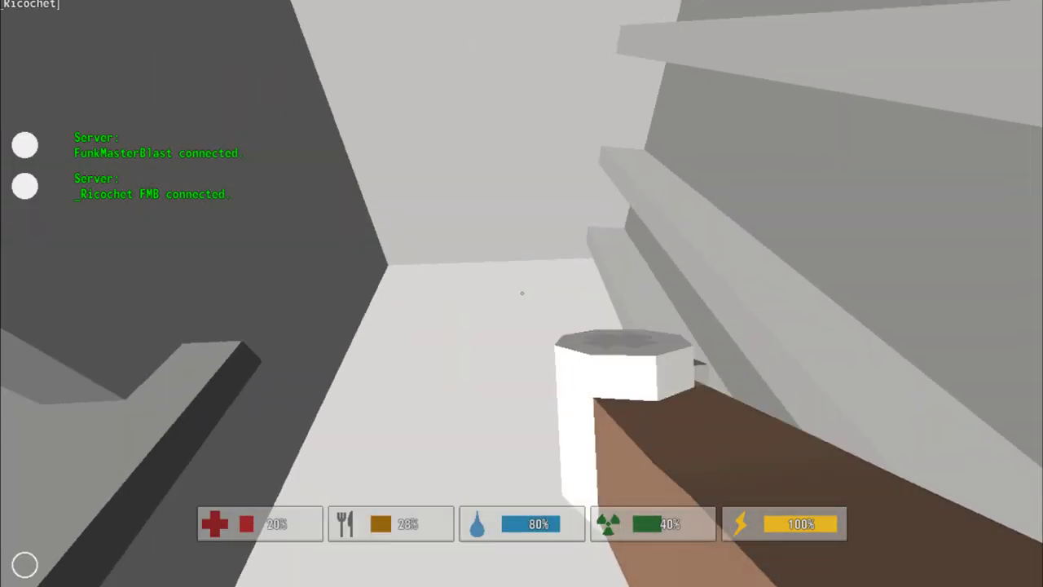
pyautogui.press('w')
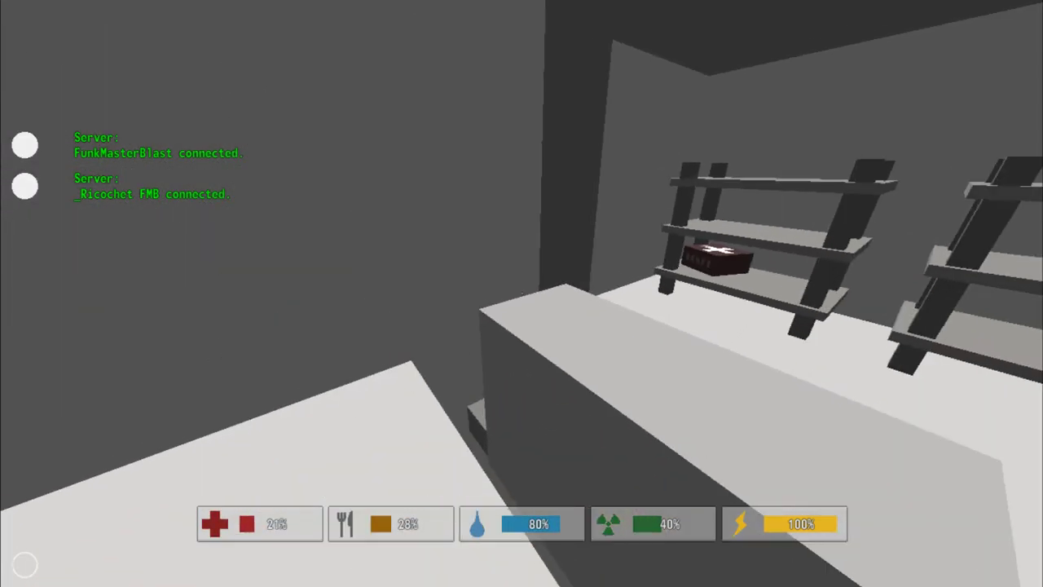
pyautogui.press('w')
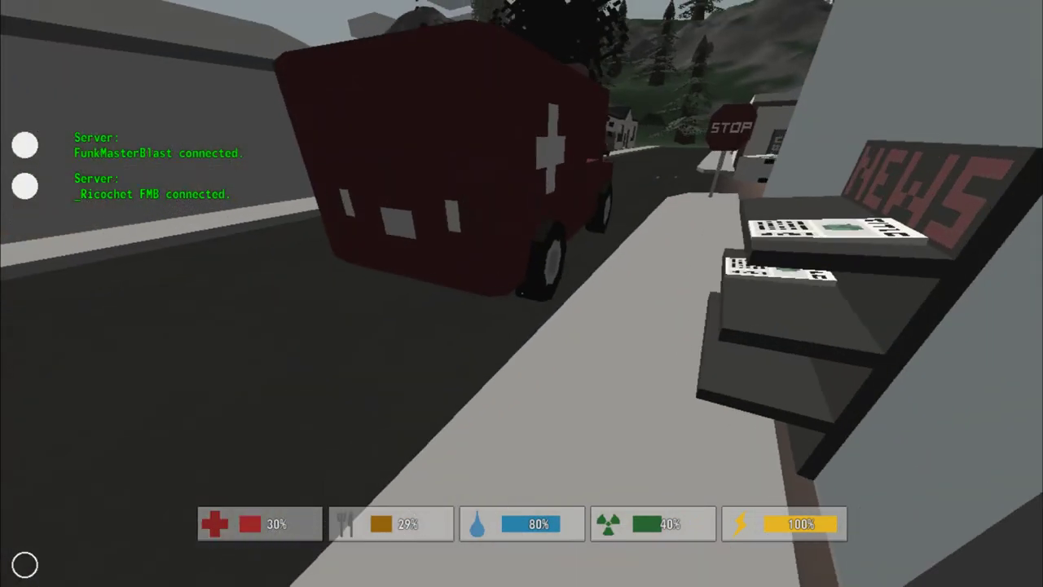
pyautogui.press('w')
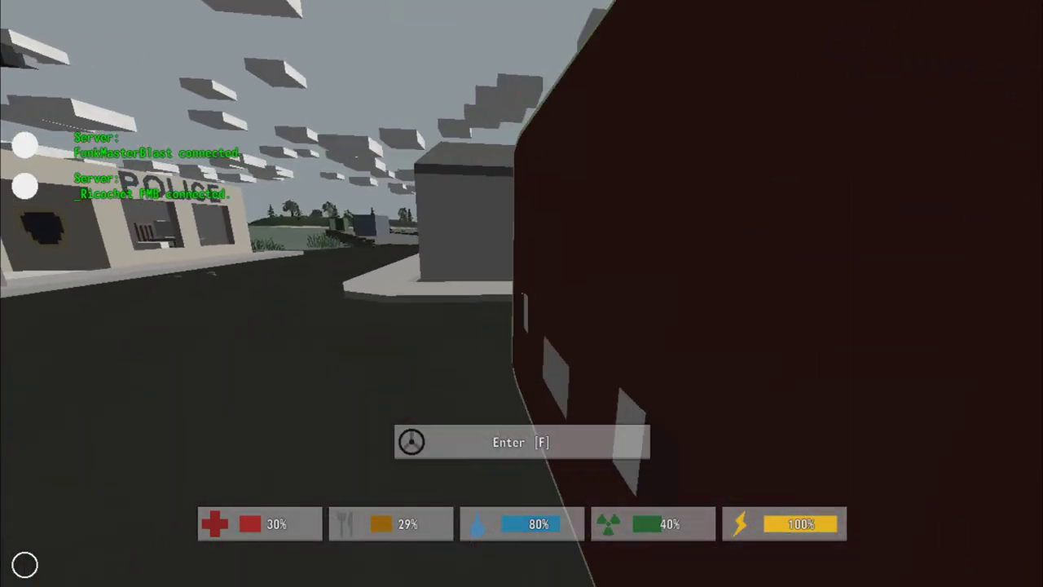
pyautogui.press('w')
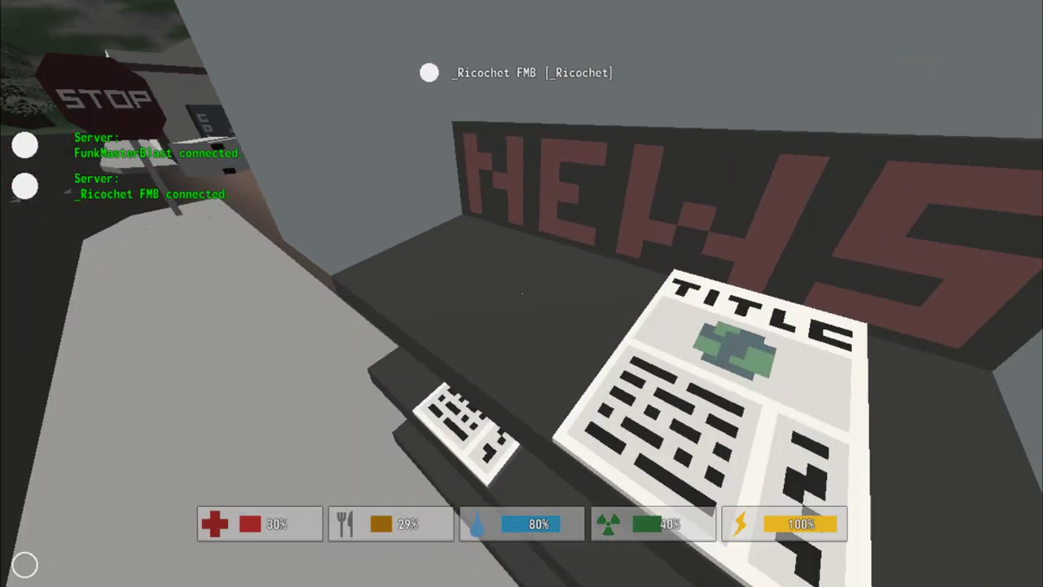
pyautogui.press('w')
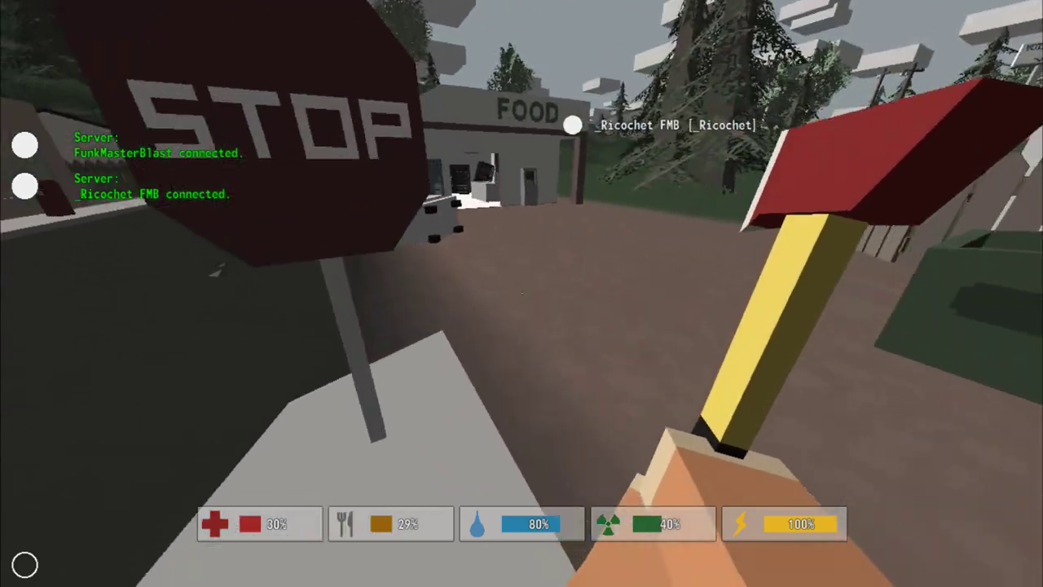
pyautogui.press('w')
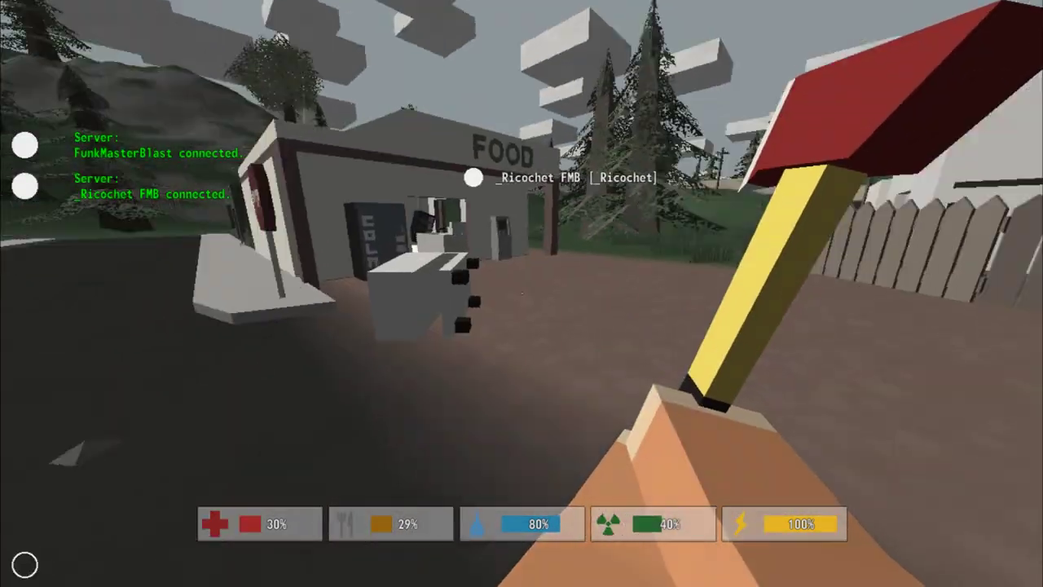
pyautogui.press('w')
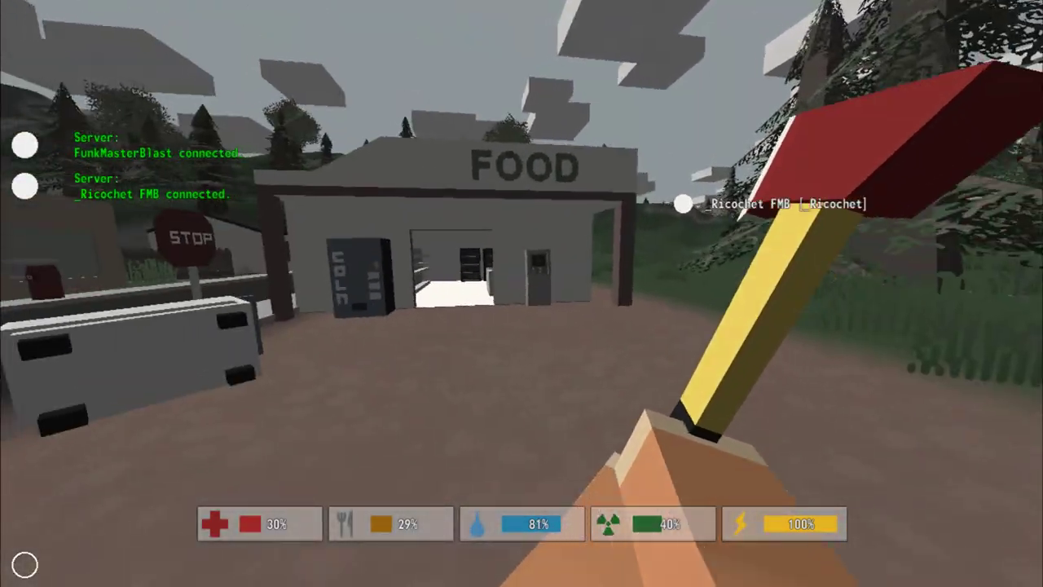
# - Take the Vitamins from the FOOD shop shelf, then drop them on the floor
pyautogui.press('w')
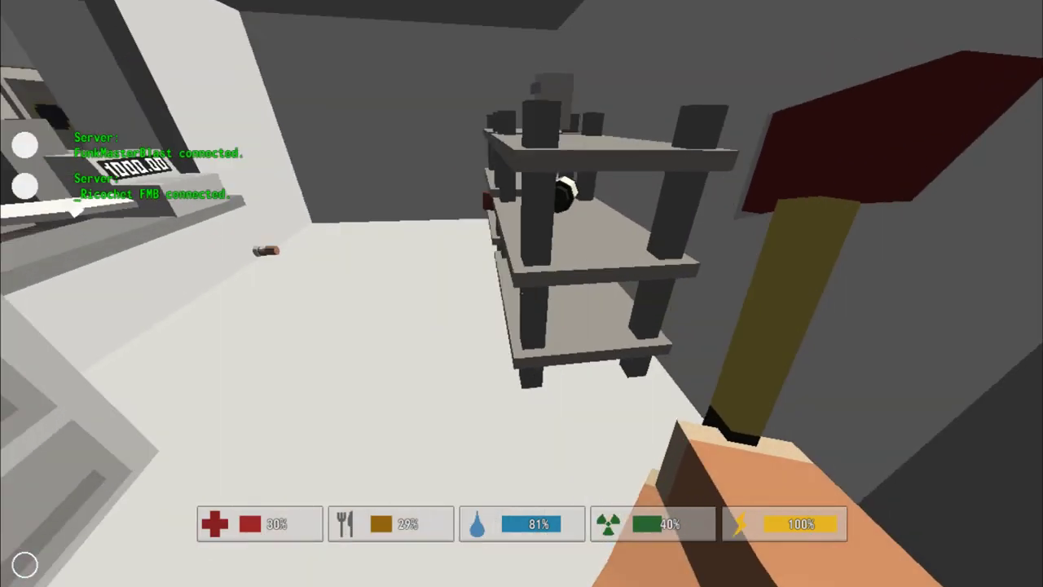
pyautogui.press('w')
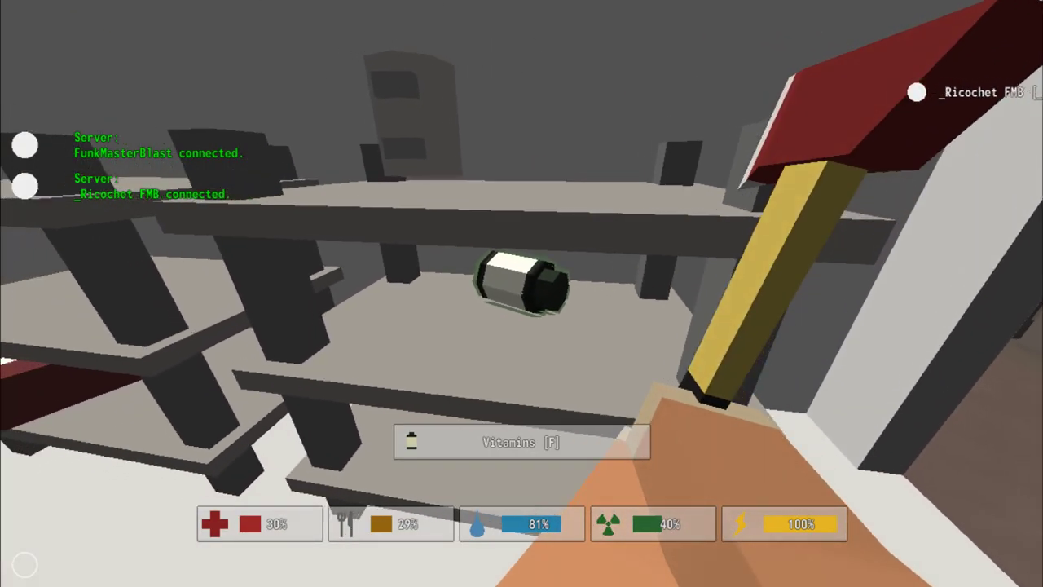
pyautogui.press('g')
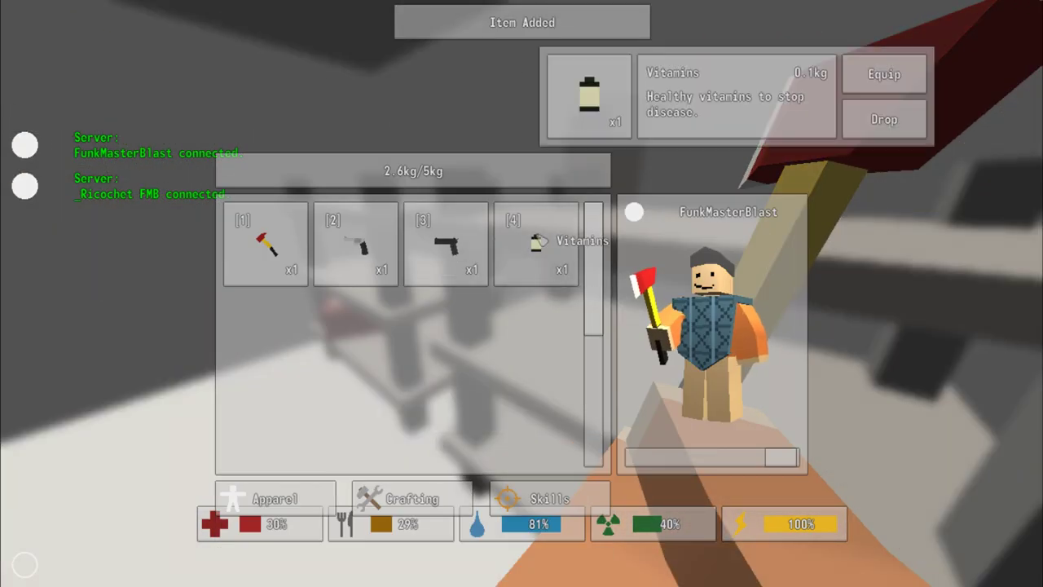
pyautogui.press('g')
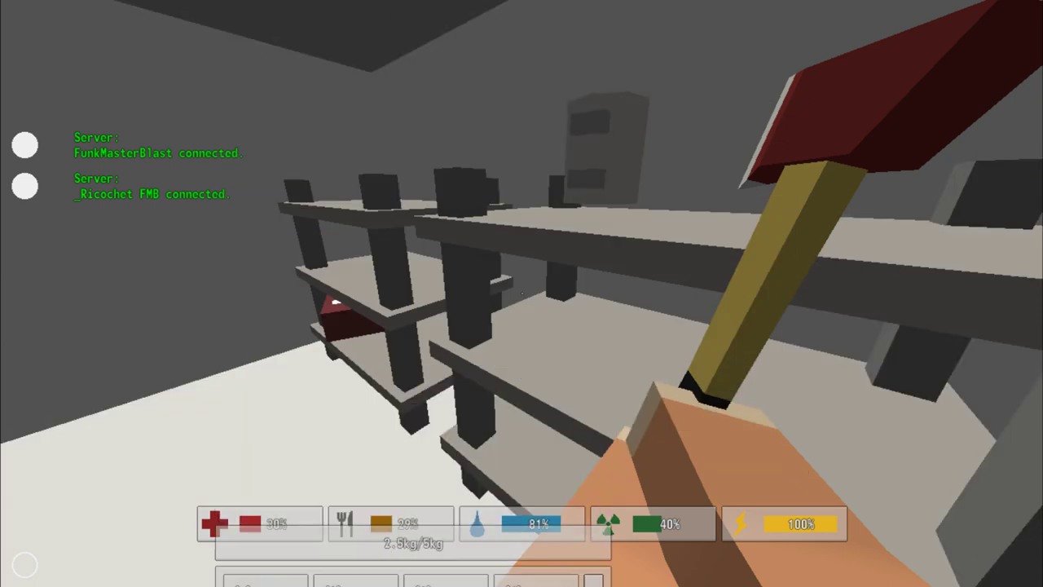
pyautogui.press('g')
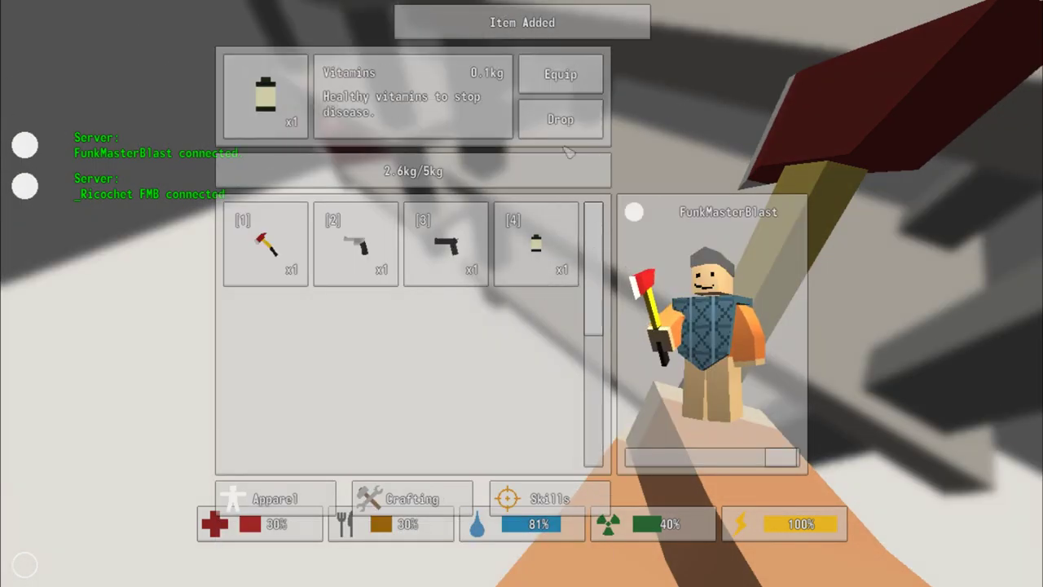
pyautogui.click(561, 122)
pyautogui.press('g')
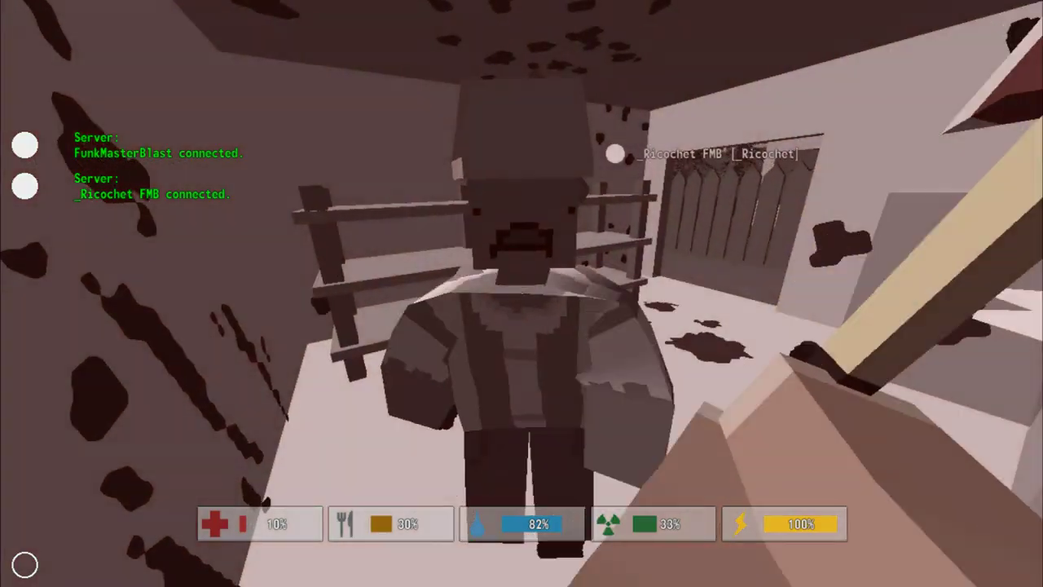
# - Axe the shop zombie, heal with the Medkit, and try picking up the Antibiotics
pyautogui.click(521, 293)
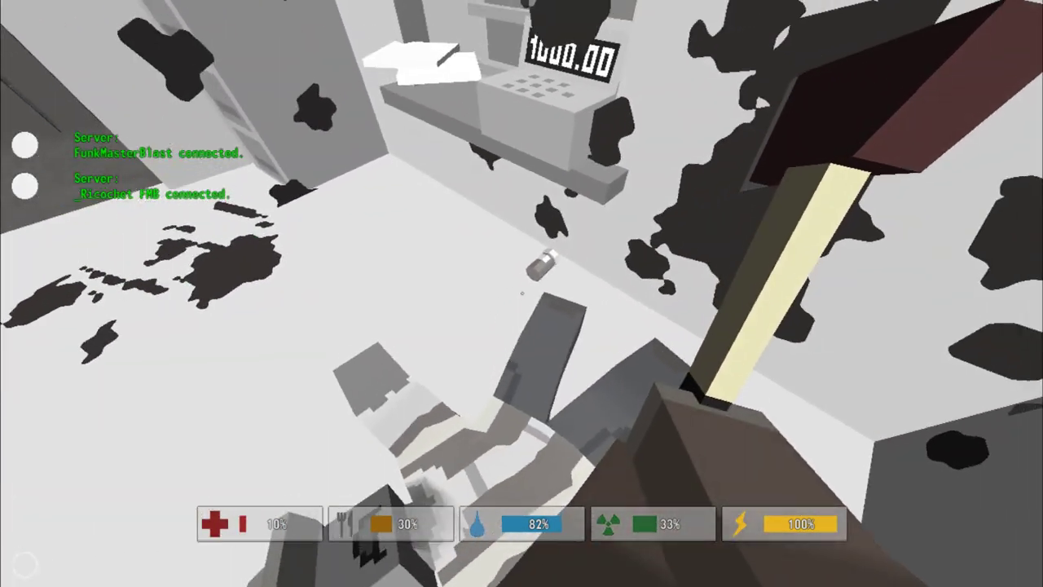
pyautogui.press('g')
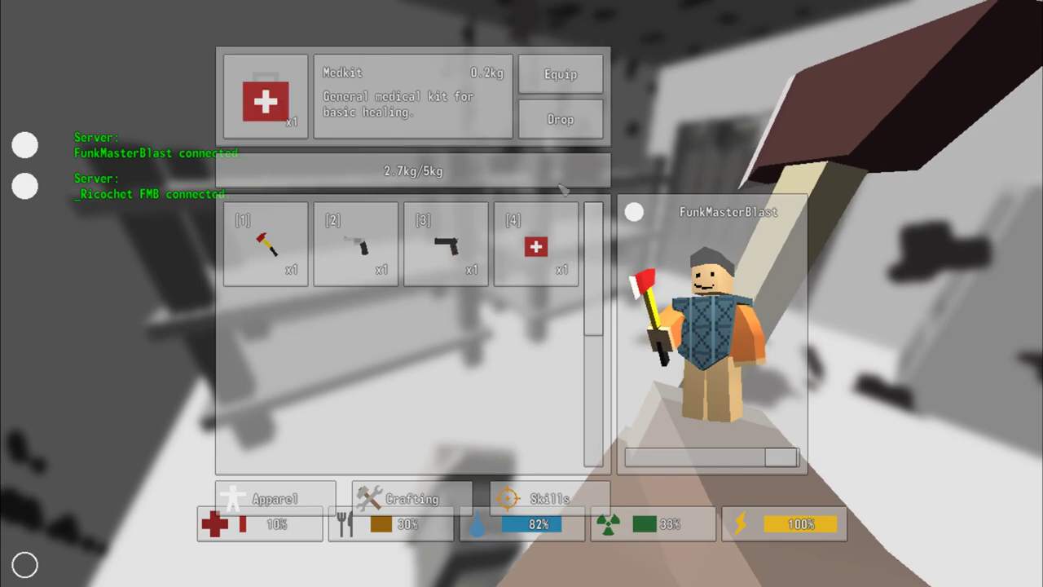
pyautogui.click(560, 74)
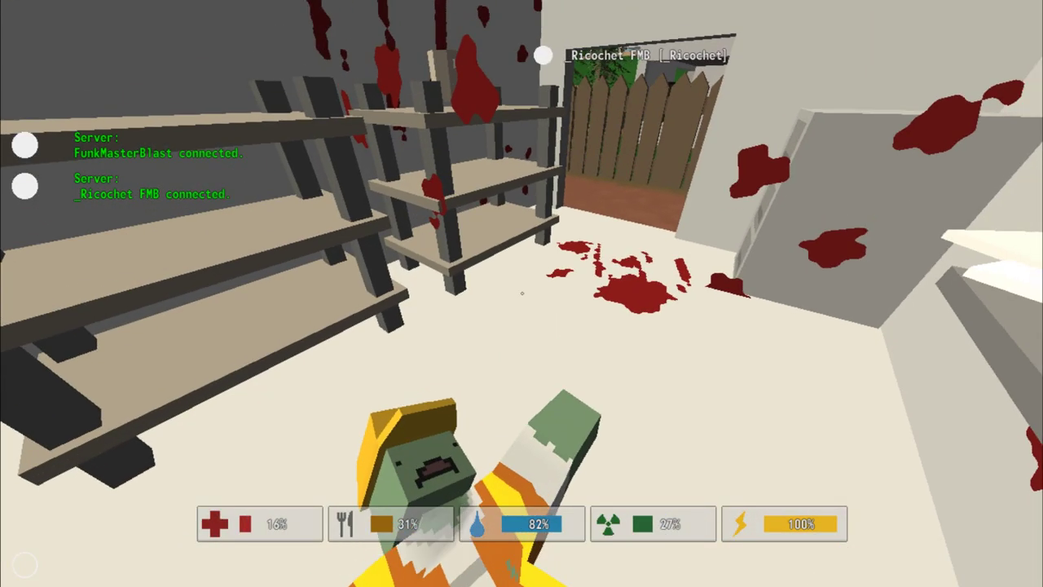
pyautogui.press('g')
pyautogui.press('g')
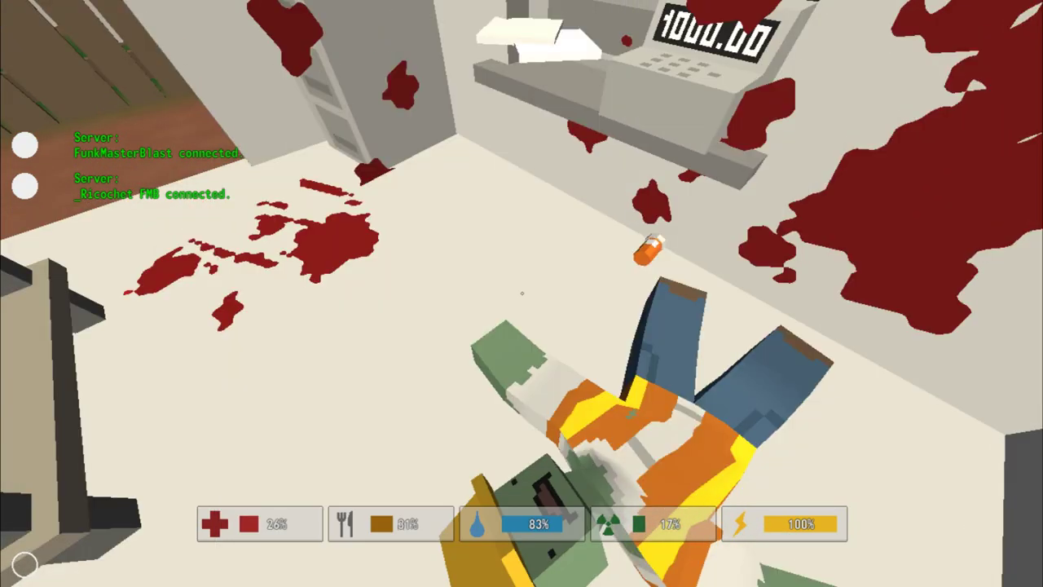
pyautogui.press('f')
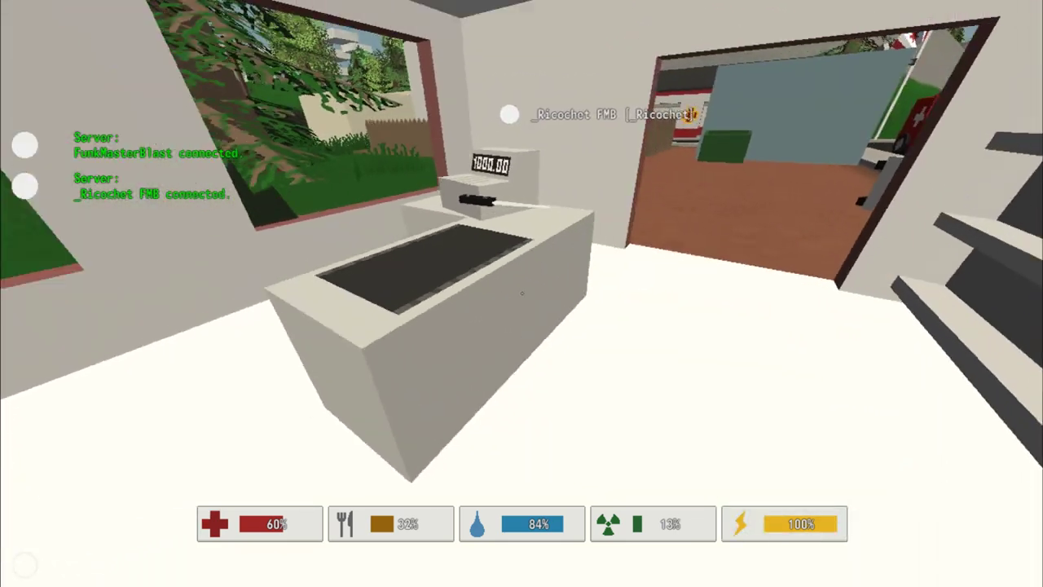
# - Try taking the kitchen knife from the counter, then move to the next shelf
pyautogui.press('f')
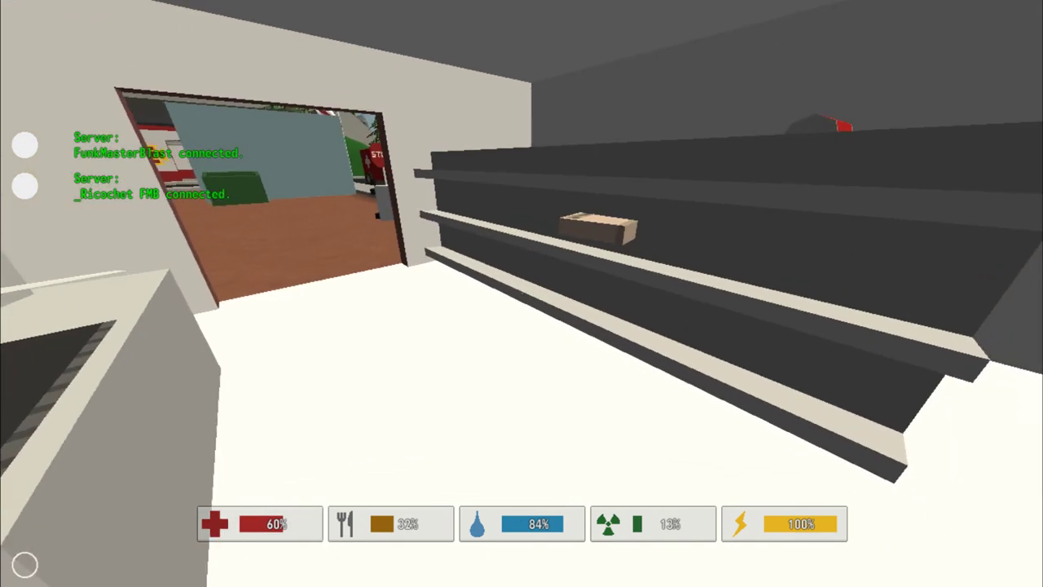
pyautogui.press('f')
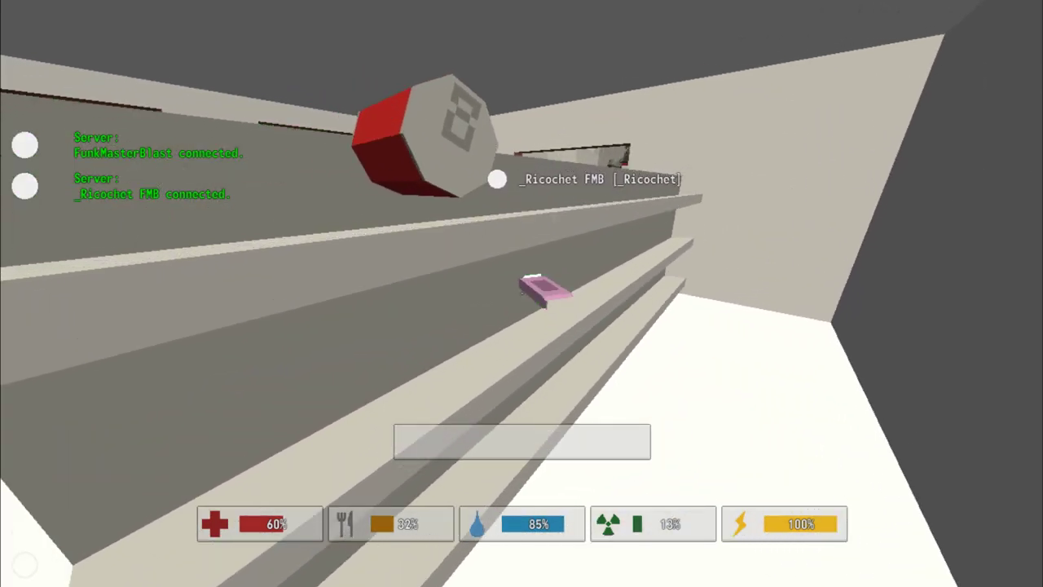
# - Pick up the Bran Cereal and equip it to eat it
pyautogui.press('Tab')
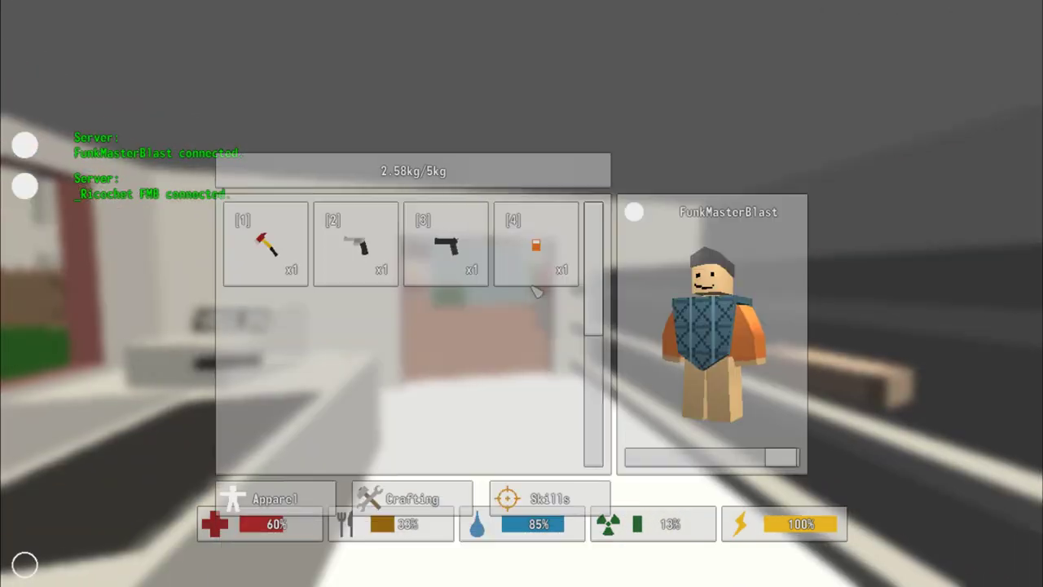
pyautogui.press('Tab')
pyautogui.press('Tab')
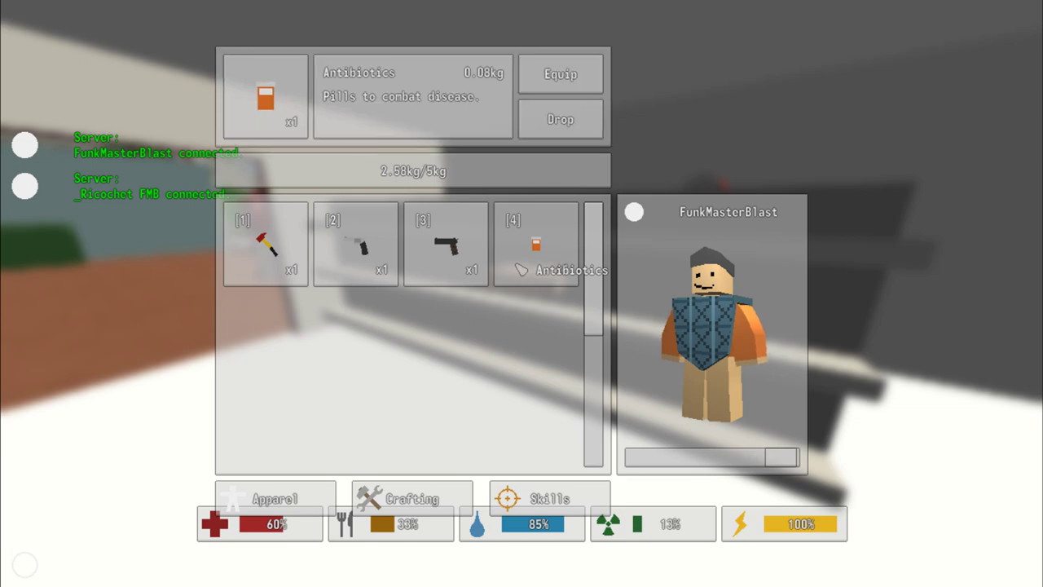
pyautogui.press('Tab')
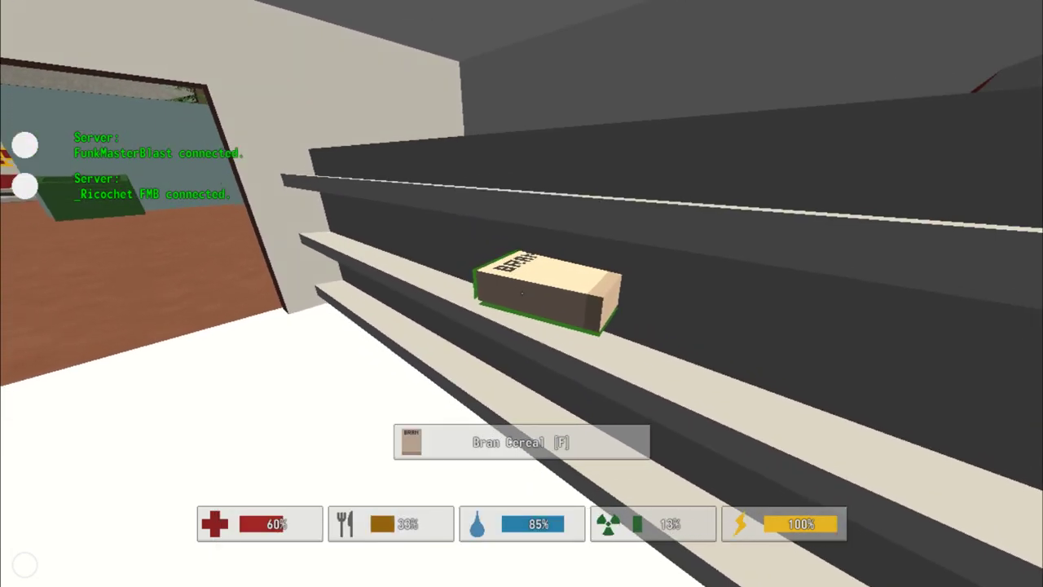
pyautogui.press('f')
pyautogui.press('Tab')
pyautogui.click(538, 244)
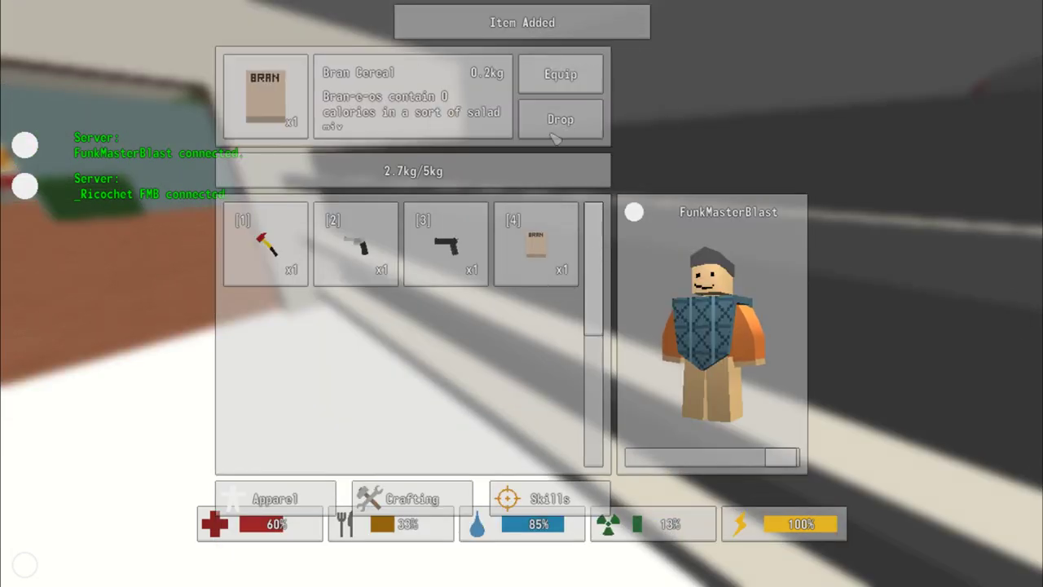
pyautogui.click(561, 74)
# - Grab the Canned Cola and hold it in hand
pyautogui.press('Tab')
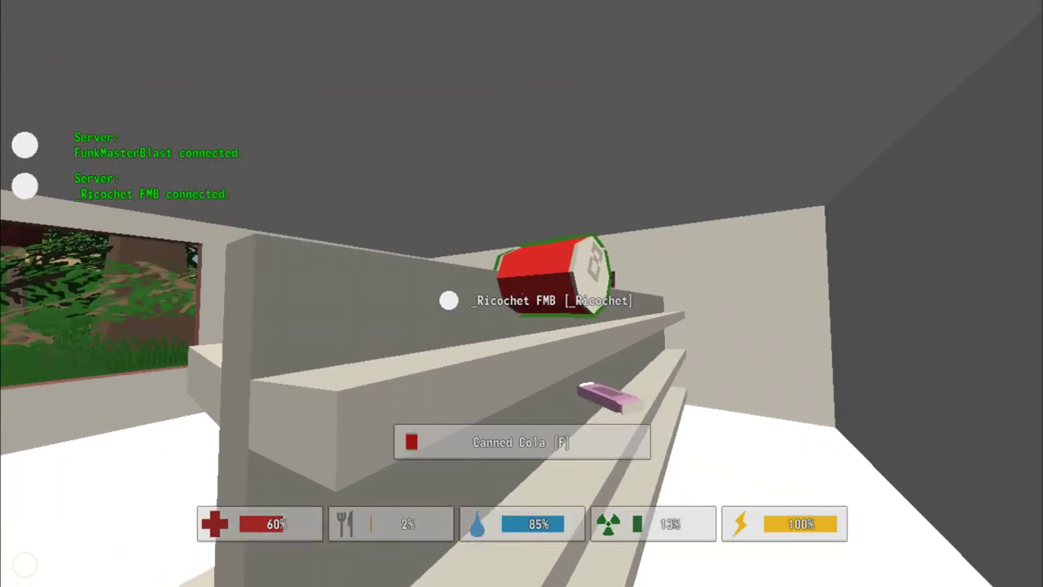
pyautogui.press('g')
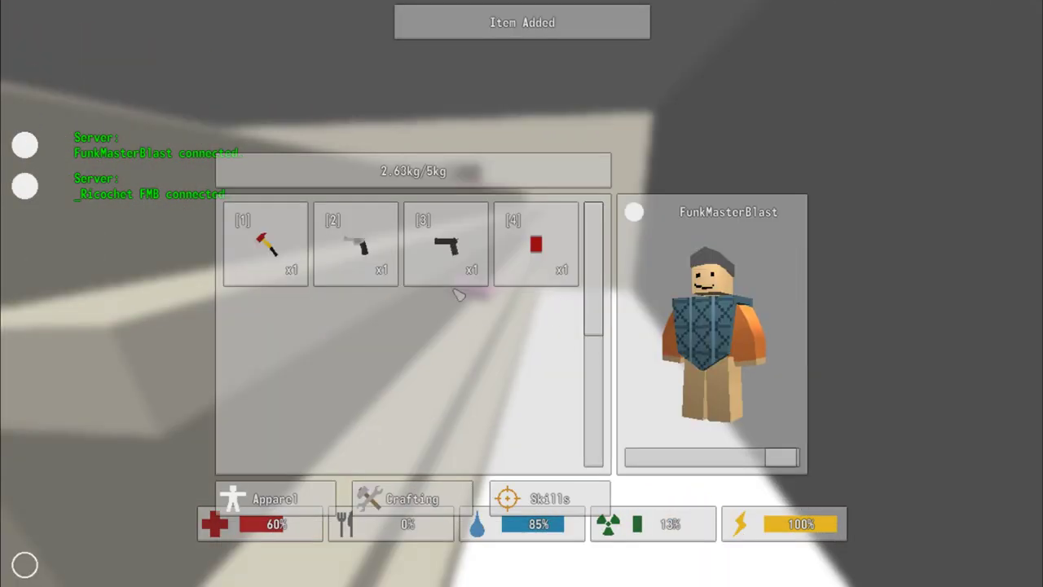
pyautogui.click(561, 74)
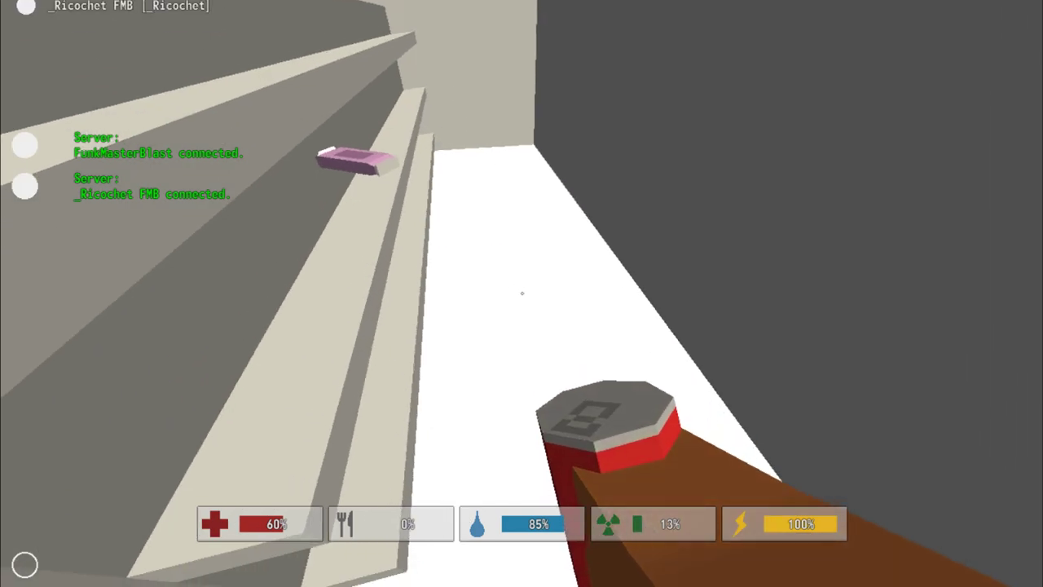
# - Walk past the fridges, take the Antibiotics off the floor, and return to the doorway
pyautogui.press('w')
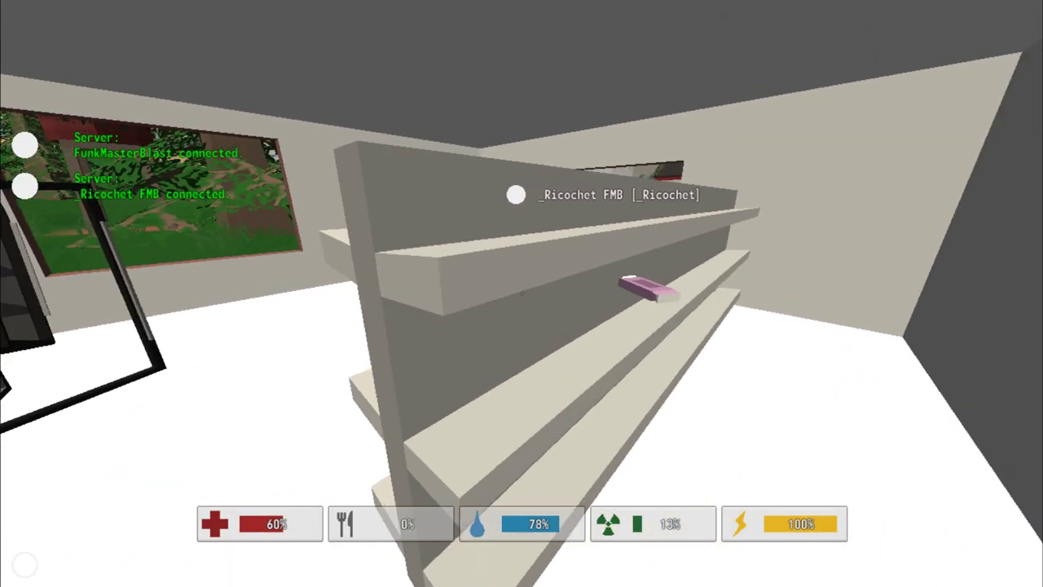
pyautogui.press('w')
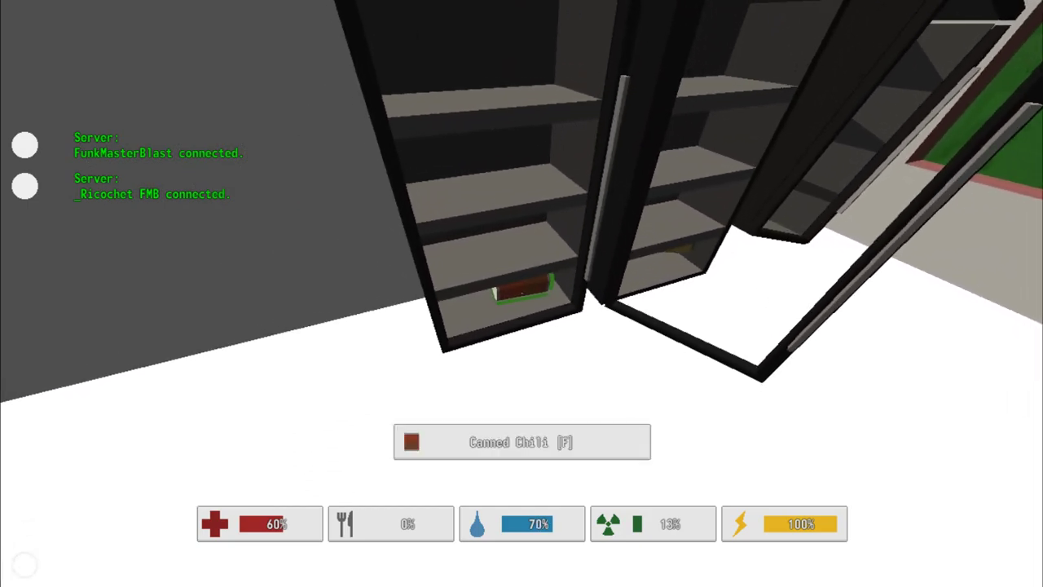
pyautogui.press('w')
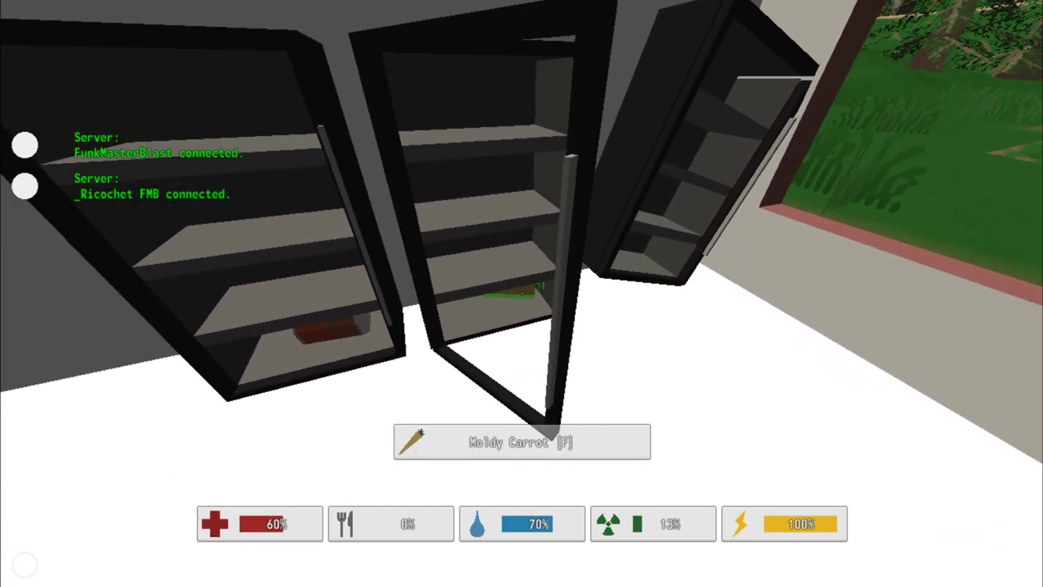
pyautogui.press('w')
pyautogui.press('w')
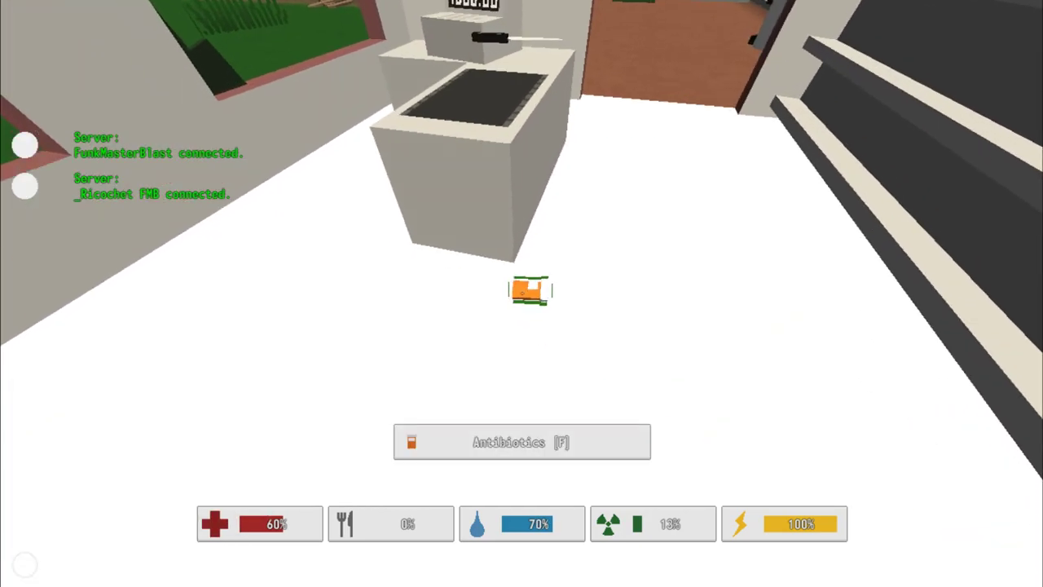
pyautogui.press('f')
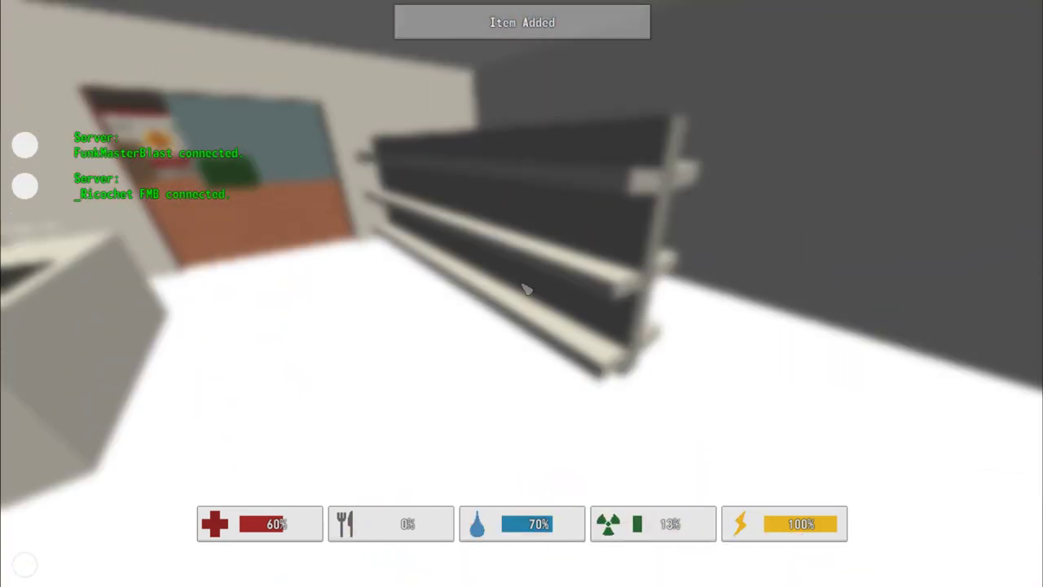
pyautogui.press('g')
pyautogui.press('g')
pyautogui.press('w')
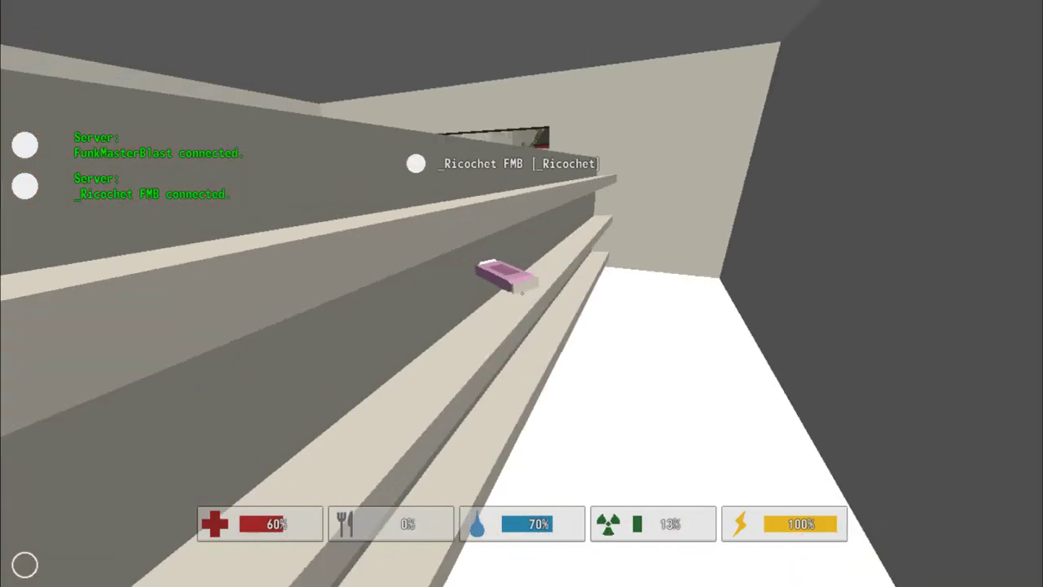
pyautogui.press('w')
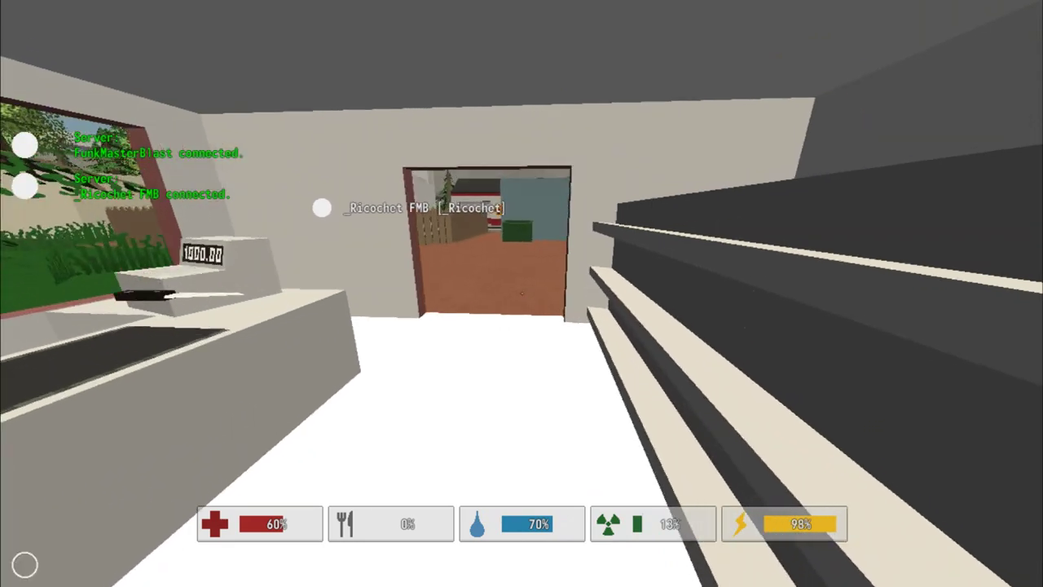
# - Run down the street into the store and take the crowbar
pyautogui.press('w')
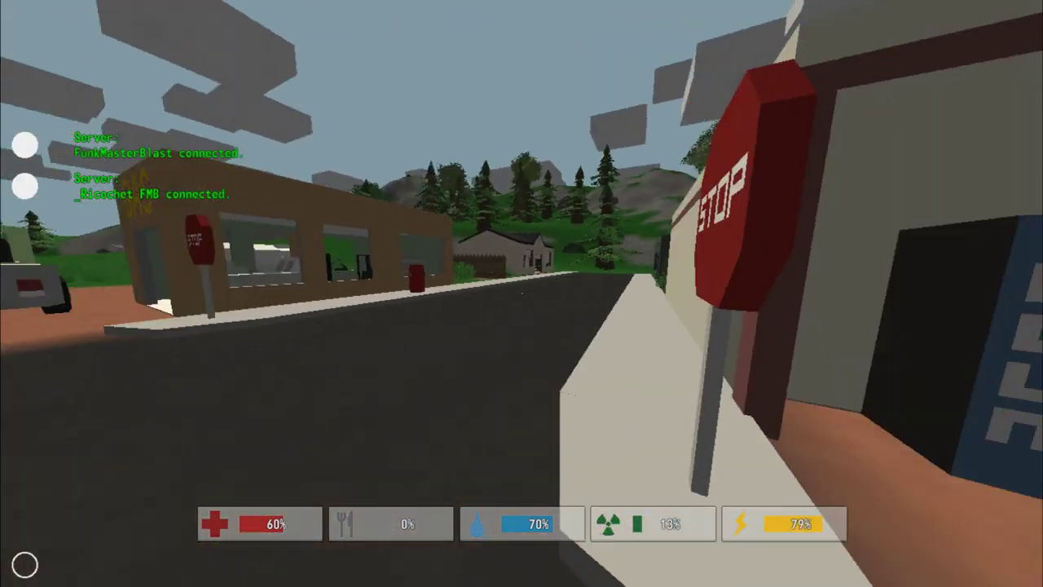
pyautogui.press('w')
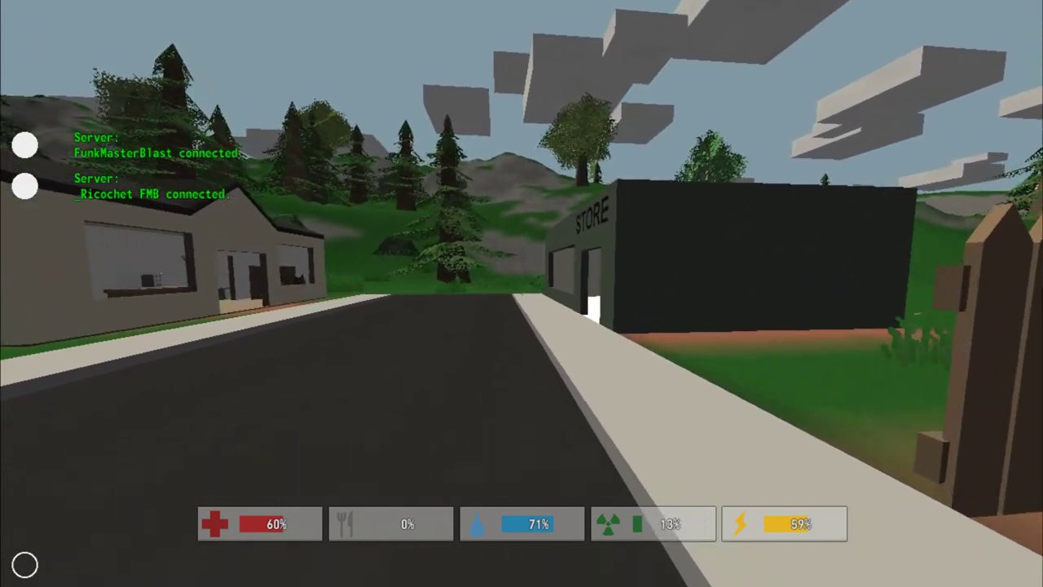
pyautogui.press('w')
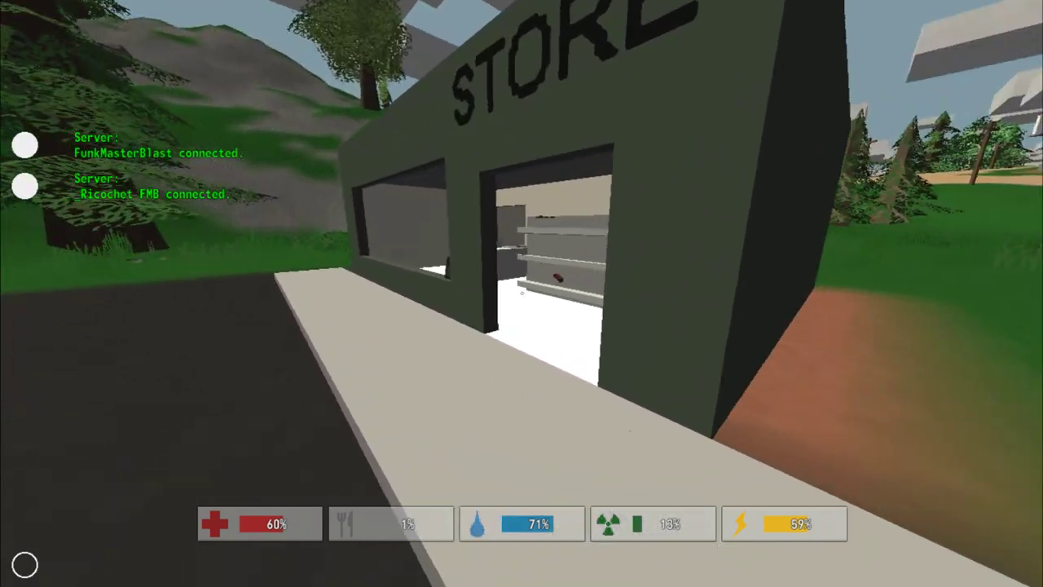
pyautogui.press('f')
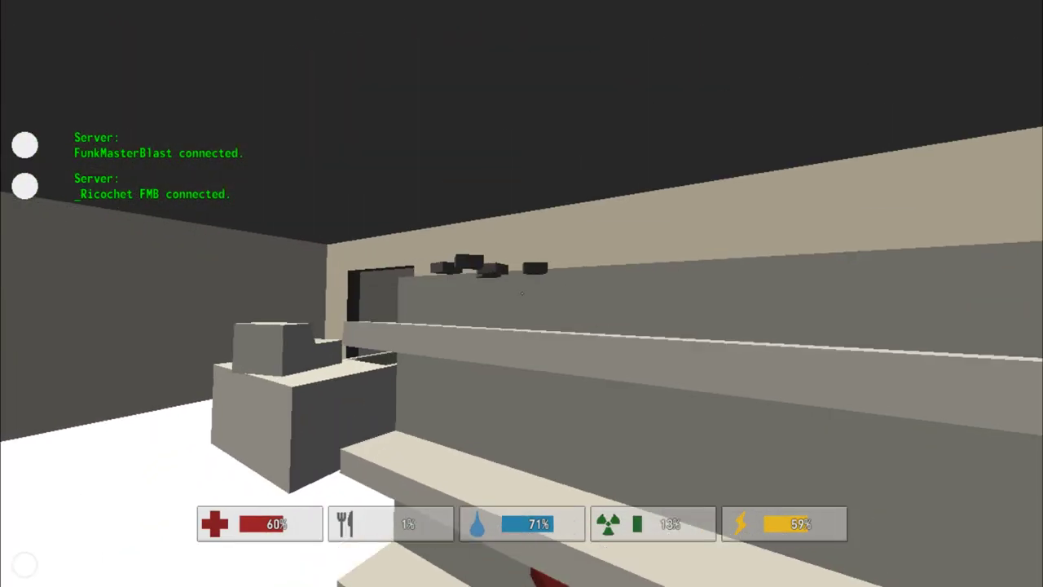
# - Grab the can from the shelf, then attempt to pick up the Miner Helmet
pyautogui.press('w')
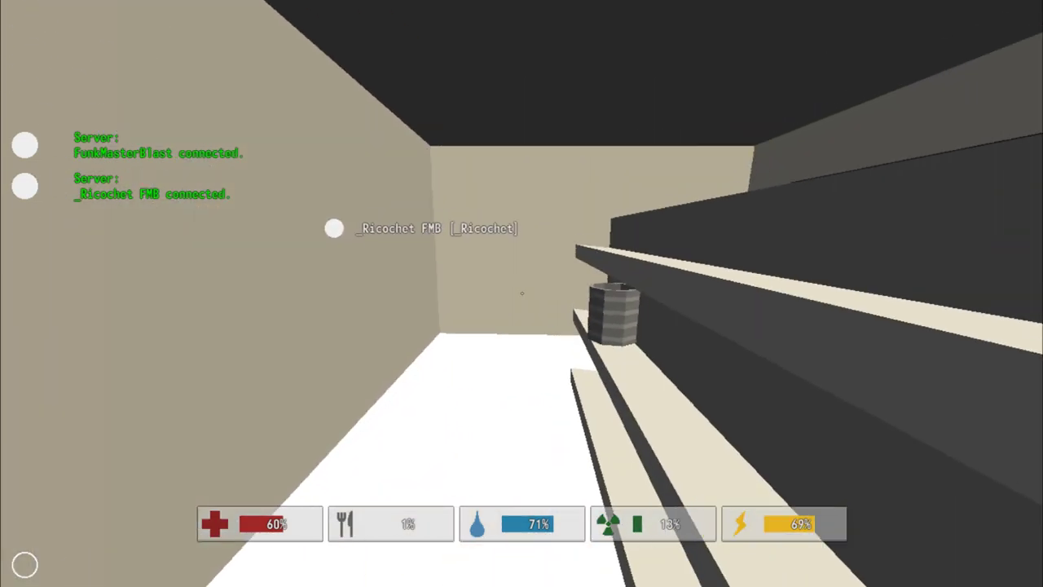
pyautogui.press('f')
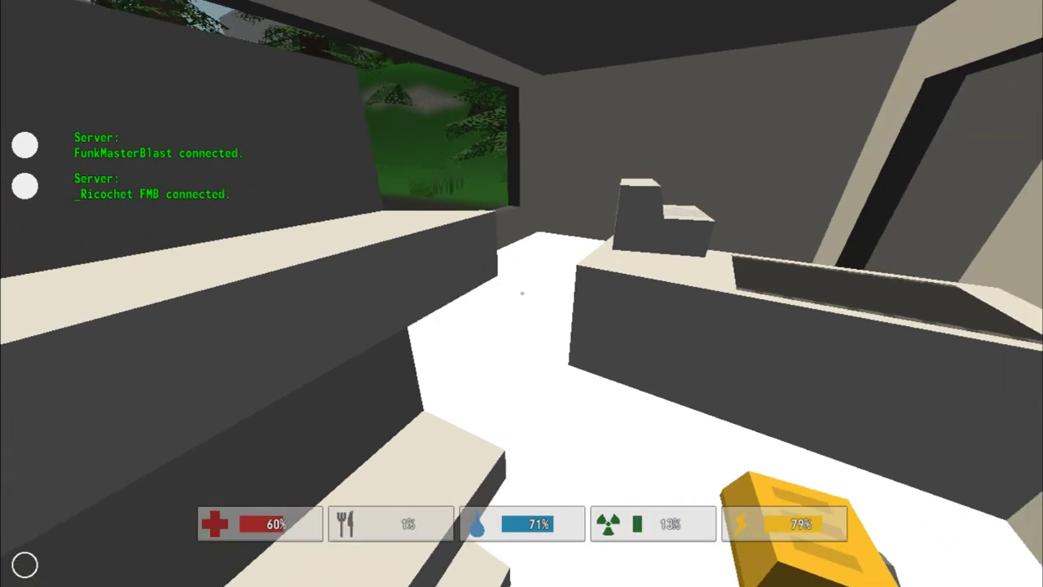
pyautogui.press('w')
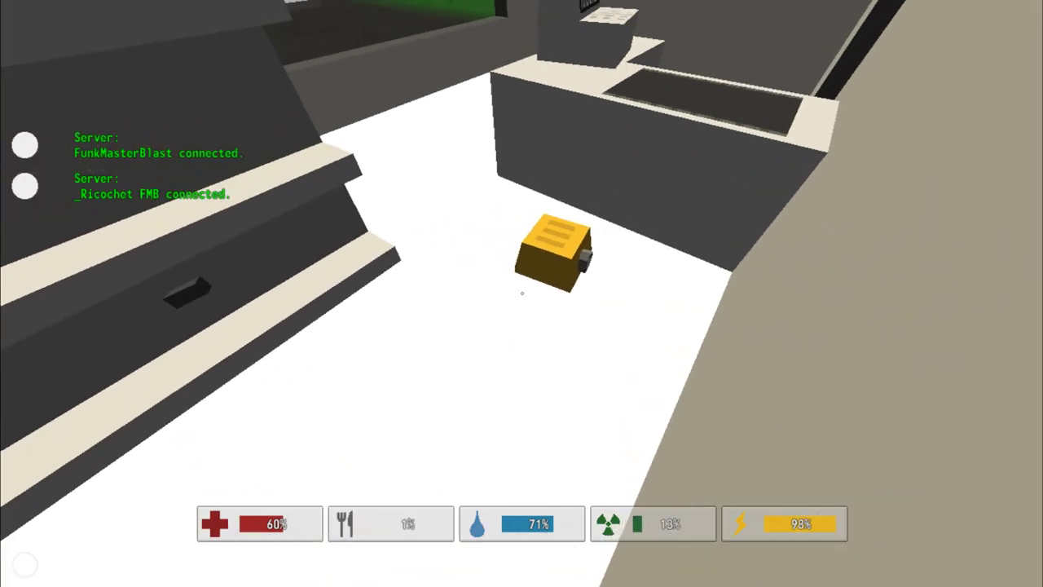
pyautogui.press('f')
# - Drop the Antibiotics, pick up the Miner Helmet and wear it
pyautogui.press('g')
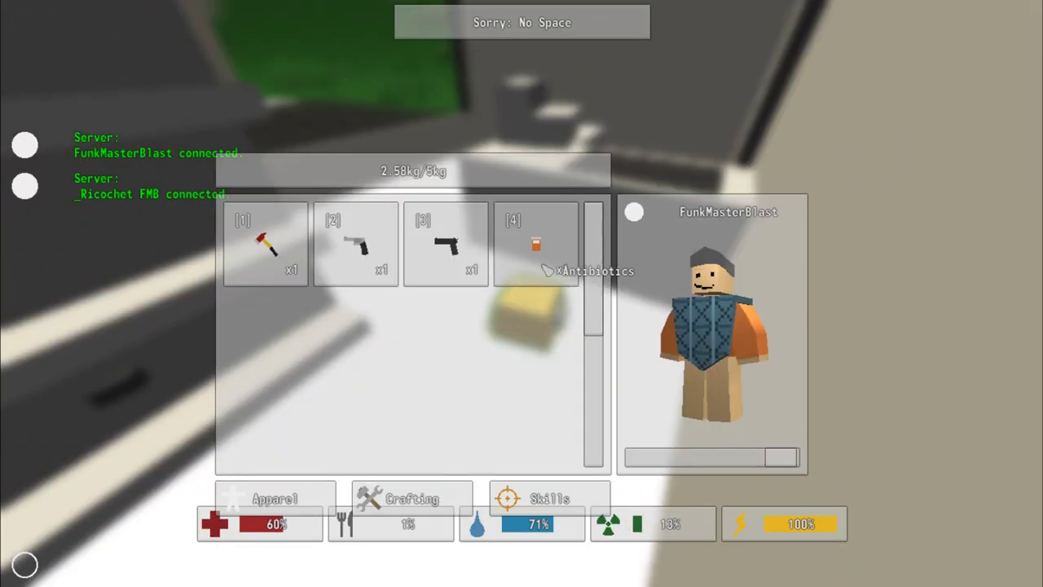
pyautogui.click(561, 119)
pyautogui.press('g')
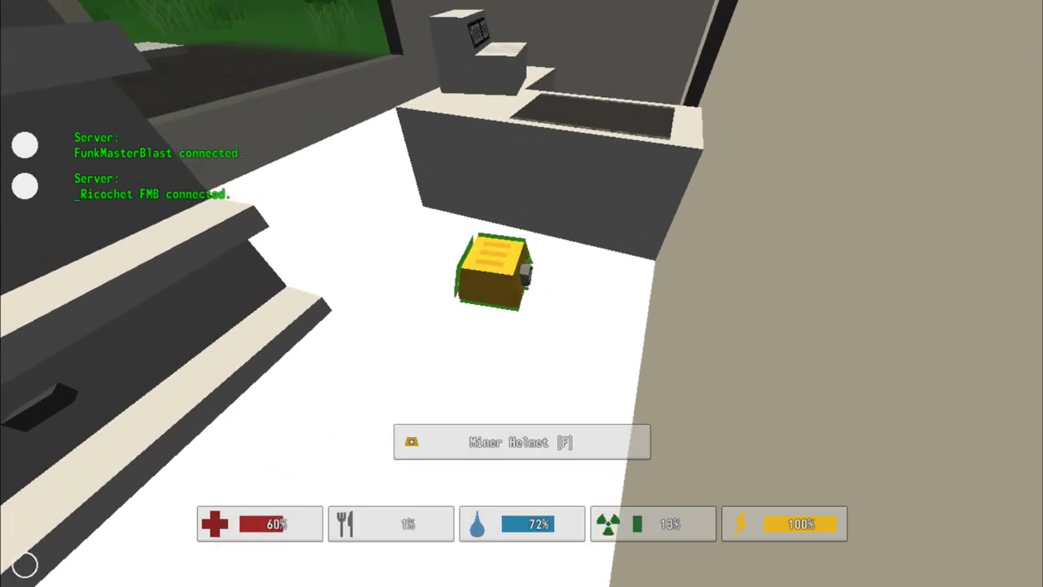
pyautogui.press('f')
pyautogui.press('g')
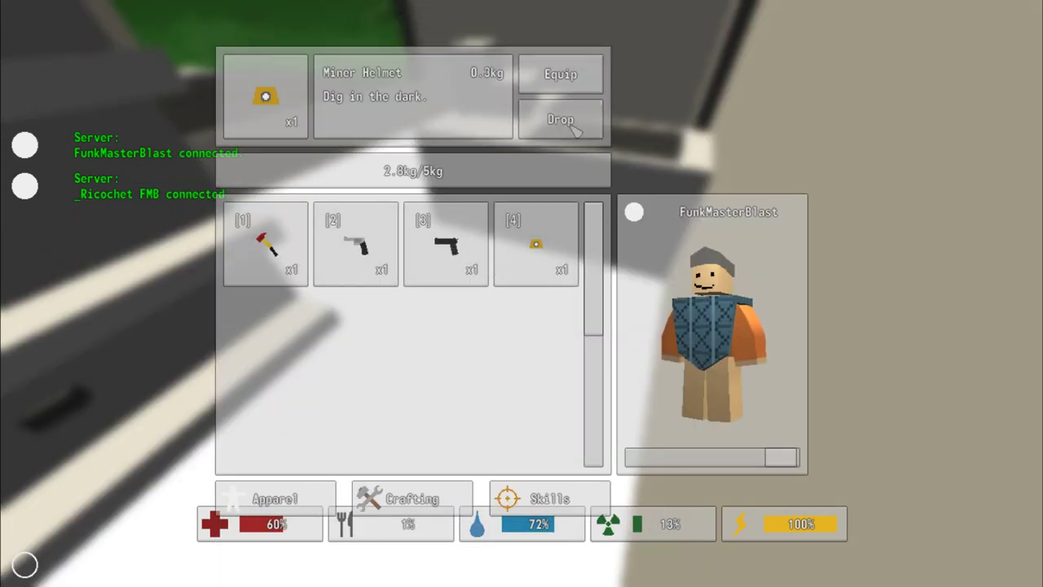
pyautogui.click(560, 74)
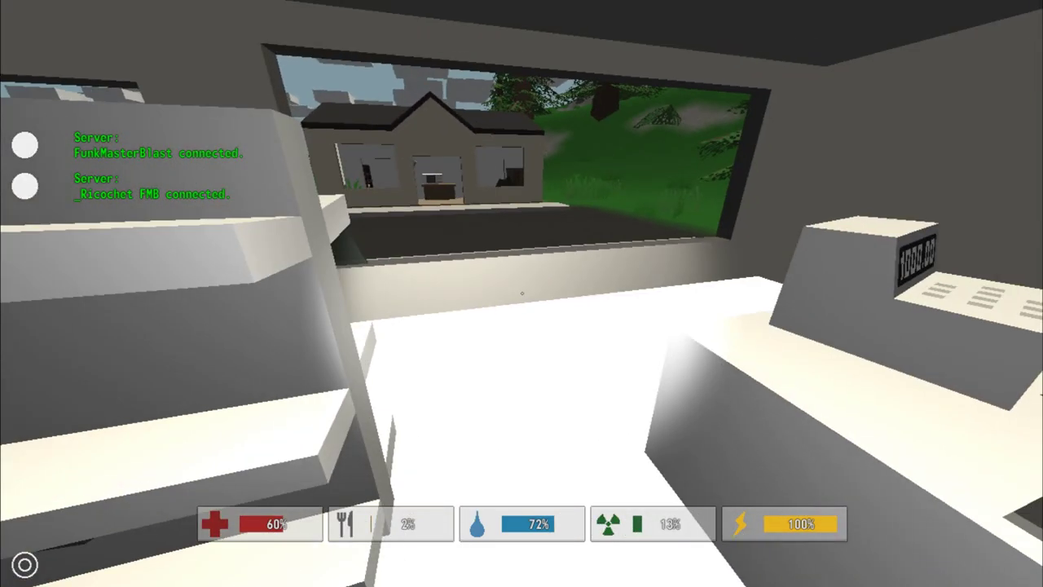
# - Take the Miner Helmet back off and recheck the inventory
pyautogui.press('g')
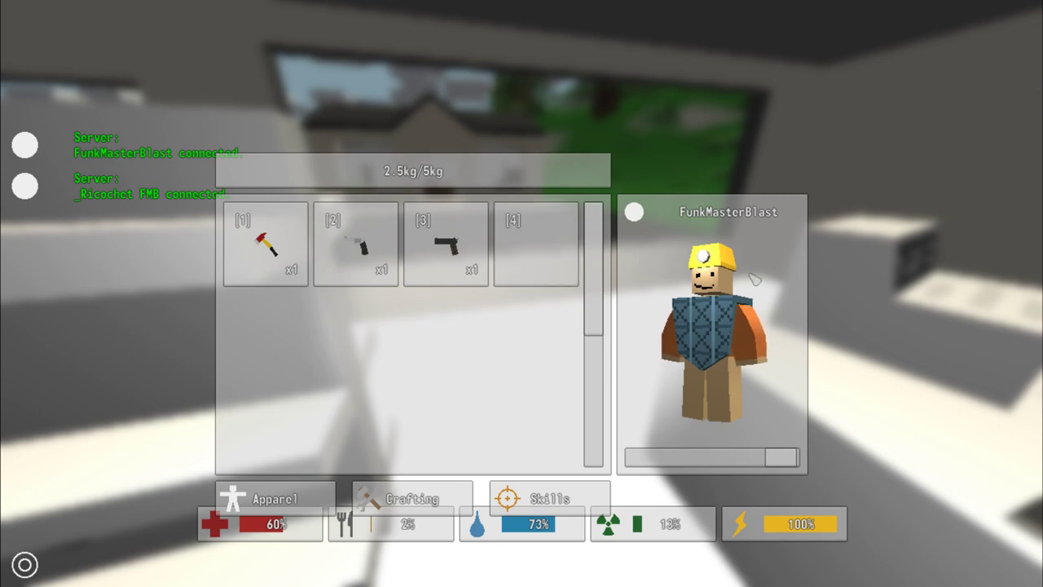
pyautogui.click(717, 261)
pyautogui.press('g')
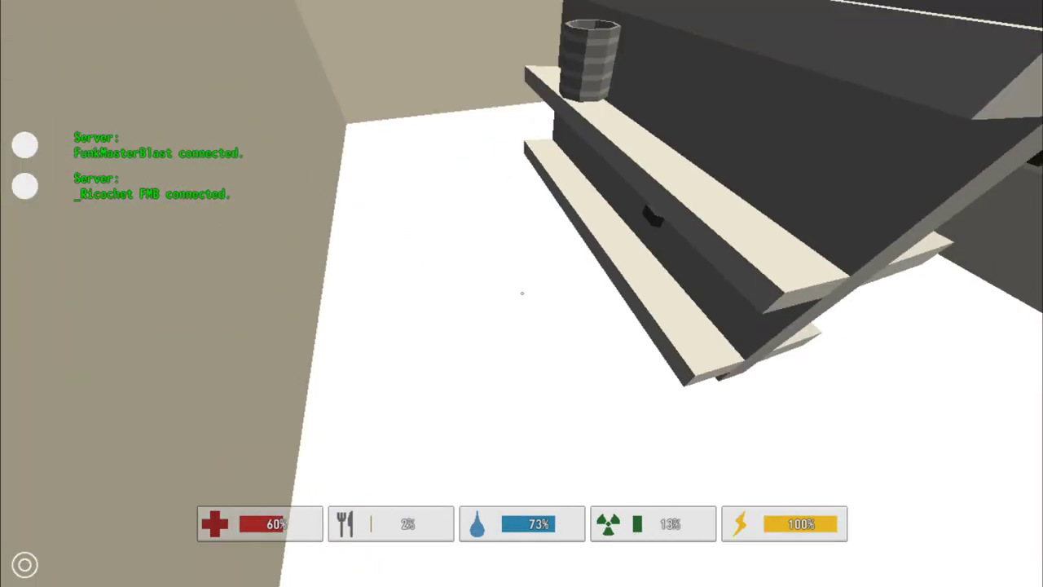
pyautogui.press('g')
pyautogui.press('g')
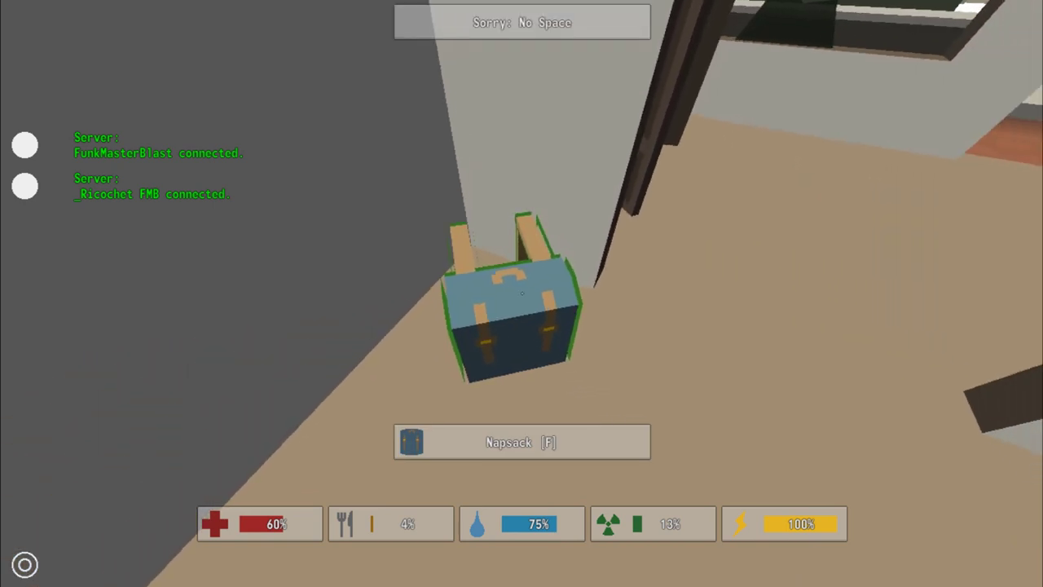
# - Drop the Miner Helmet from the inventory onto the floor
pyautogui.press('g')
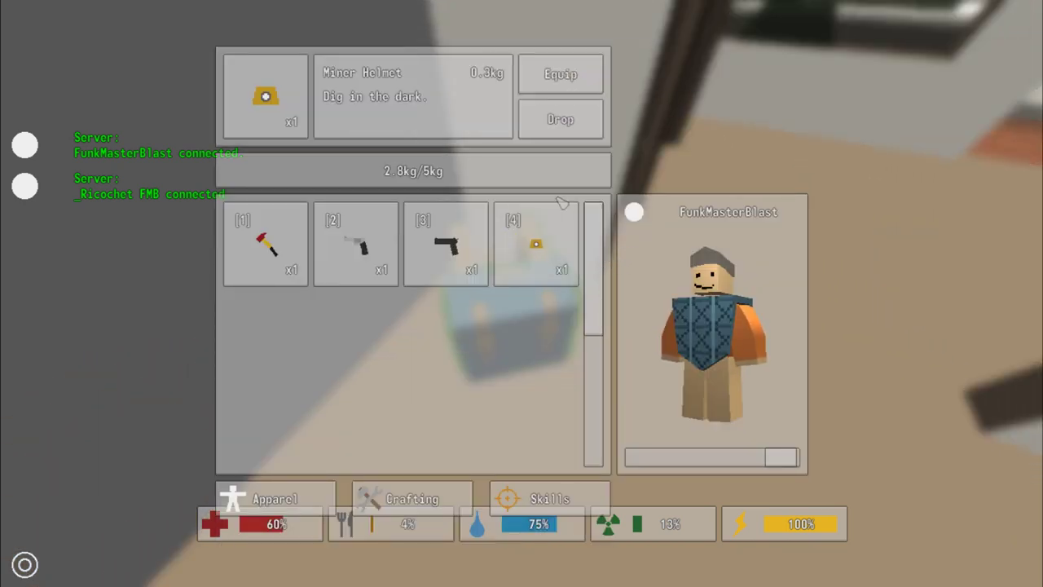
pyautogui.click(560, 74)
pyautogui.press('g')
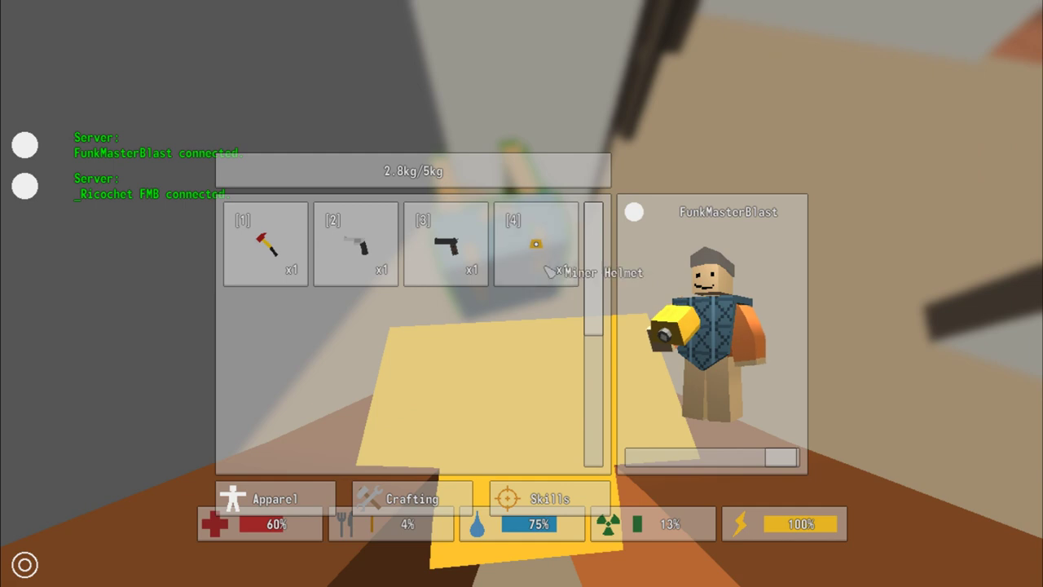
pyautogui.click(536, 245)
pyautogui.click(583, 135)
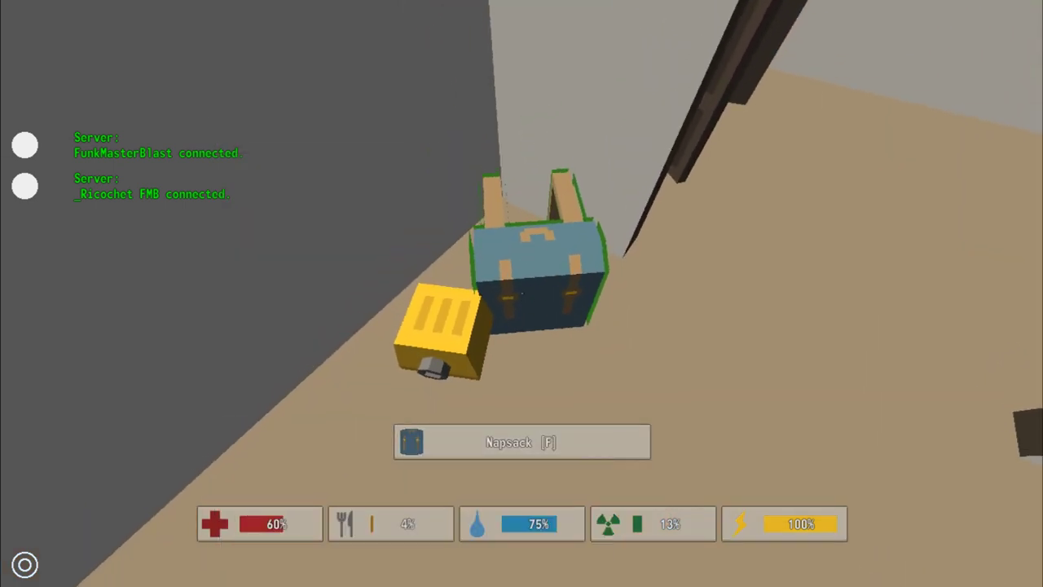
# - Pick up the Napsack and wear it for more carrying capacity
pyautogui.press('f')
pyautogui.press('g')
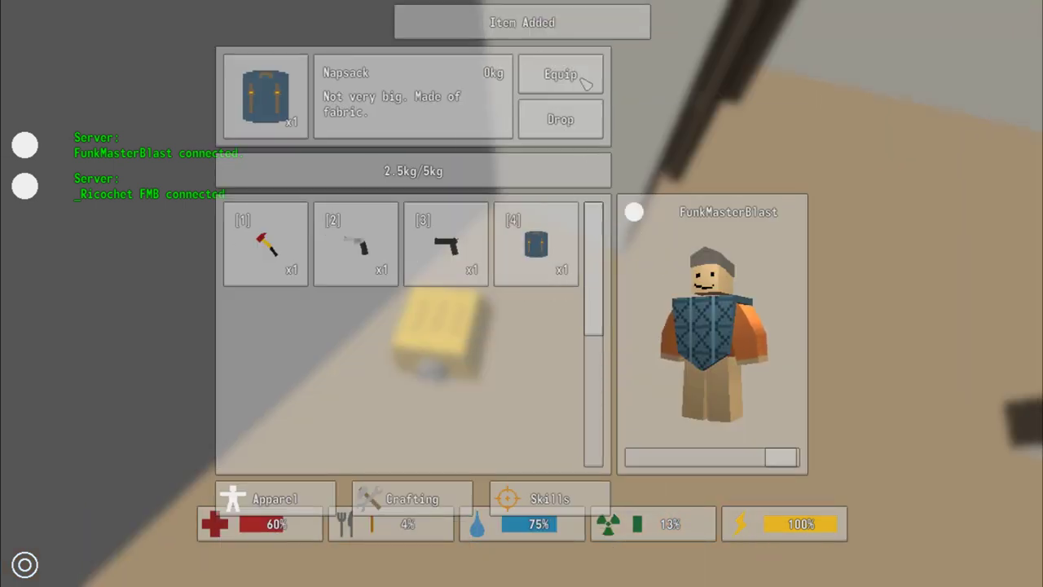
pyautogui.click(560, 74)
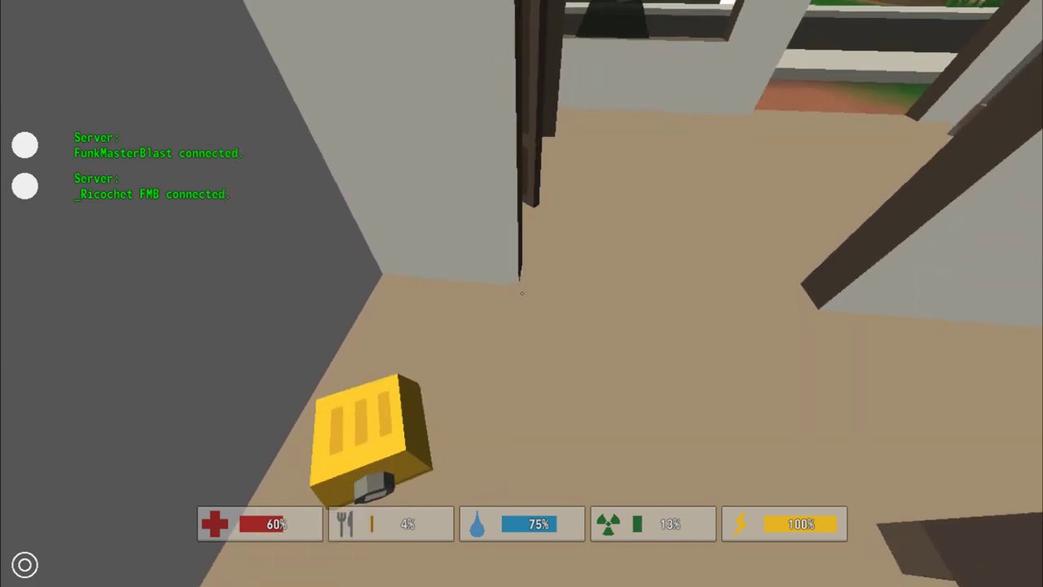
pyautogui.press('g')
pyautogui.press('g')
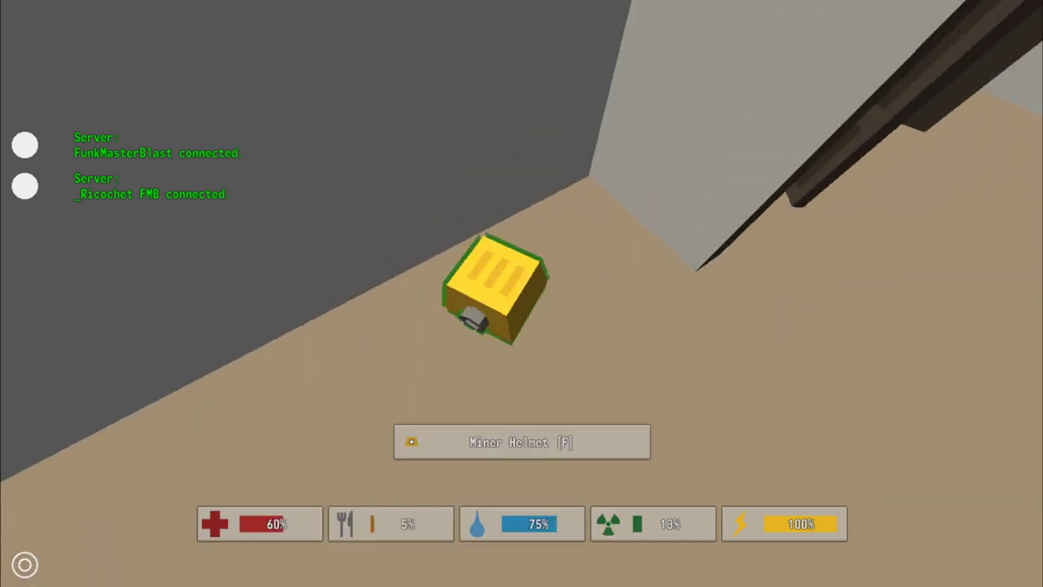
# - Walk through the house, climb out the window, and cross the store onto the street
pyautogui.press('w')
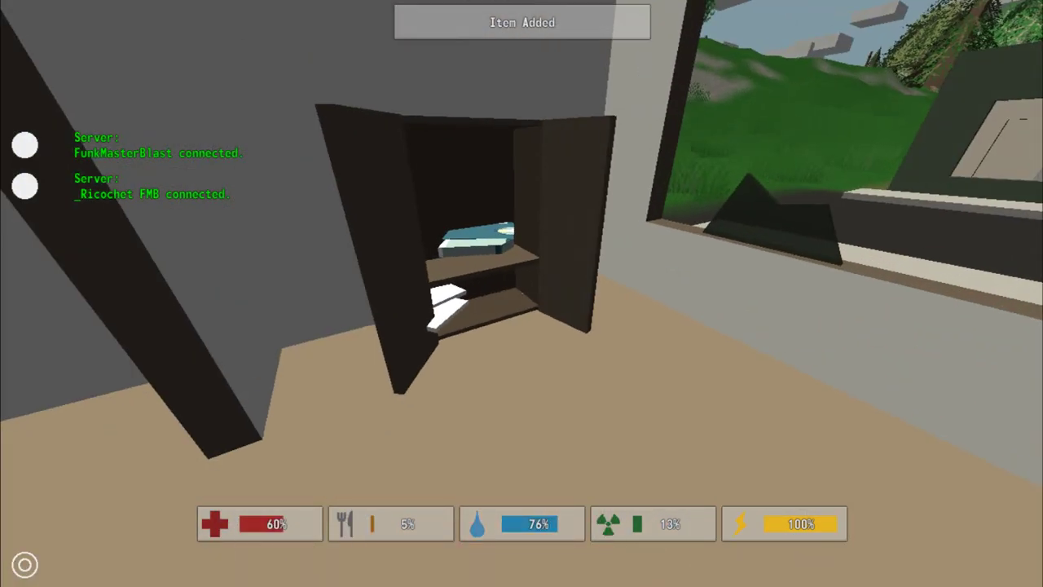
pyautogui.press('w')
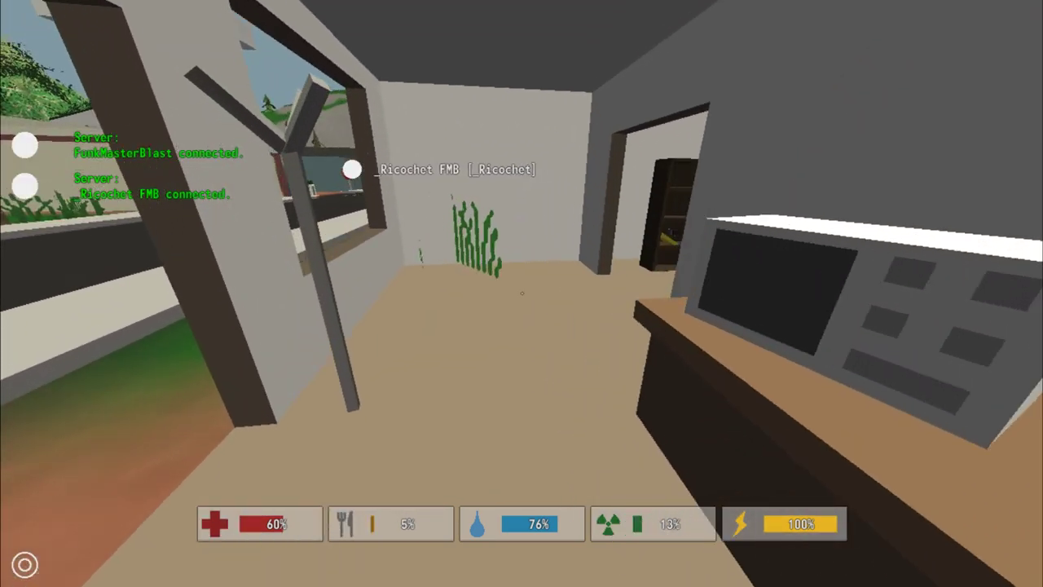
pyautogui.press('w')
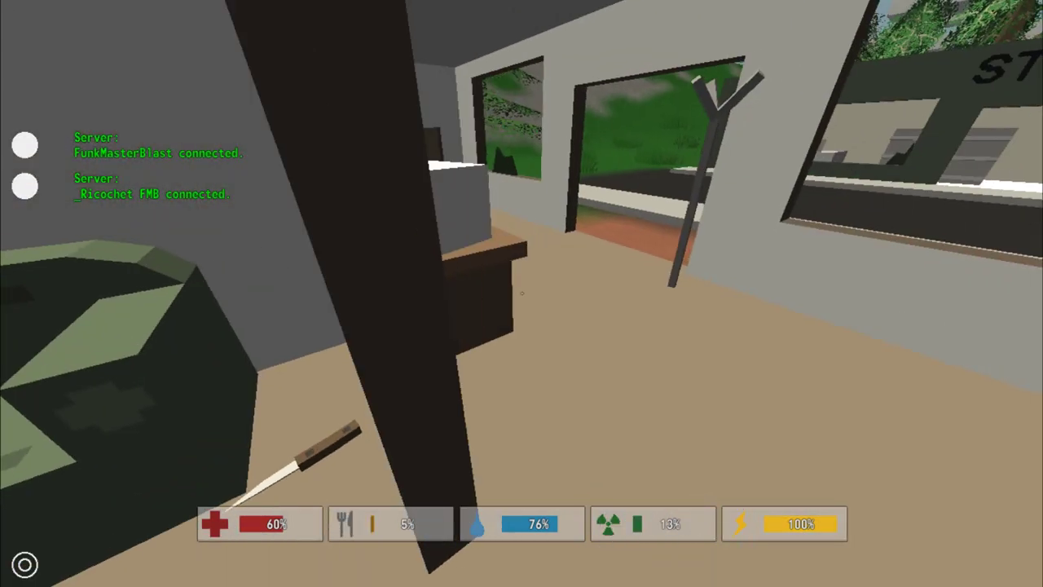
pyautogui.press('w')
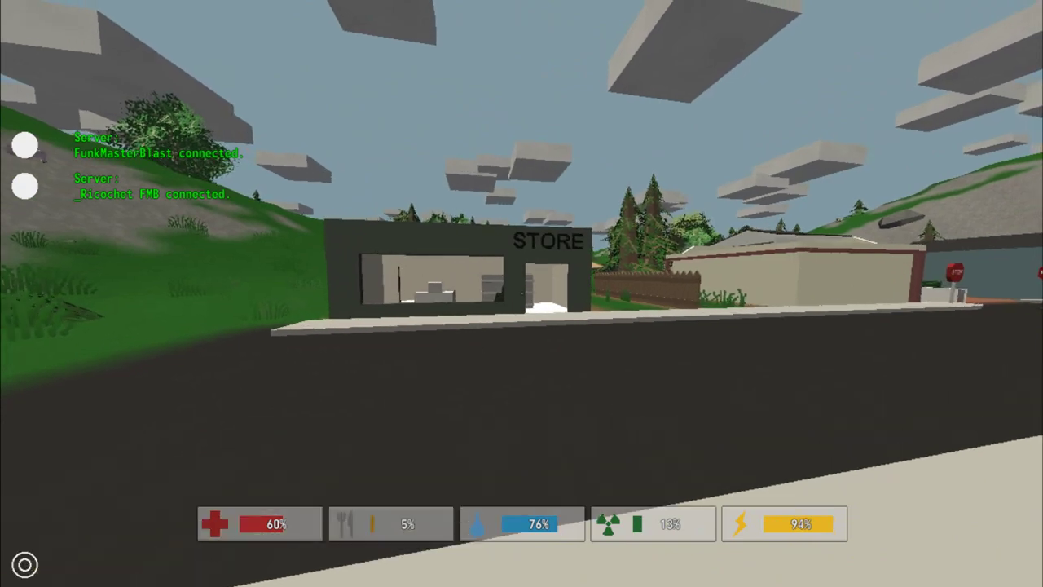
pyautogui.press('w')
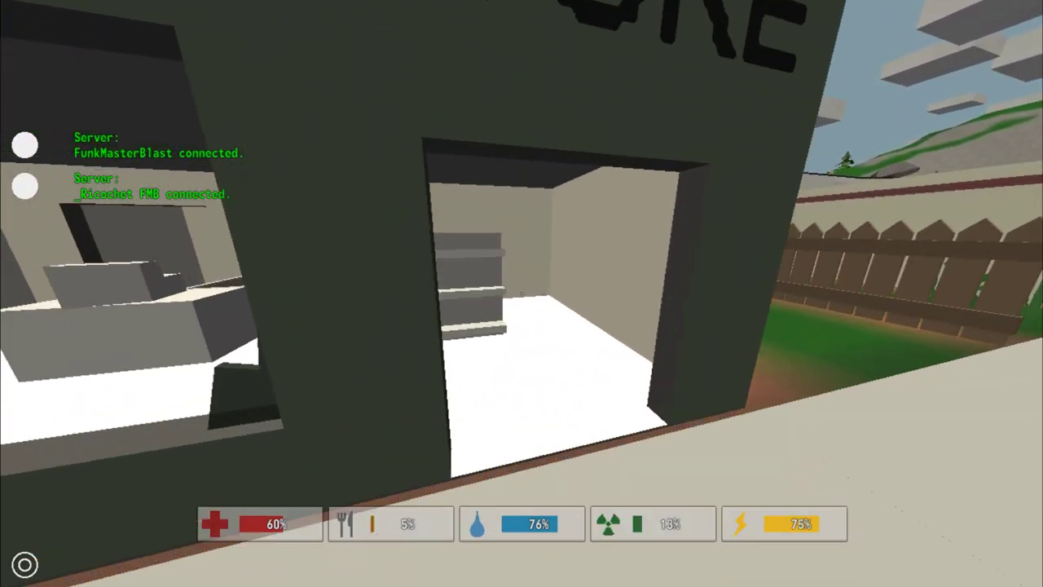
pyautogui.press('w')
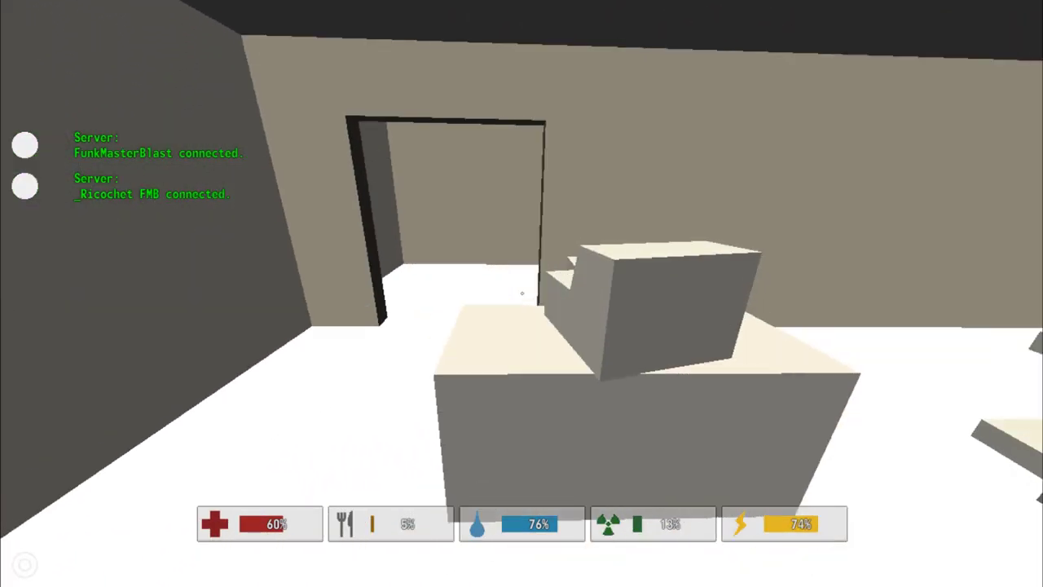
pyautogui.press('w')
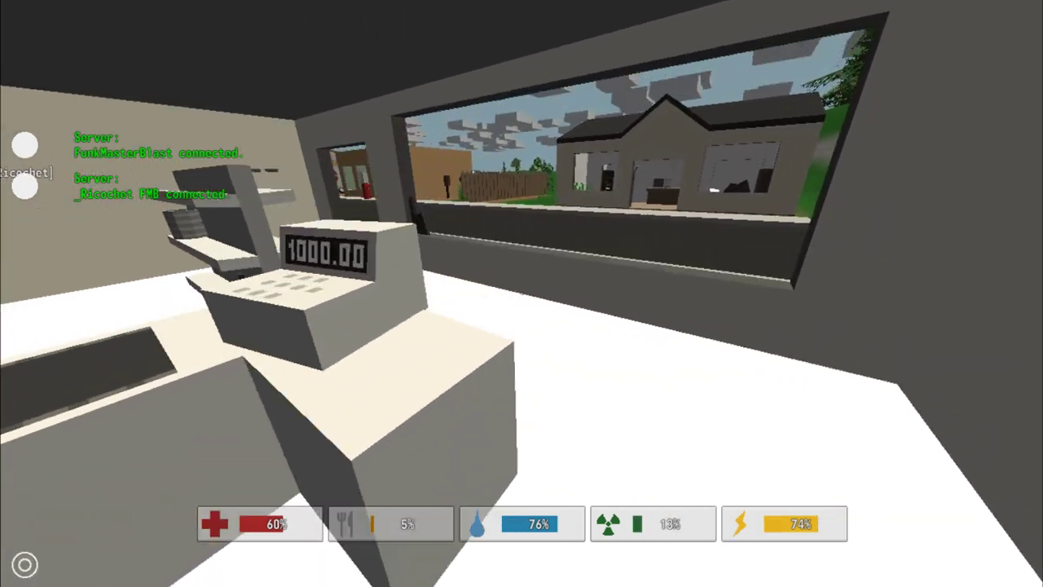
pyautogui.press('w')
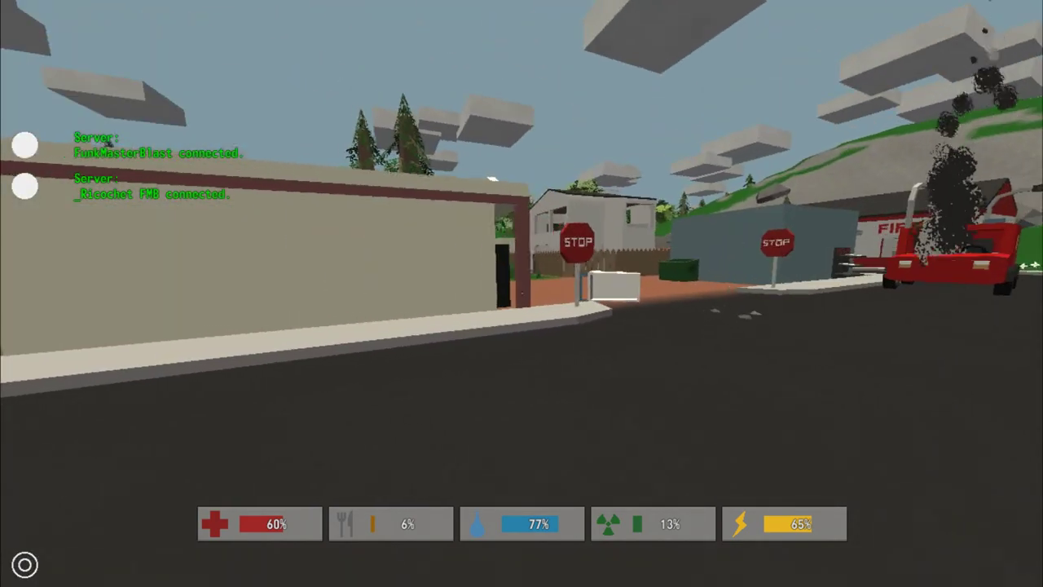
# - Walk through the food store and back out onto the street
pyautogui.press('w')
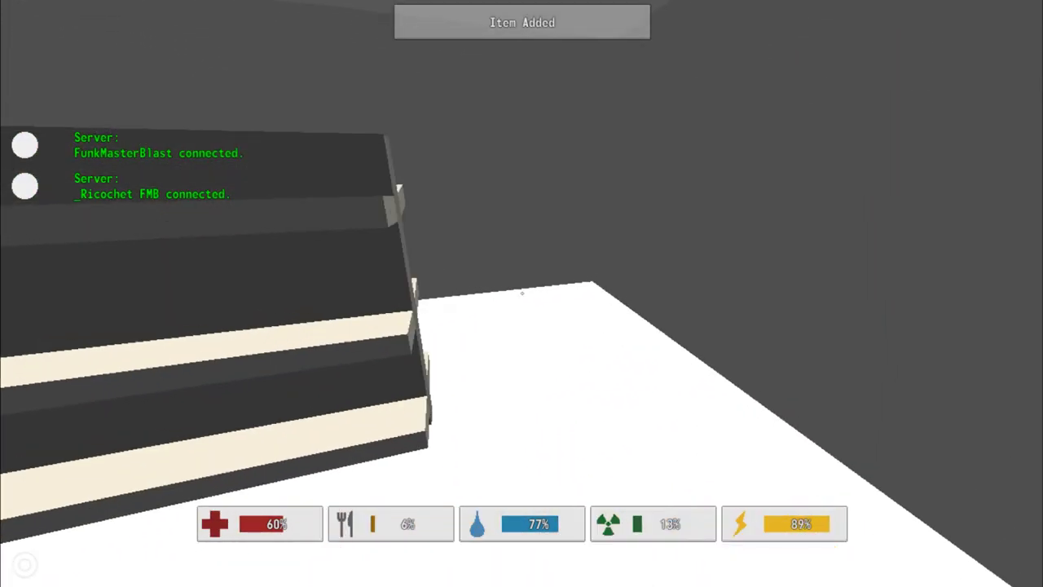
pyautogui.press('w')
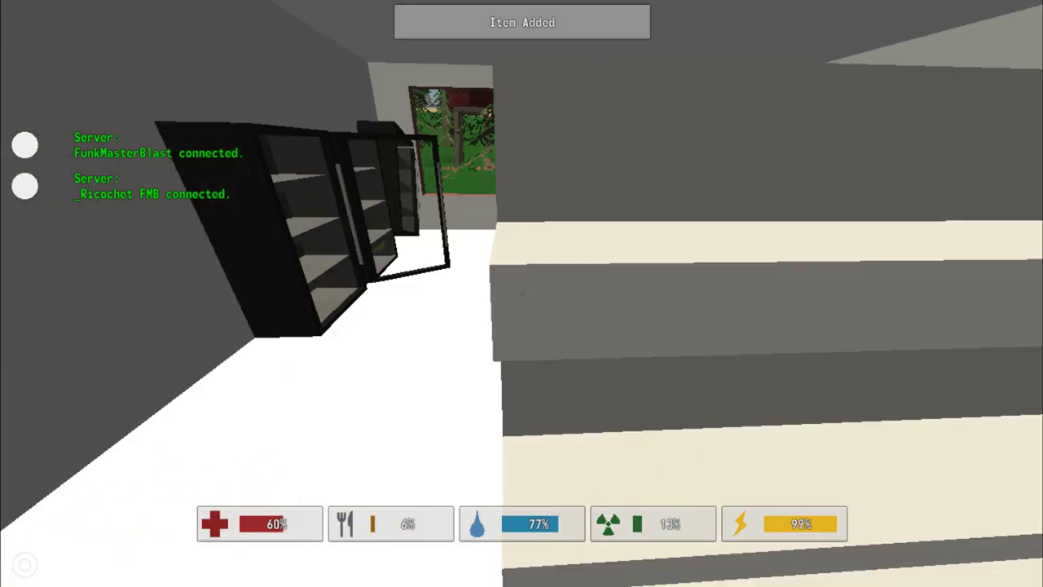
pyautogui.press('w')
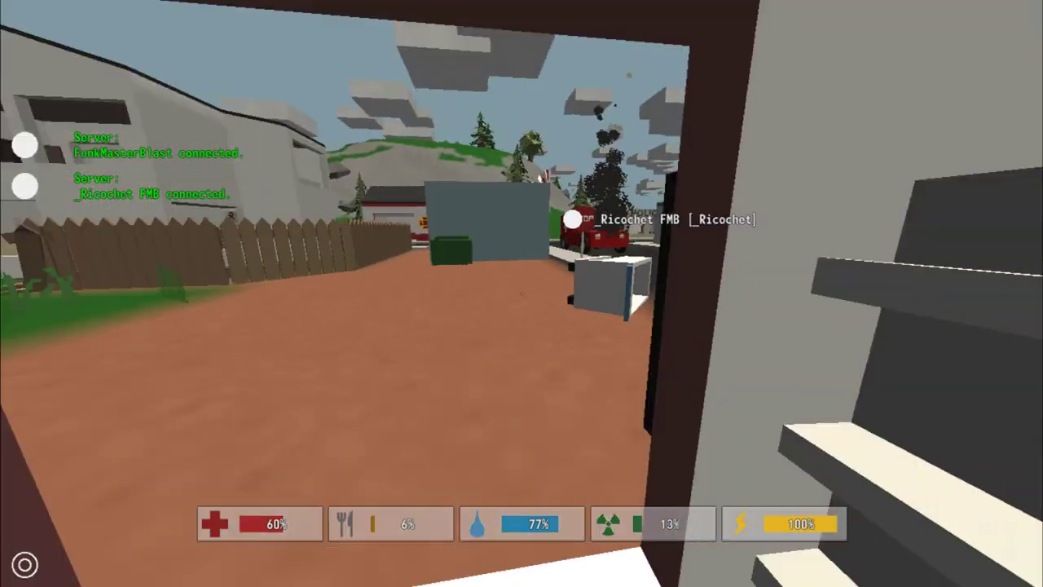
pyautogui.press('w')
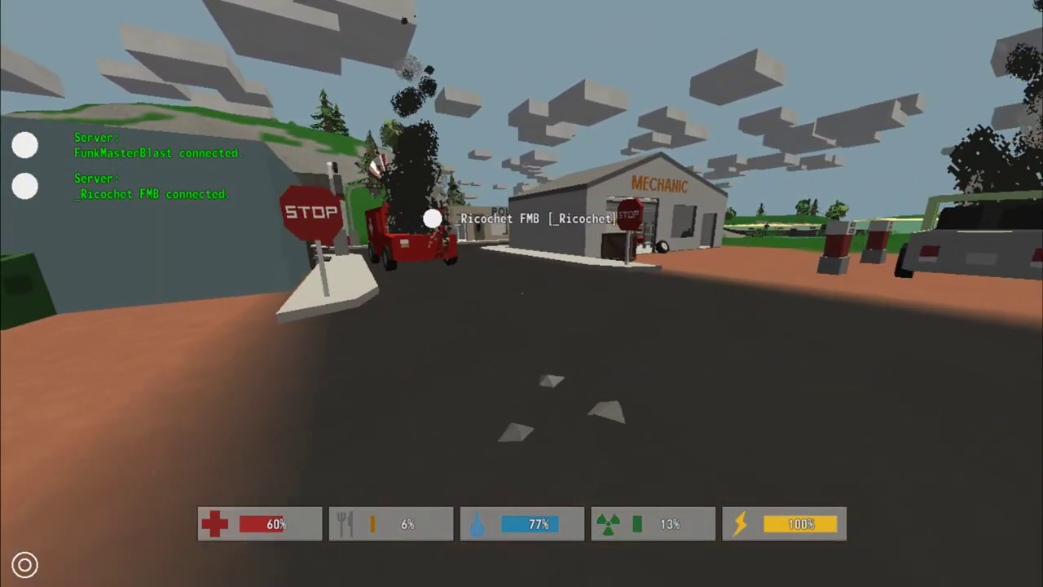
# - Search the gas station's cabinets and gas can, then head out toward the Mechanic garage
pyautogui.press('w')
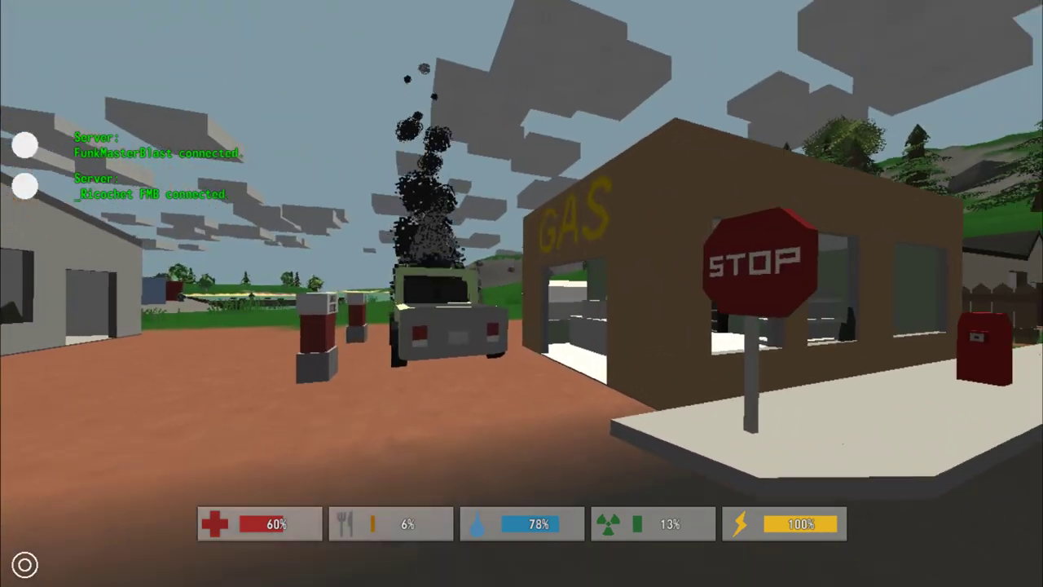
pyautogui.press('w')
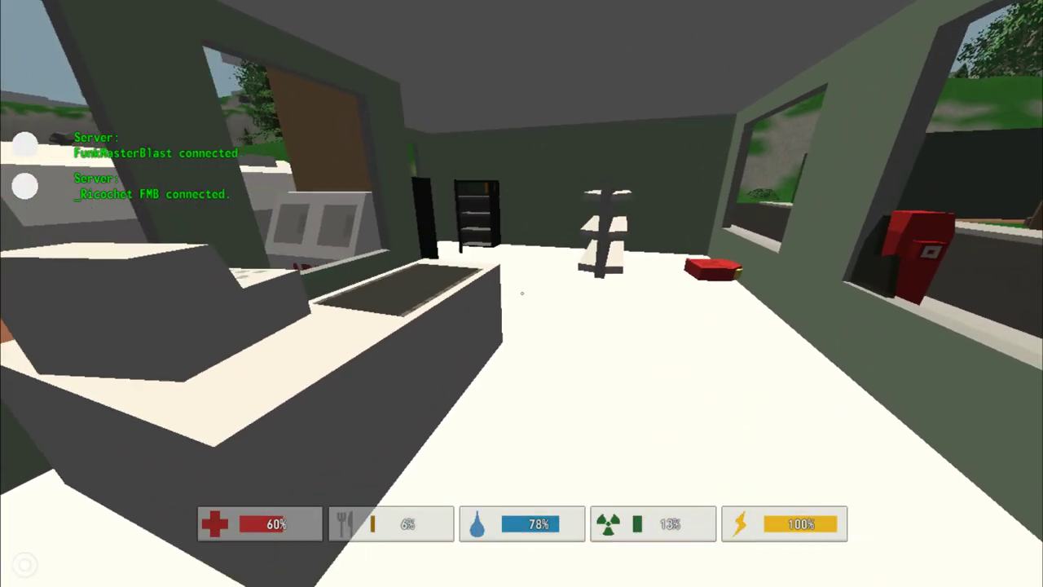
pyautogui.press('w')
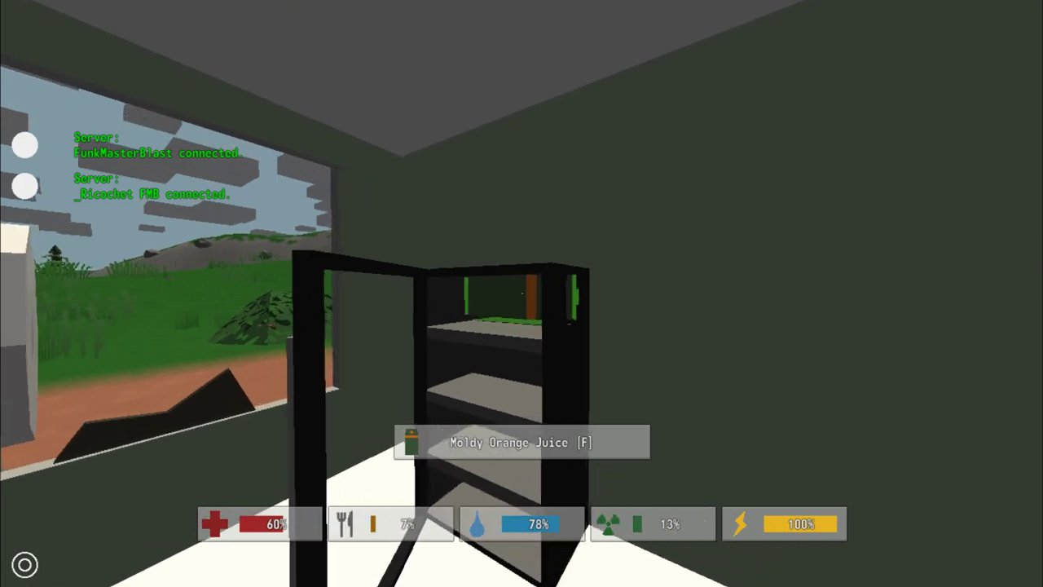
pyautogui.press('w')
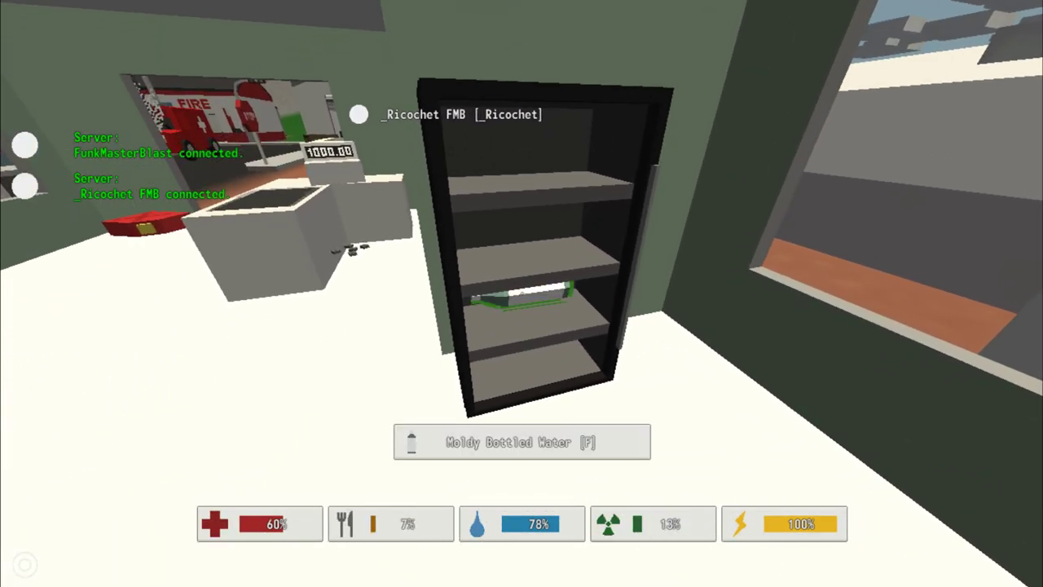
pyautogui.press('w')
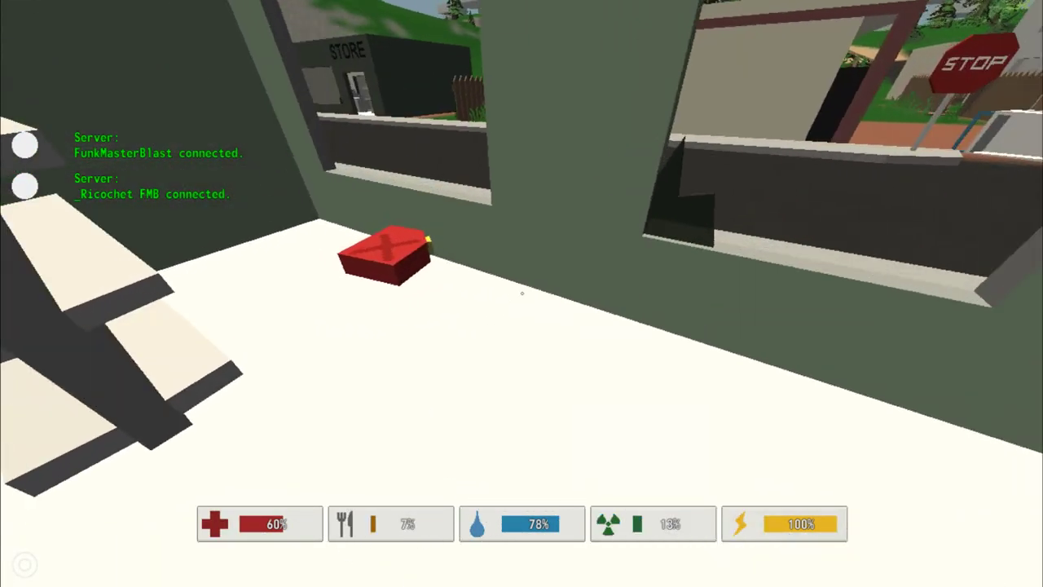
pyautogui.press('w')
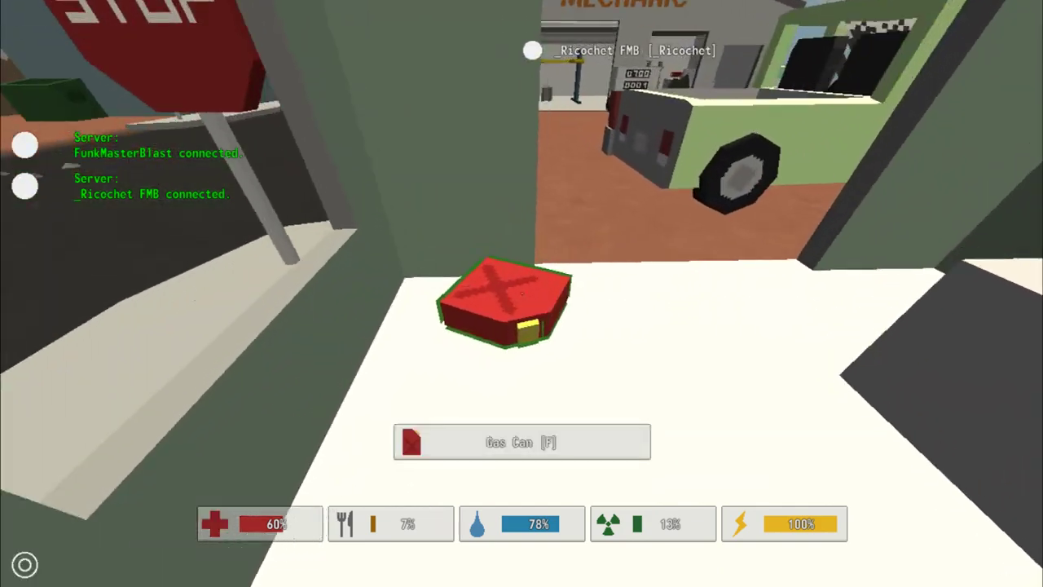
pyautogui.press('f')
pyautogui.press('w')
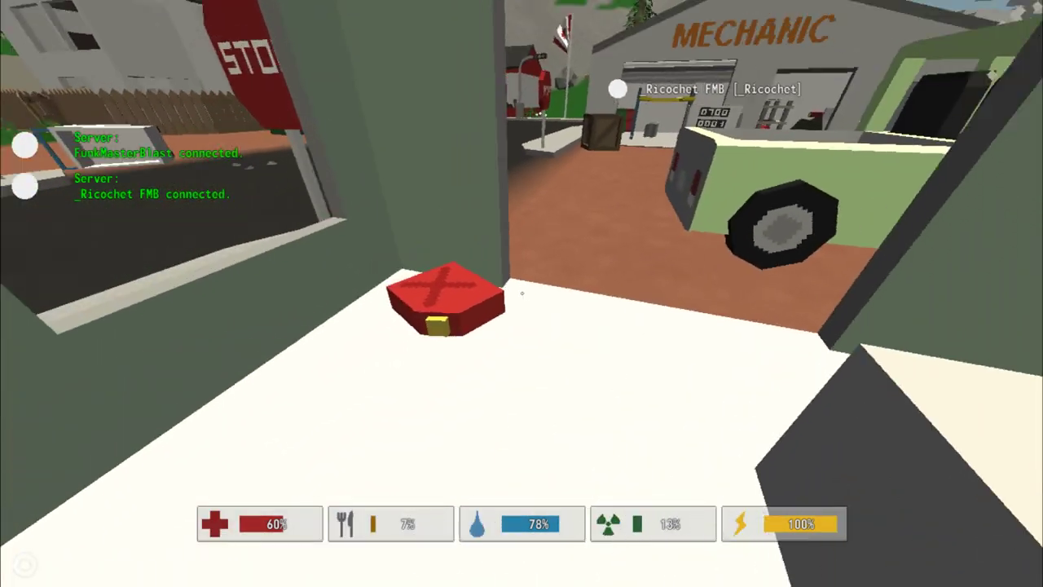
pyautogui.hotkey('shift', 'w')
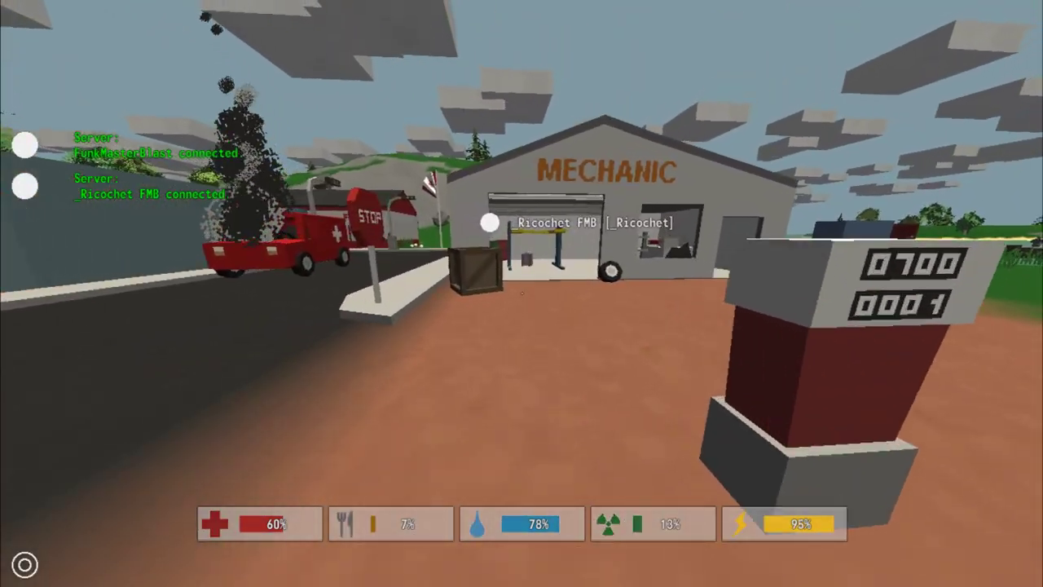
# - Walk into the Mechanic garage past the car-jack shelves to the lift and generator
pyautogui.press('w')
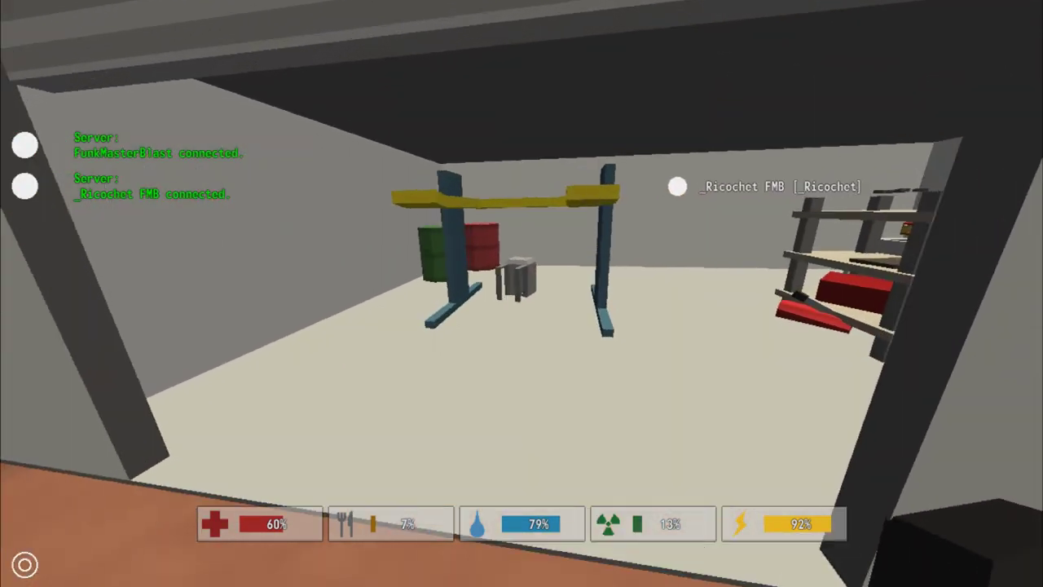
pyautogui.press('w')
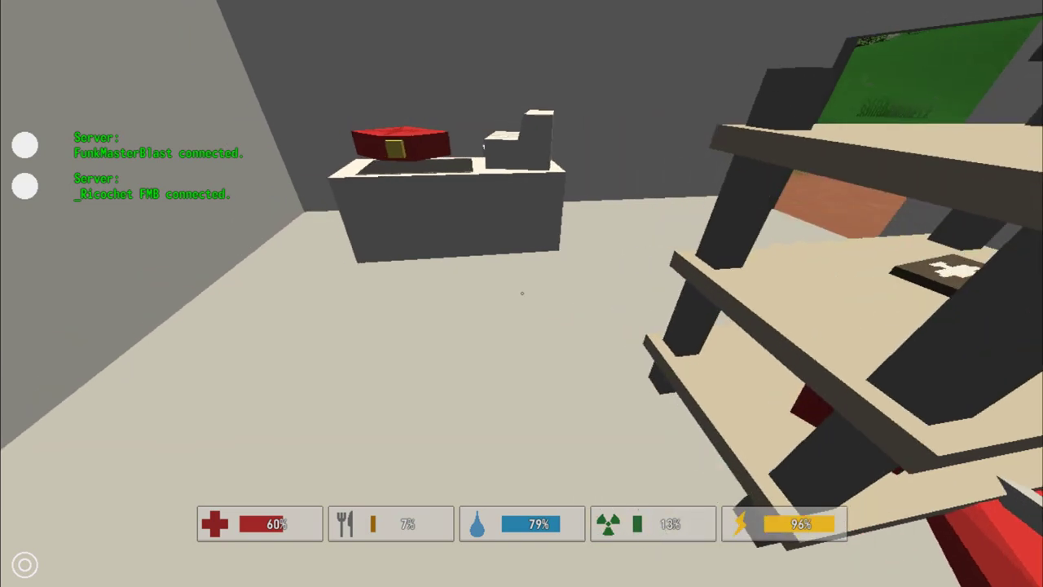
pyautogui.press('w')
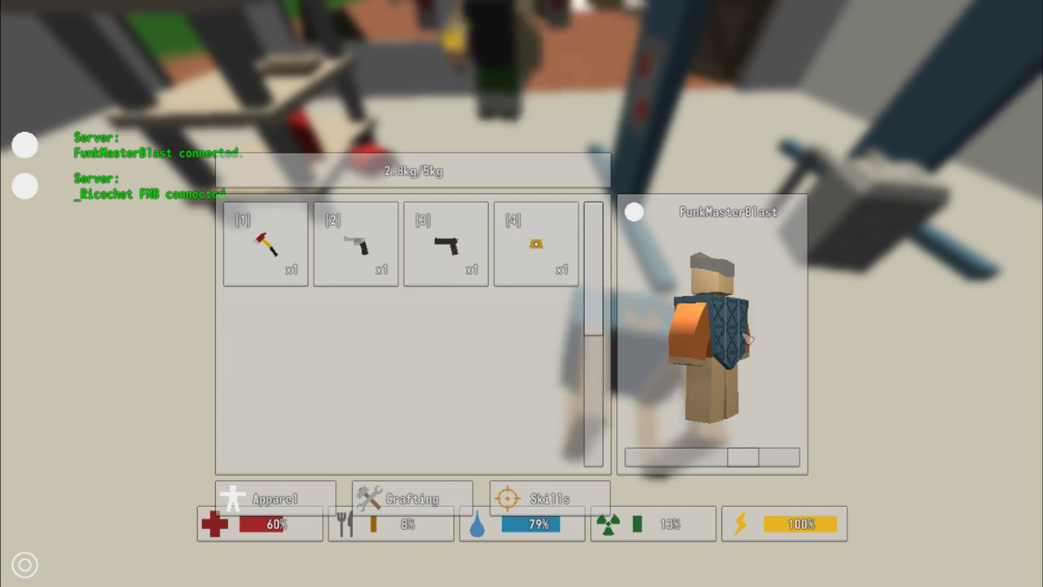
# - Fail to grab the Travelpack, then drop the Miner Helmet to free a slot
pyautogui.press('g')
pyautogui.press('f')
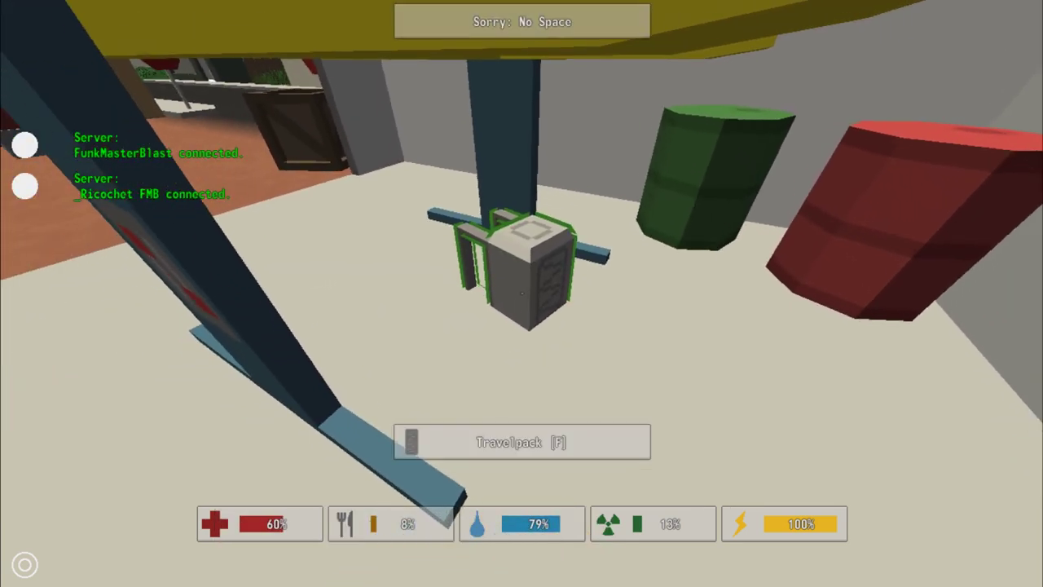
pyautogui.press('g')
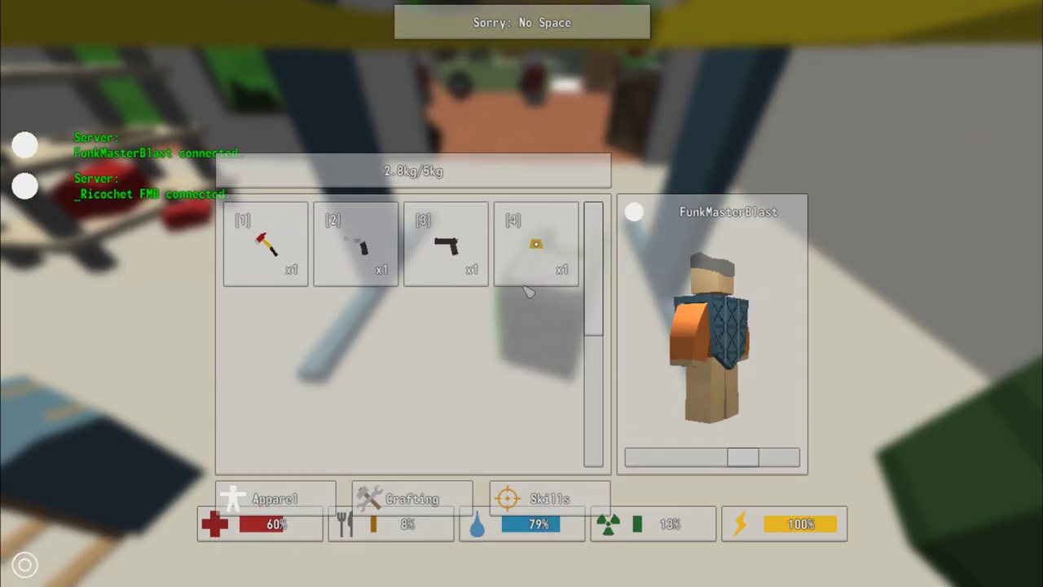
pyautogui.click(571, 122)
pyautogui.press('g')
# - Pick up and equip the Travelpack, confirming the 12.5 kg capacity
pyautogui.press('f')
pyautogui.press('g')
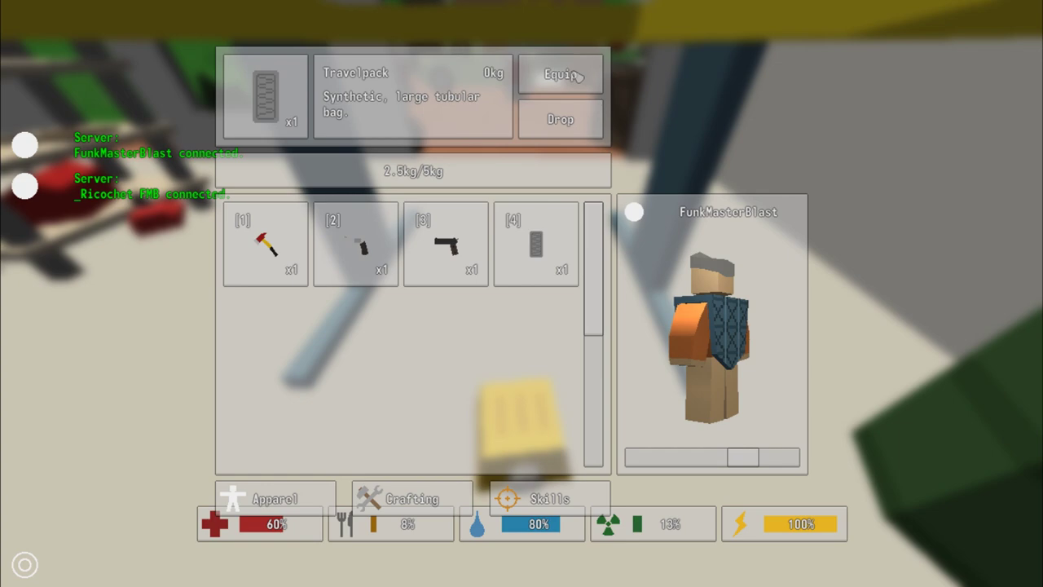
pyautogui.click(560, 74)
pyautogui.press('g')
pyautogui.press('g')
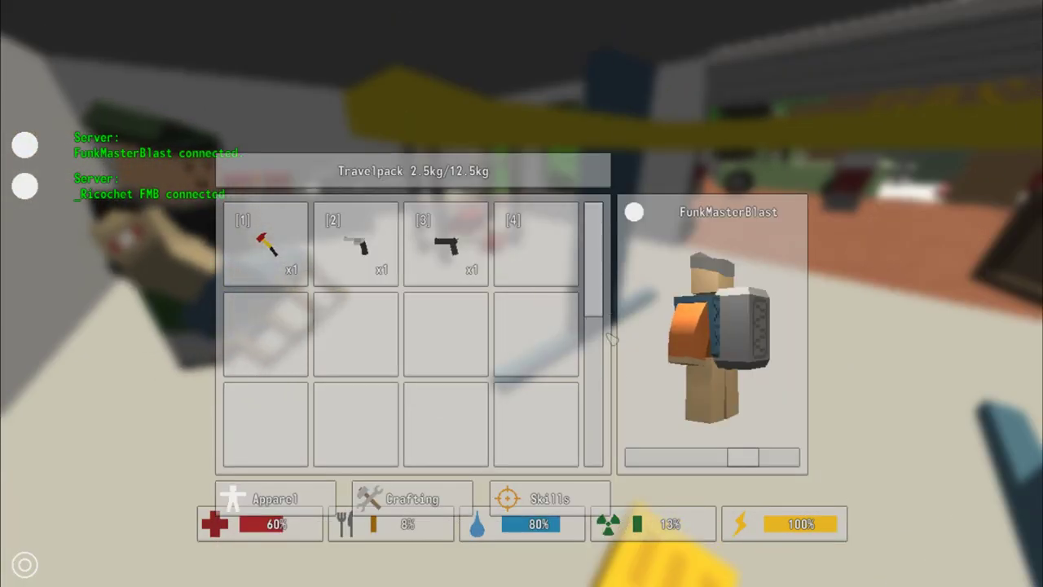
pyautogui.press('g')
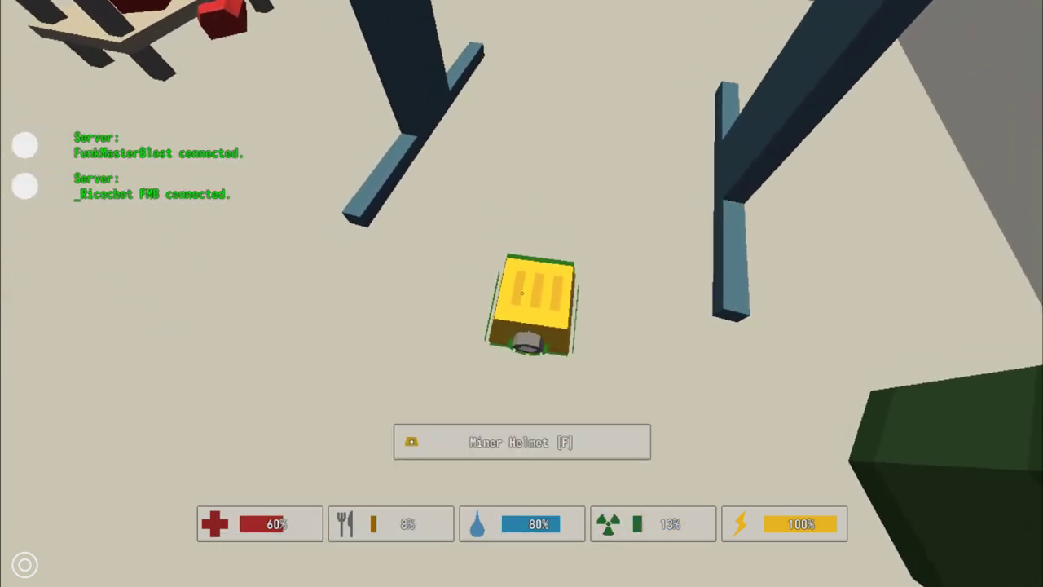
# - Loot the Car Jack from the garage shelf
pyautogui.press('f')
pyautogui.press('w')
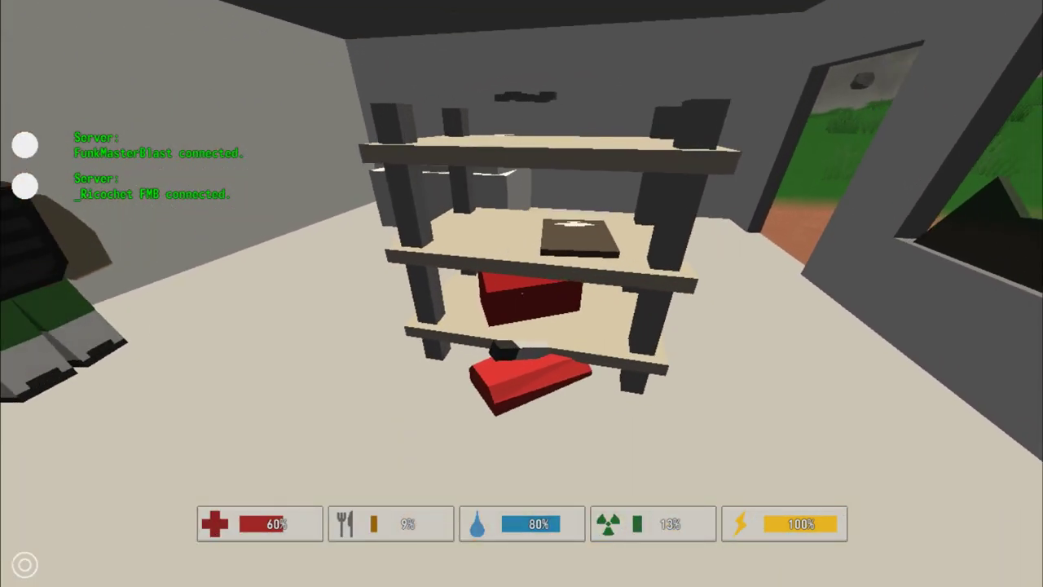
pyautogui.press('w')
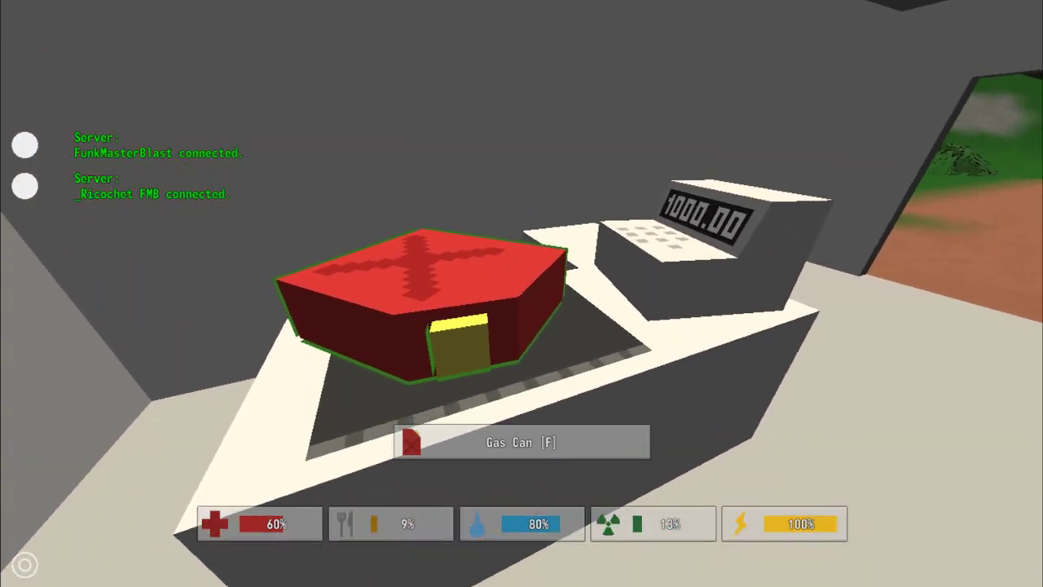
pyautogui.press('w')
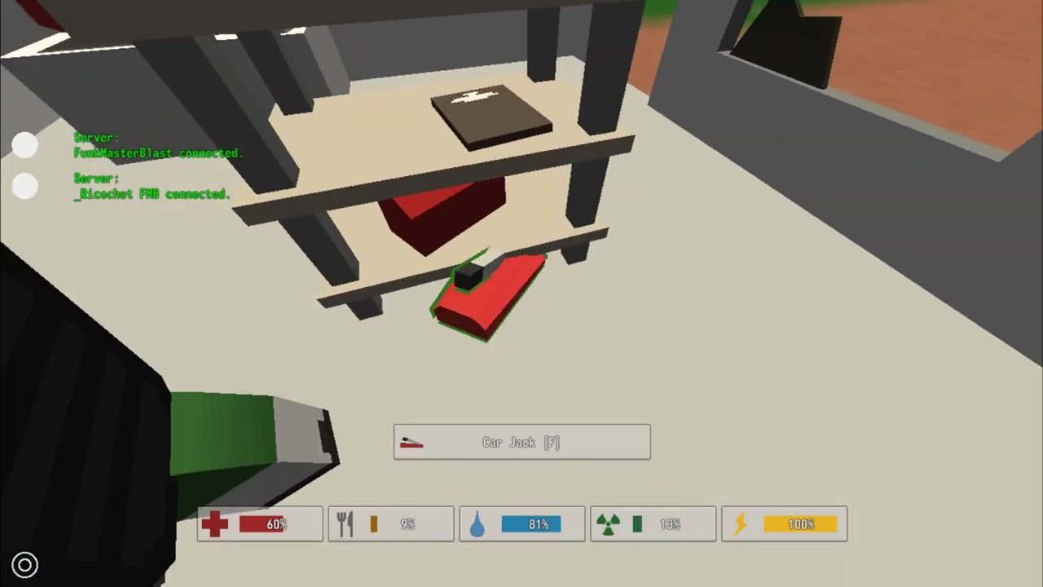
pyautogui.press('w')
pyautogui.press('w')
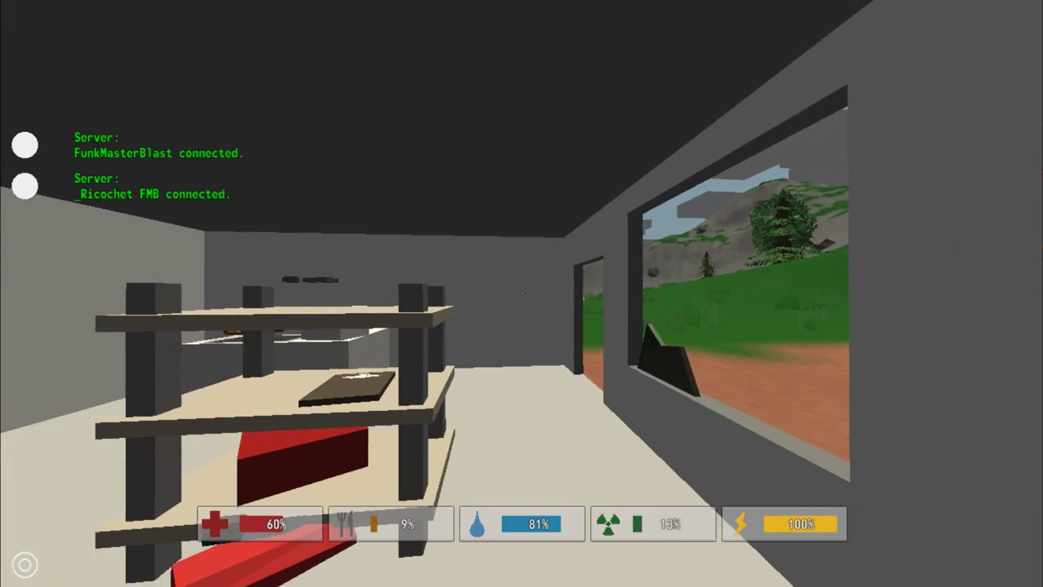
pyautogui.press('f')
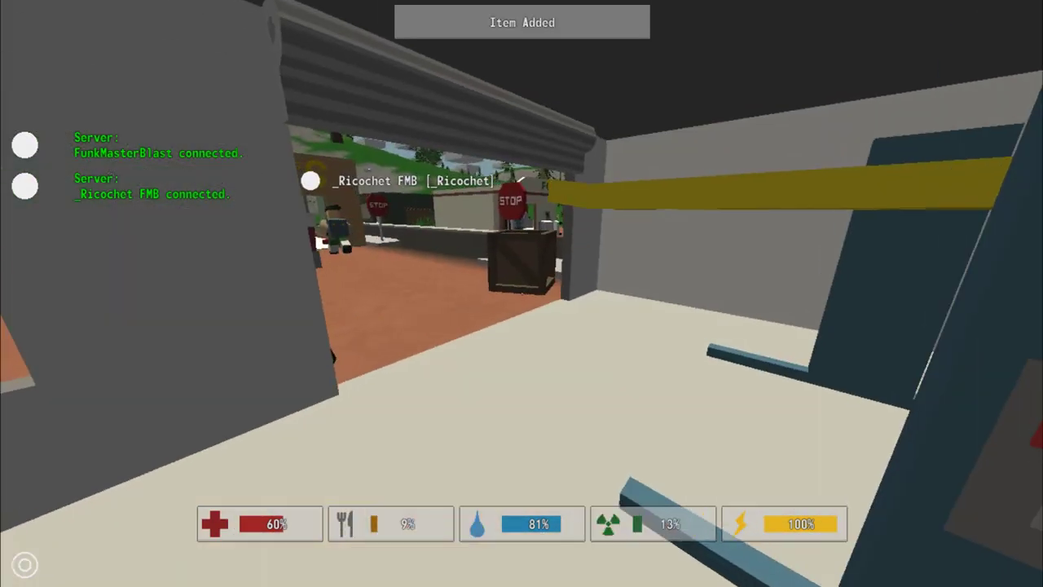
# - Leave the garage and walk through the gas station toward the ambulance
pyautogui.press('w')
pyautogui.press('w')
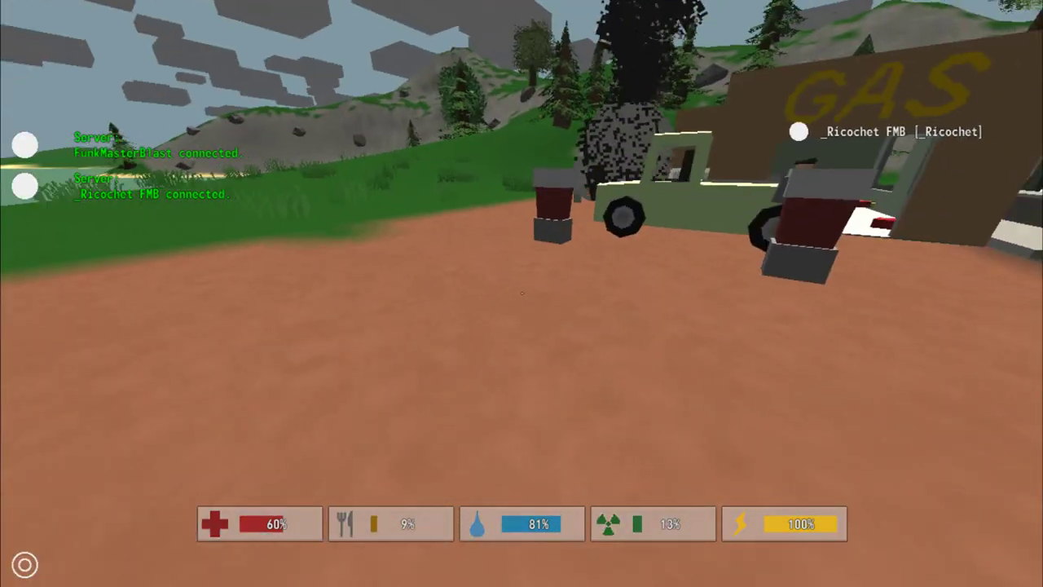
pyautogui.press('w')
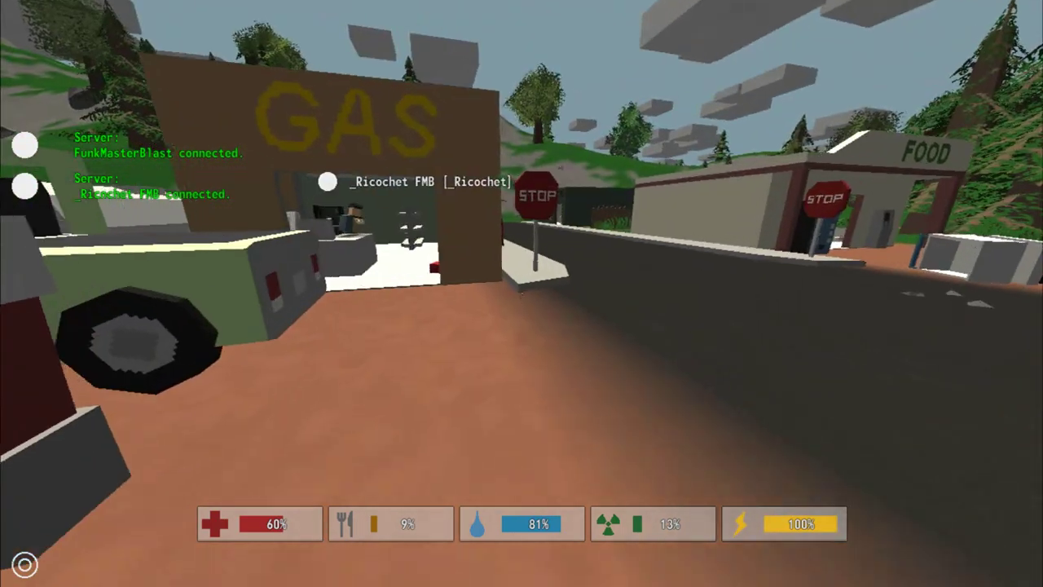
pyautogui.press('w')
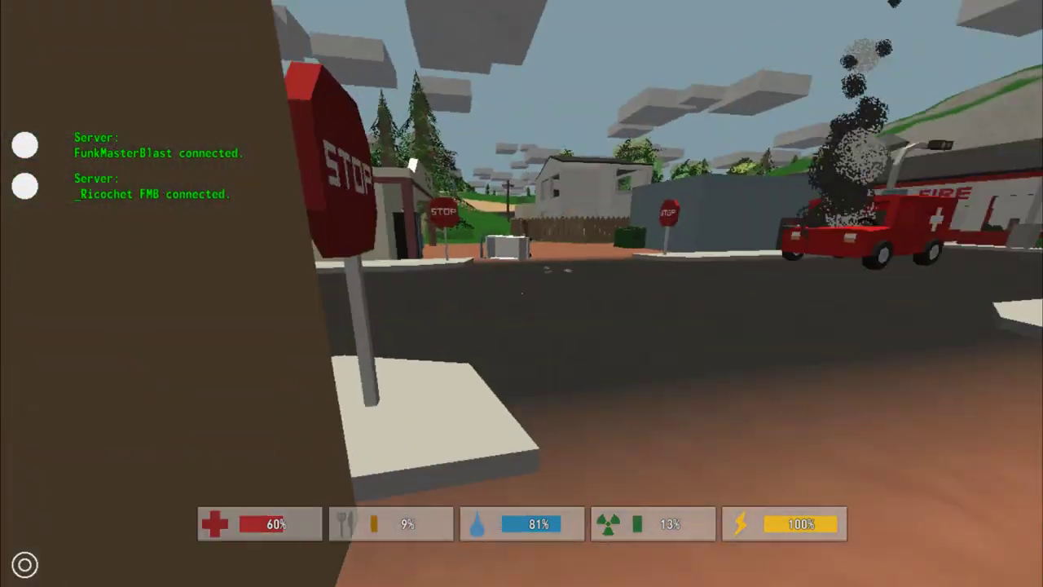
pyautogui.press('w')
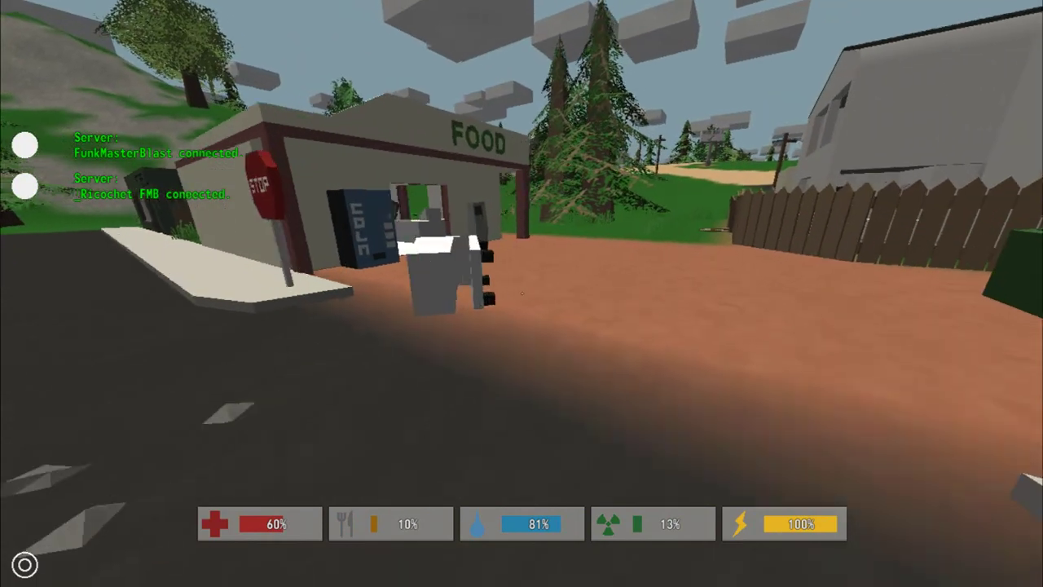
pyautogui.press('w')
pyautogui.press('w')
pyautogui.press('w')
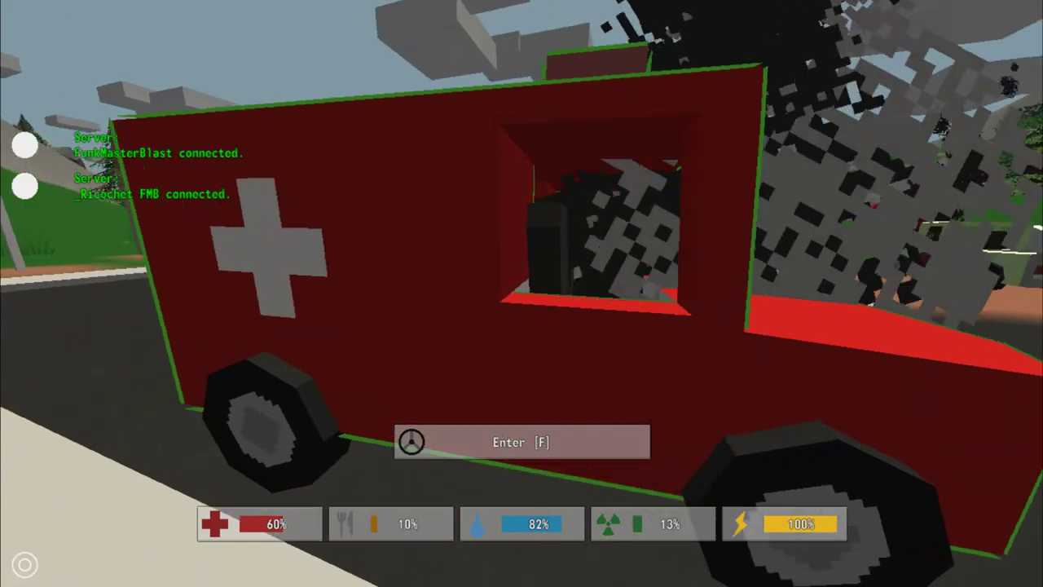
# - Climb into the smoking ambulance, see its fuel at 0%, and climb back out
pyautogui.press('f')
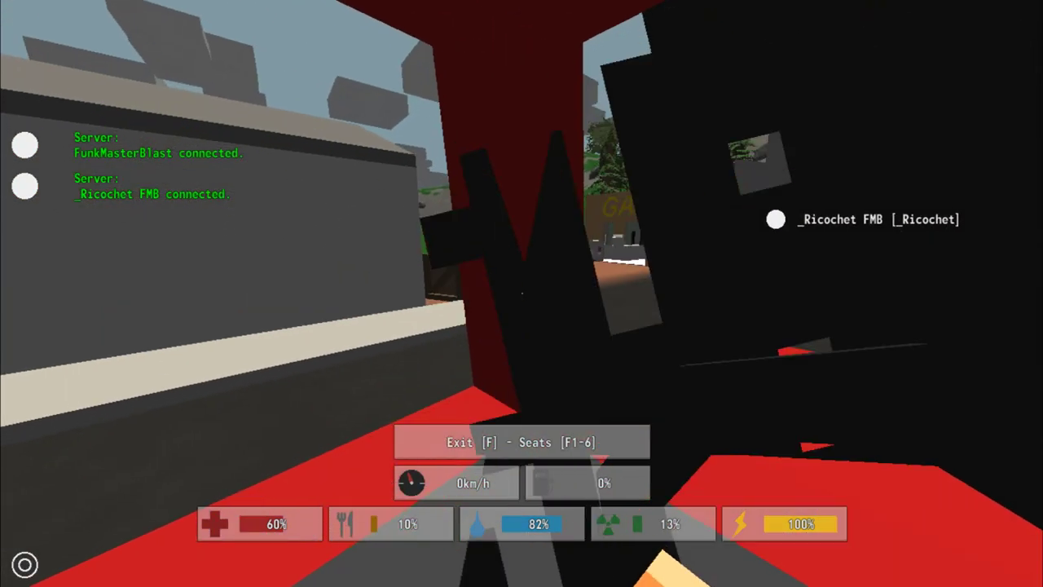
pyautogui.press('f')
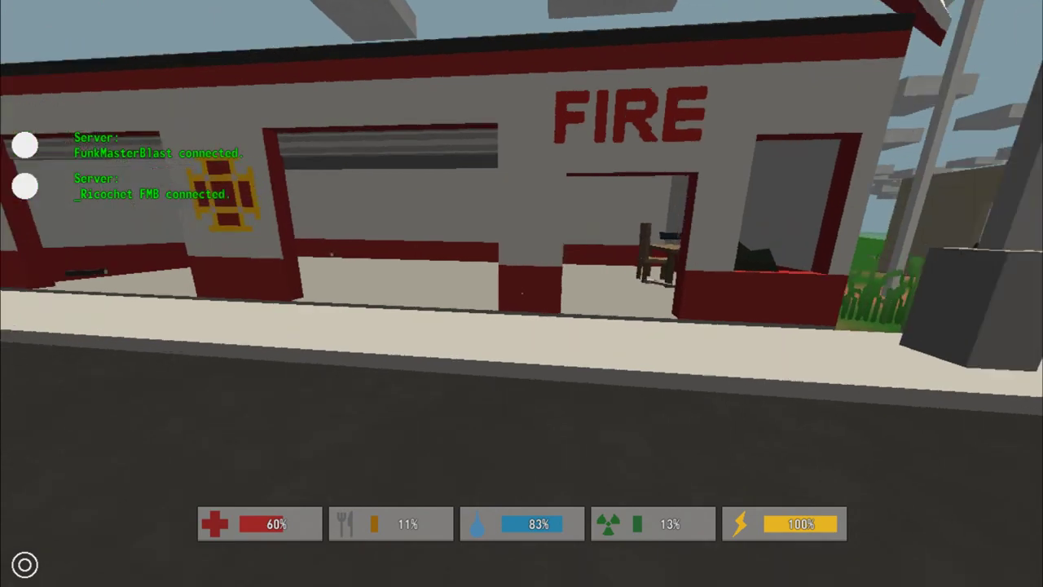
# - Take the flashlight from the fire station back room and walk out toward the police station
pyautogui.press('w')
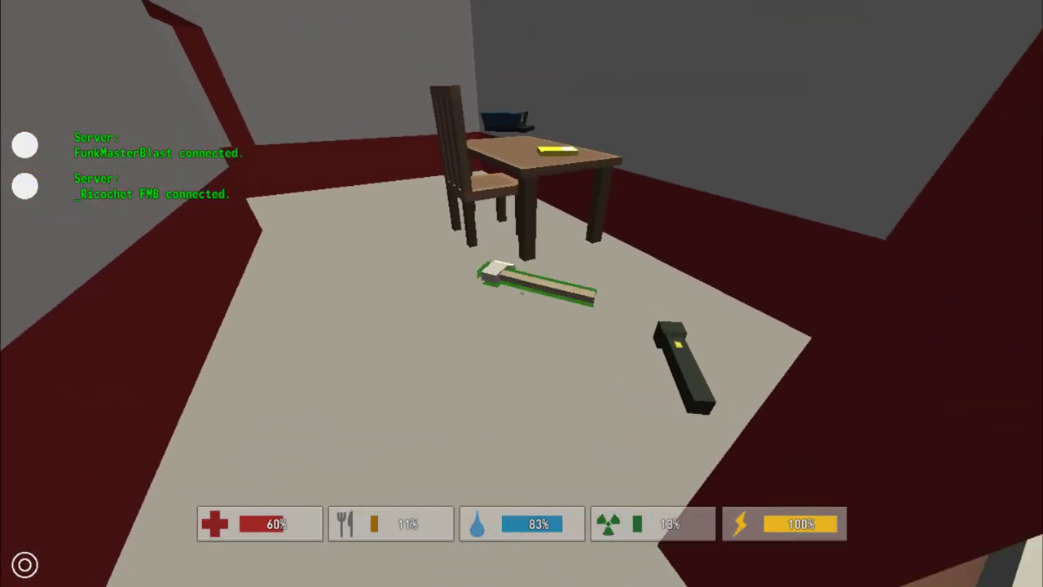
pyautogui.press('f')
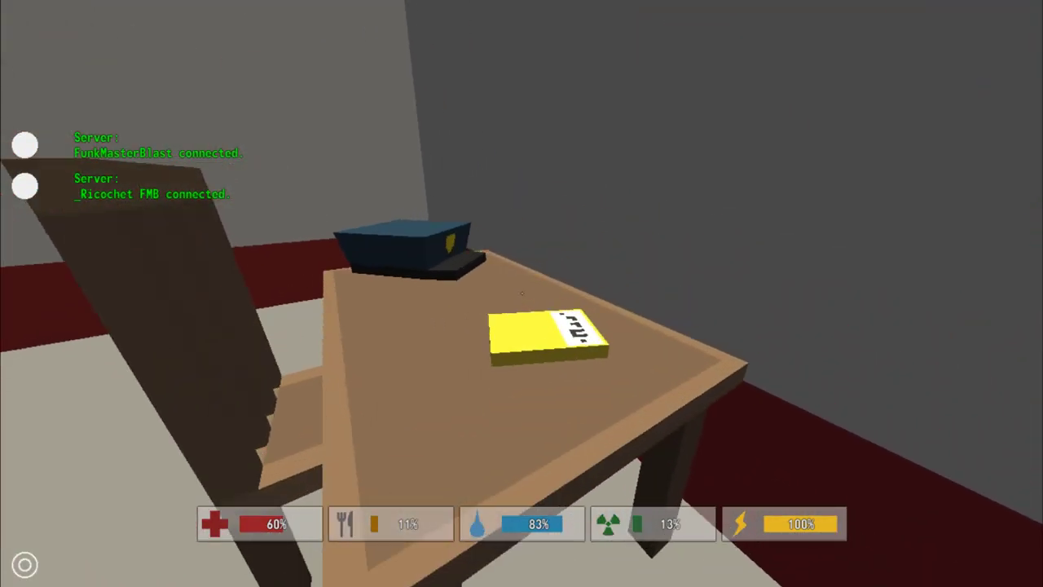
pyautogui.press('w')
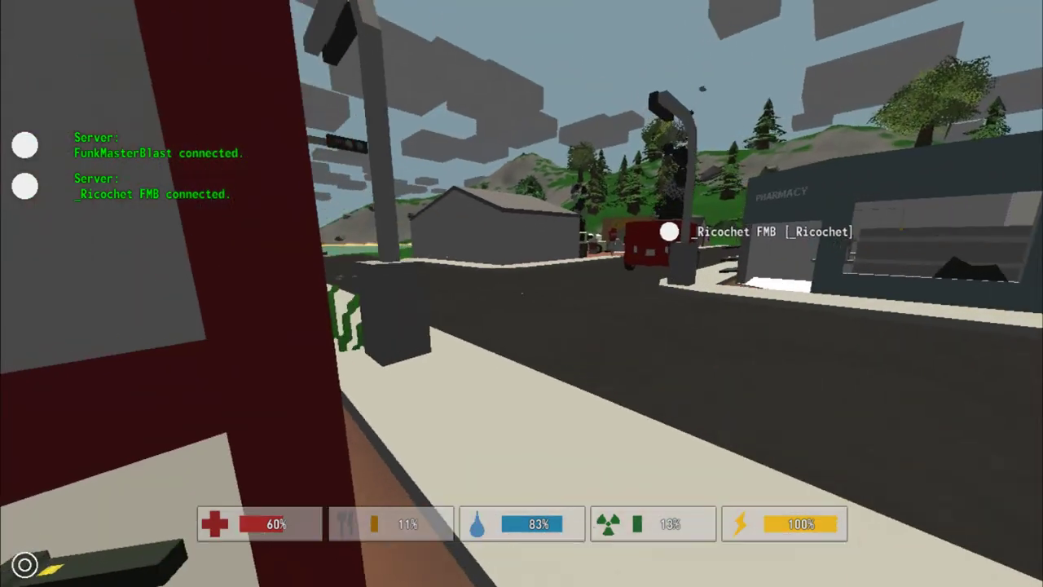
pyautogui.press('w')
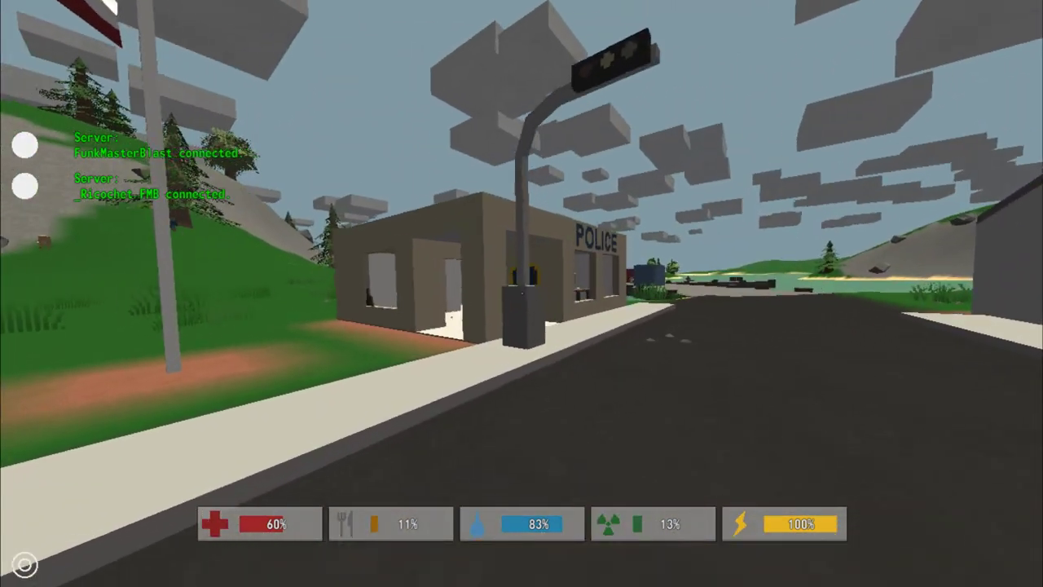
# - Walk through the police station into the jail cell, up to the RCMP Uniform
pyautogui.press('w')
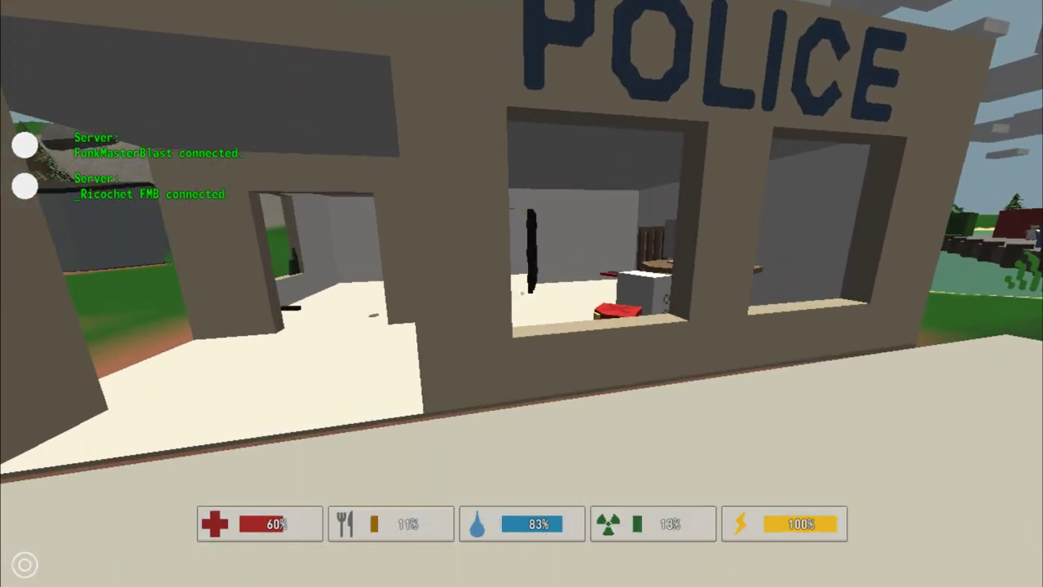
pyautogui.press('w')
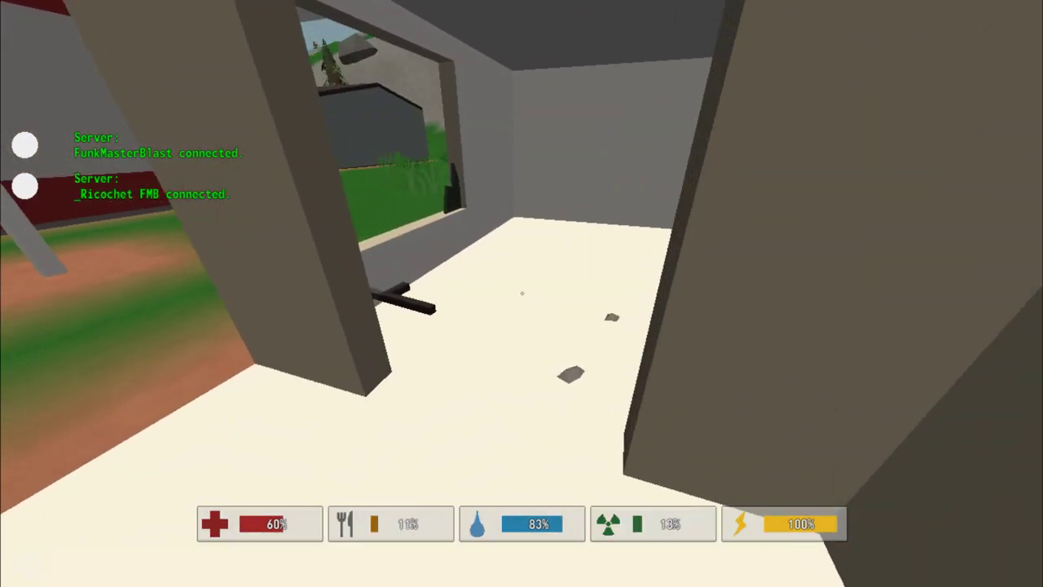
pyautogui.press('w')
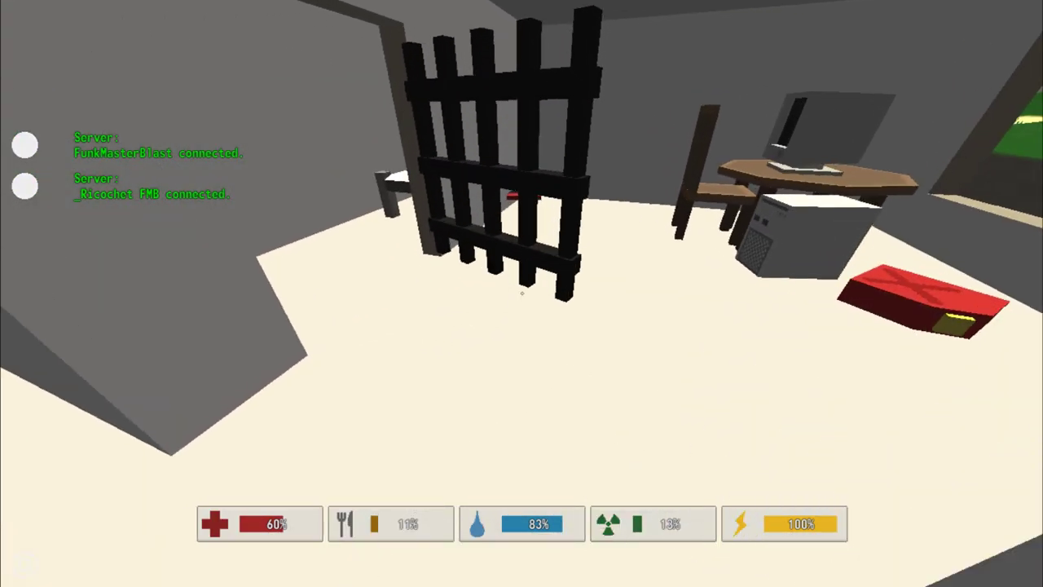
pyautogui.press('w')
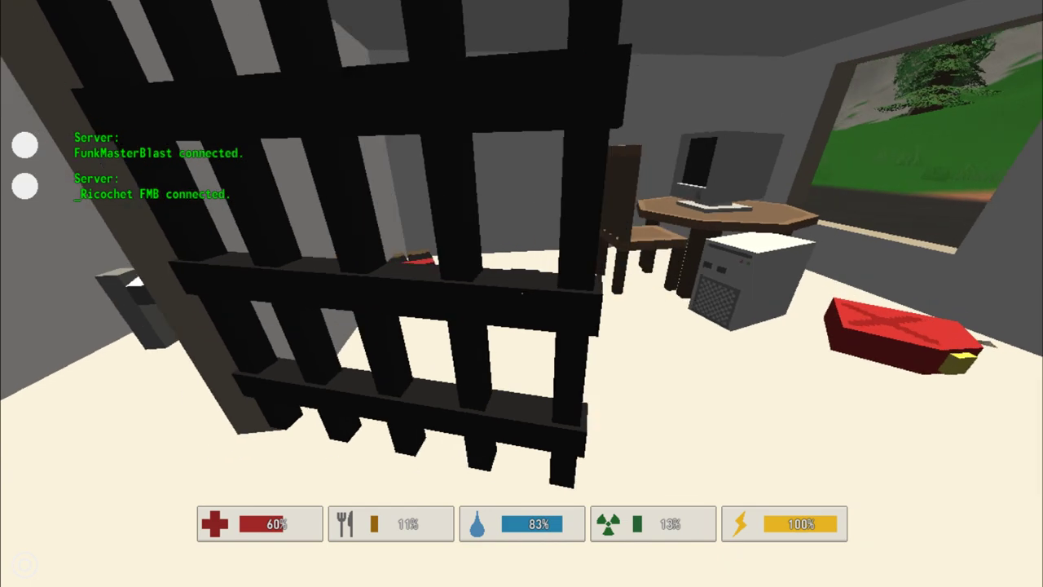
pyautogui.press('w')
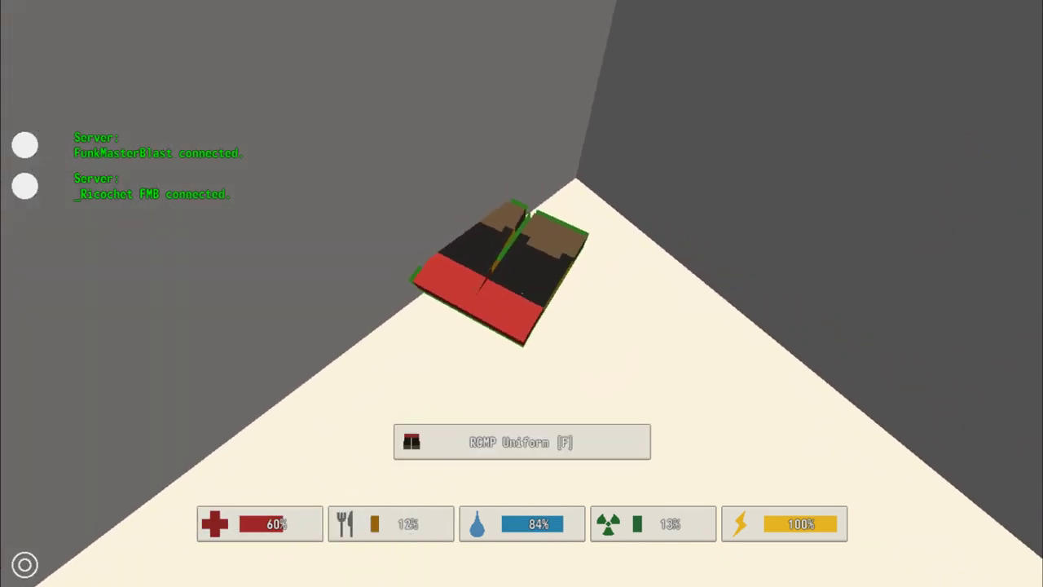
# - Equip the RCMP Uniform pants from the backpack, recheck the gear, and close it
pyautogui.press('g')
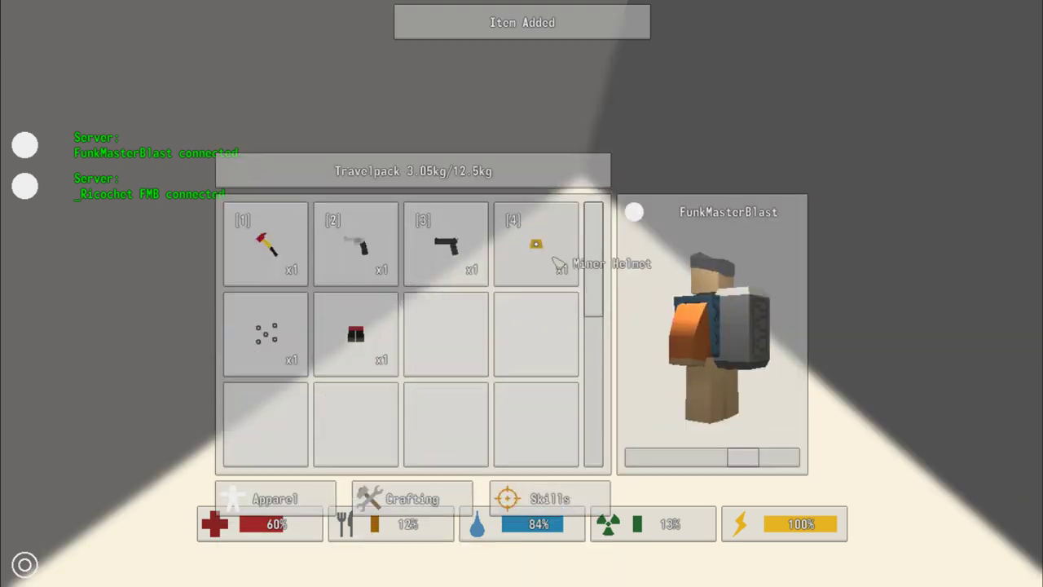
pyautogui.click(356, 334)
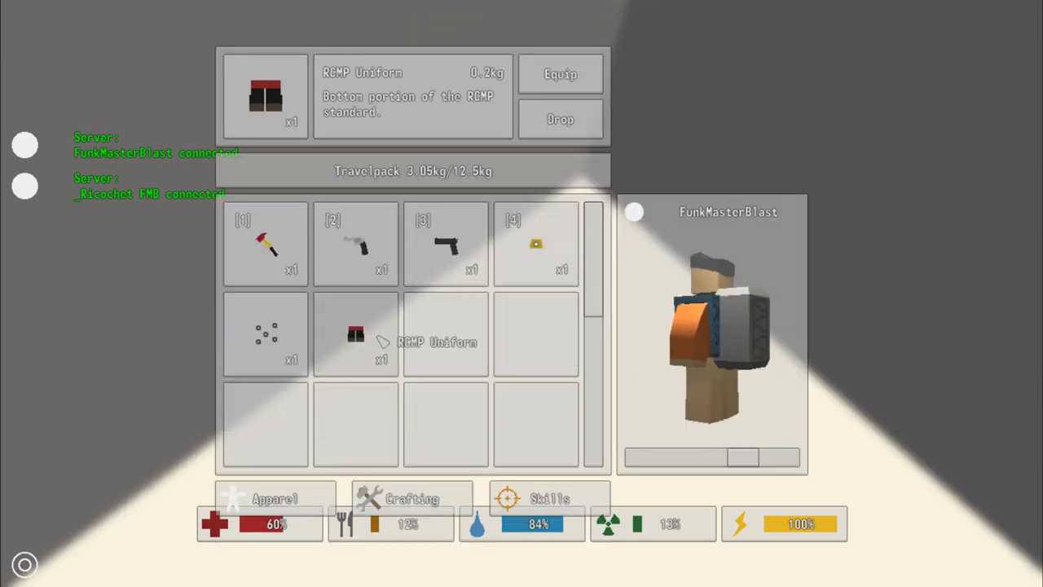
pyautogui.click(561, 74)
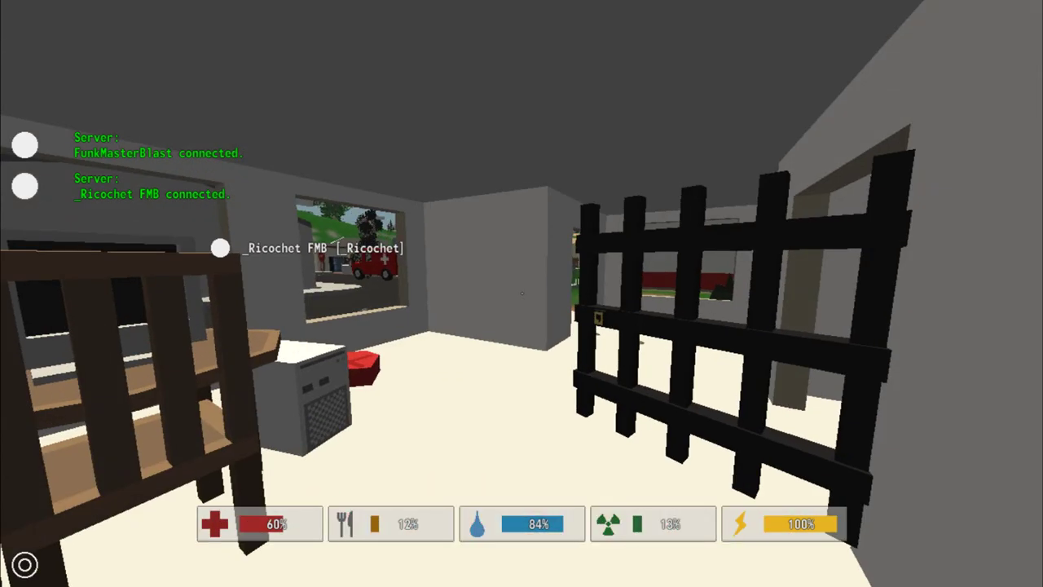
pyautogui.press('g')
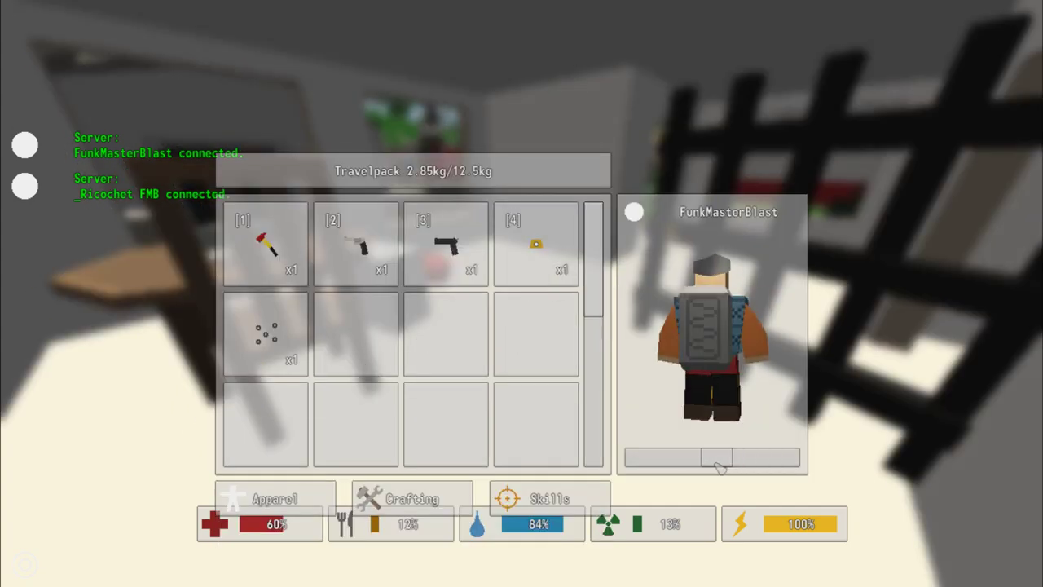
pyautogui.press('g')
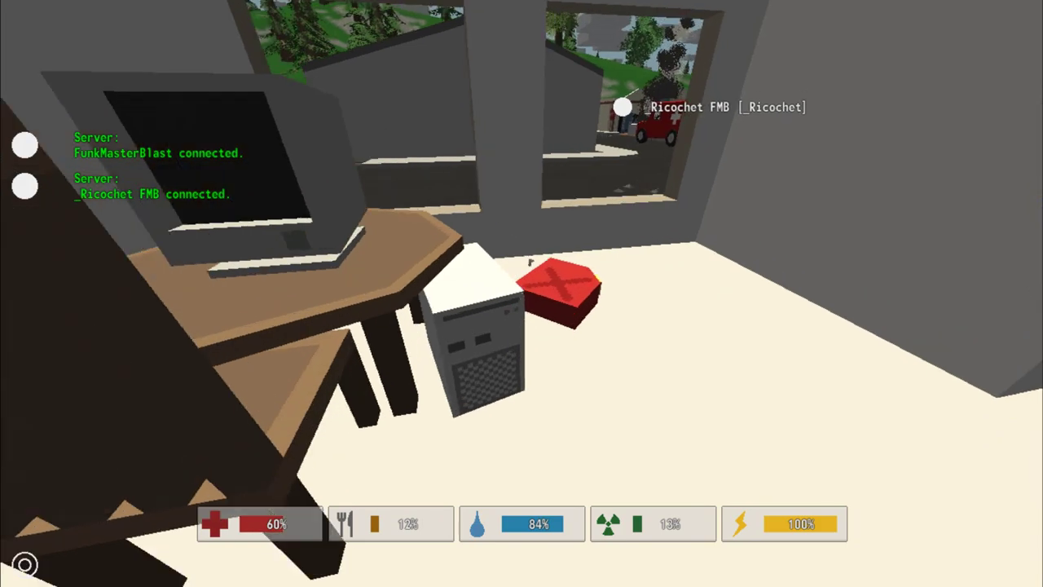
# - Cross the road and pick up the Canned Chili and Candy Bar from the sidewalk
pyautogui.press('w')
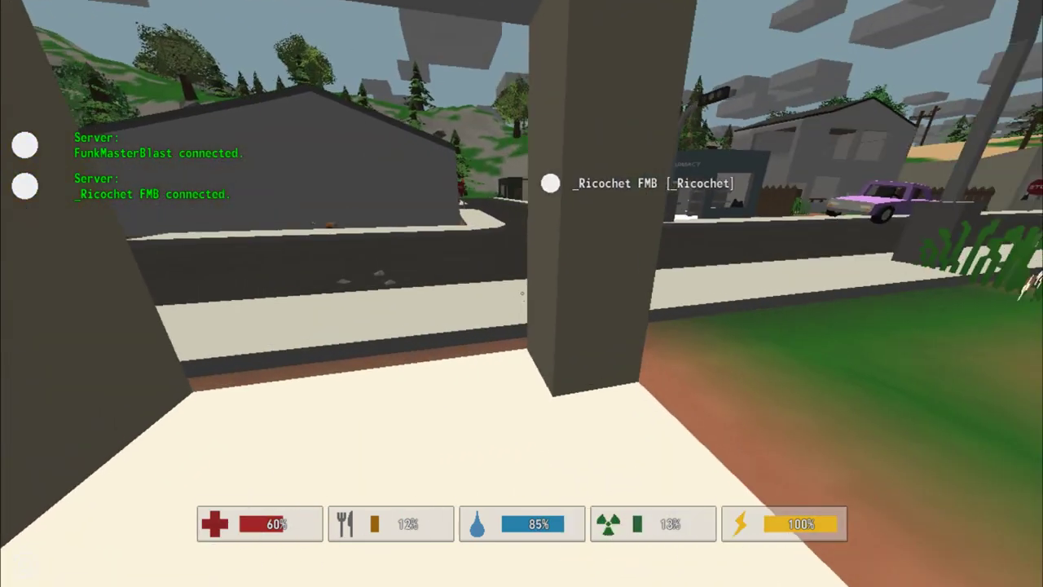
pyautogui.press('w')
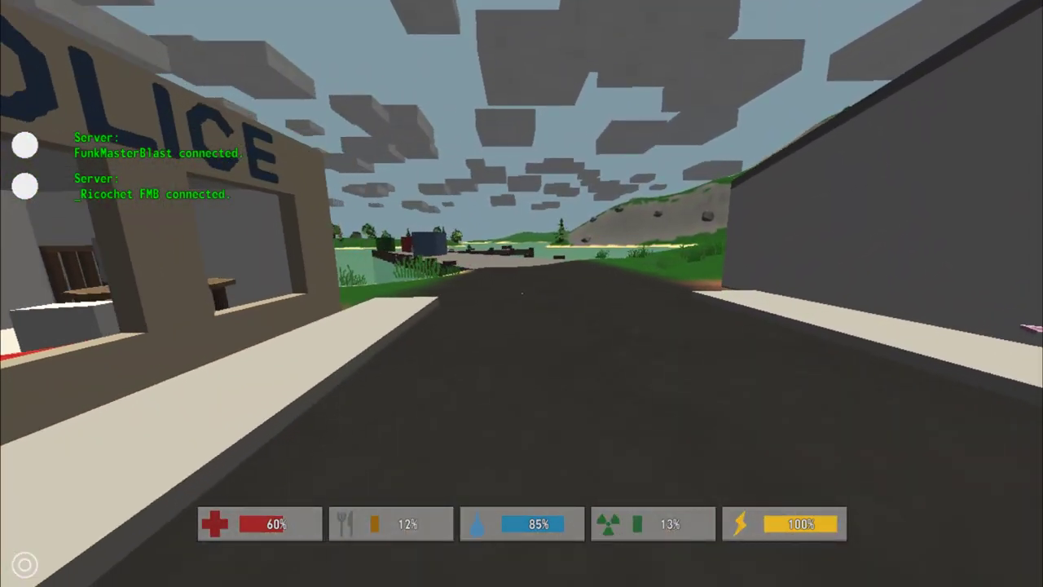
pyautogui.press('w')
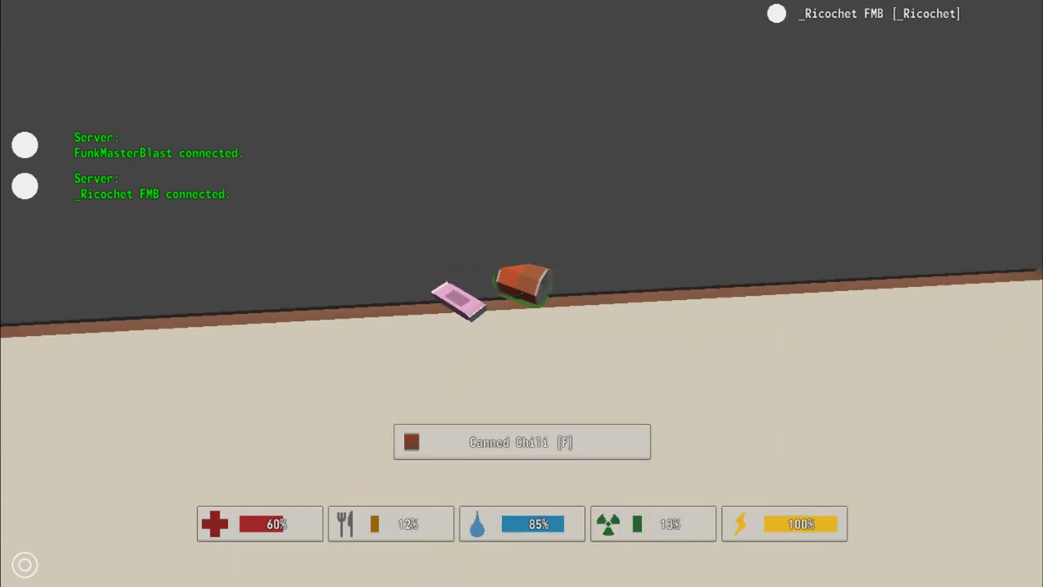
pyautogui.press('f')
pyautogui.press('f')
pyautogui.press('w')
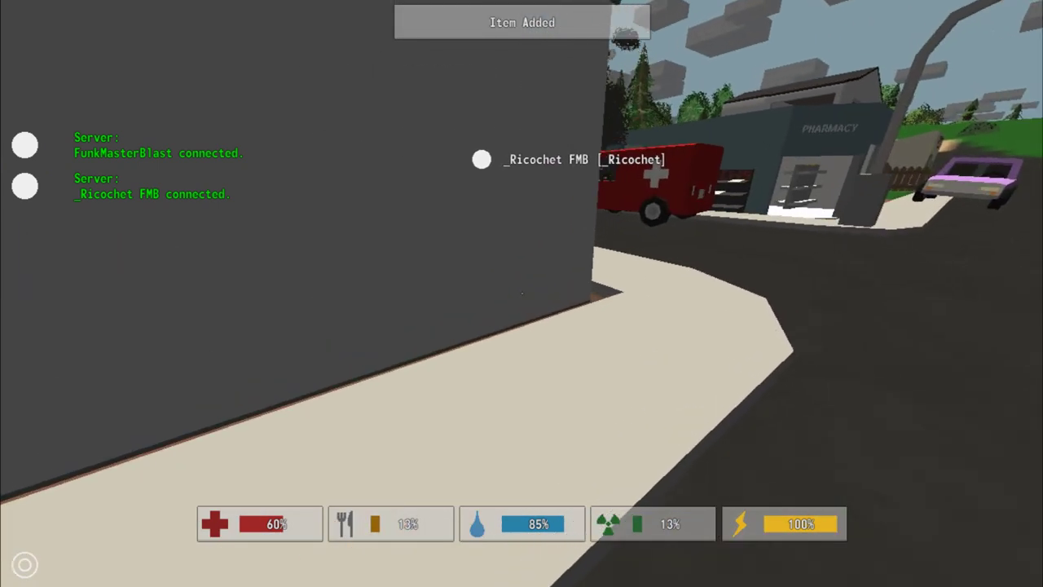
# - Walk back past the Mechanic's wooden crate and sprint along the sidewalk toward the police station
pyautogui.press('w')
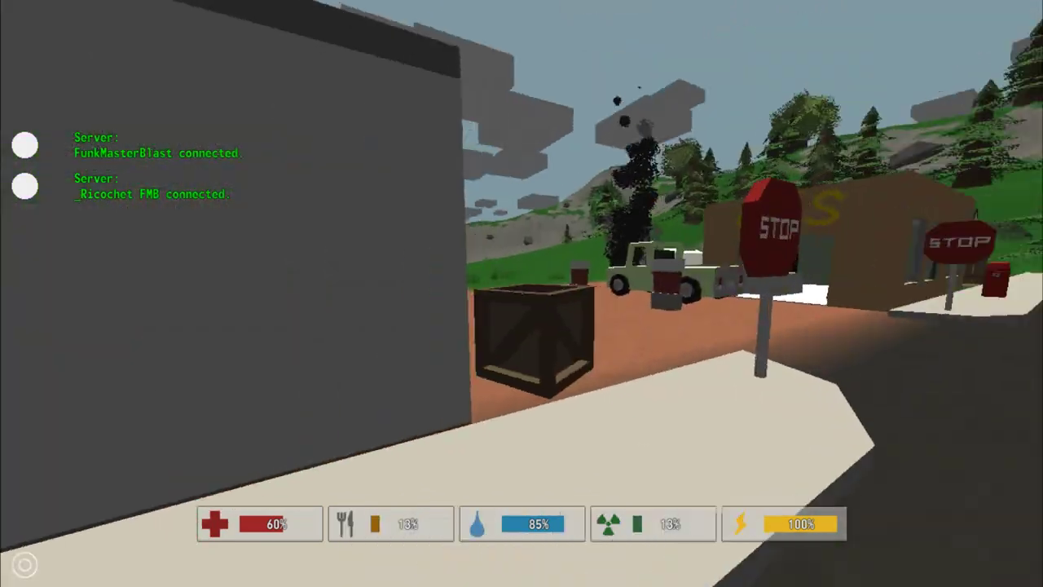
pyautogui.press('w')
pyautogui.press('w')
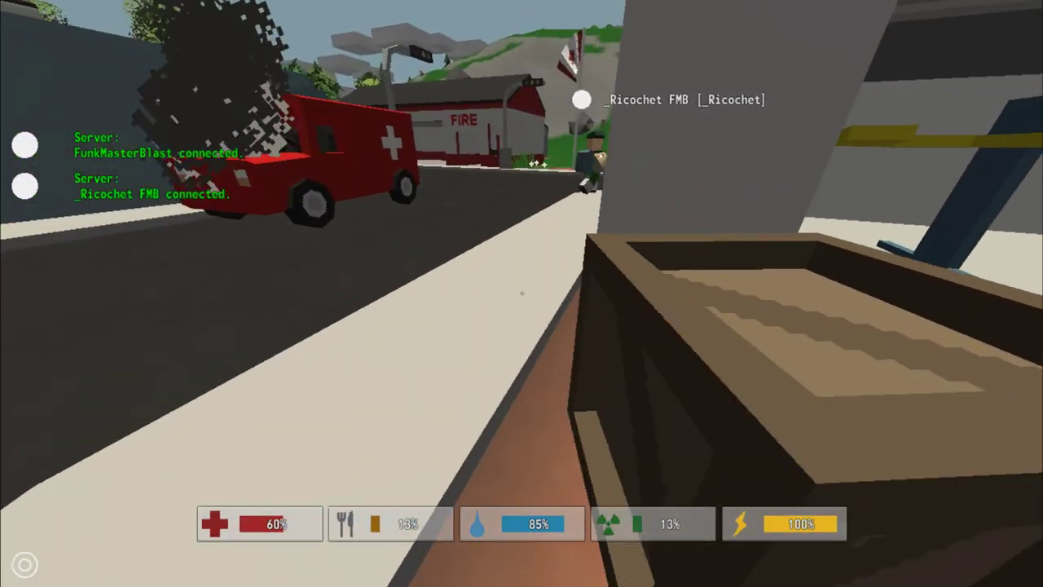
pyautogui.press('w')
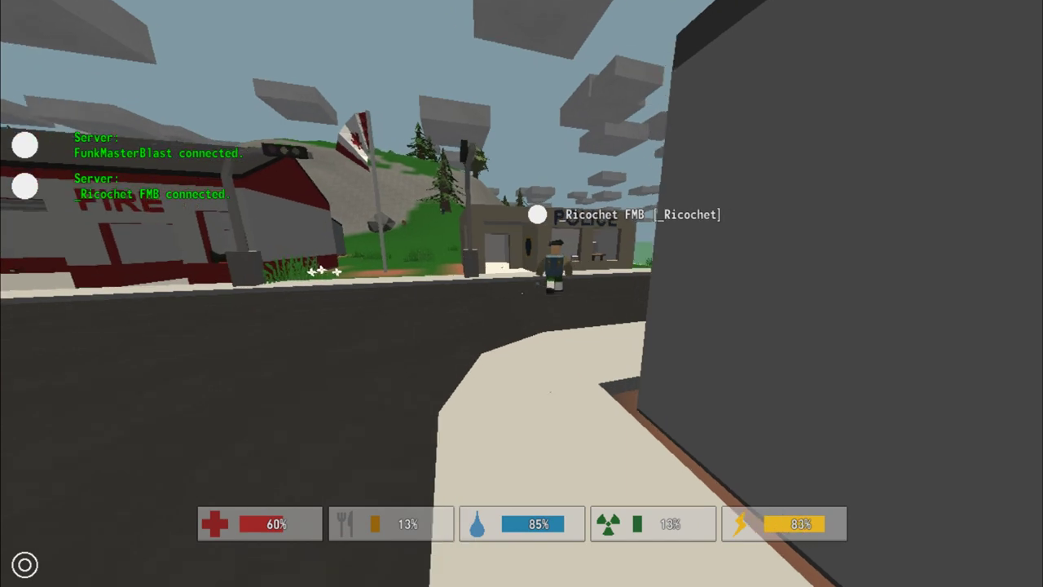
pyautogui.press('w')
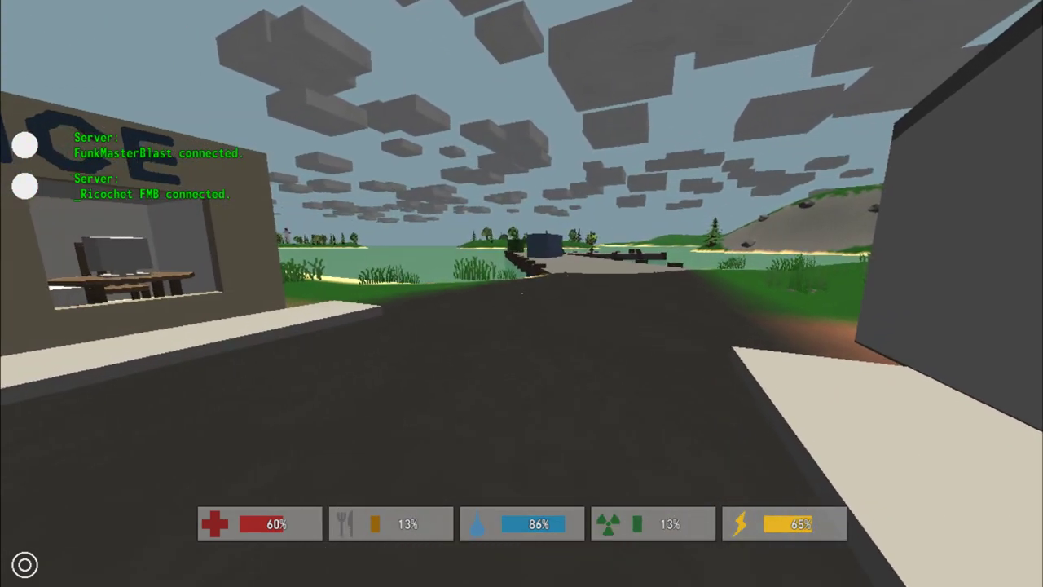
# - Review the Travelpack's food, then head down the road and along the lakeside pier
pyautogui.press('g')
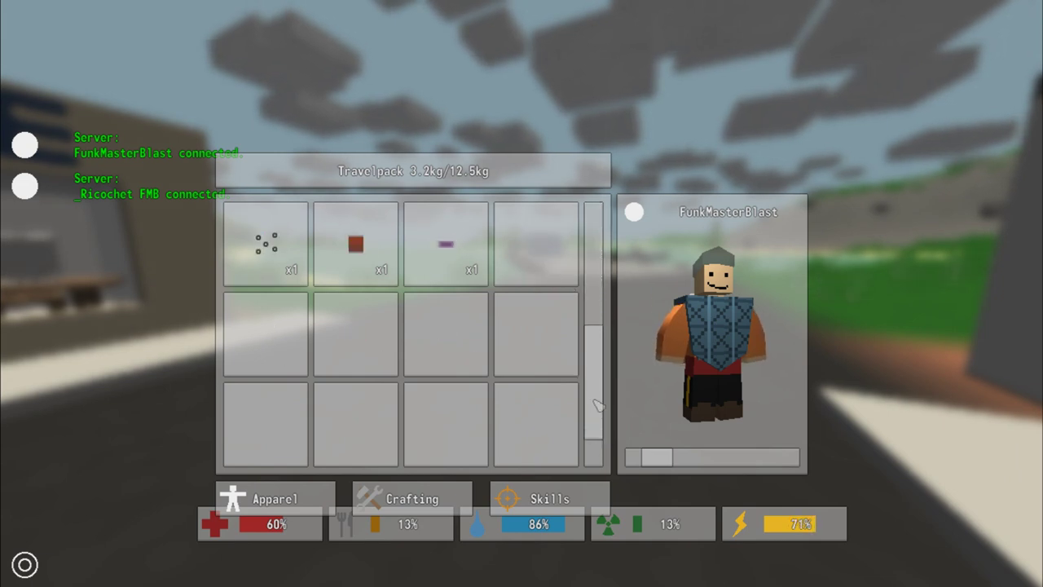
pyautogui.press('g')
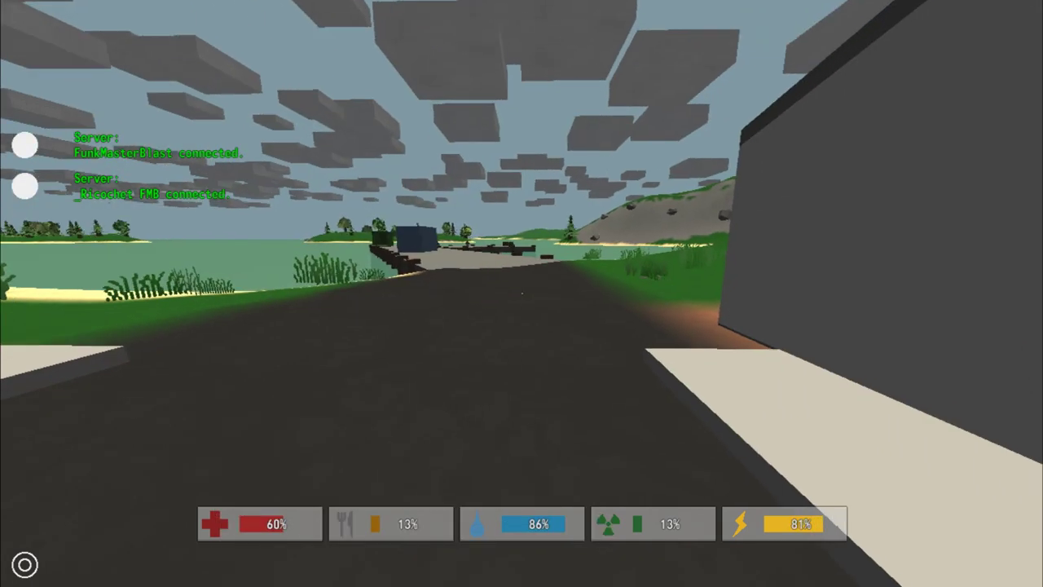
pyautogui.press('w')
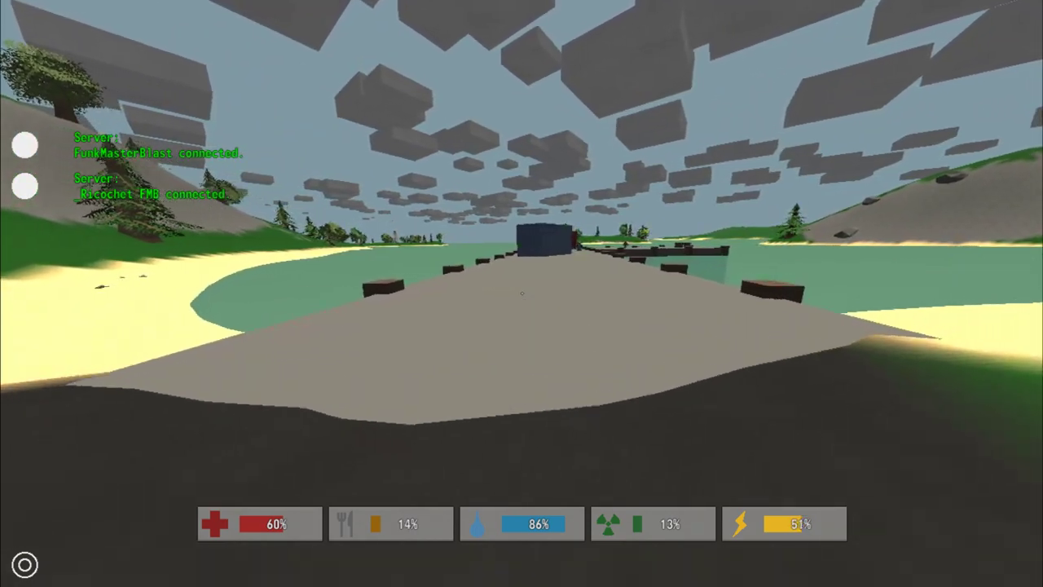
pyautogui.press('w')
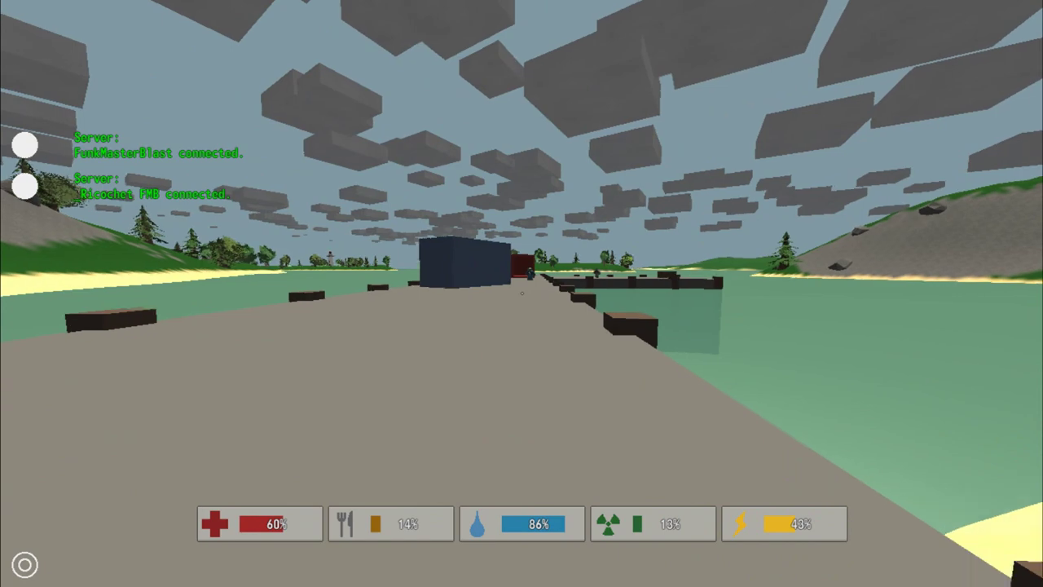
pyautogui.press('w')
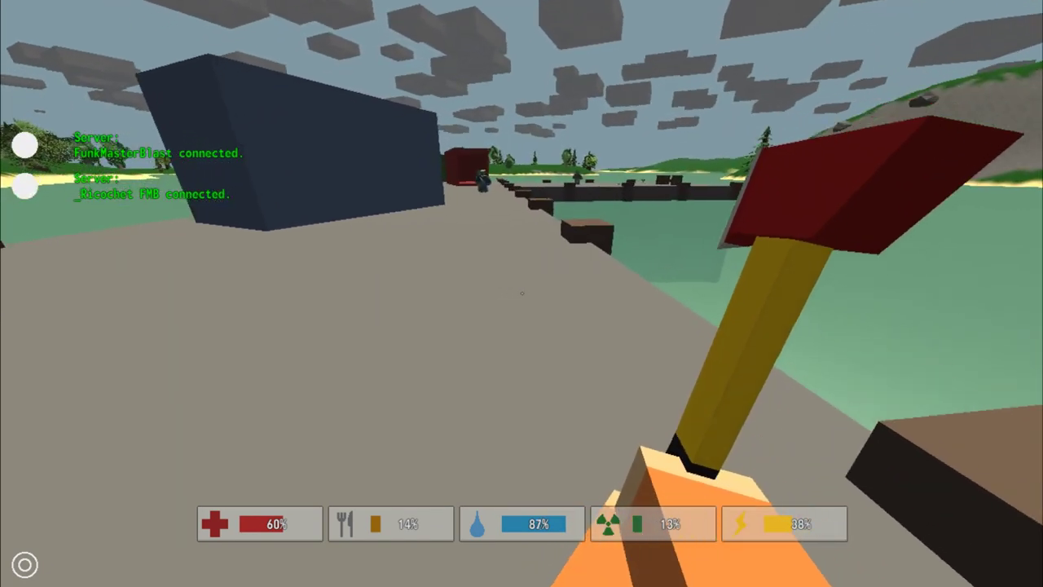
# - Kill the two pier zombies with repeated fireaxe swings, ending beside the chemlight container
pyautogui.press('w')
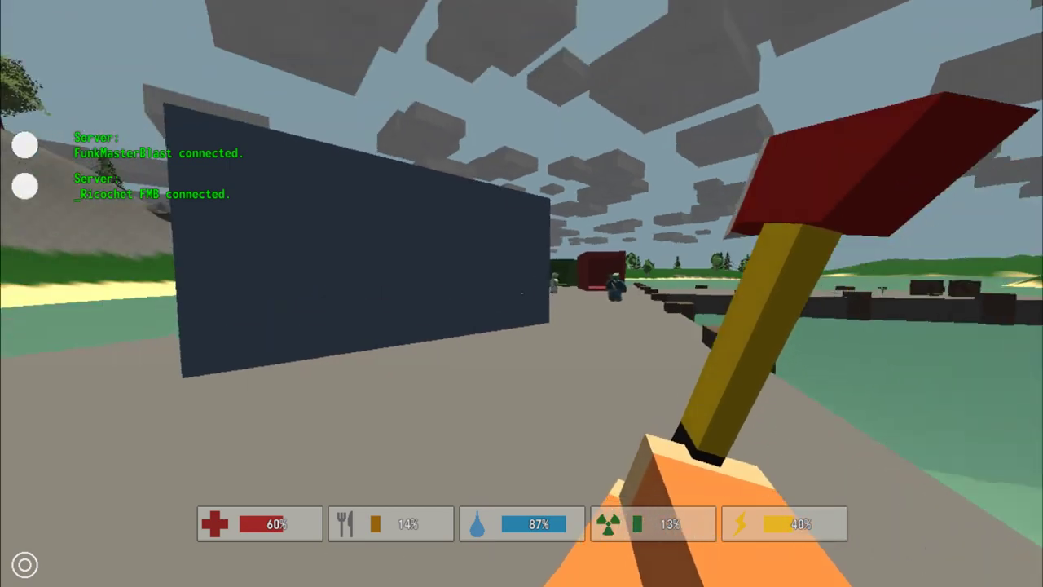
pyautogui.press('w')
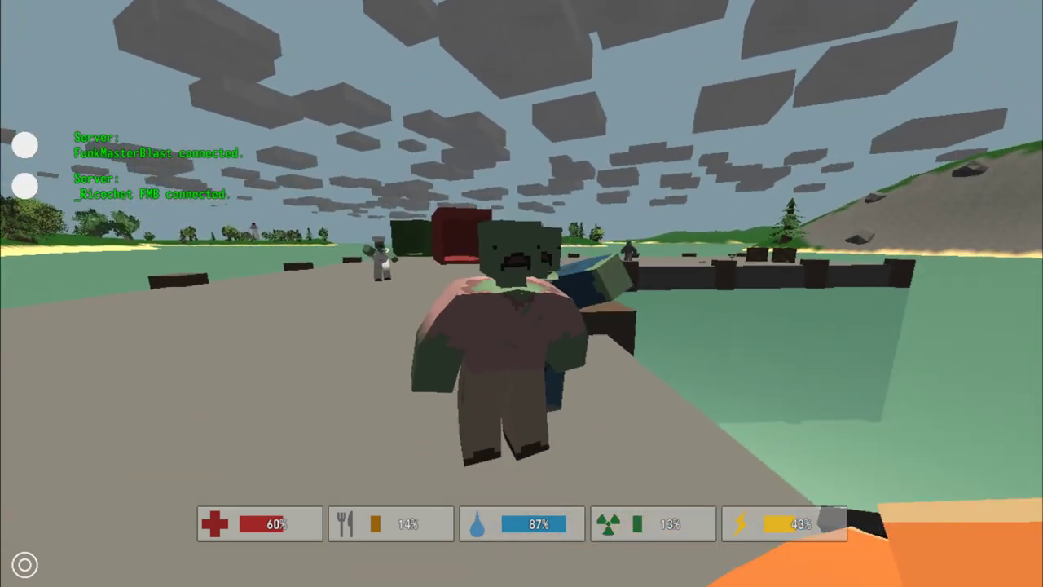
pyautogui.click(522, 294)
pyautogui.press('w')
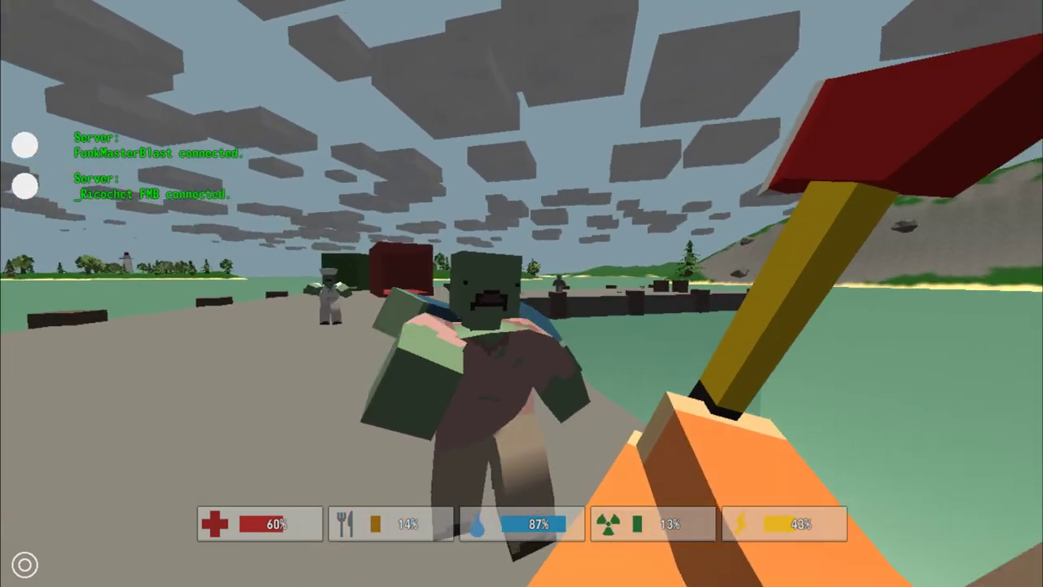
pyautogui.click(522, 293)
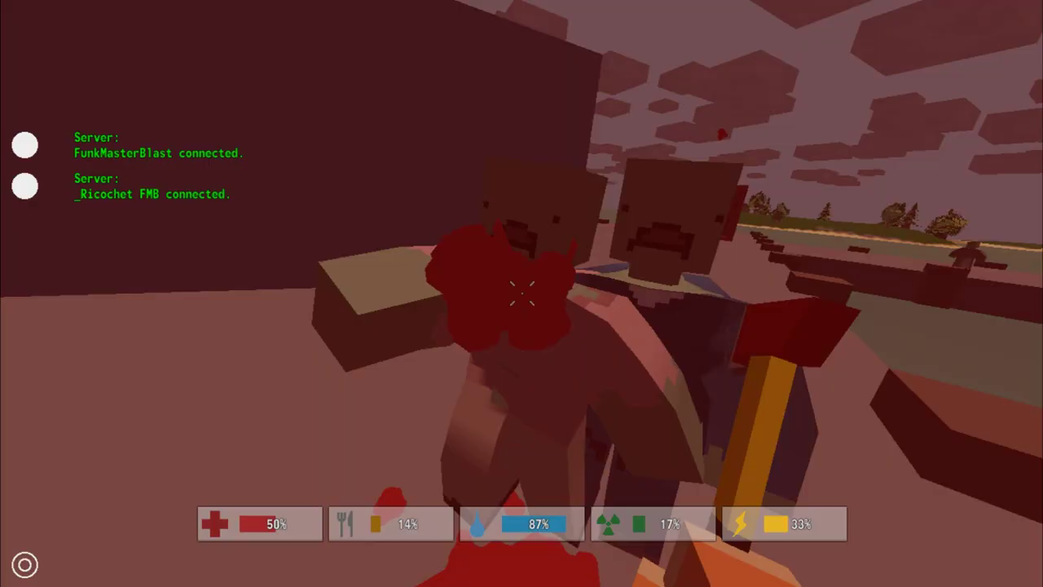
pyautogui.click(521, 293)
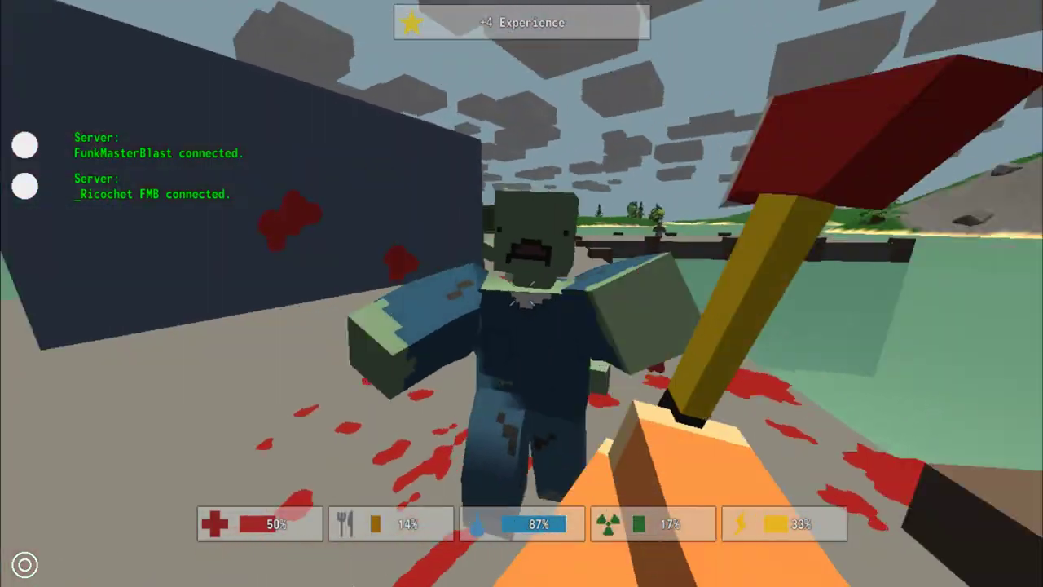
pyautogui.click(522, 294)
pyautogui.press('w')
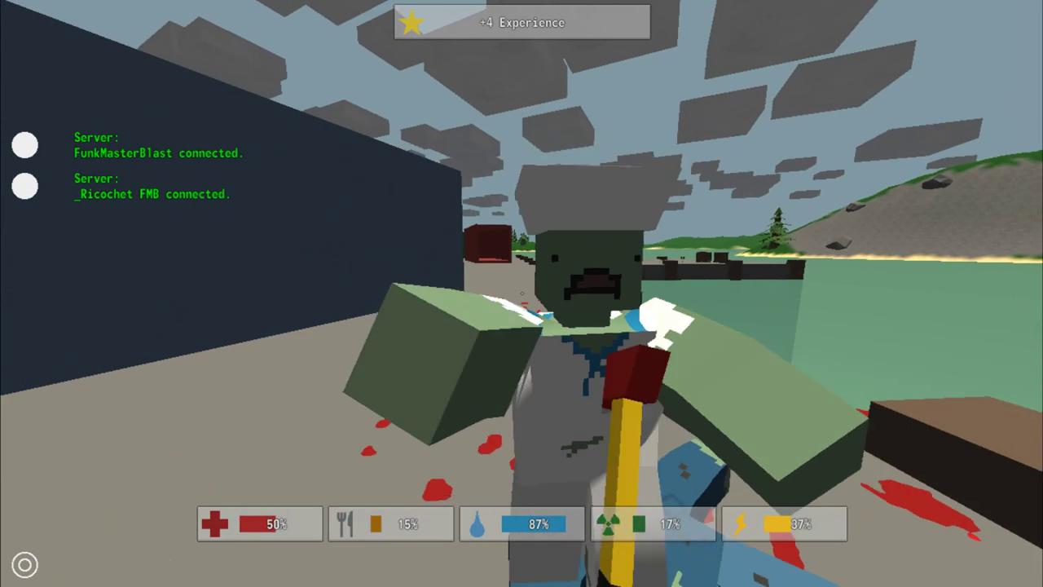
pyautogui.click(521, 293)
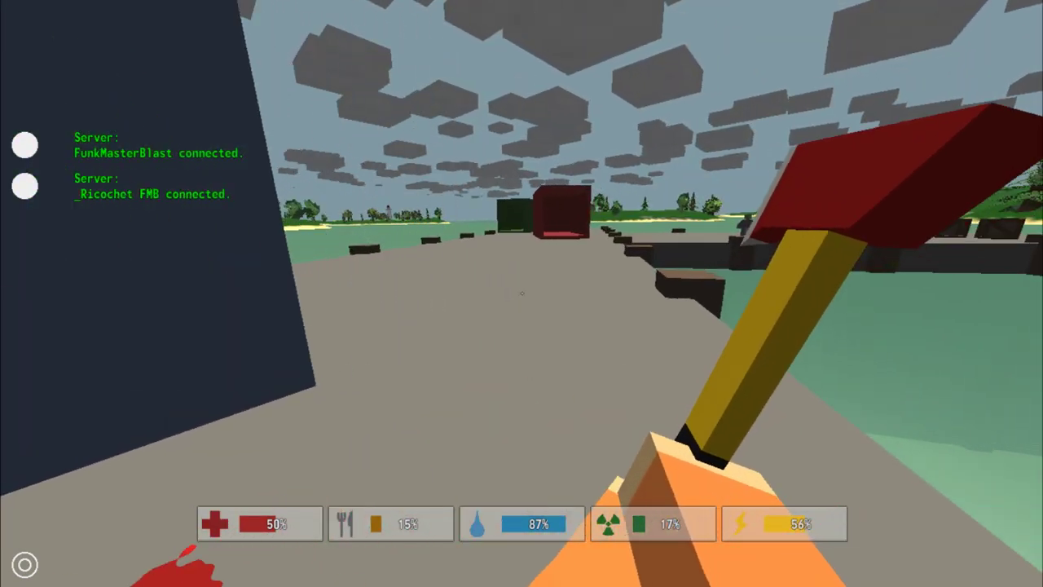
pyautogui.press('w')
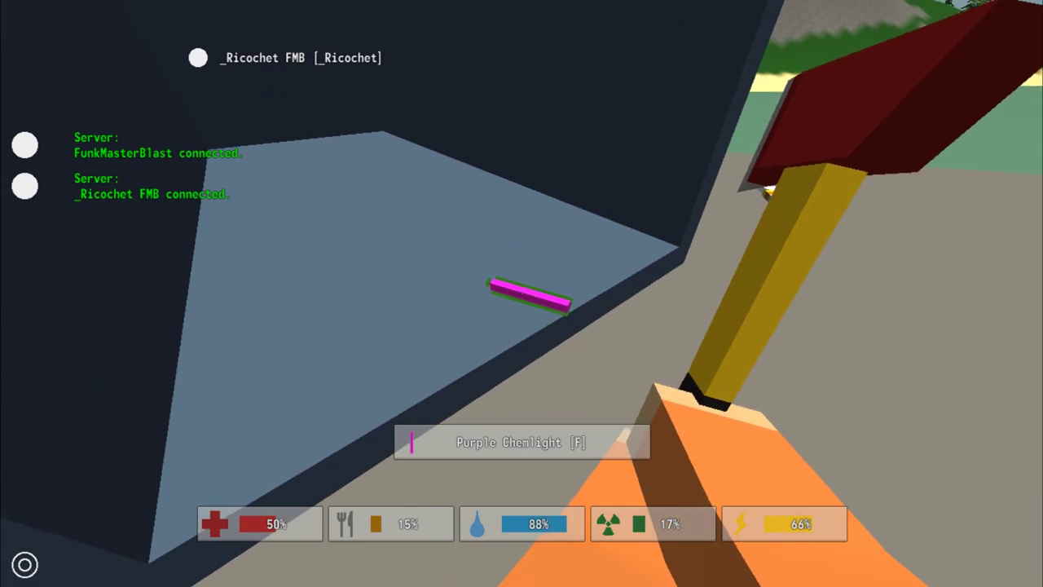
# - Pick up the chemlight, wear the construction vest, and take the wooden shutter from the crate
pyautogui.press('f')
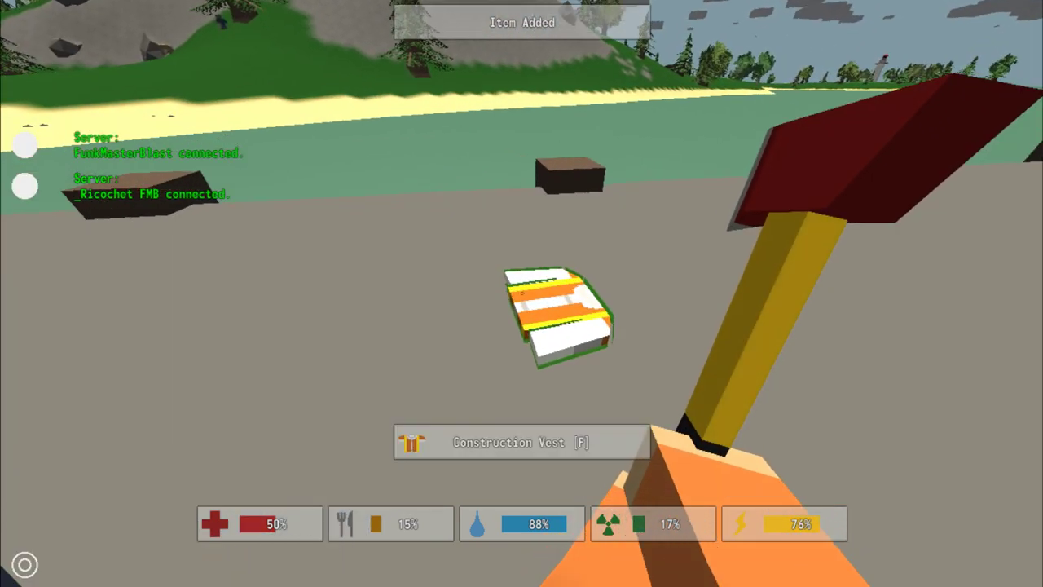
pyautogui.press('f')
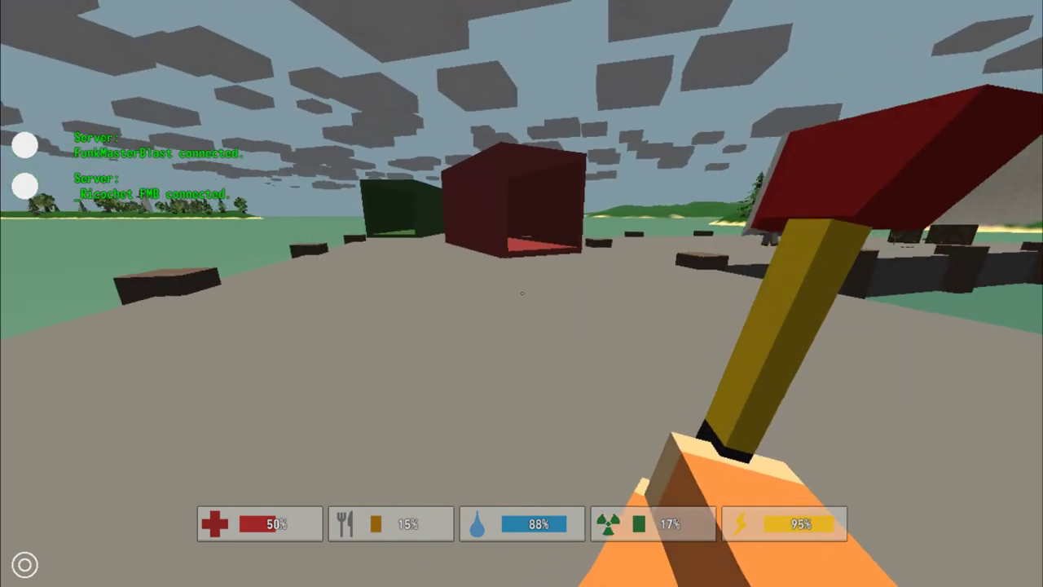
pyautogui.press('w')
pyautogui.press('w')
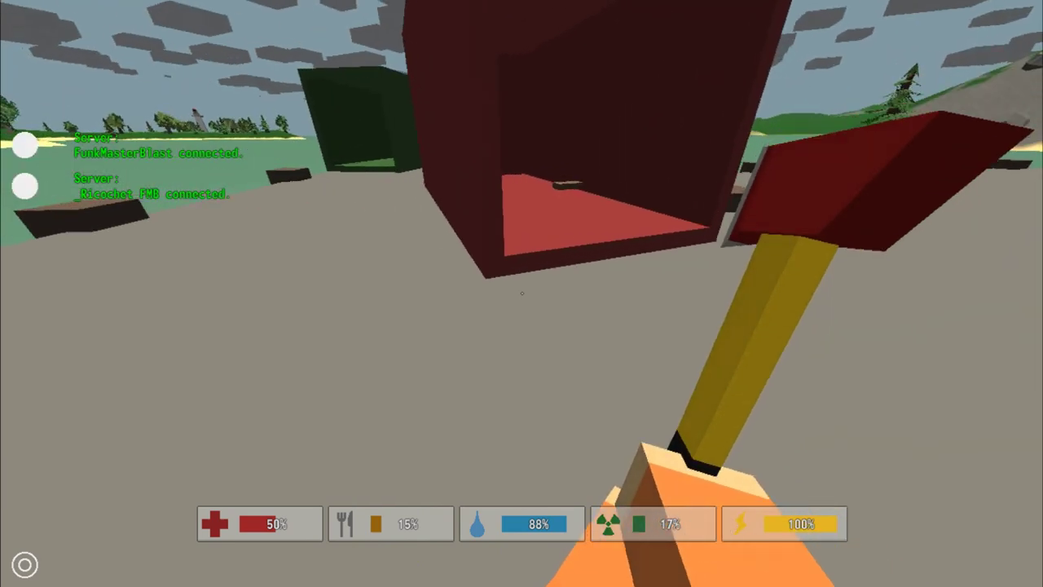
pyautogui.press('w')
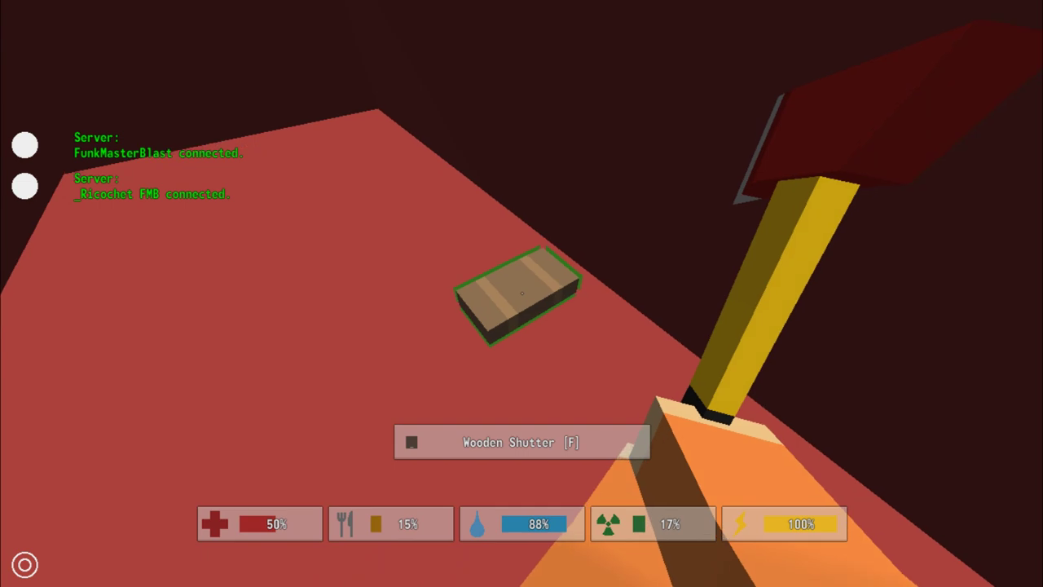
pyautogui.press('f')
# - Axe the attacking zombie down, then collect the worklight and the hammer
pyautogui.click(521, 294)
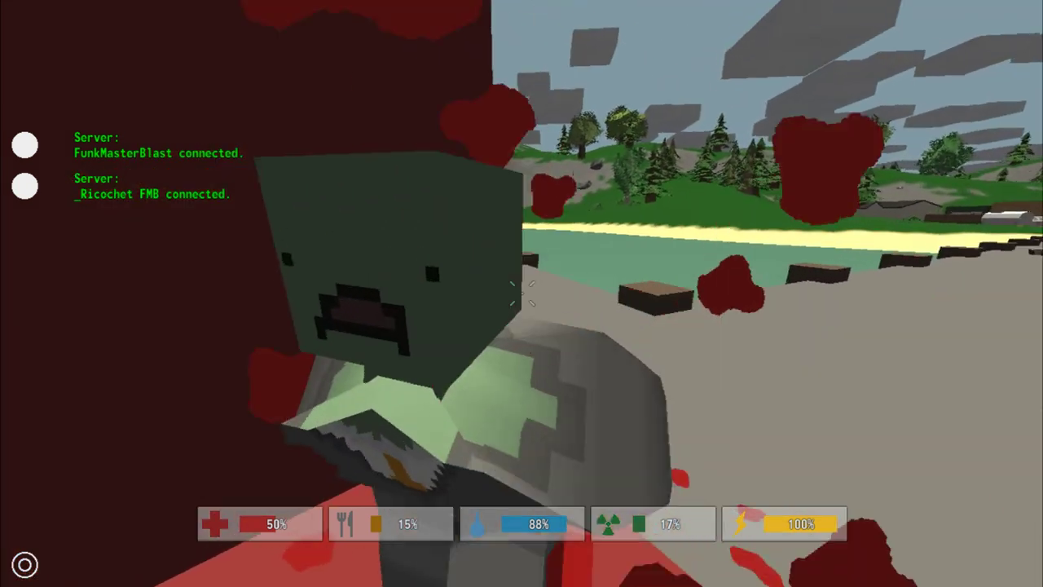
pyautogui.click(521, 293)
pyautogui.click(521, 293)
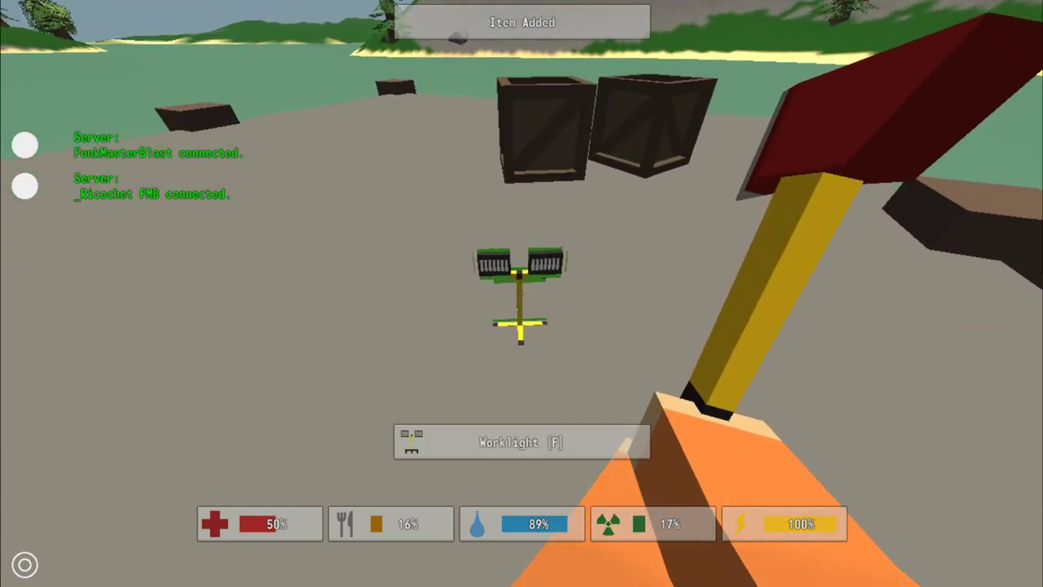
pyautogui.press('f')
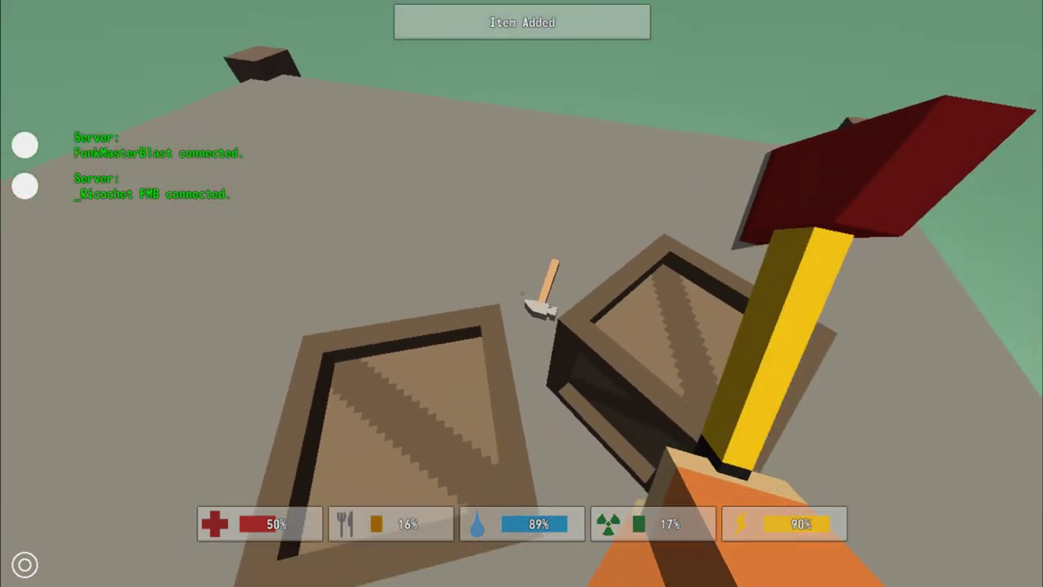
pyautogui.press('f')
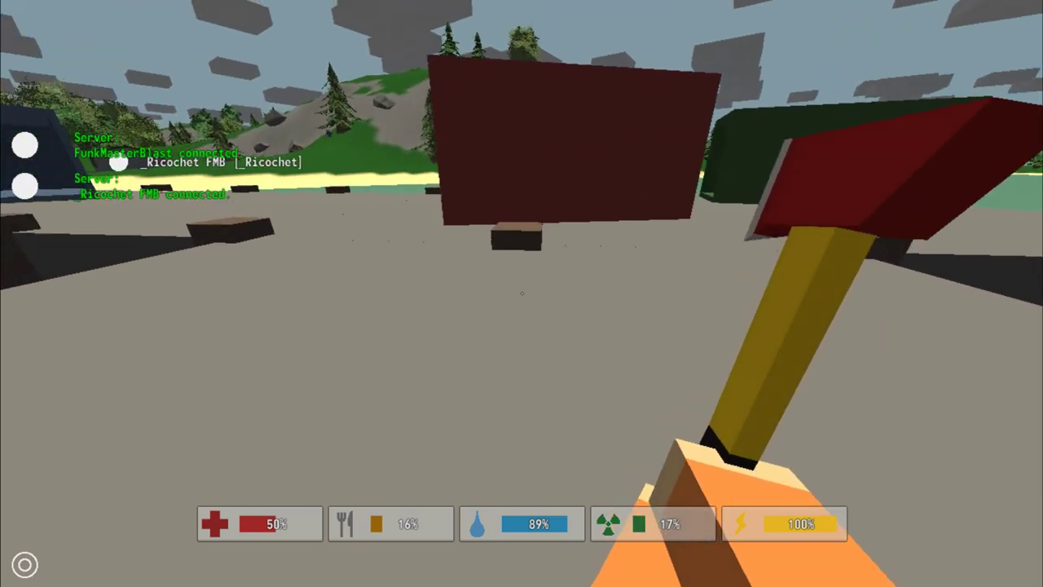
# - Walk off the pier past the green container and onto the lakeside path
pyautogui.press('w')
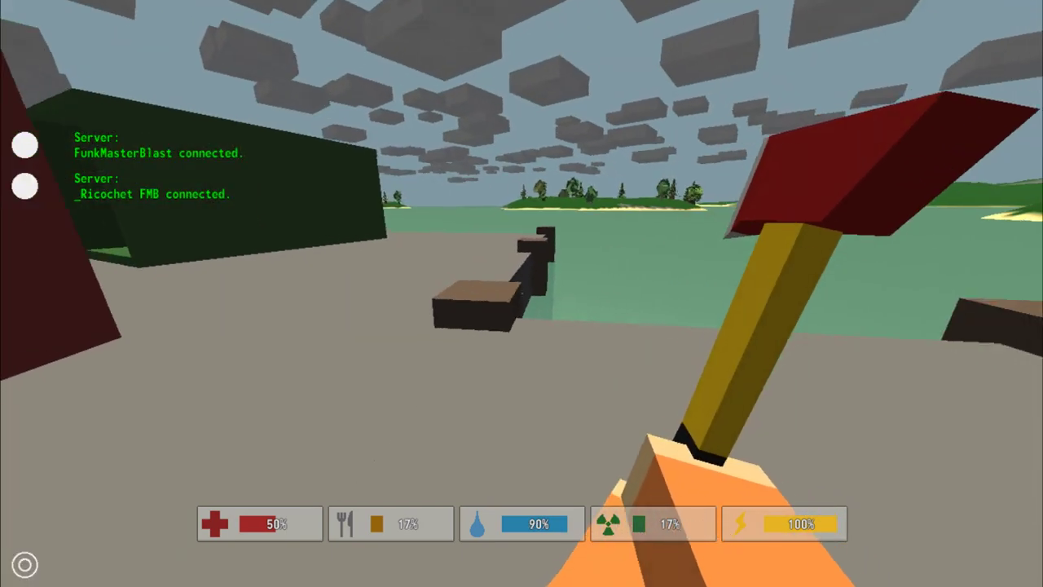
pyautogui.press('w')
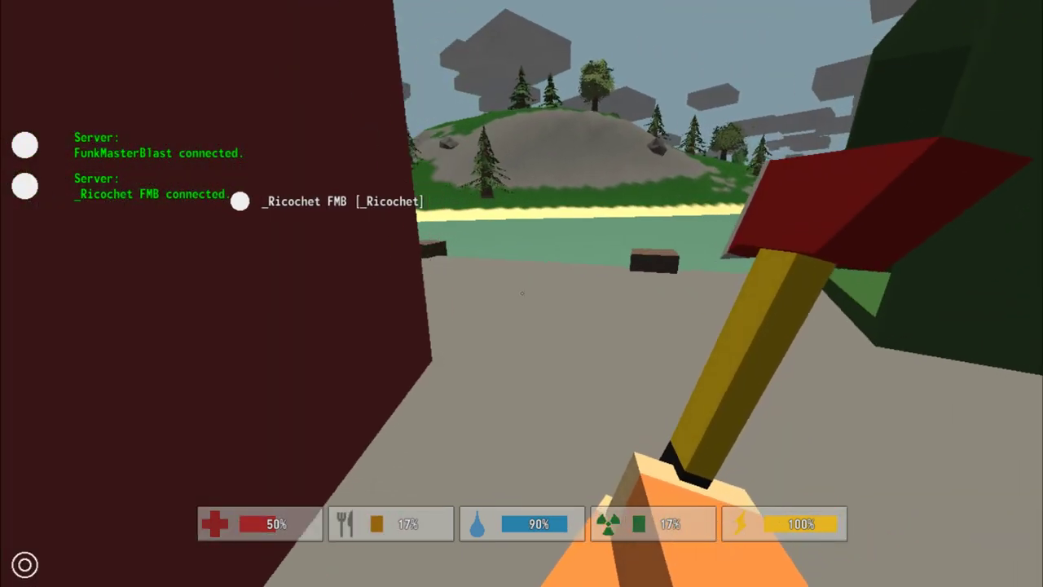
pyautogui.press('w')
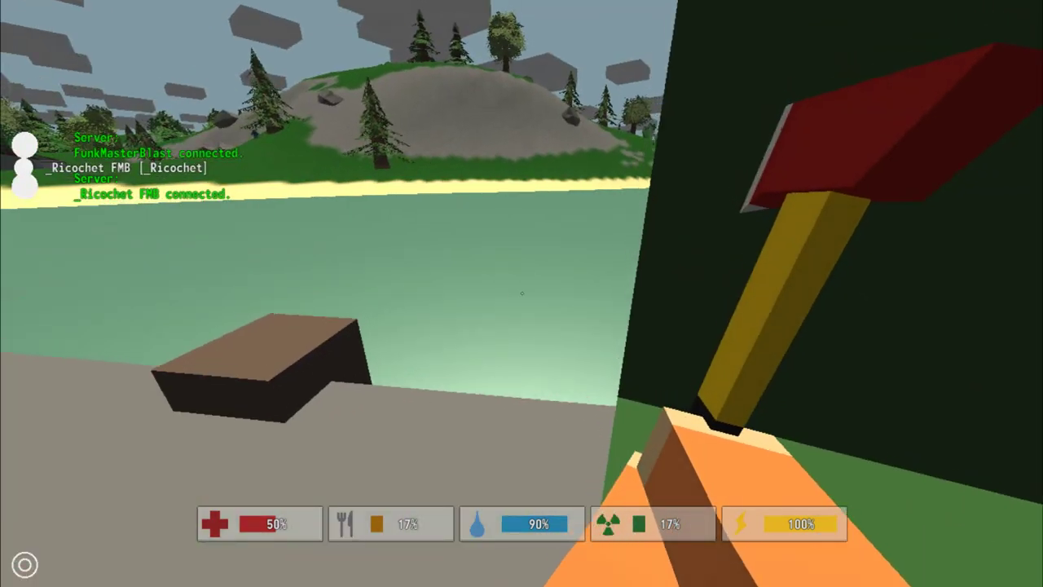
pyautogui.press('w')
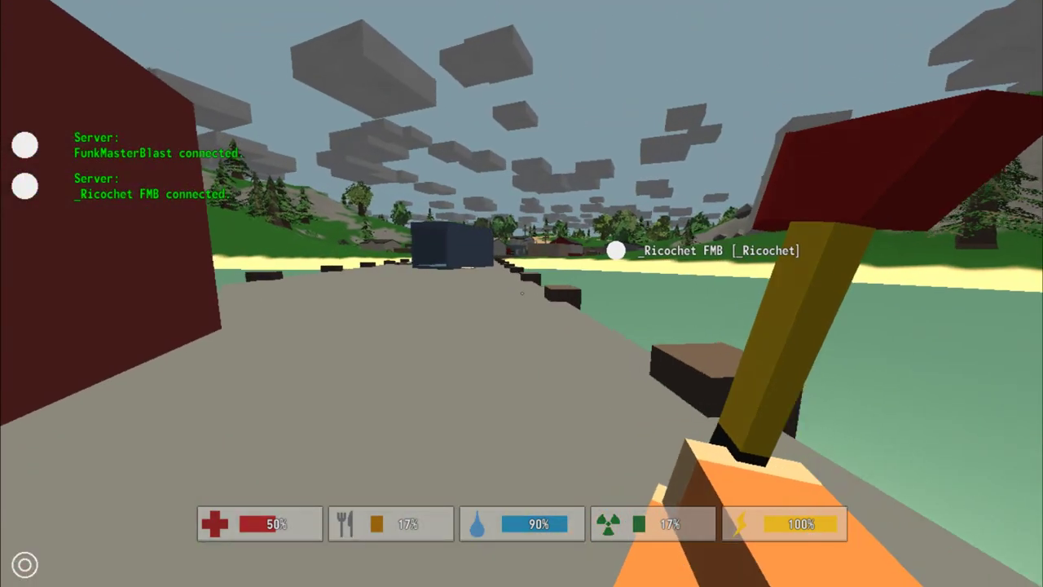
pyautogui.press('w')
pyautogui.press('w')
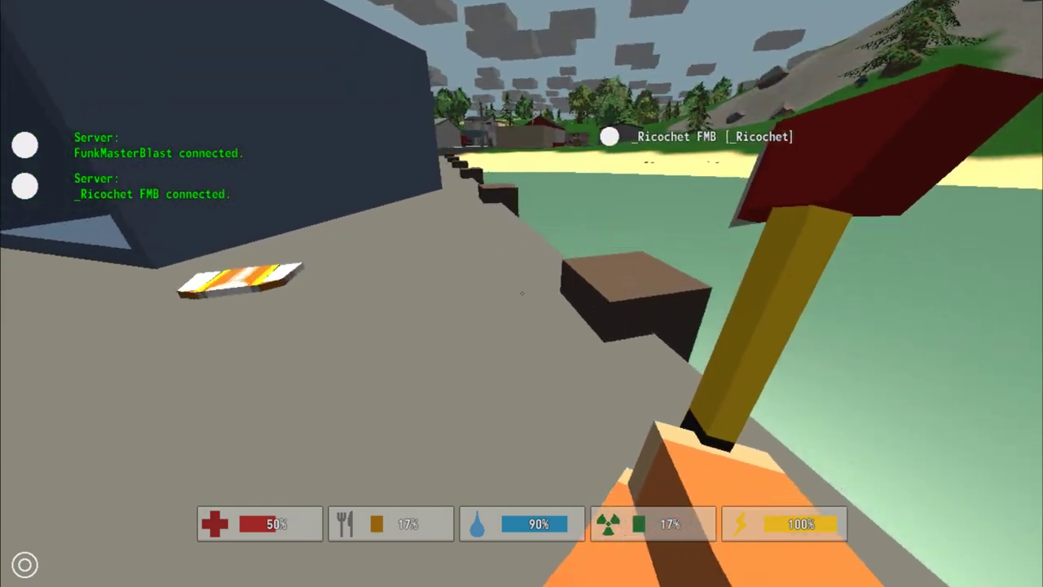
# - Follow the concrete path past the dark wall into town and face down the street
pyautogui.press('w')
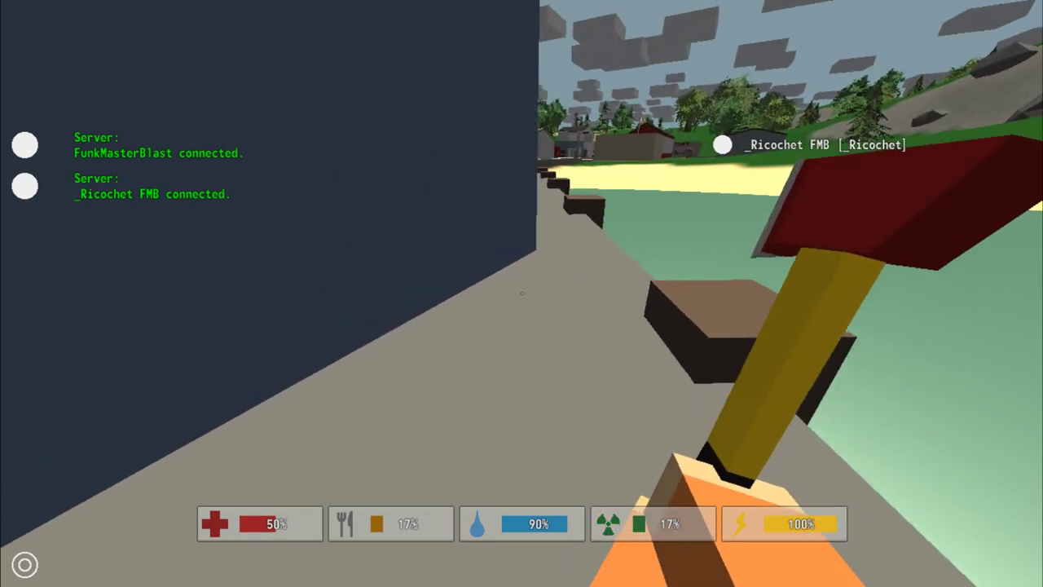
pyautogui.press('w')
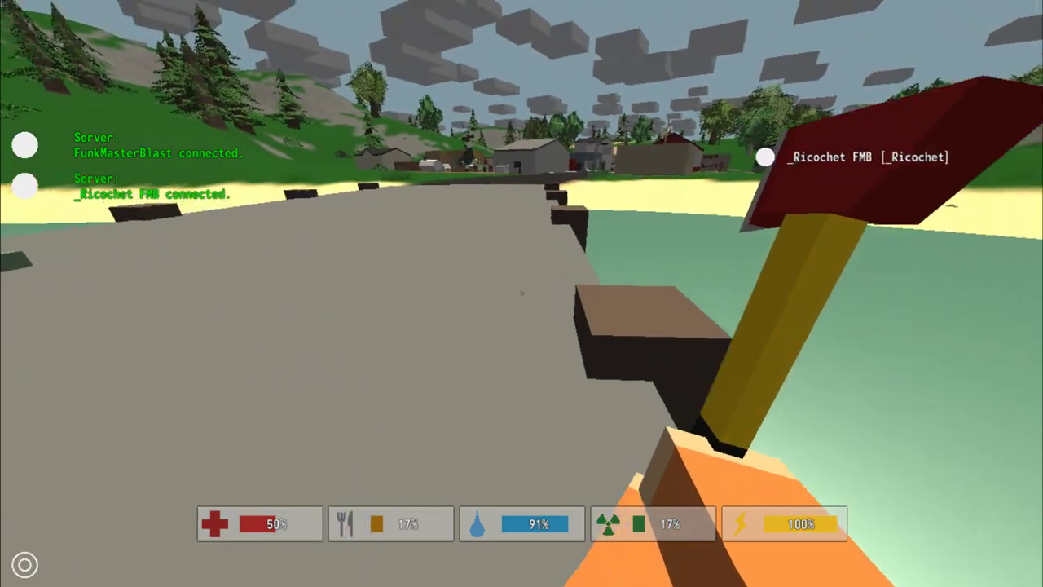
pyautogui.press('w')
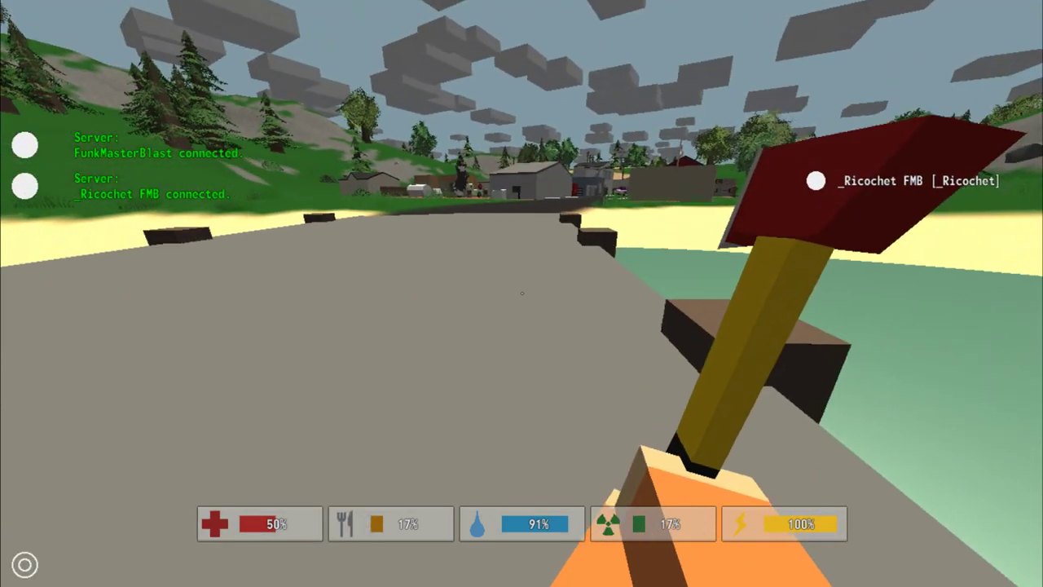
pyautogui.press('w')
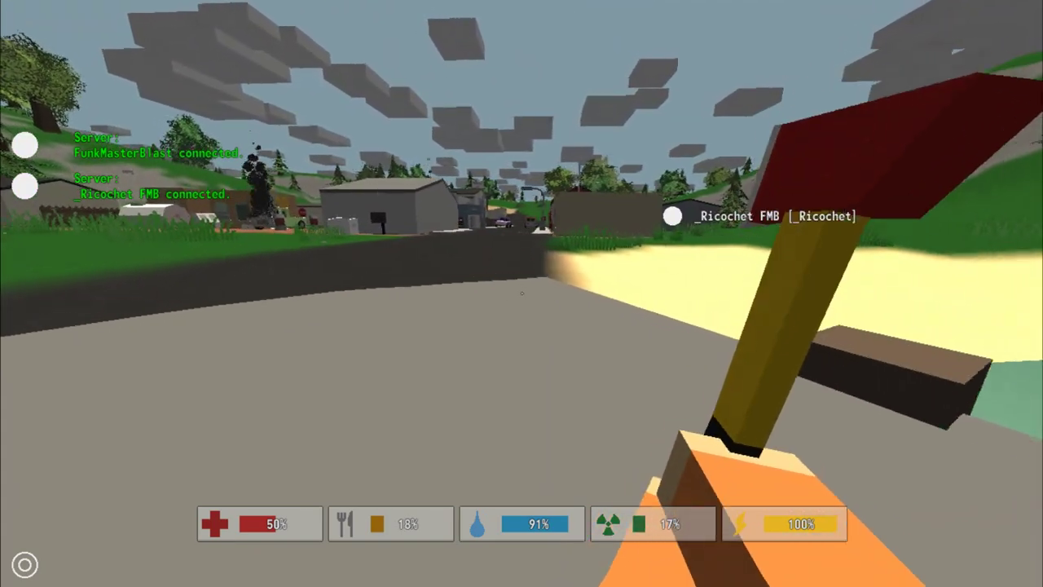
pyautogui.press('w')
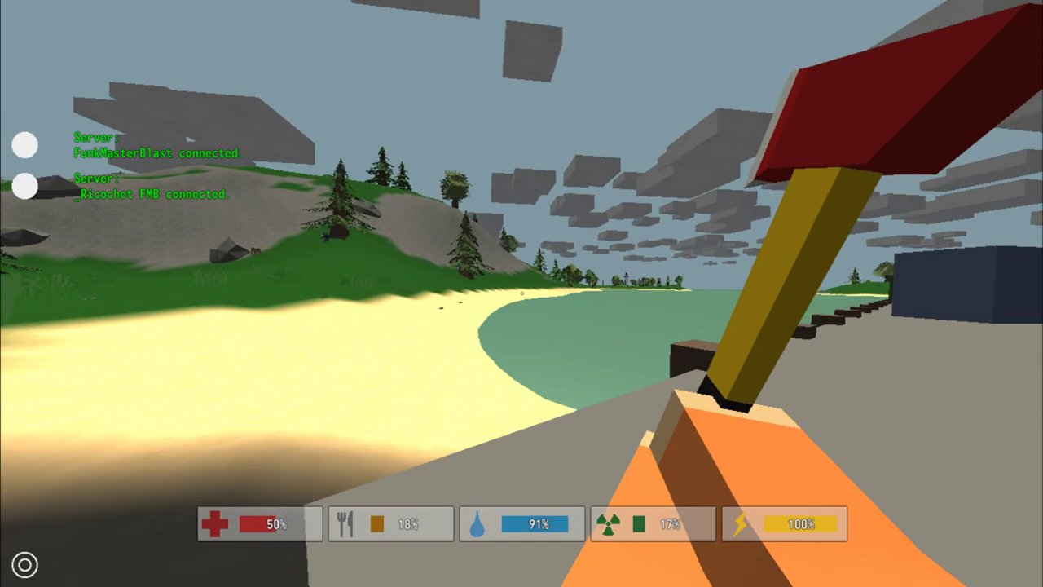
pyautogui.press('w')
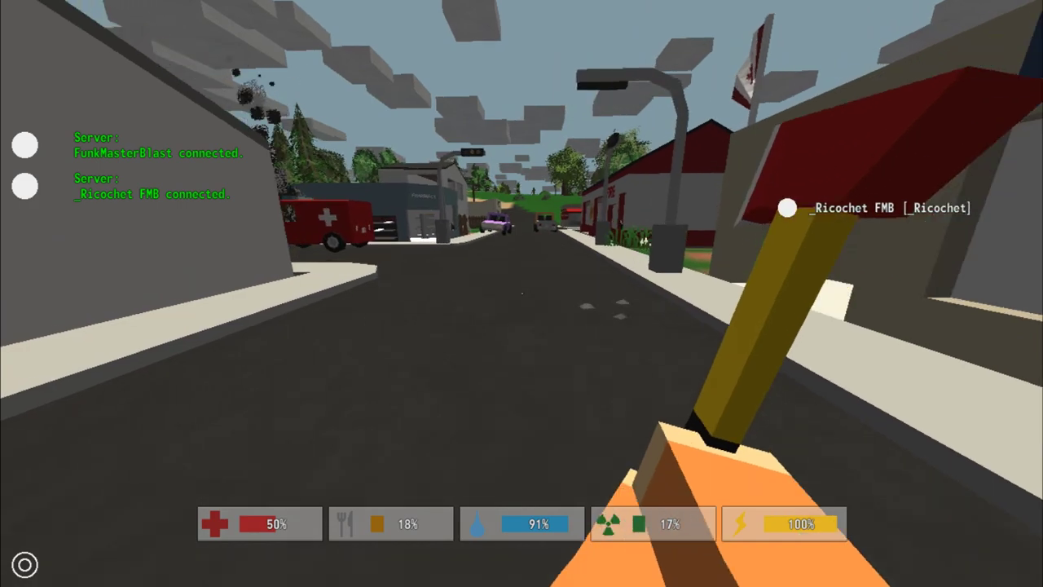
# - Walk down the street past the other player and into the garage
pyautogui.press('w')
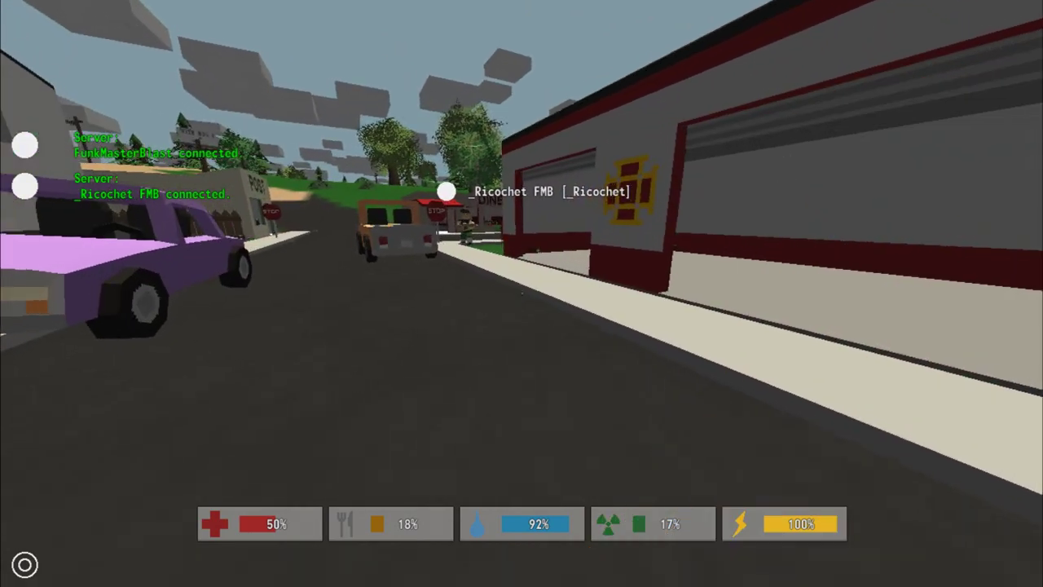
pyautogui.press('w')
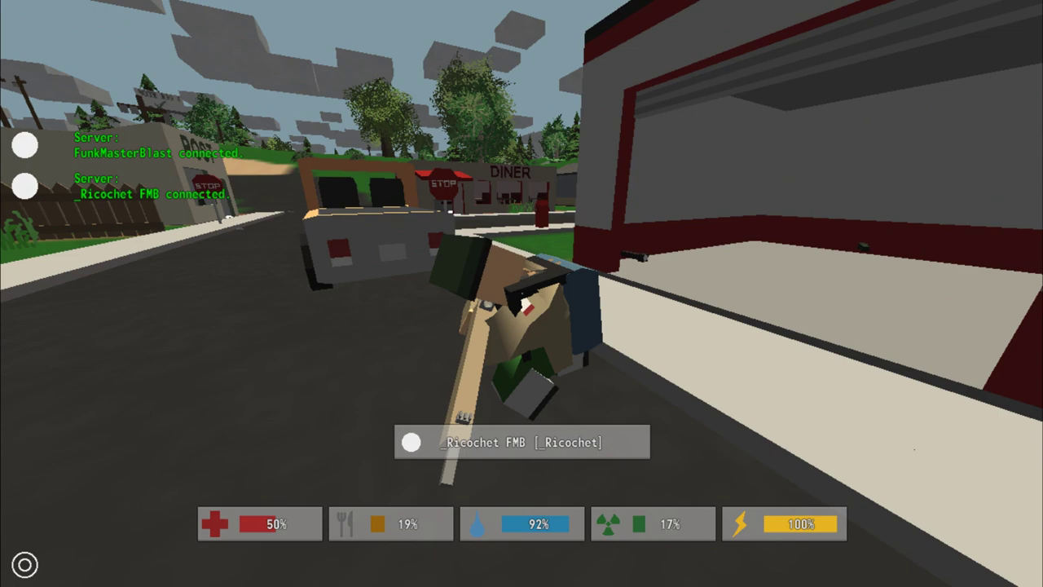
pyautogui.press('w')
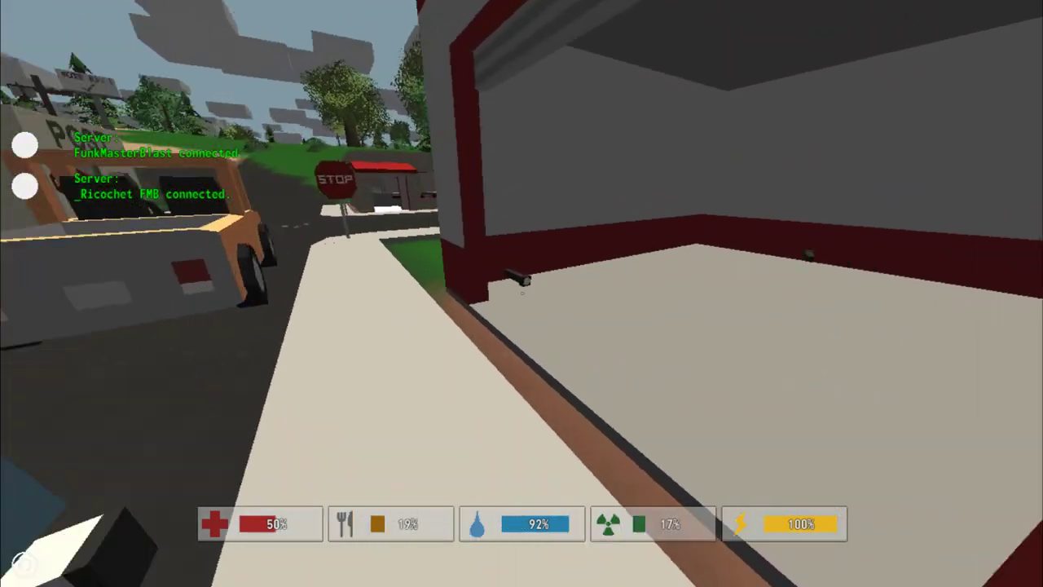
pyautogui.press('w')
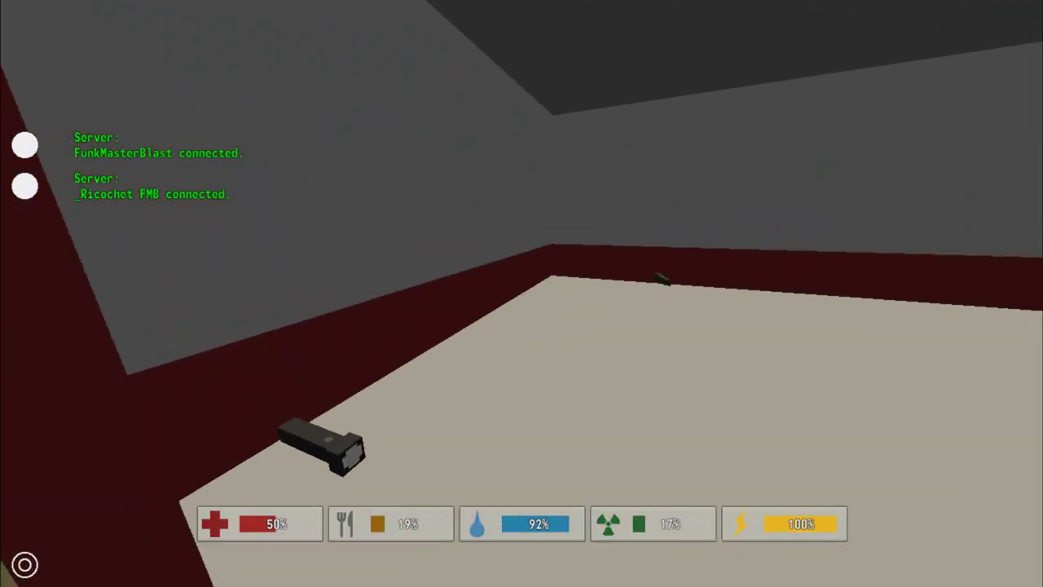
# - Go back out to the purple car and view the Travelpack contents, now 4.02kg
pyautogui.press('w')
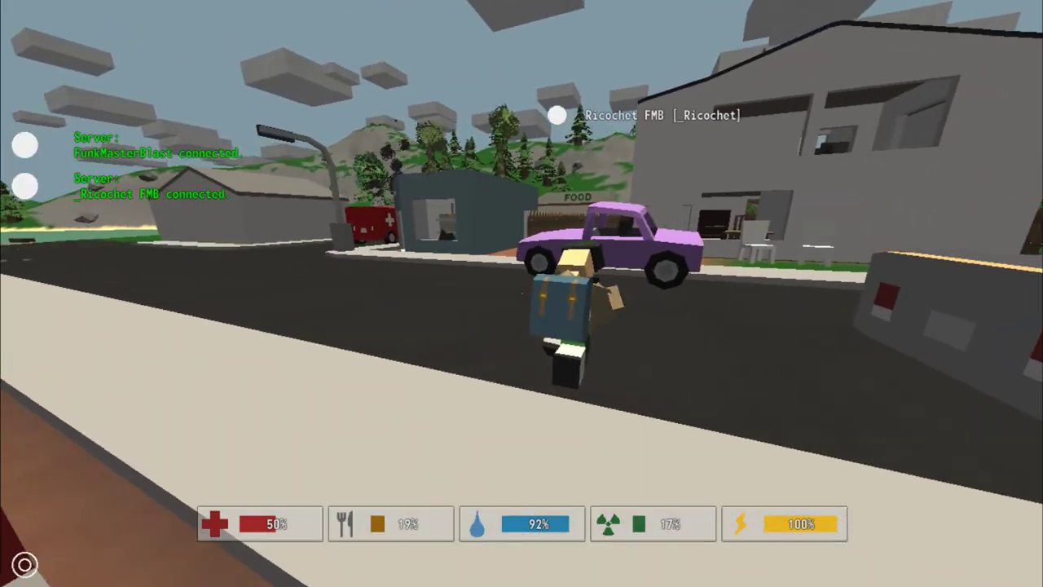
pyautogui.press('w')
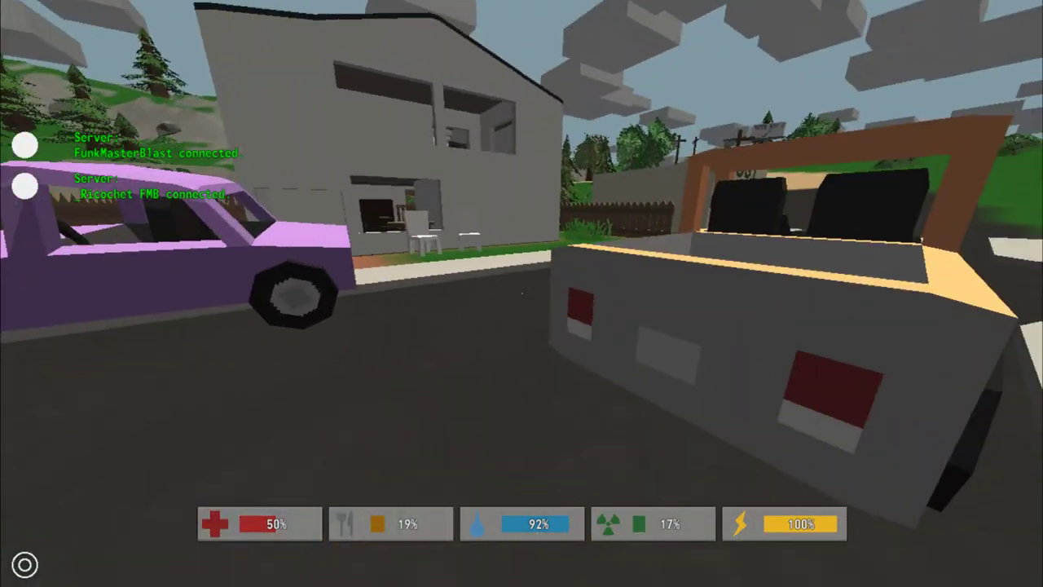
pyautogui.press('w')
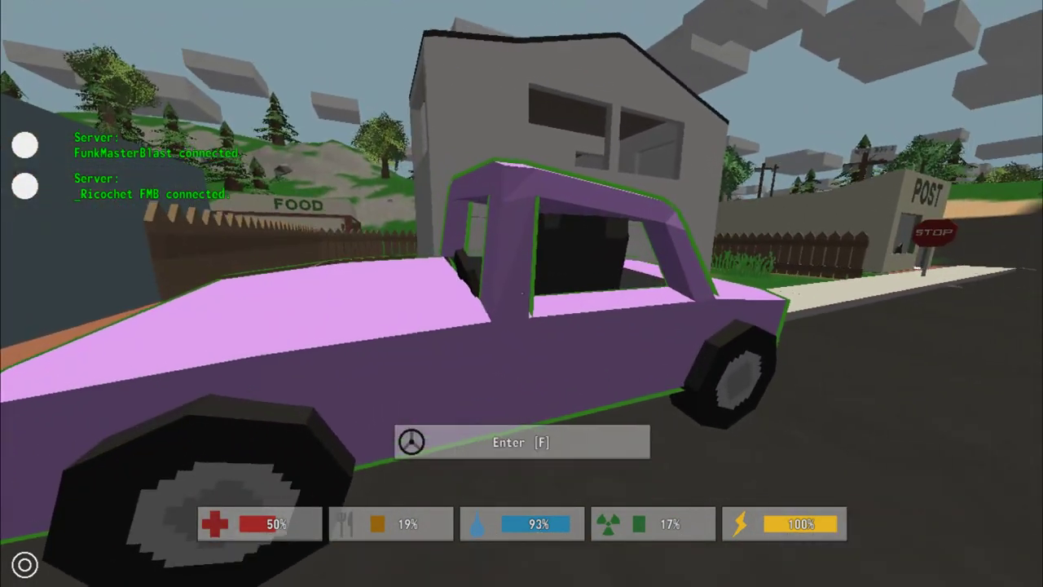
pyautogui.press('w')
pyautogui.press('g')
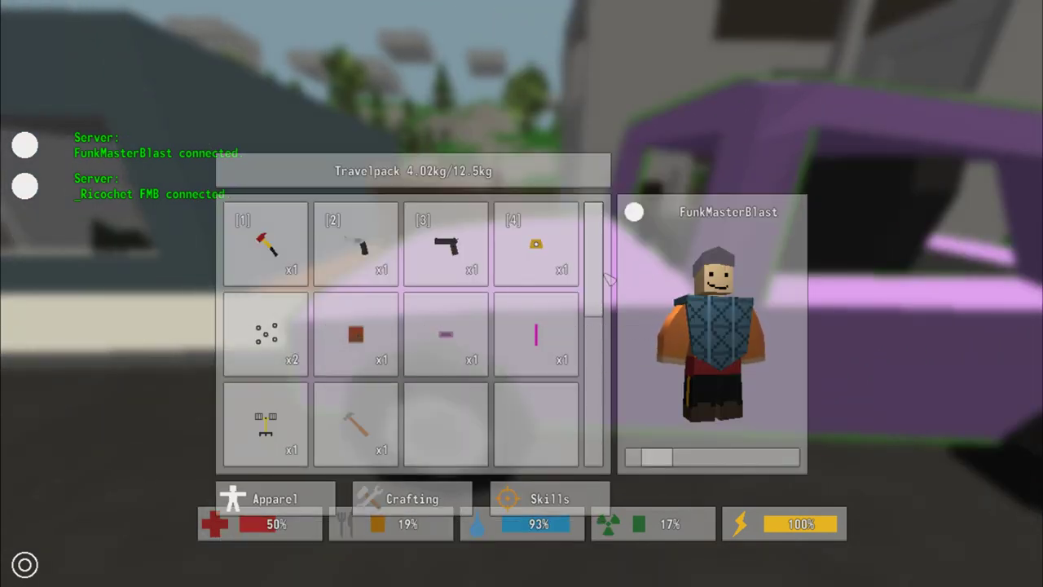
# - Close the inventory and run past the orange car and mailbox toward the diner
pyautogui.press('g')
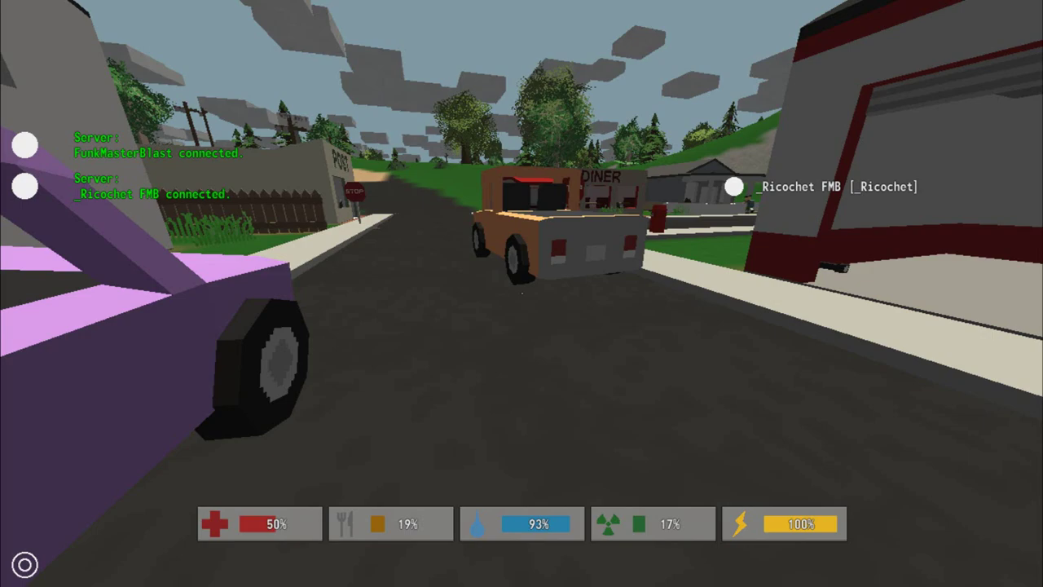
pyautogui.press('w')
pyautogui.press('w')
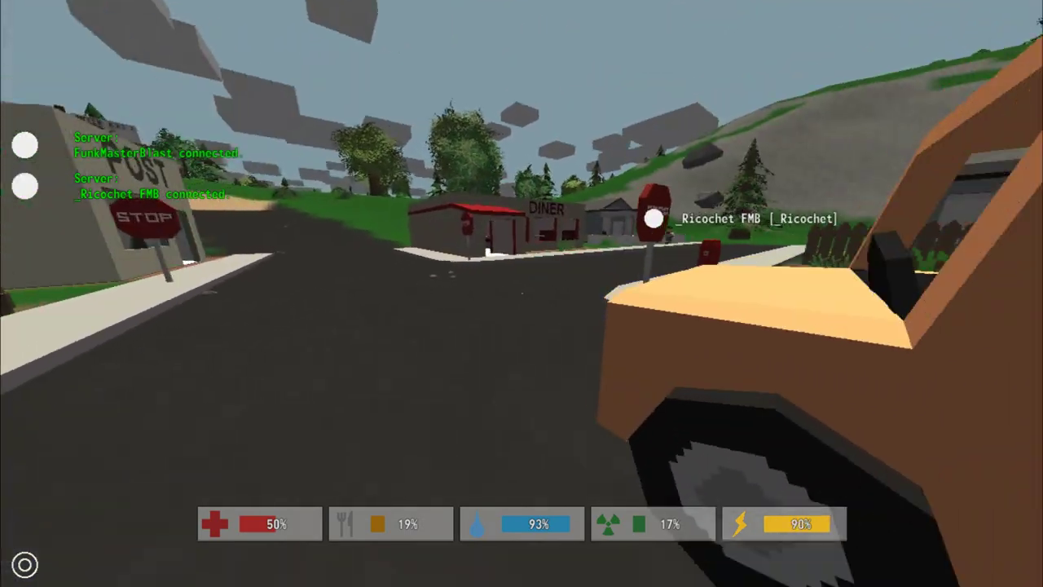
pyautogui.press('w')
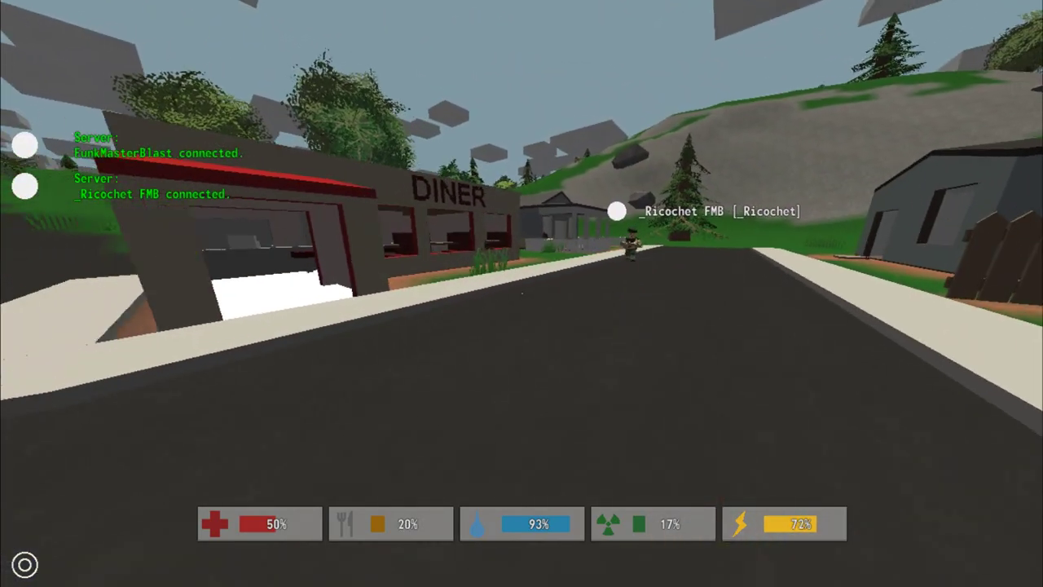
pyautogui.press('w')
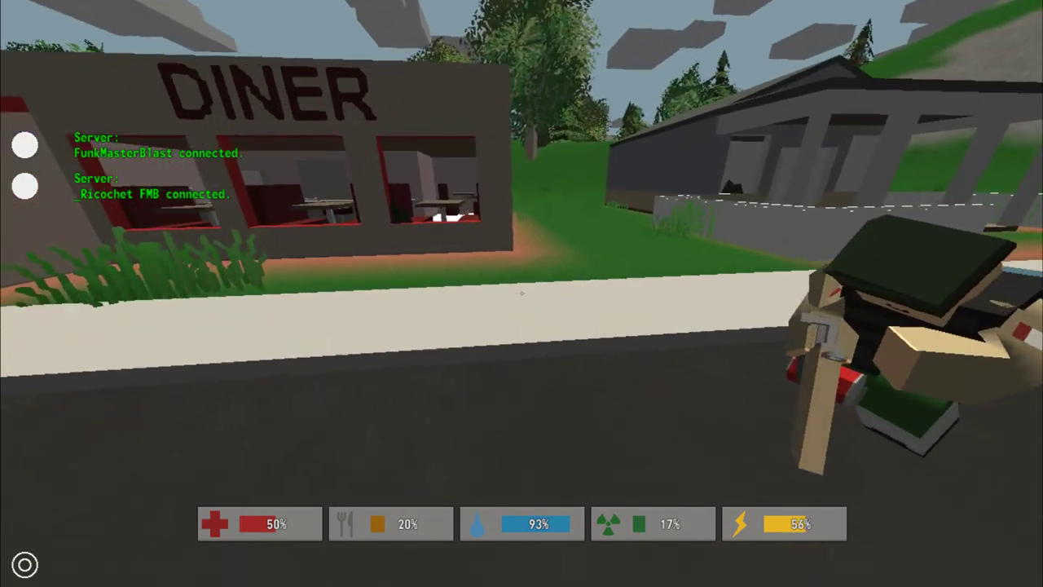
# - Grab the Canned Cola, check the backpack contents, and hold the cola in hand
pyautogui.press('f')
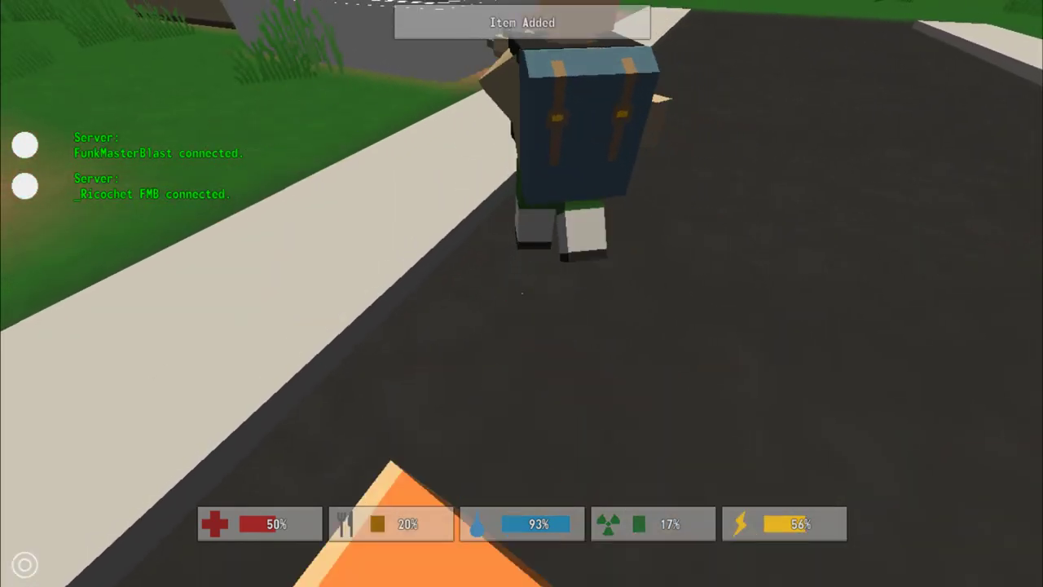
pyautogui.press('g')
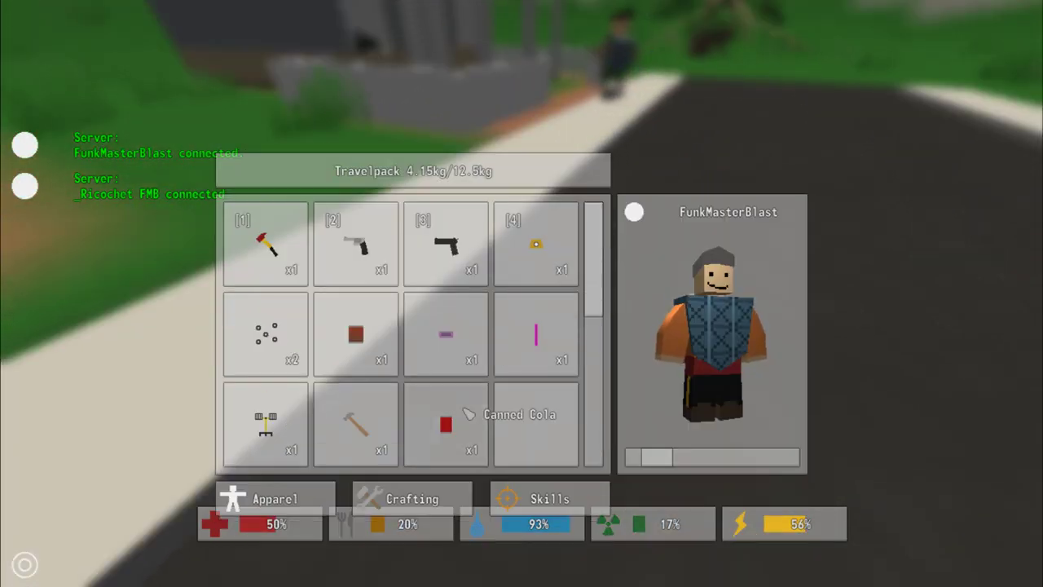
pyautogui.click(561, 73)
pyautogui.click(522, 293)
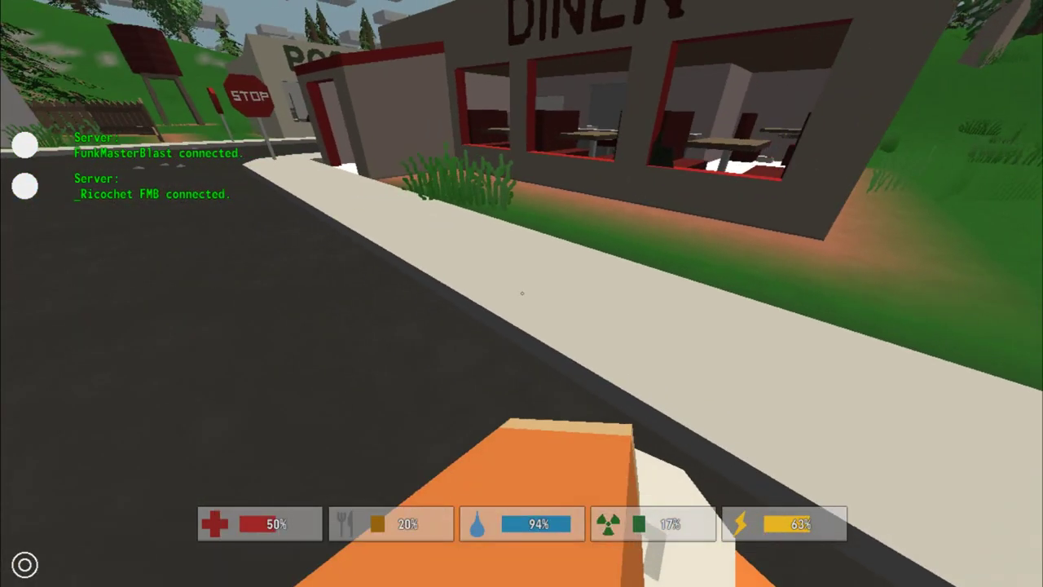
# - Search the diner's counter, fridge, stove and booths, spotting the rifle under a table
pyautogui.press('w')
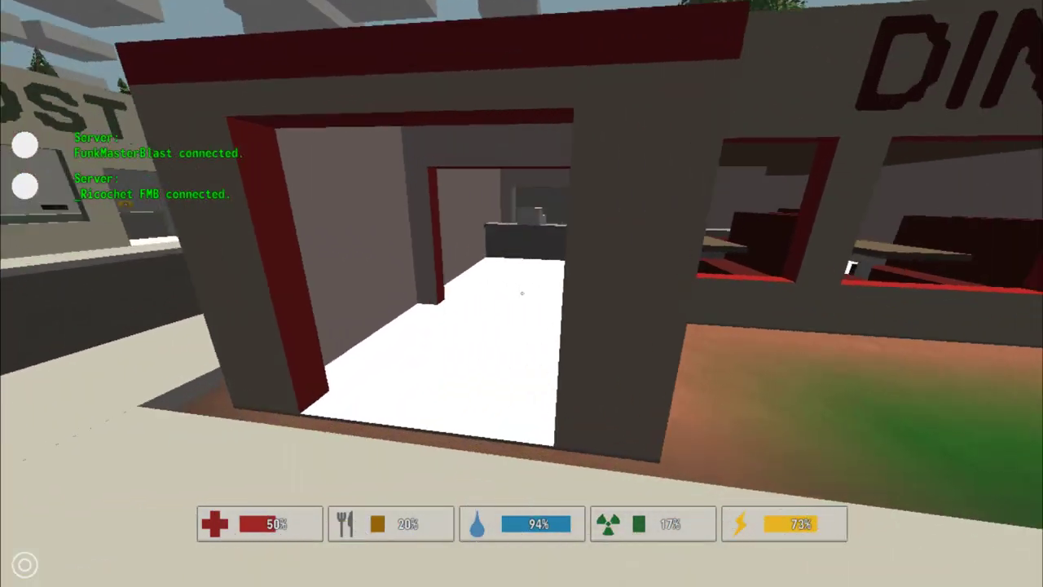
pyautogui.press('w')
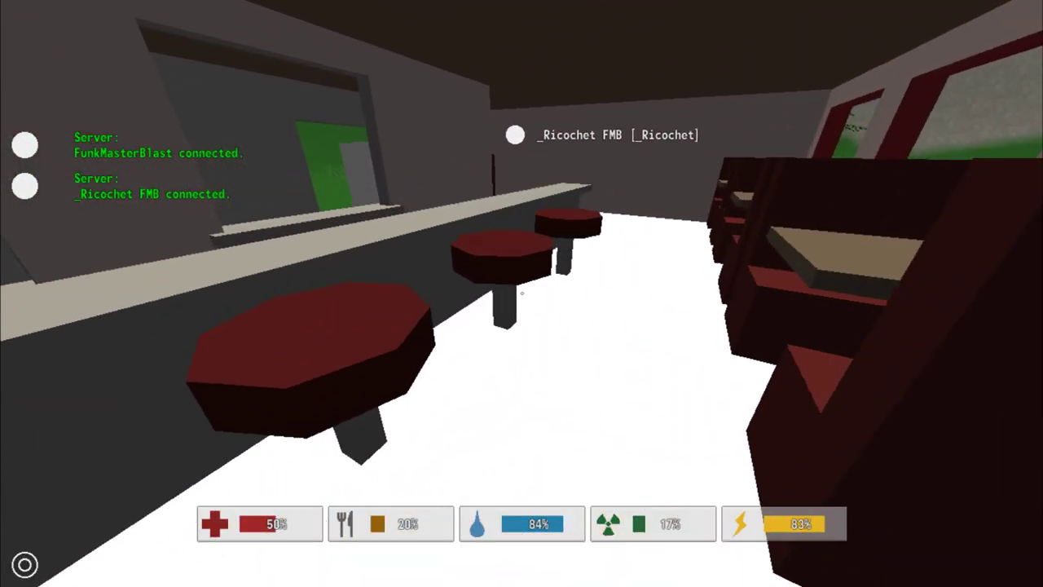
pyautogui.press('w')
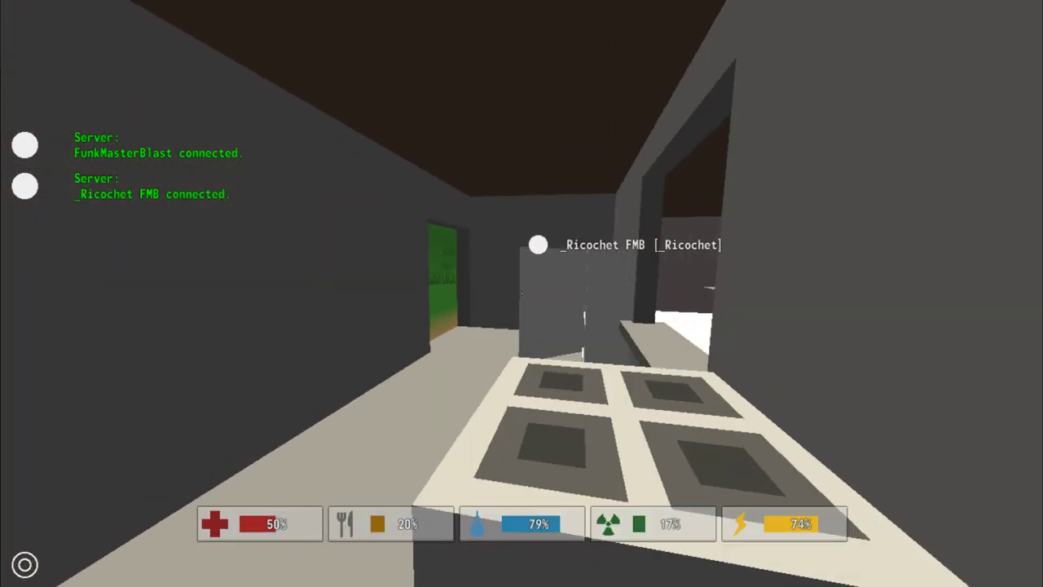
pyautogui.press('w')
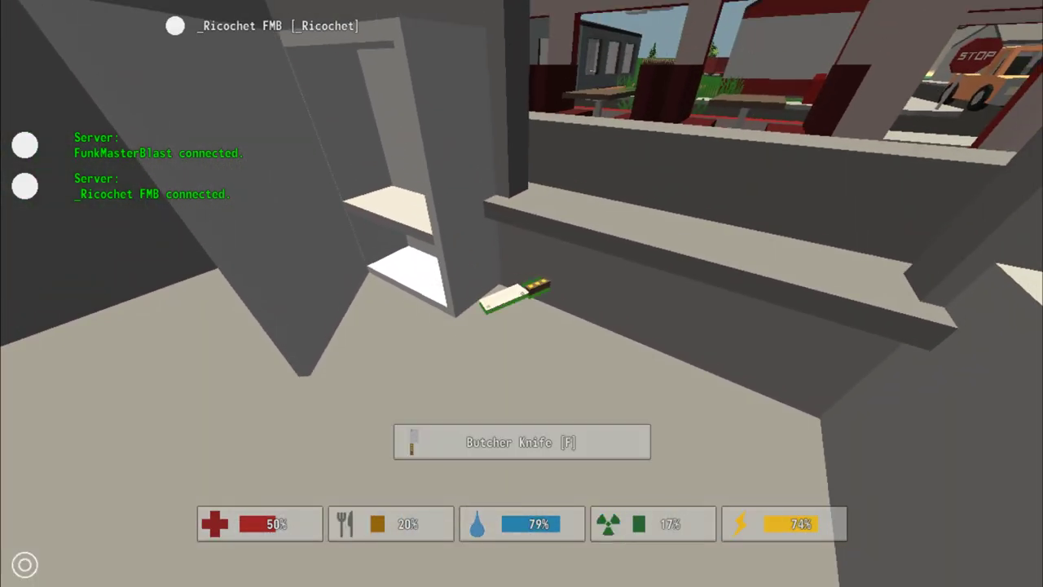
pyautogui.press('w')
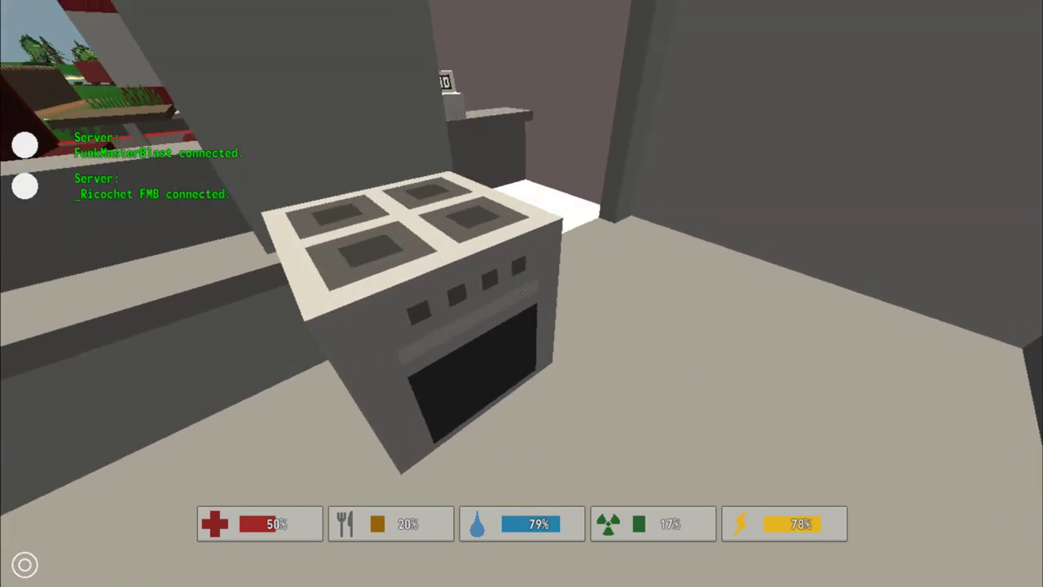
pyautogui.press('w')
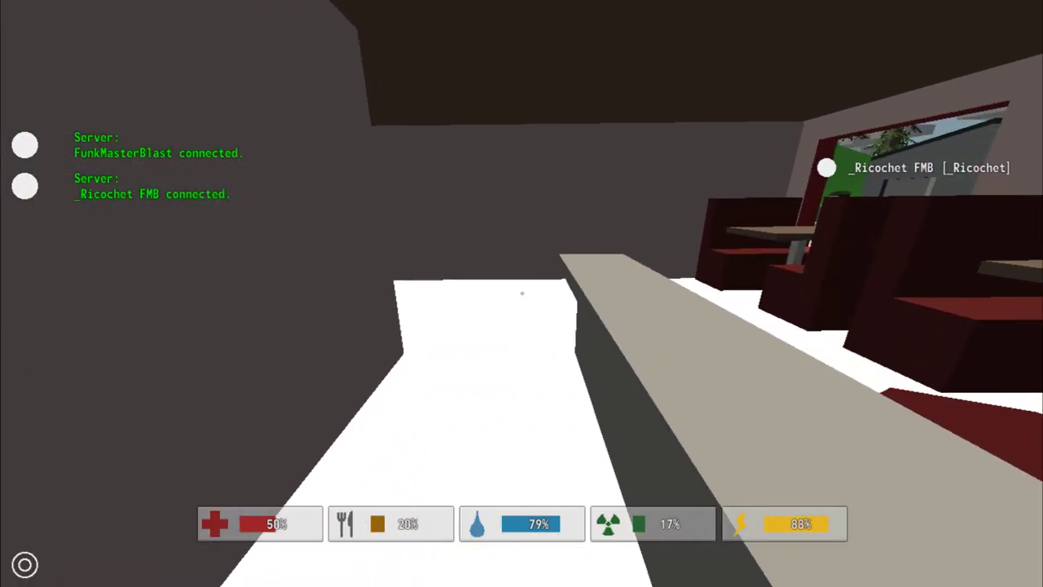
pyautogui.press('w')
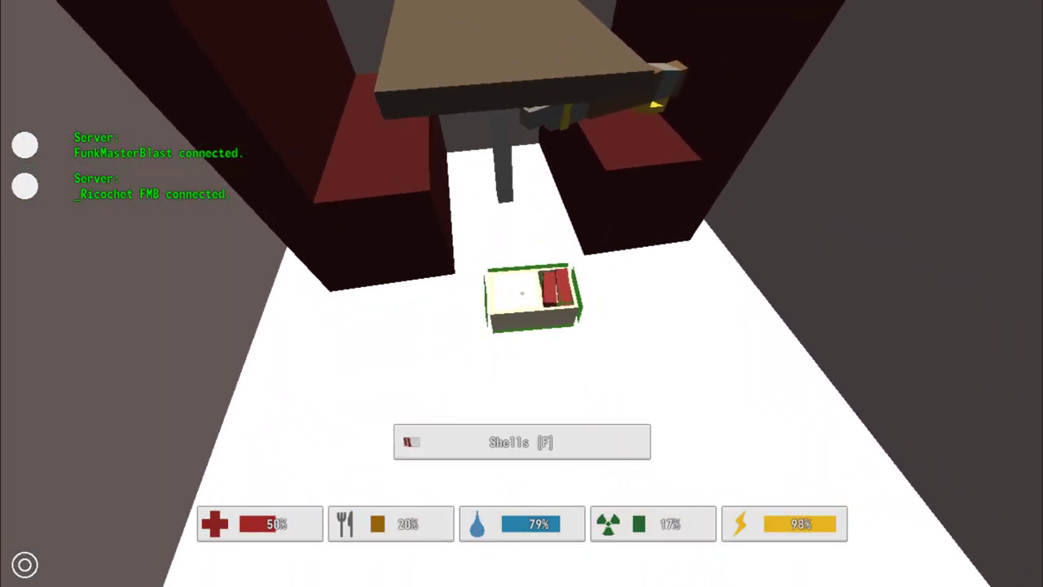
pyautogui.press('w')
# - Take the Lever Action rifle from under the booth and walk back out to the street
pyautogui.press('f')
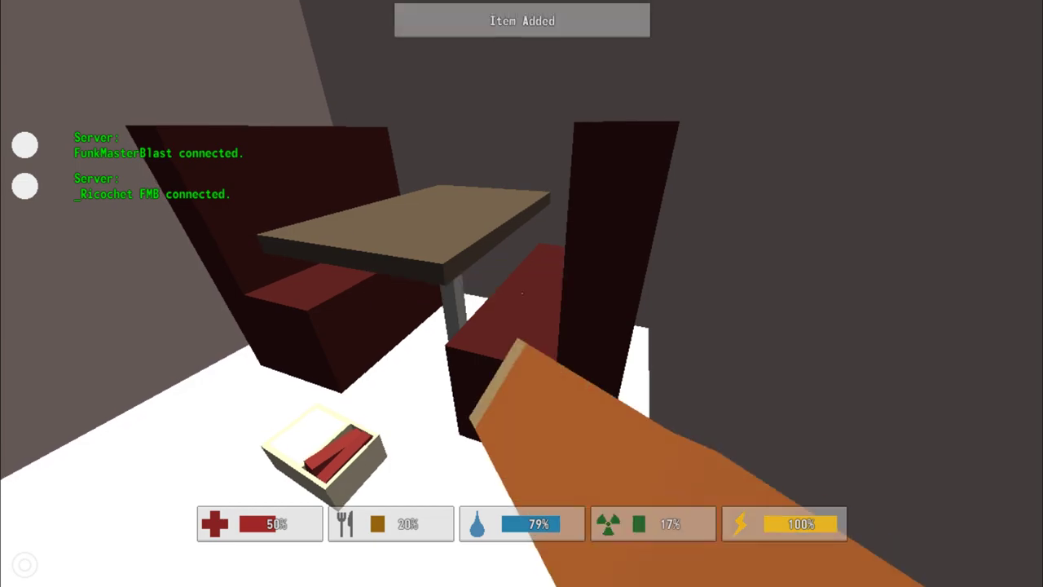
pyautogui.press('f')
pyautogui.press('w')
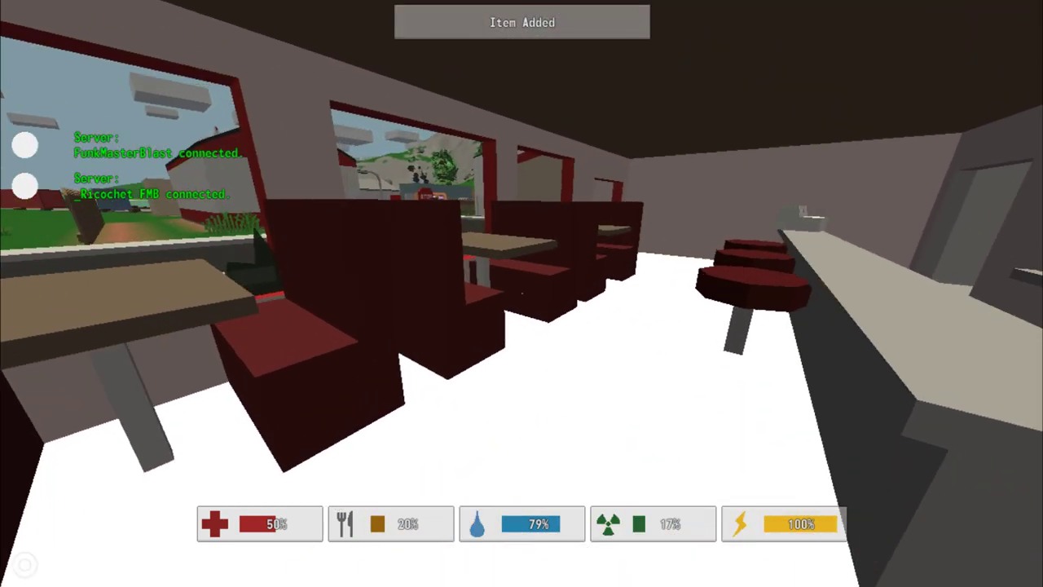
pyautogui.press('w')
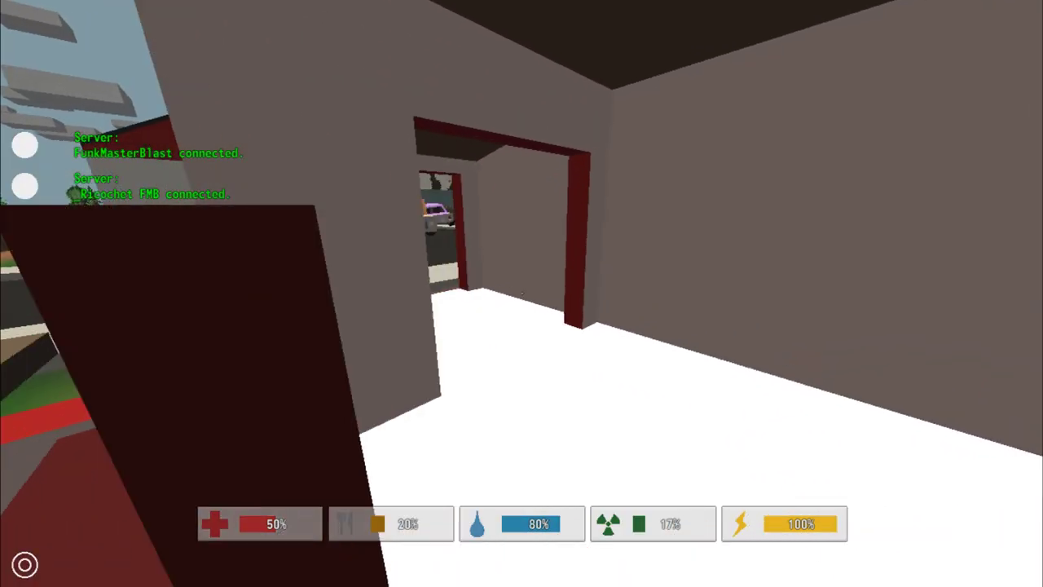
pyautogui.press('w')
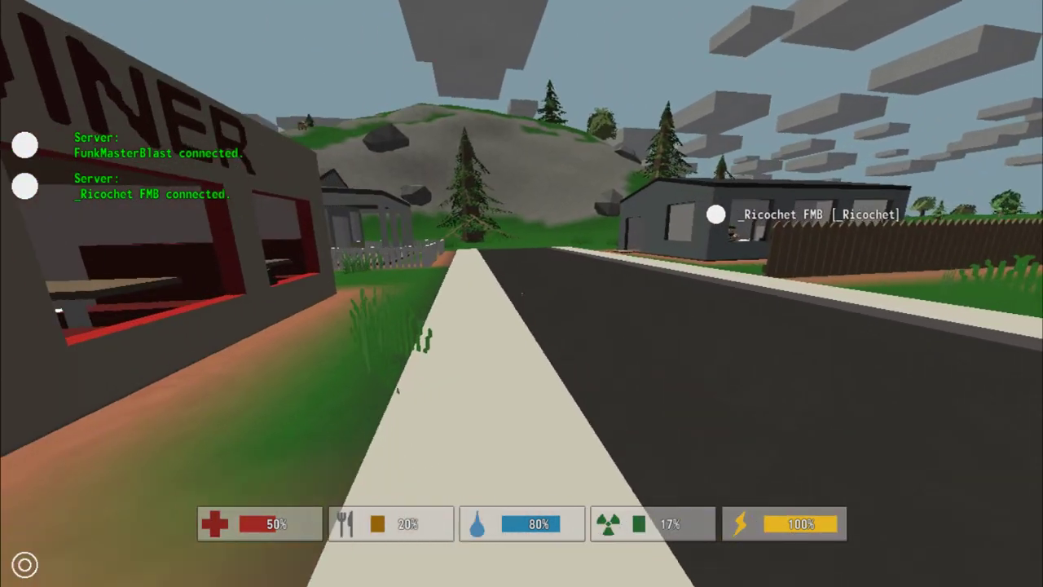
pyautogui.press('g')
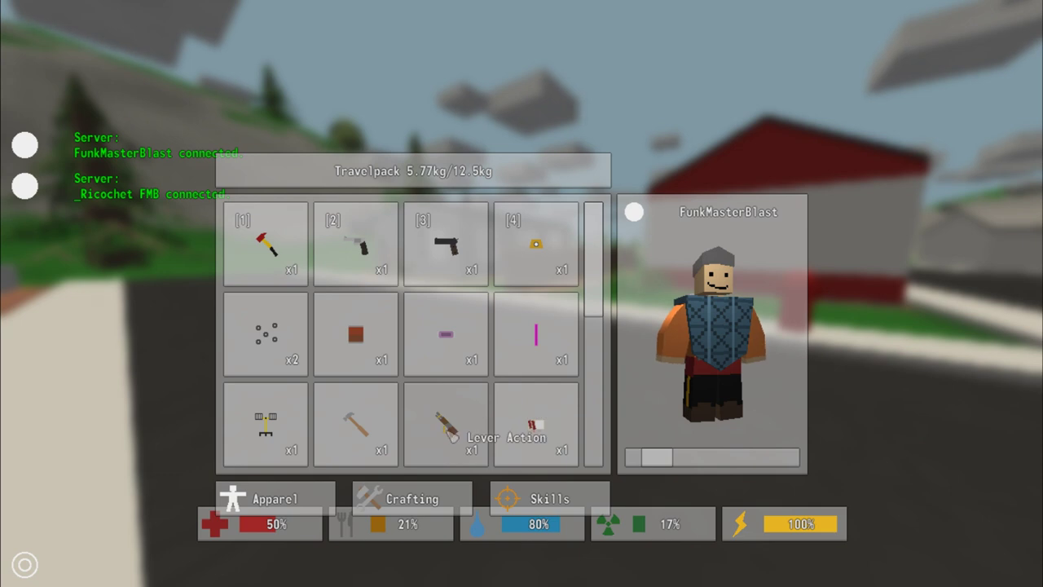
# - Put the Lever Action in quick slot 4, equip it, and detach its empty Buckshot magazine
pyautogui.moveTo(456, 408); pyautogui.dragTo(537, 248)
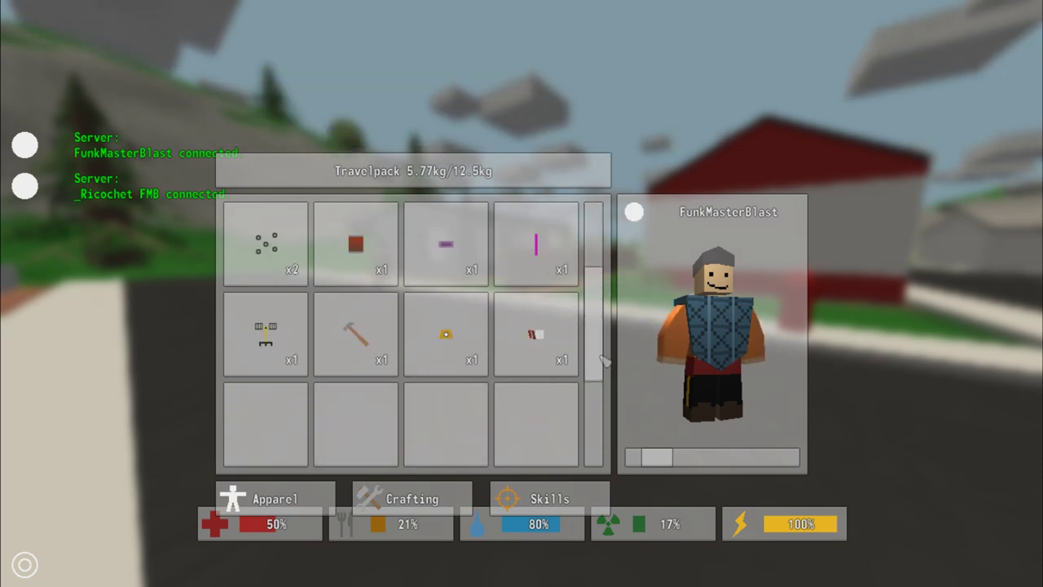
pyautogui.press('g')
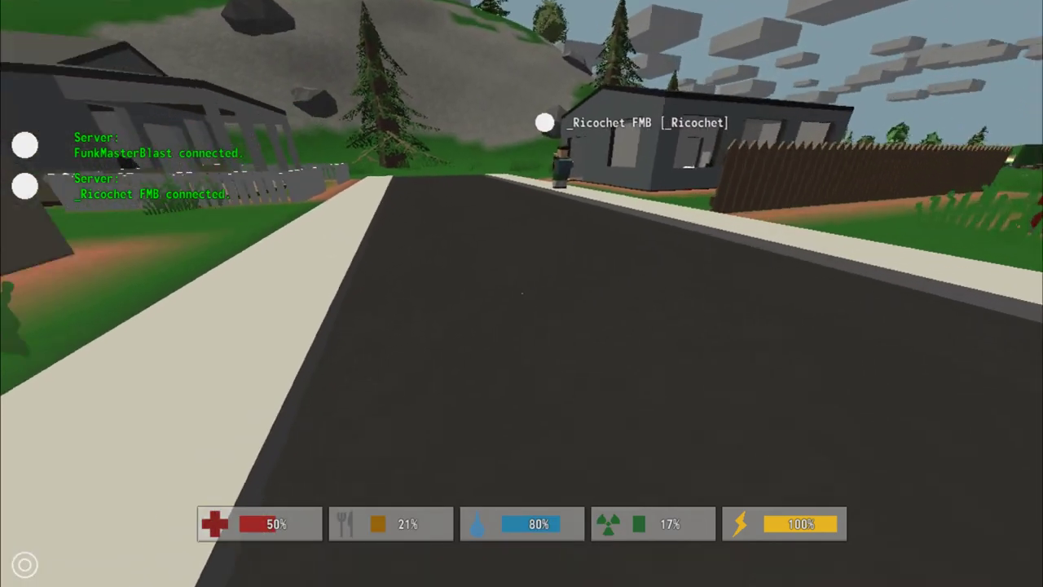
pyautogui.press('4')
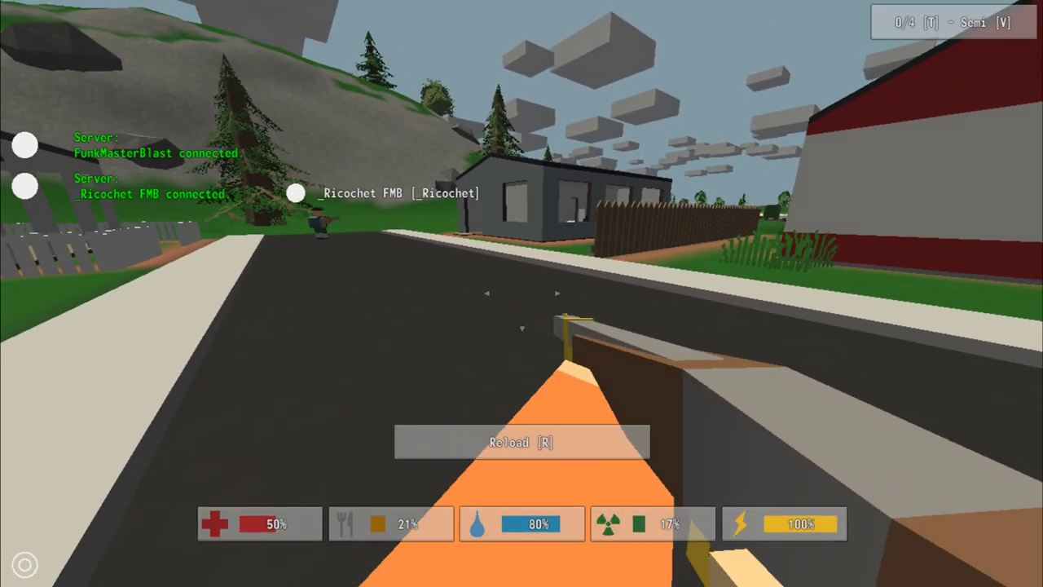
pyautogui.press('t')
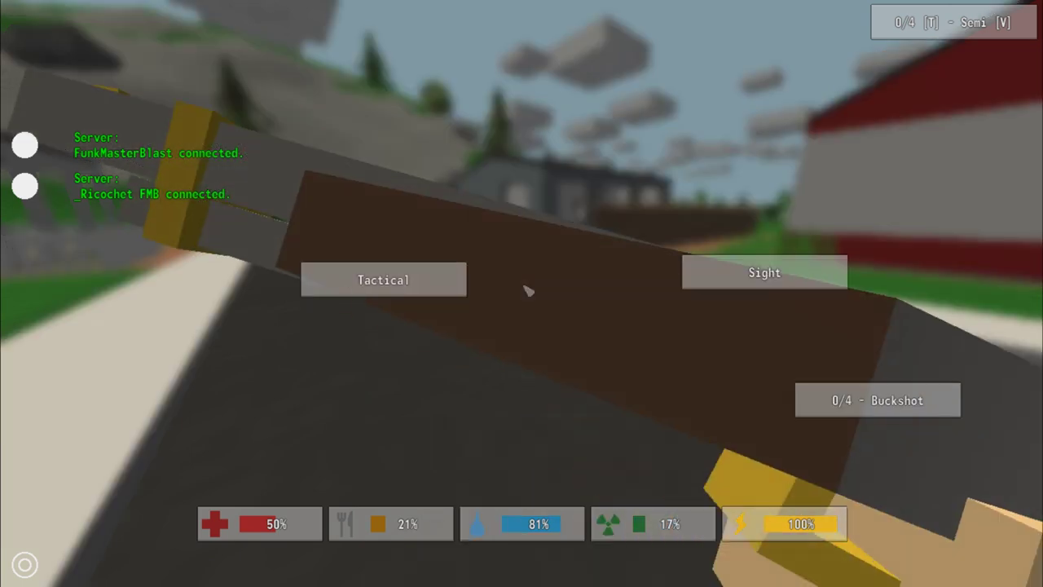
pyautogui.click(874, 403)
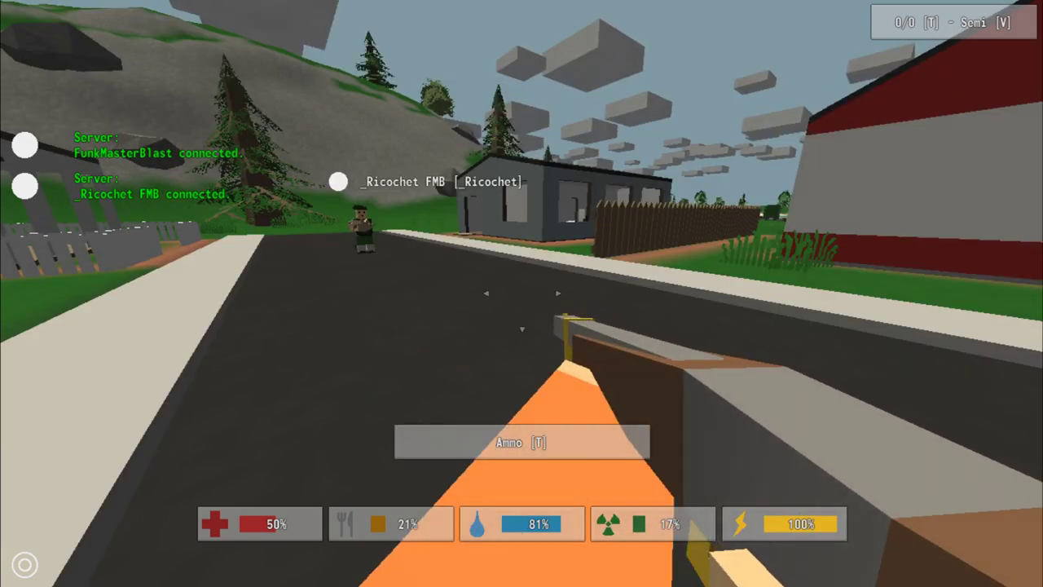
pyautogui.press('t')
pyautogui.press('t')
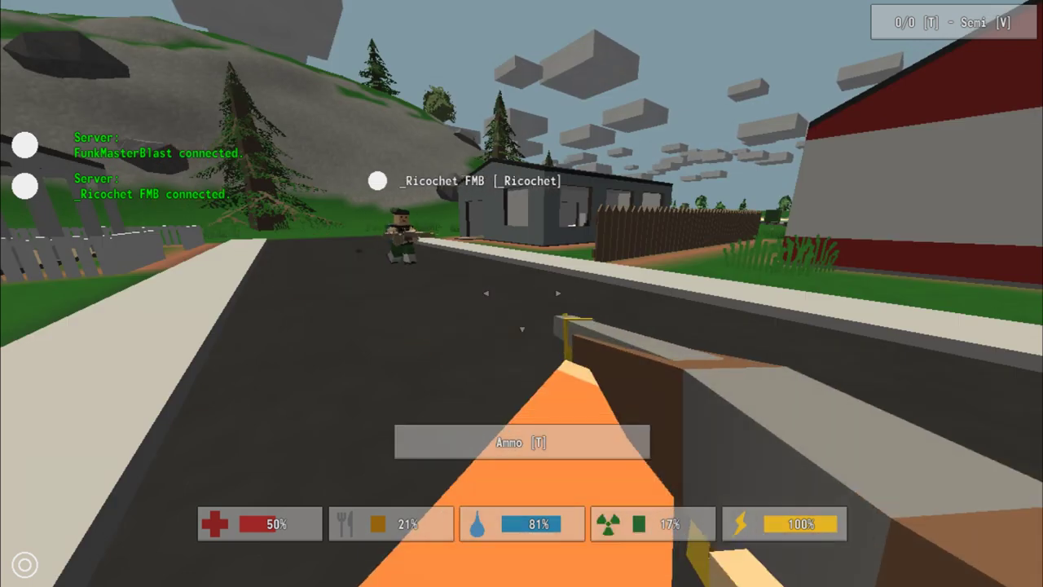
pyautogui.press('t')
pyautogui.press('t')
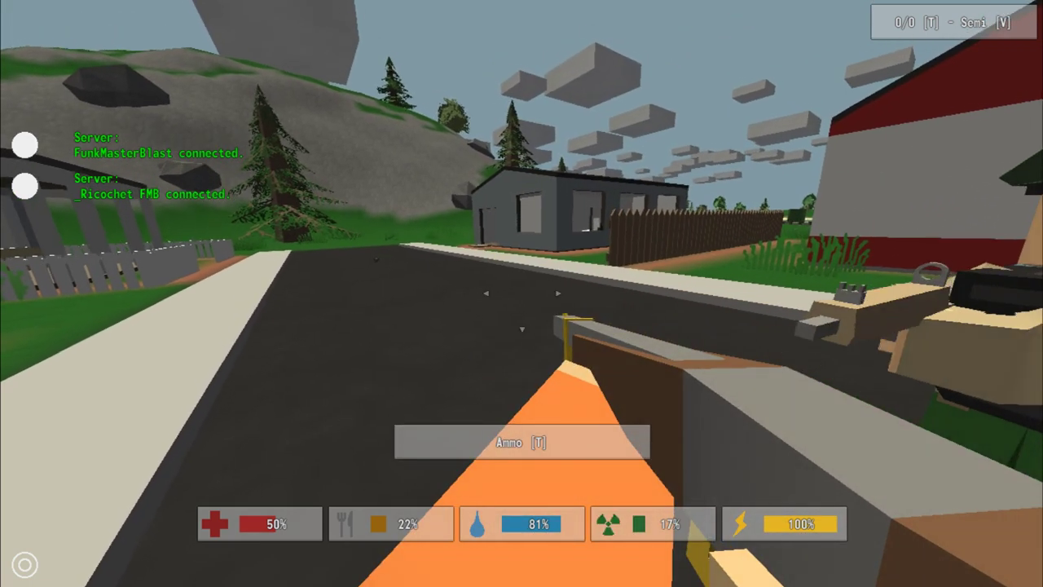
# - Inspect the Shells box's details in the backpack, then close it
pyautogui.press('g')
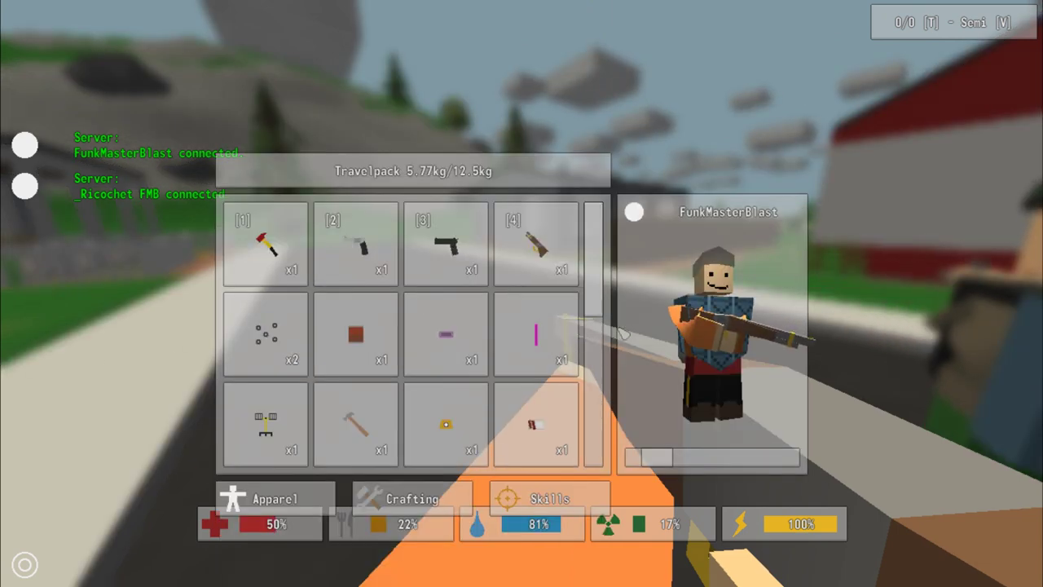
pyautogui.click(545, 427)
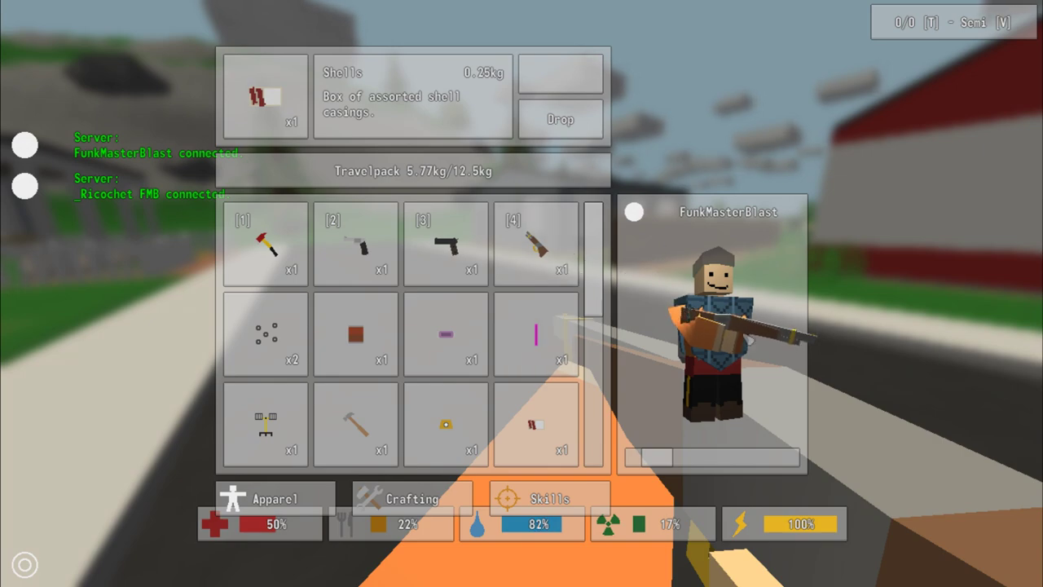
pyautogui.press('g')
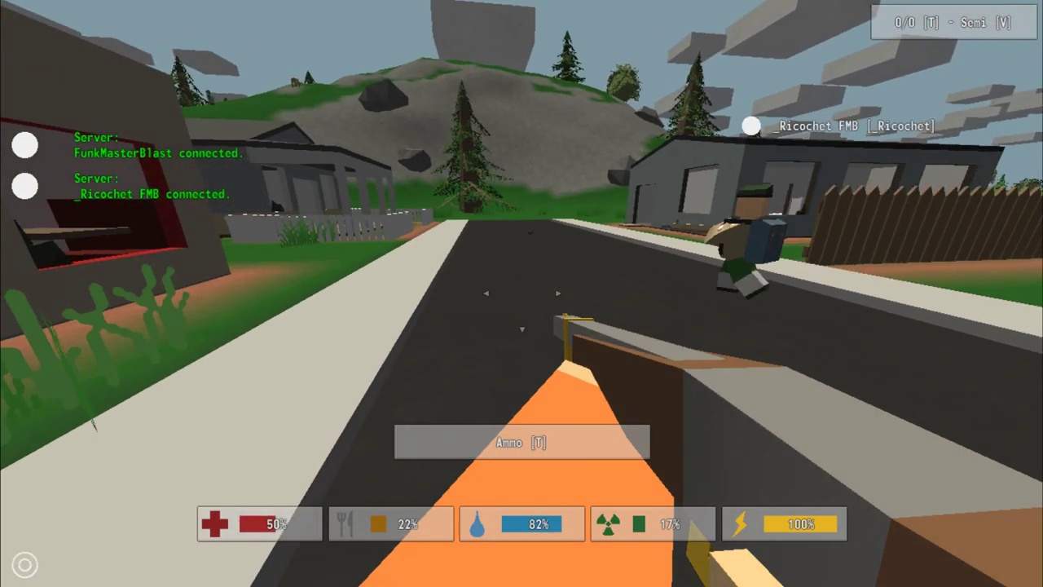
# - Walk up the street into the nearby house and pick up the slugs on the floor
pyautogui.press('w')
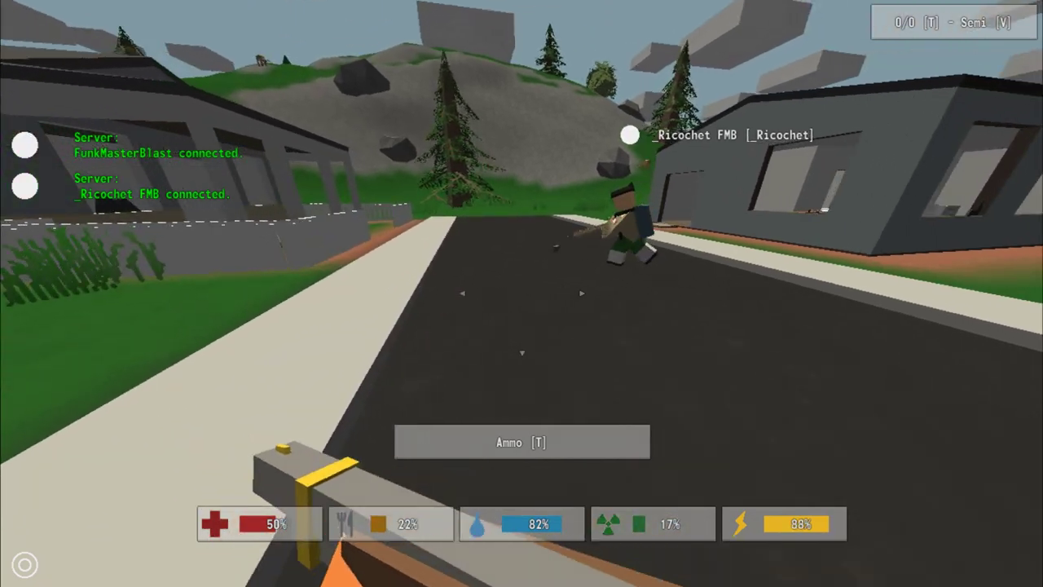
pyautogui.press('w')
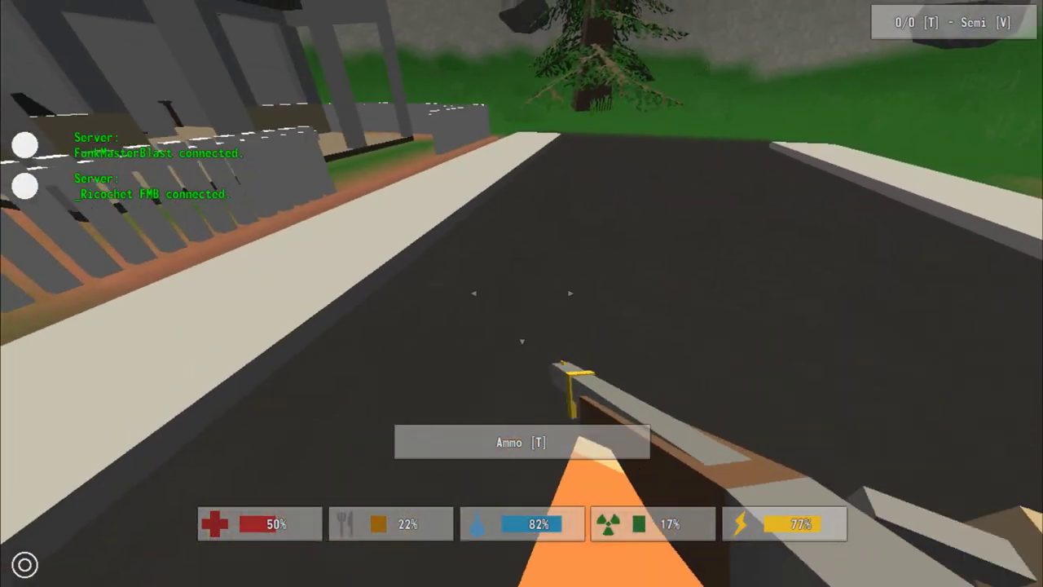
pyautogui.press('w')
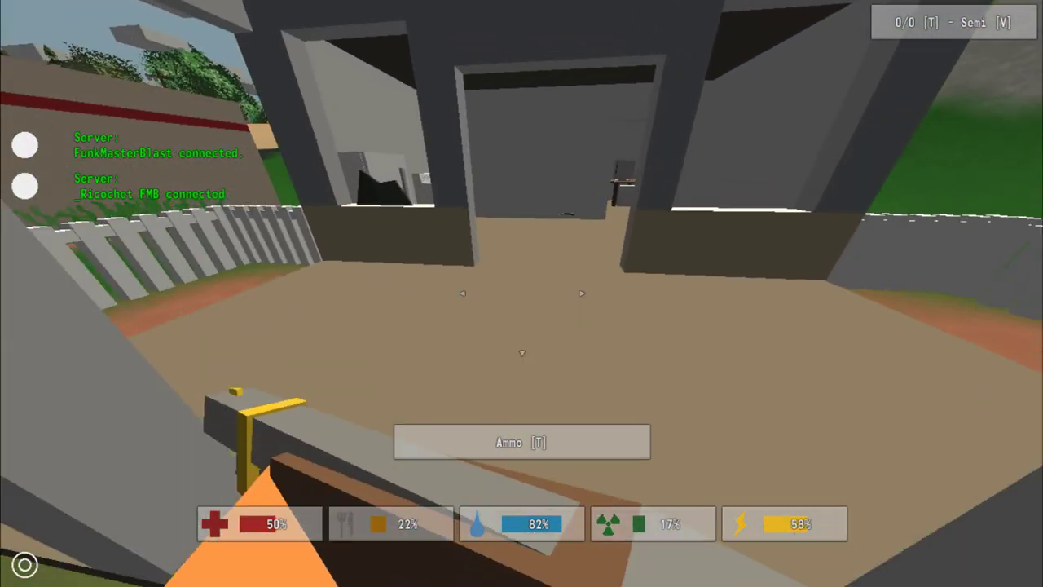
pyautogui.press('w')
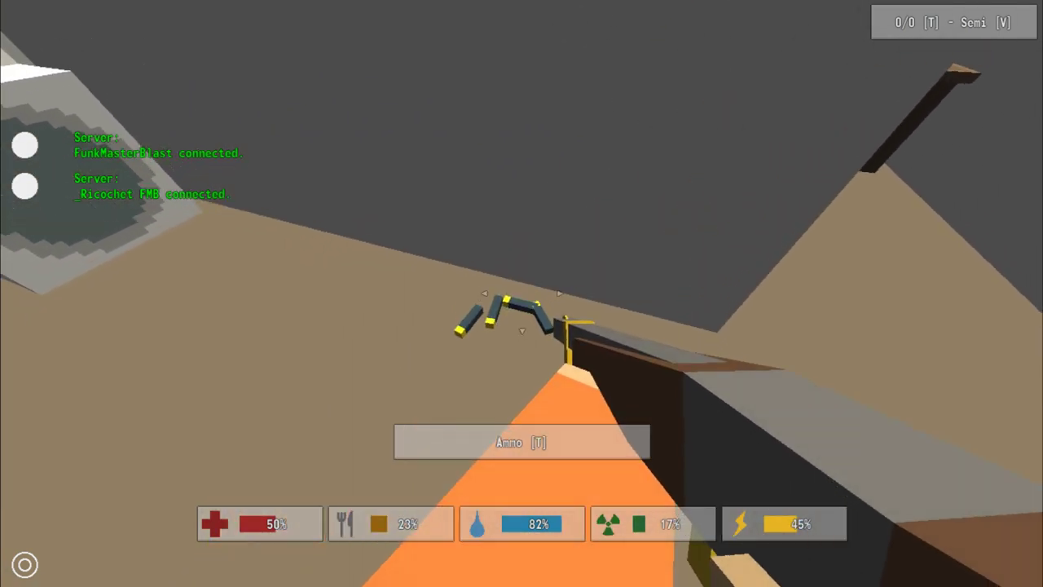
pyautogui.press('f')
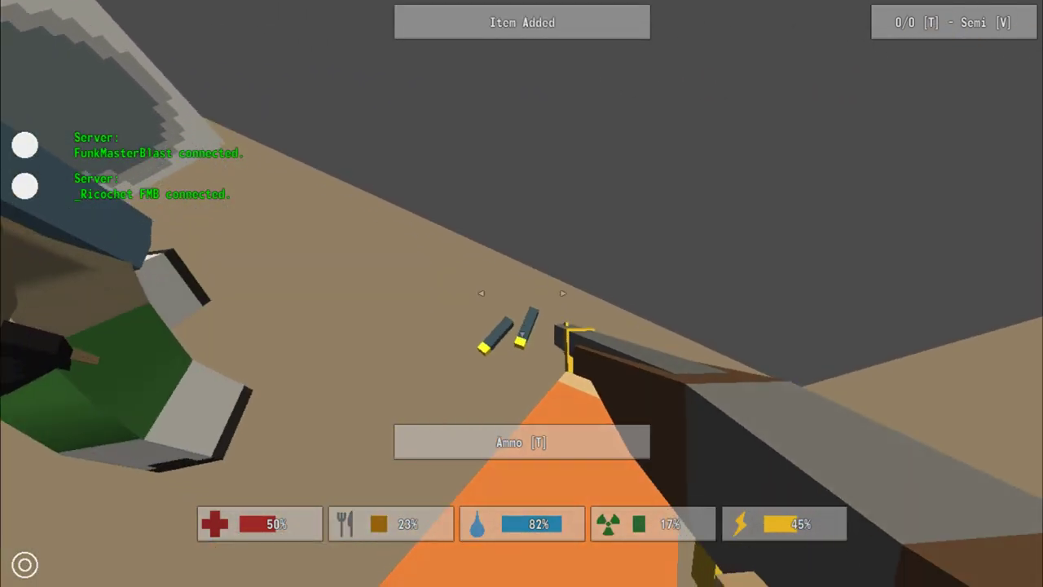
pyautogui.press('f')
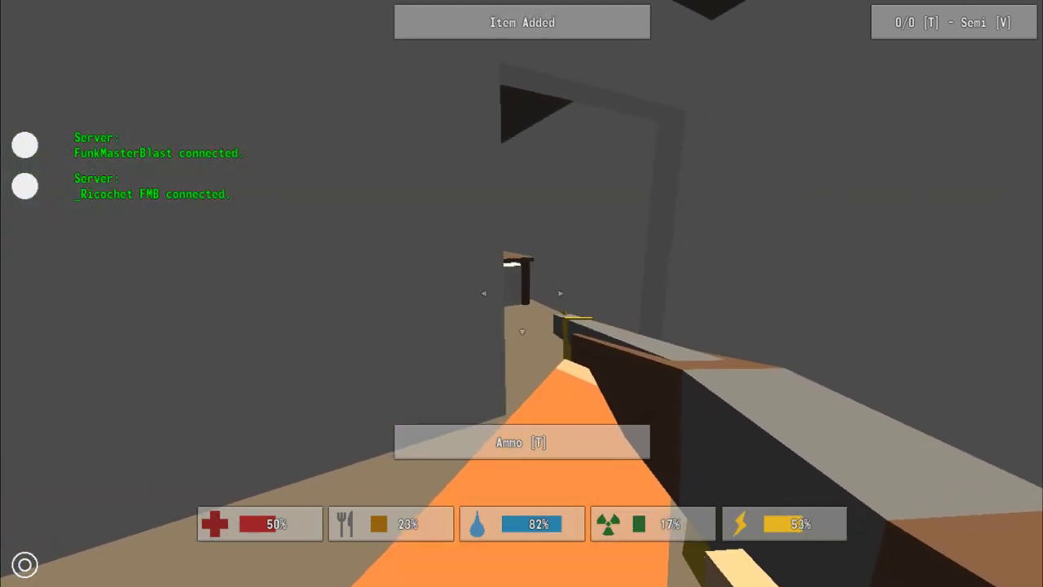
pyautogui.press('g')
pyautogui.press('g')
# - Load slugs into the shotgun one at a time until it reads 4/4
pyautogui.press('t')
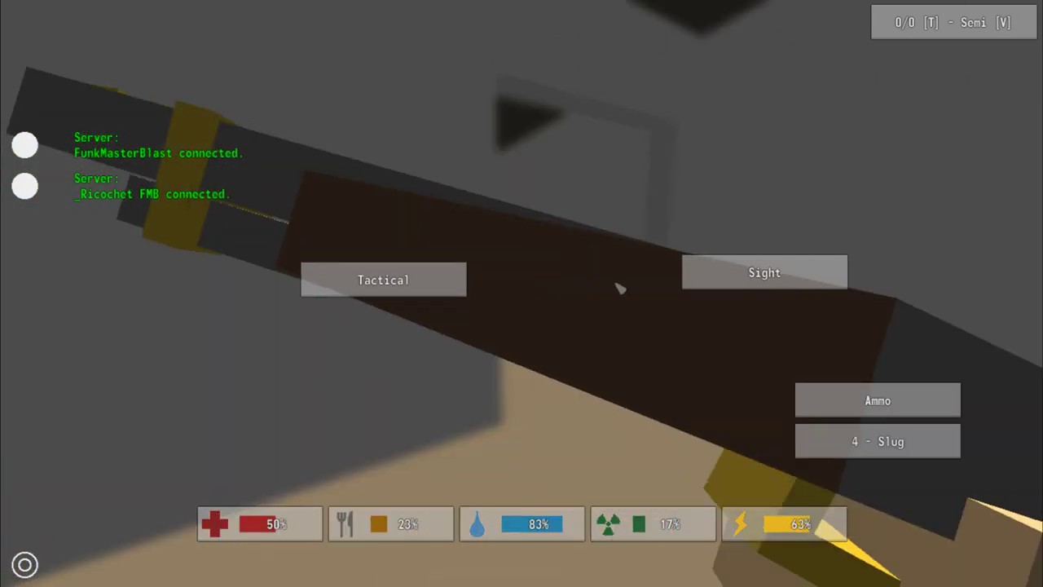
pyautogui.click(878, 441)
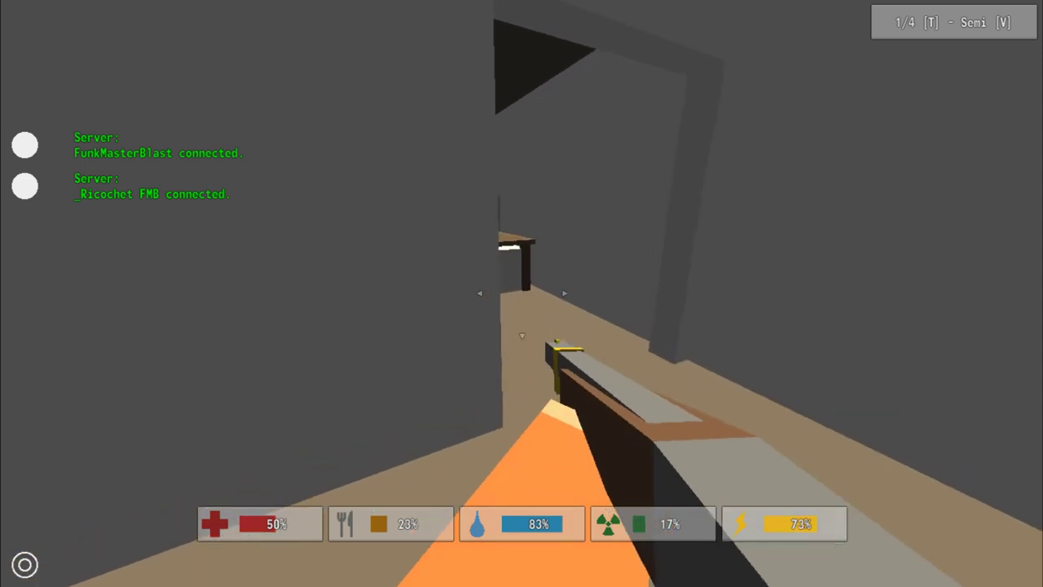
pyautogui.press('g')
pyautogui.press('g')
pyautogui.press('t')
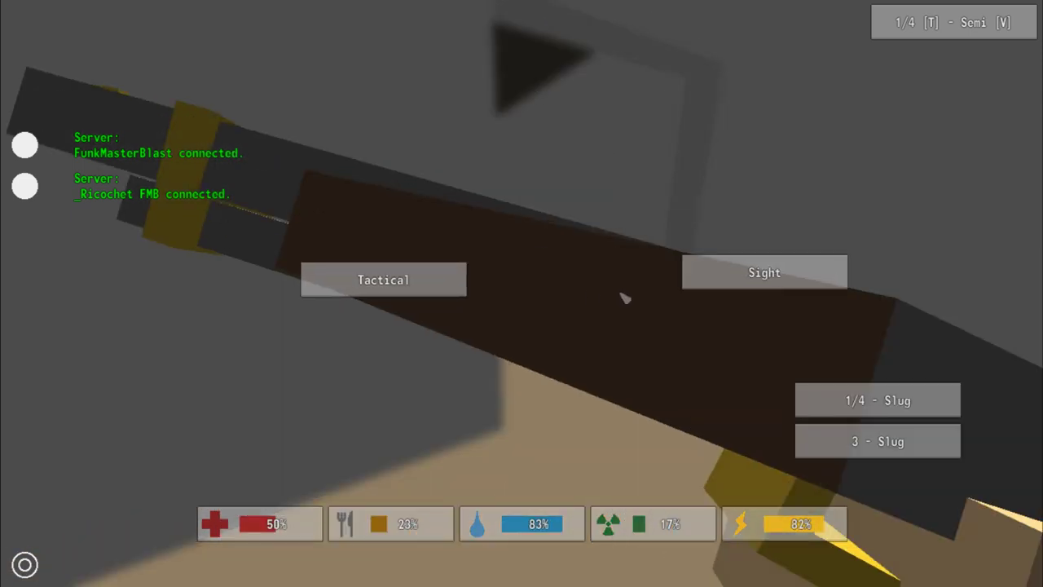
pyautogui.click(877, 441)
pyautogui.press('t')
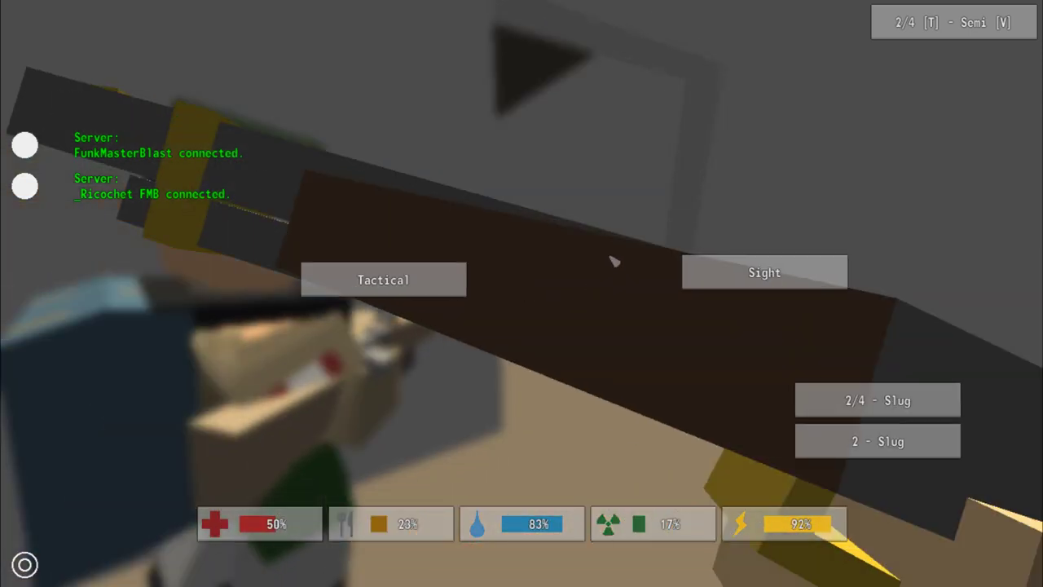
pyautogui.press('t')
pyautogui.press('t')
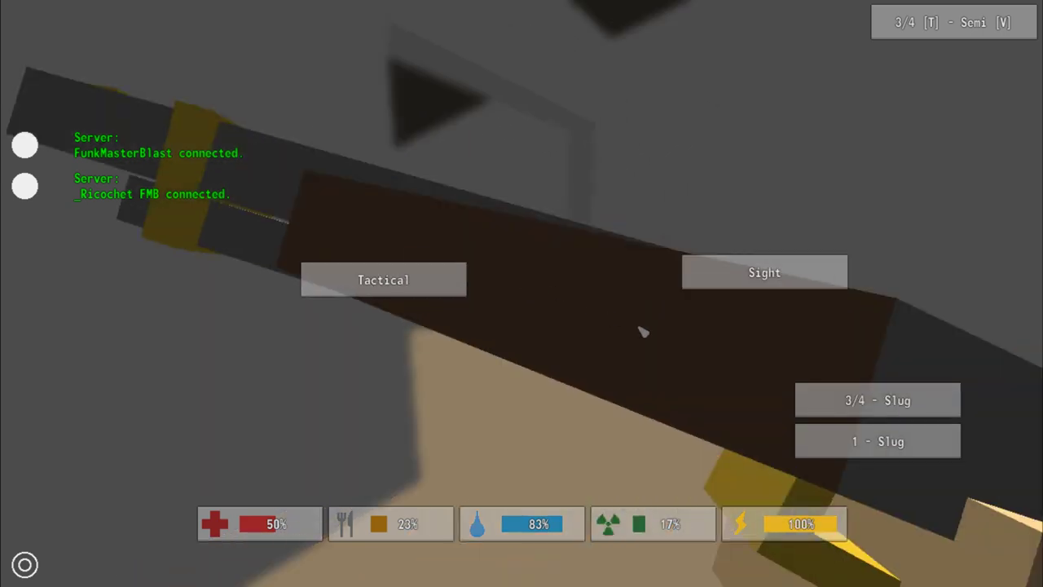
pyautogui.click(877, 441)
pyautogui.press('t')
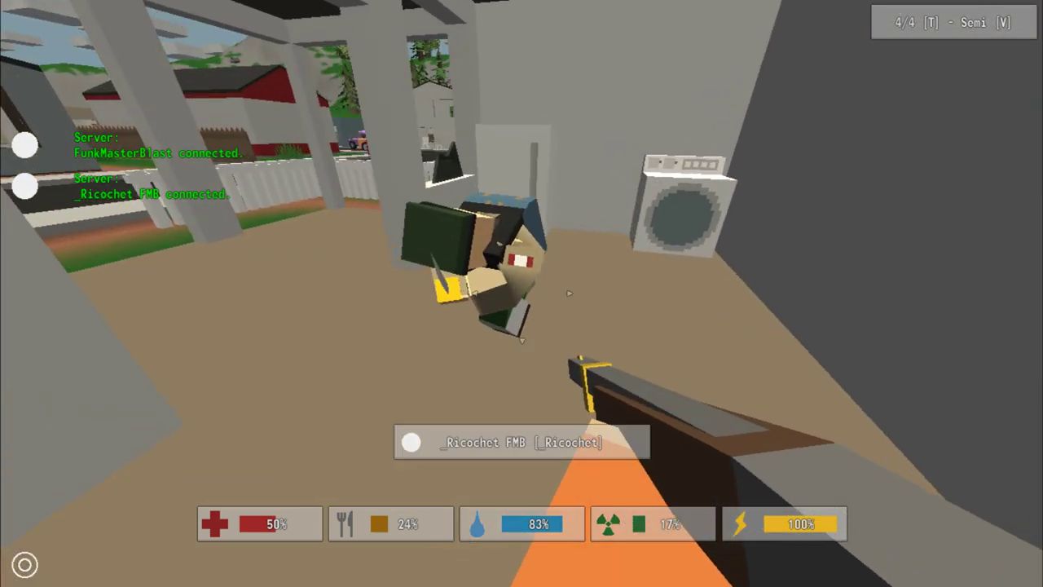
# - Drop the fireaxe from slot 1 and pick up the knife from the floor
pyautogui.press('2')
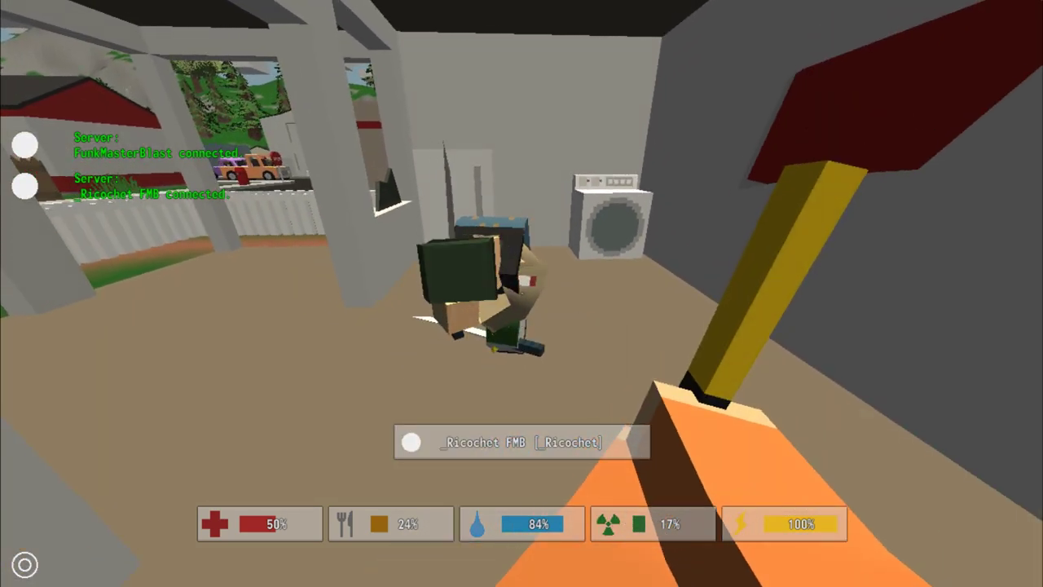
pyautogui.press('g')
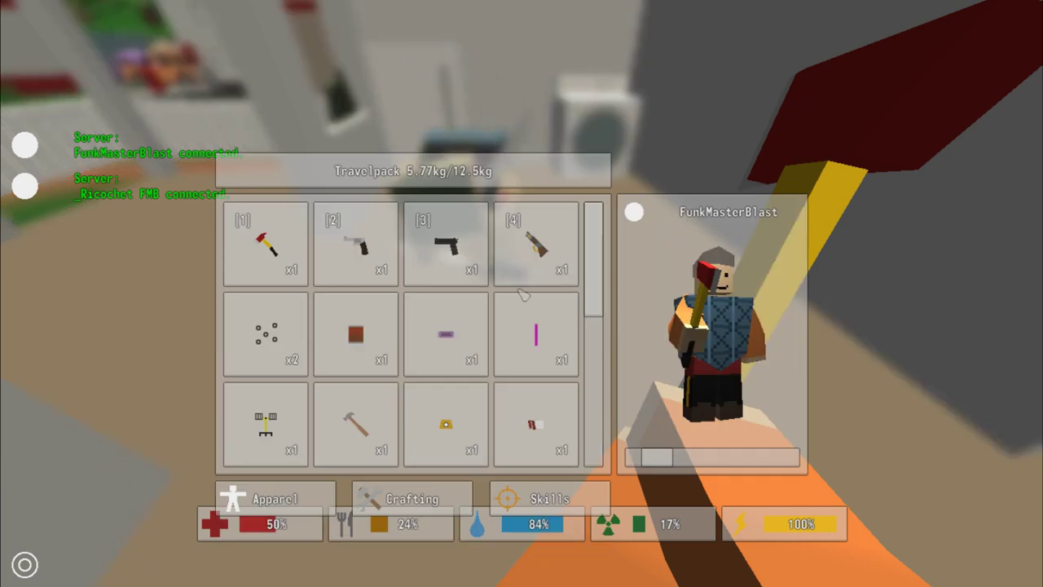
pyautogui.click(560, 119)
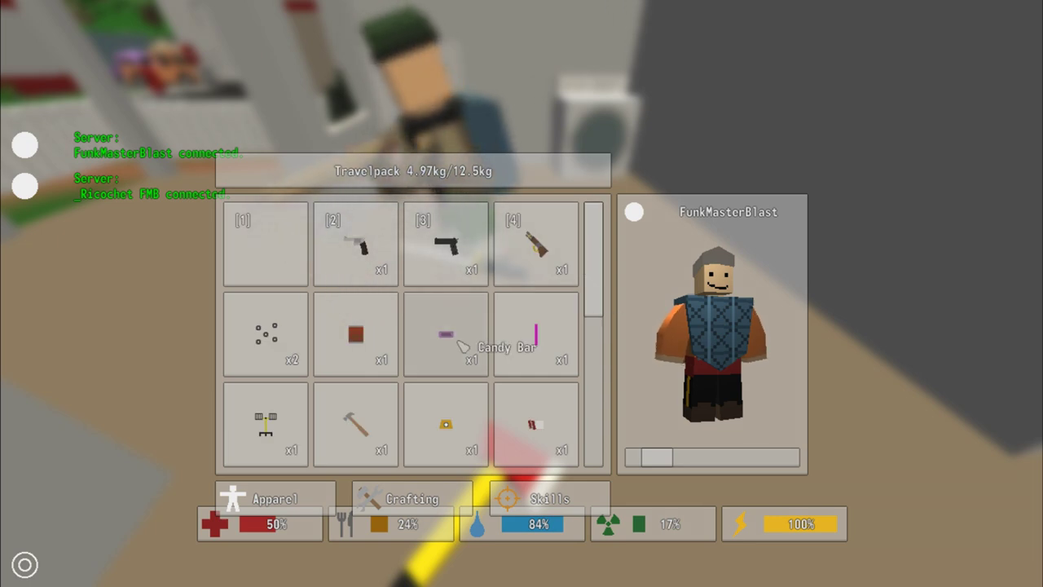
pyautogui.press('g')
pyautogui.press('w')
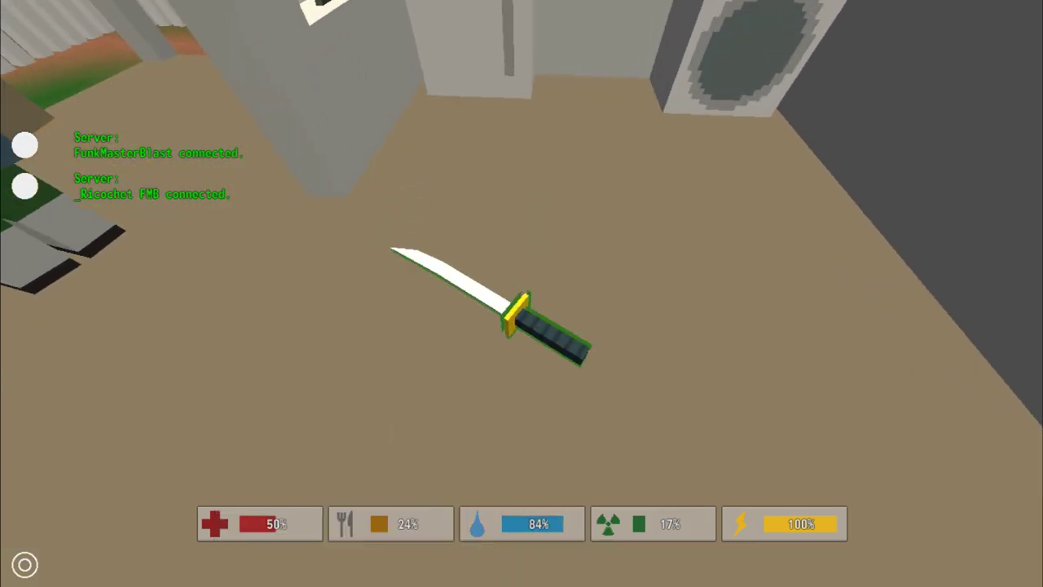
pyautogui.press('f')
pyautogui.press('g')
pyautogui.press('g')
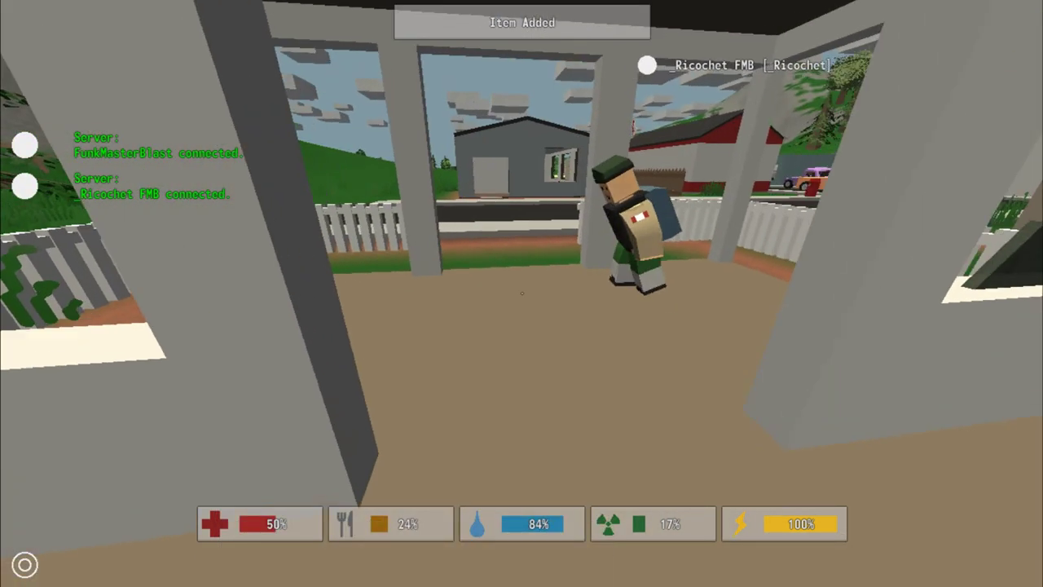
# - Walk out of the gazebo onto the sidewalk and draw the pistol (4/7)
pyautogui.press('w')
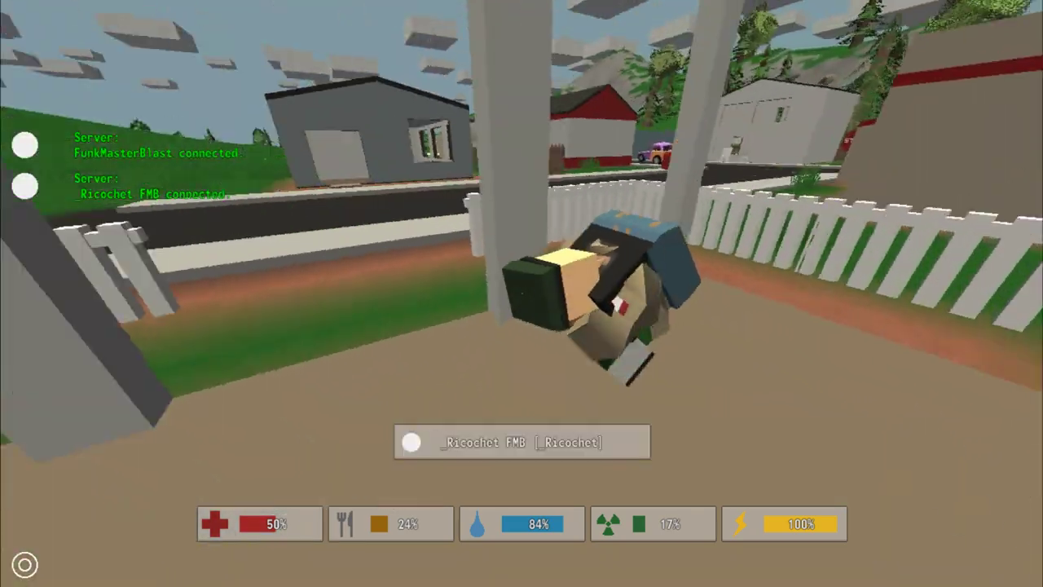
pyautogui.press('s')
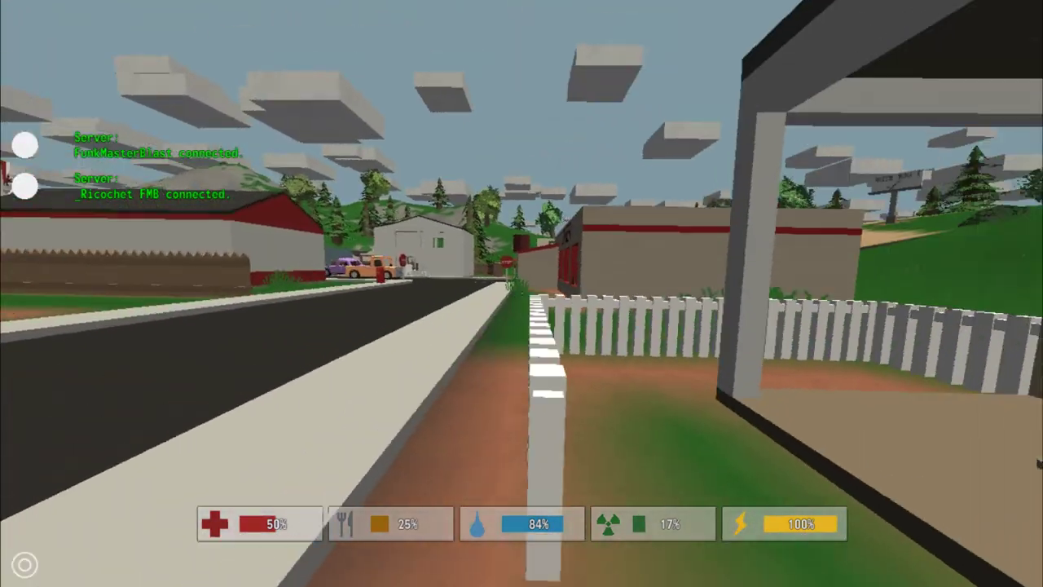
pyautogui.press('w')
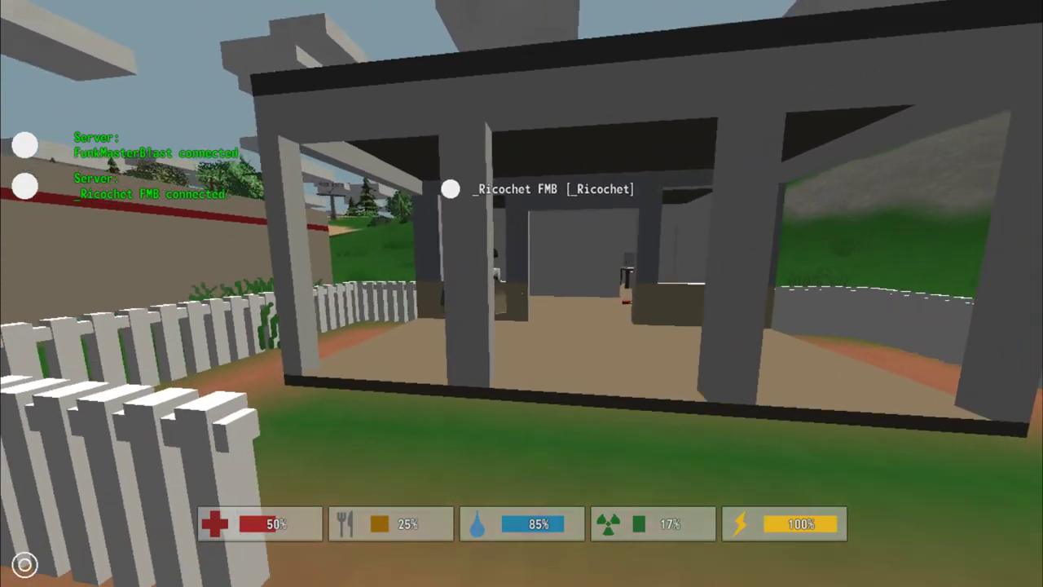
pyautogui.press('w')
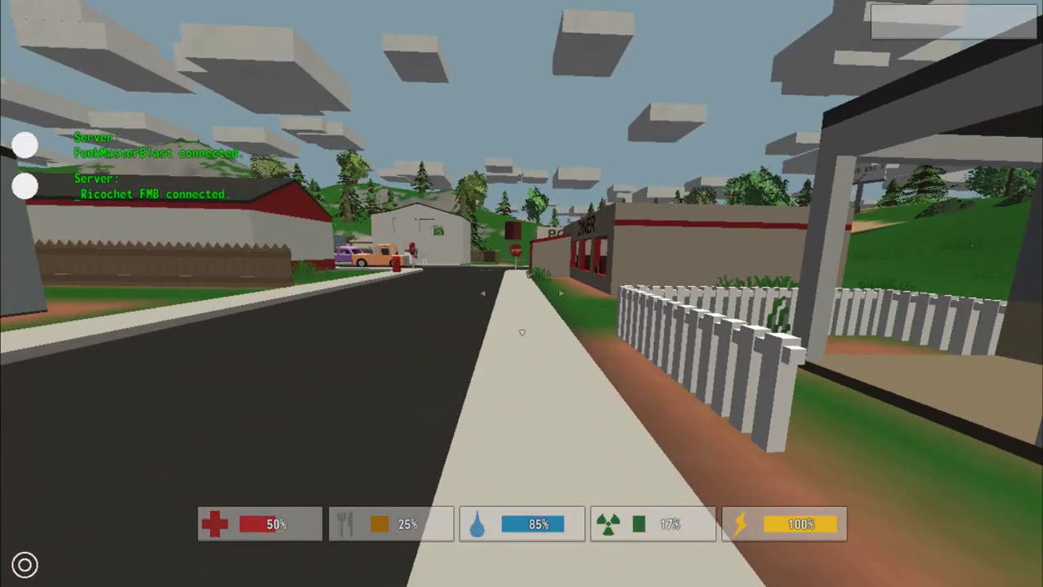
pyautogui.press('1')
pyautogui.press('2')
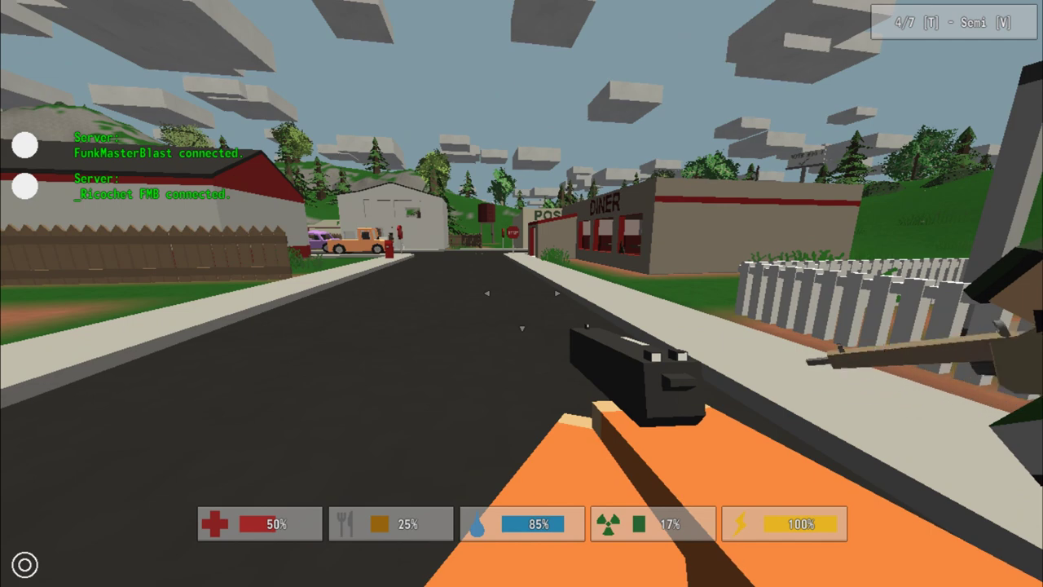
# - Holster the shotgun and run past the orange jeep, purple car and pharmacy to the gas station
pyautogui.press('1')
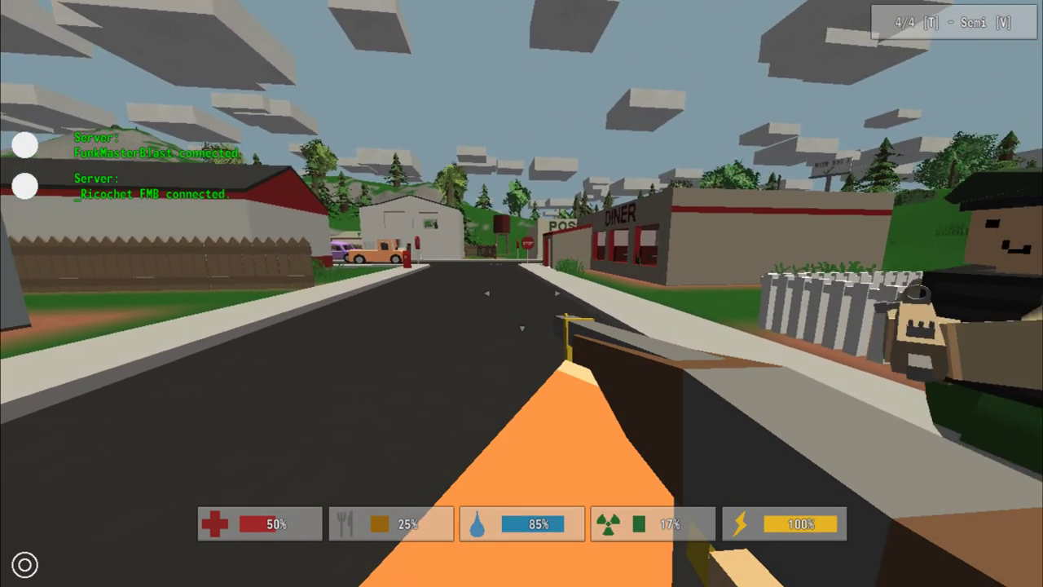
pyautogui.press('3')
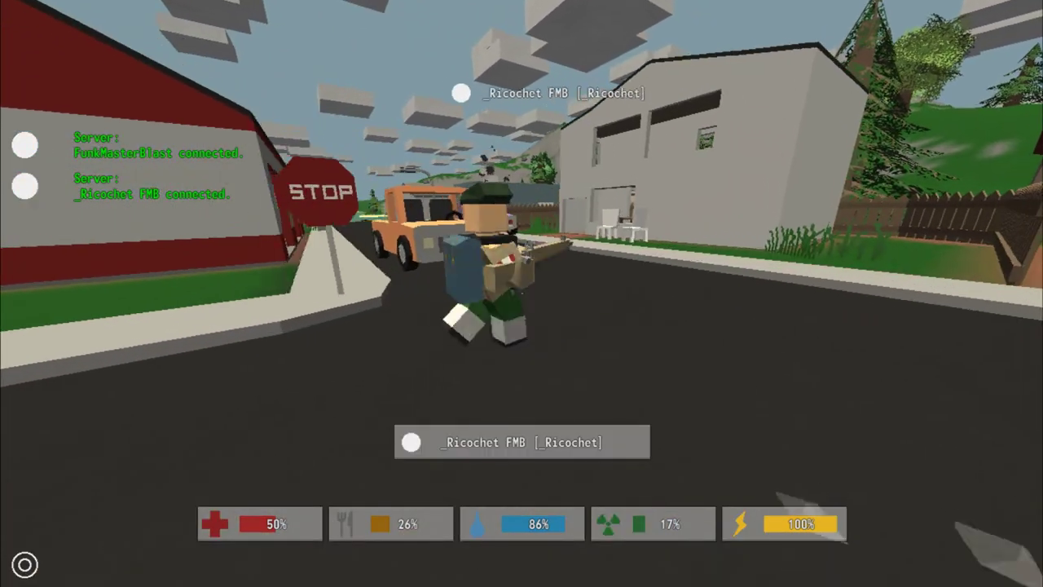
pyautogui.press('w')
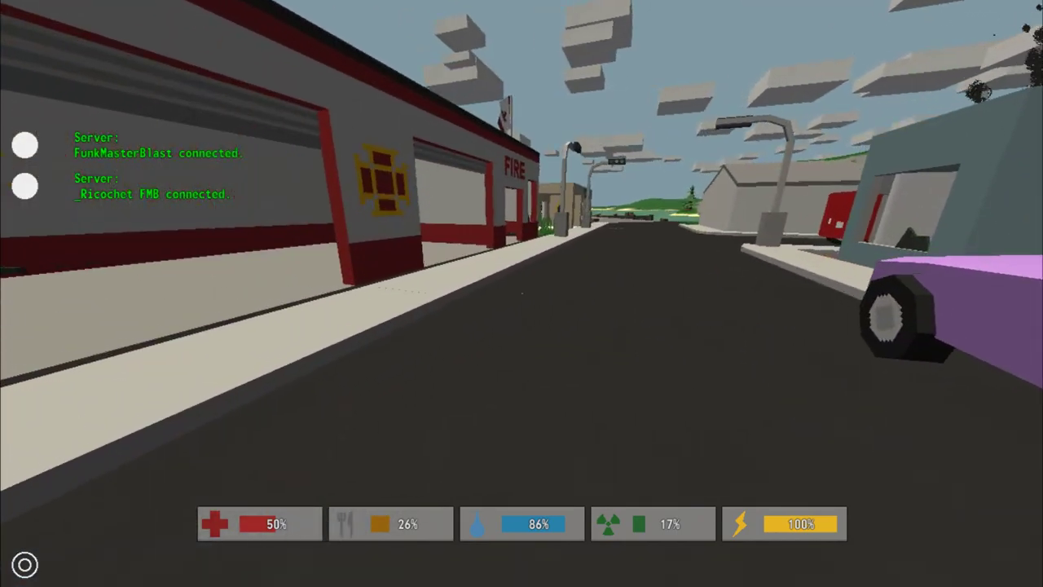
pyautogui.press('w')
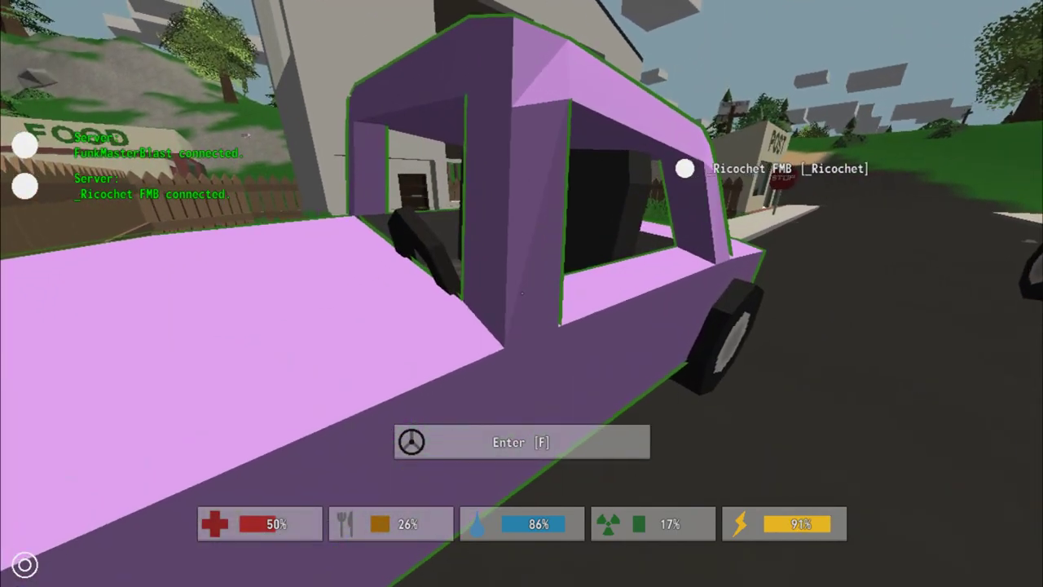
pyautogui.press('w')
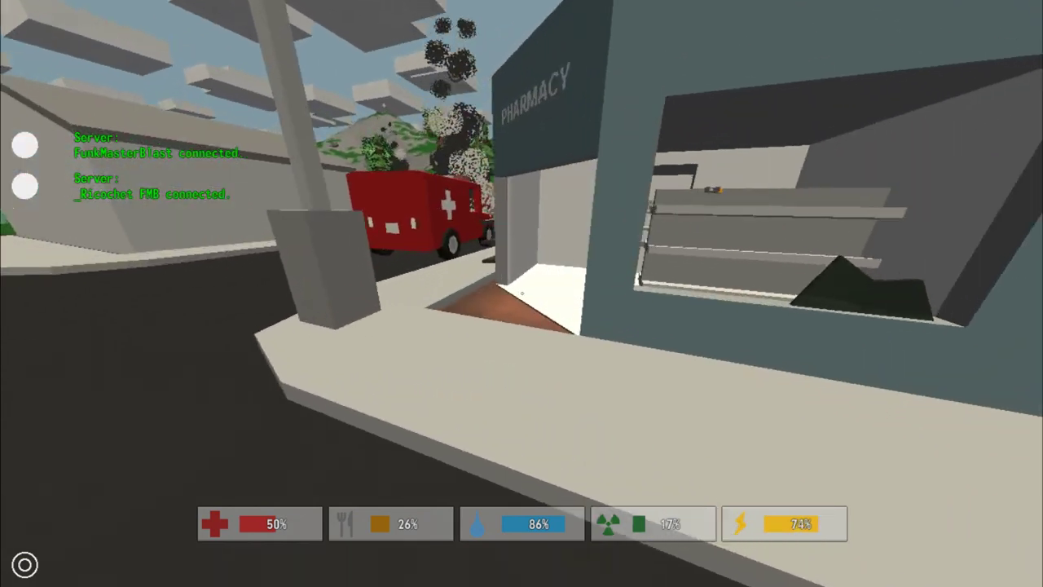
pyautogui.press('w')
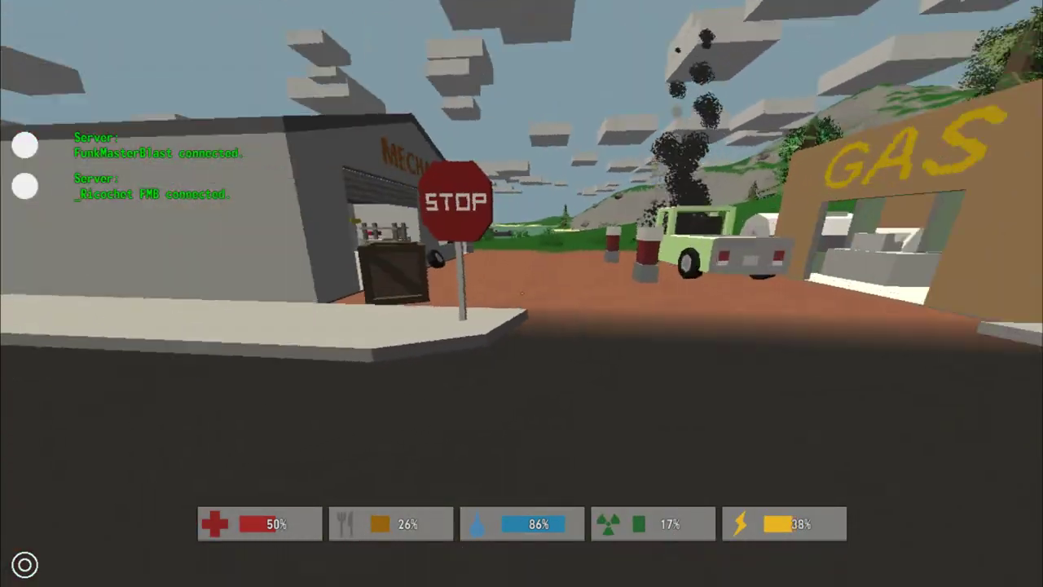
pyautogui.press('w')
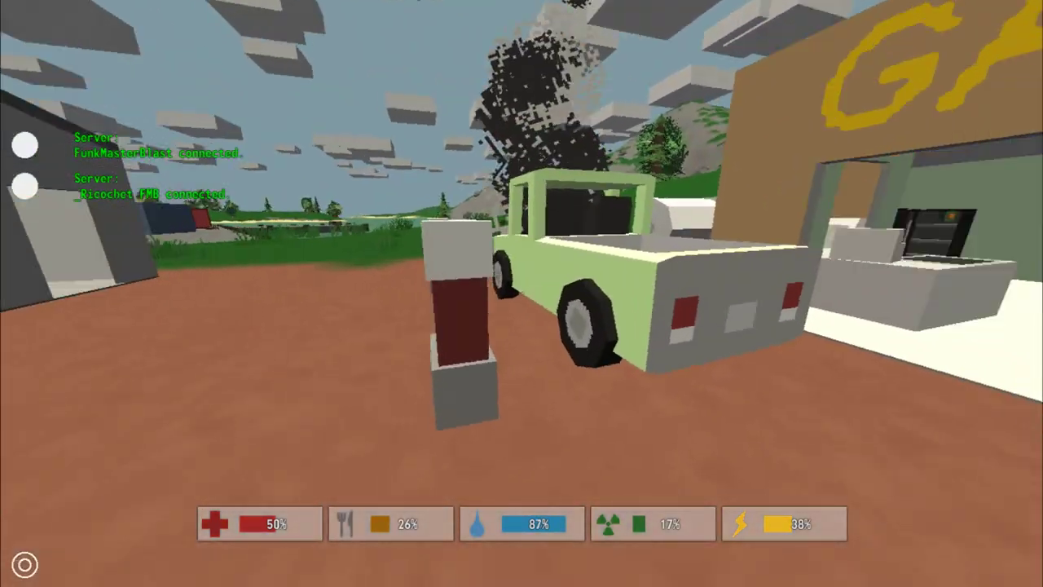
# - Loot an item inside the gas station, back up to the pump, and open the Travelpack (6.67/12.5 kg)
pyautogui.press('w')
pyautogui.press('f')
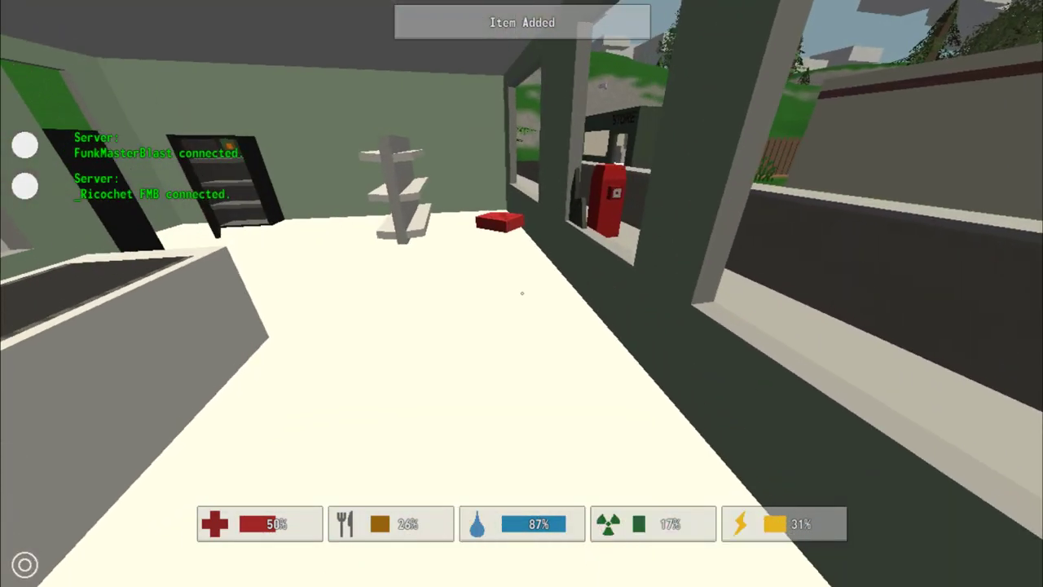
pyautogui.press('w')
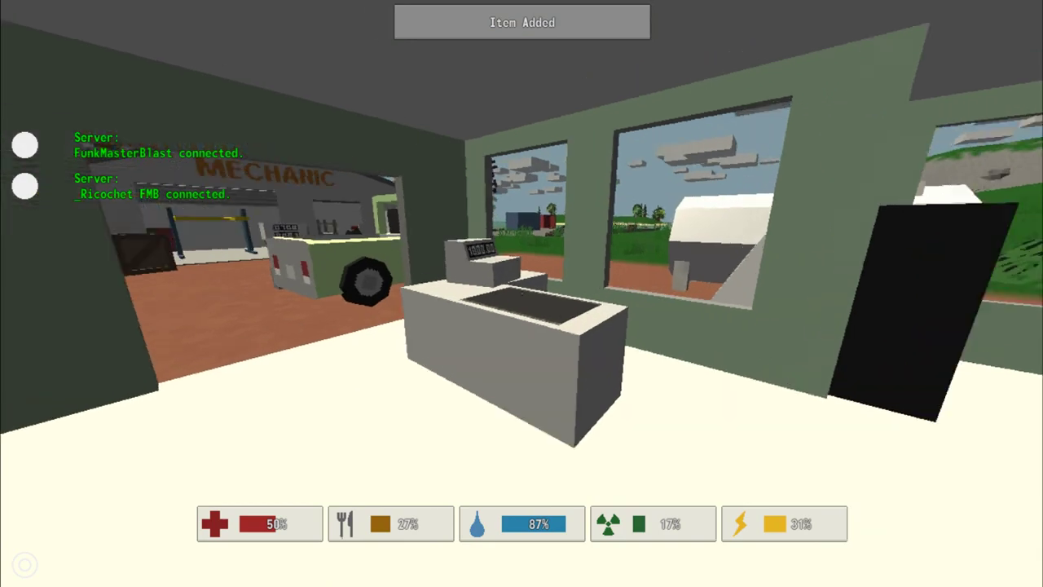
pyautogui.press('w')
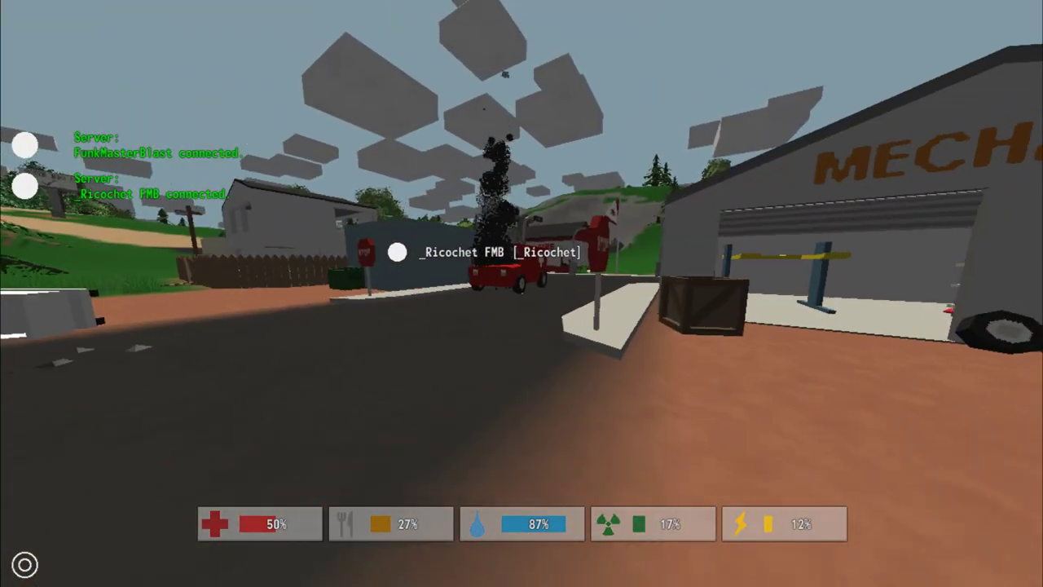
pyautogui.press('w')
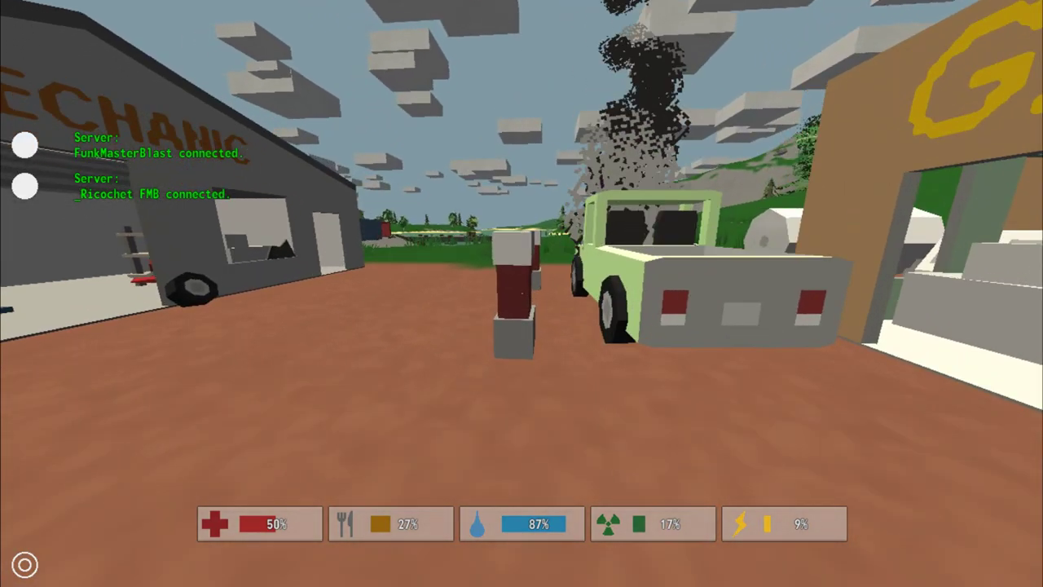
pyautogui.press('s')
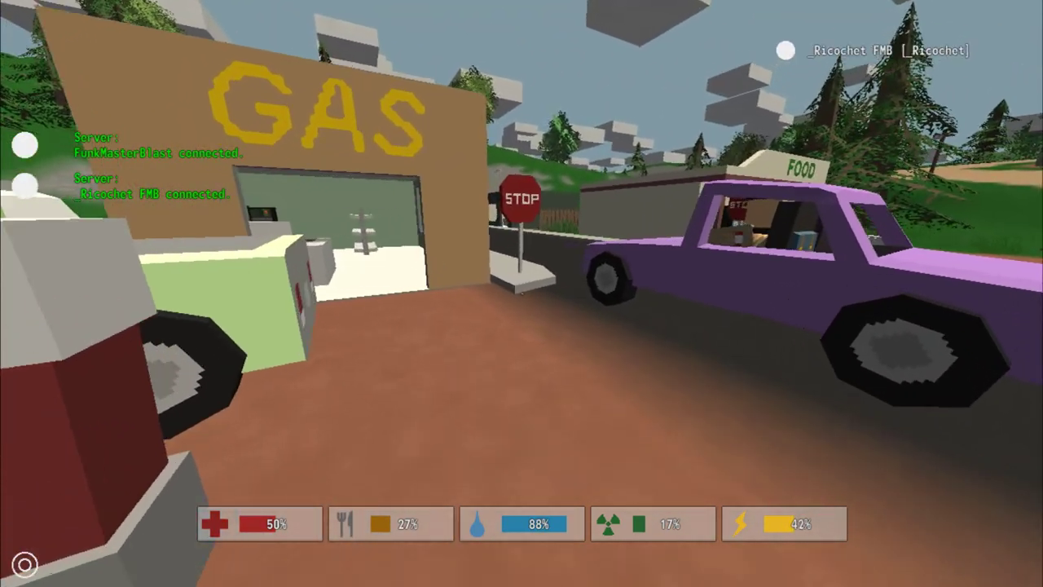
pyautogui.press('g')
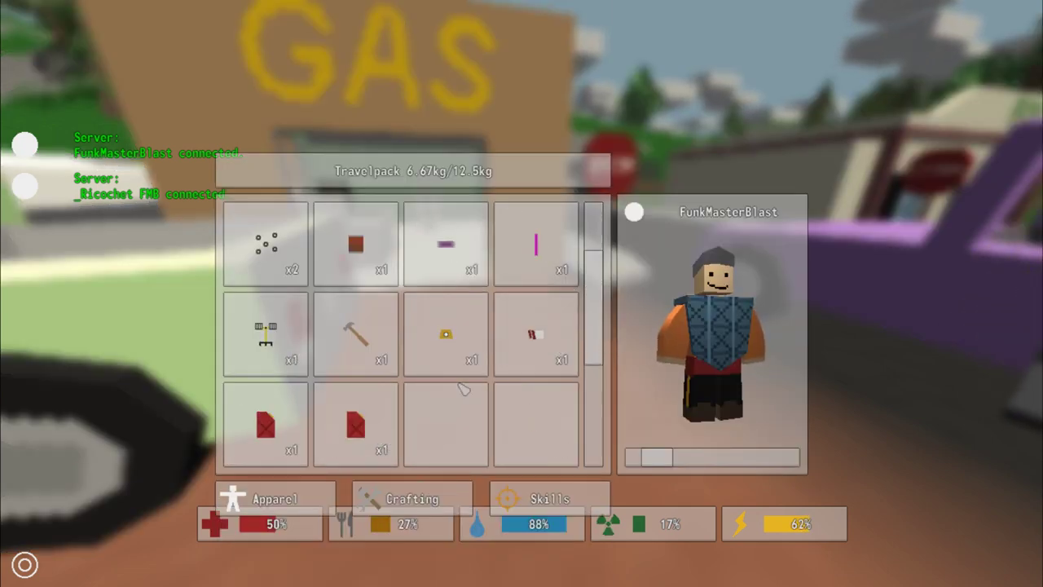
# - Move a gas can from the Travelpack into quick slot 3 and close the pack
pyautogui.rightClick(355, 423)
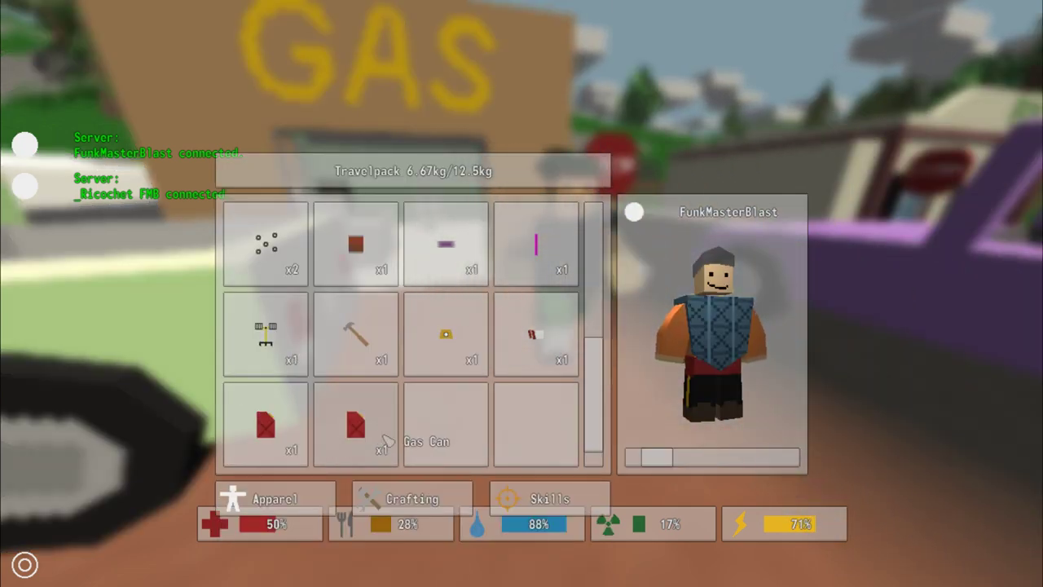
pyautogui.moveTo(383, 440); pyautogui.dragTo(375, 436)
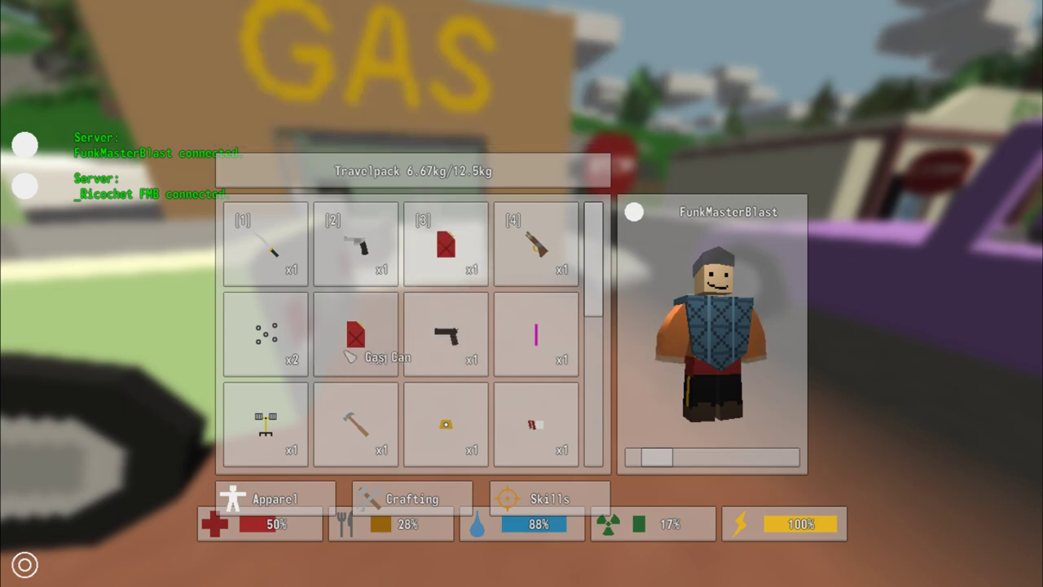
pyautogui.press('Tab')
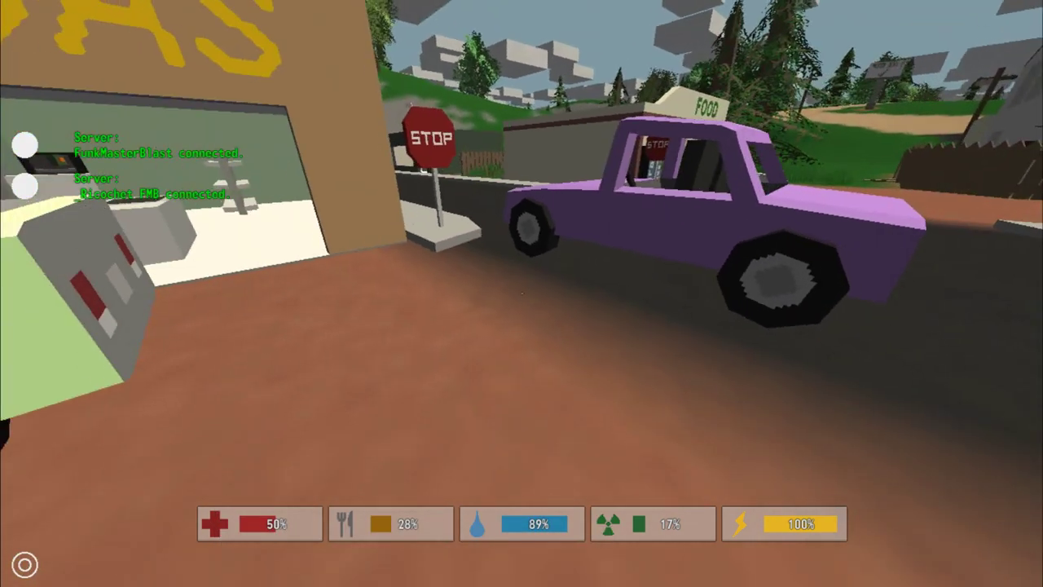
# - Carry the gas can between the purple car and the station fuel pump, checking the car's fuel
pyautogui.press('w')
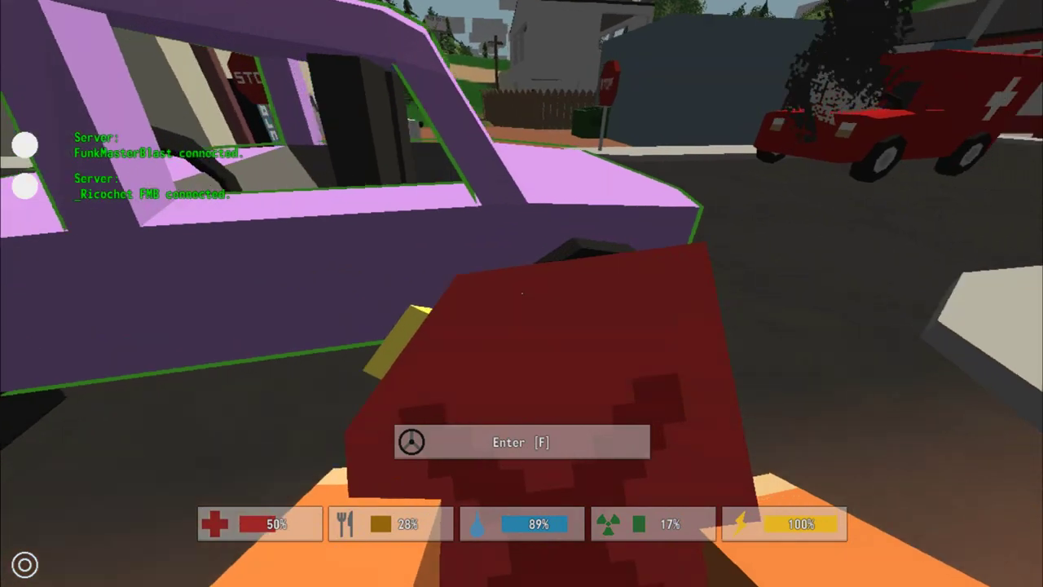
pyautogui.press('w')
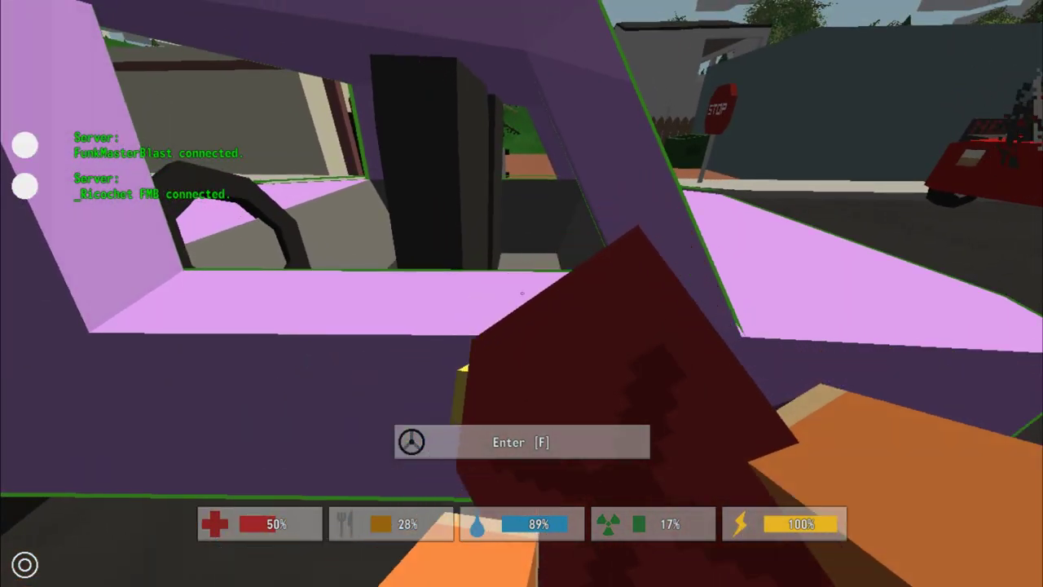
pyautogui.press('w')
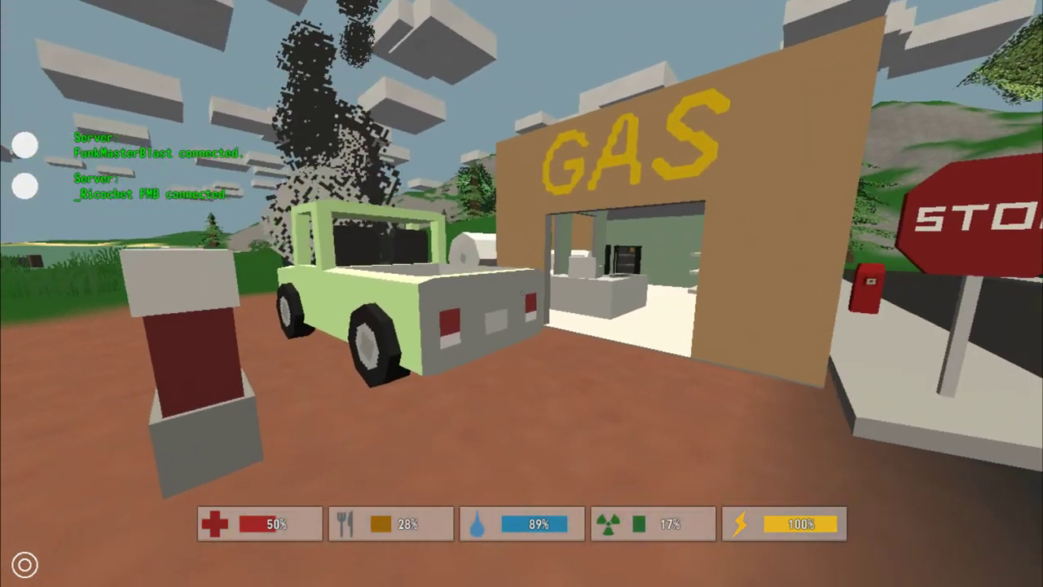
pyautogui.press('w')
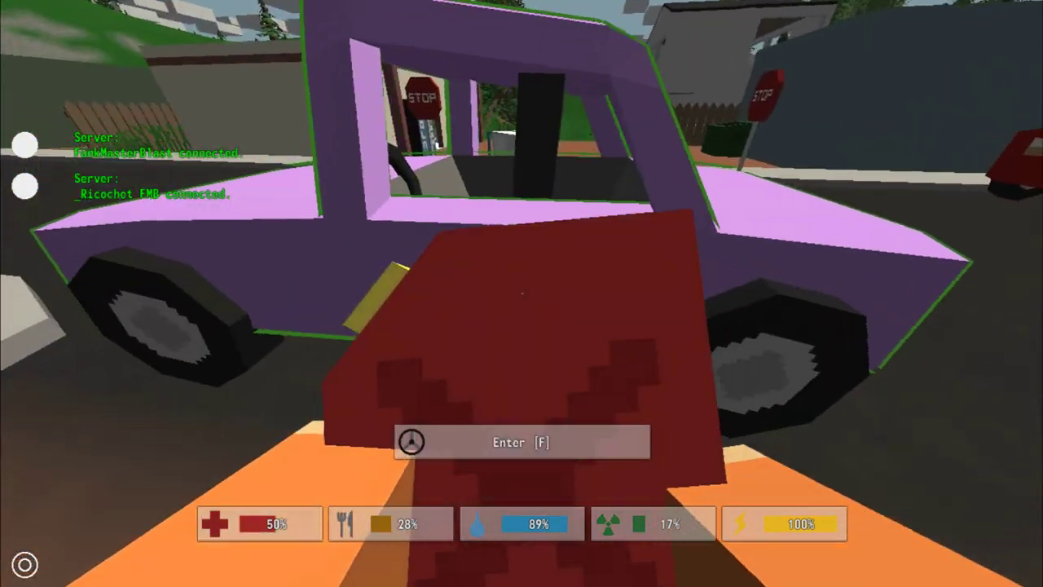
pyautogui.press('w')
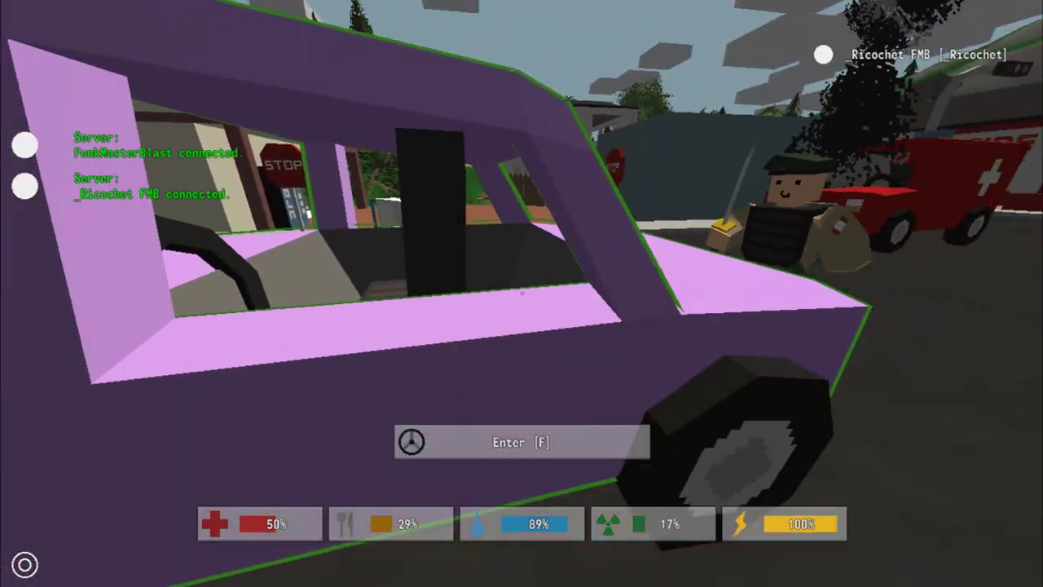
pyautogui.press('w')
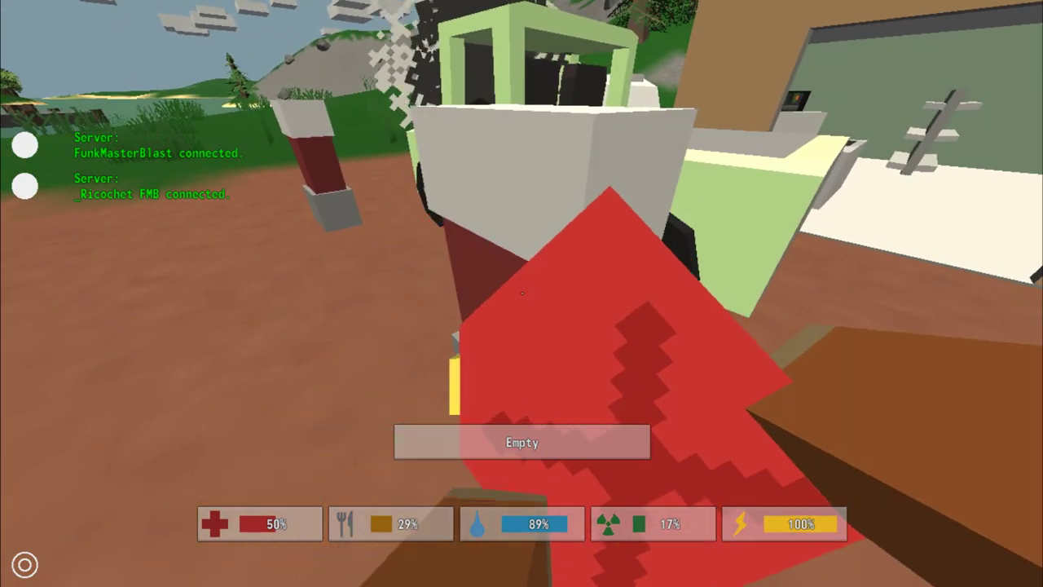
pyautogui.press('w')
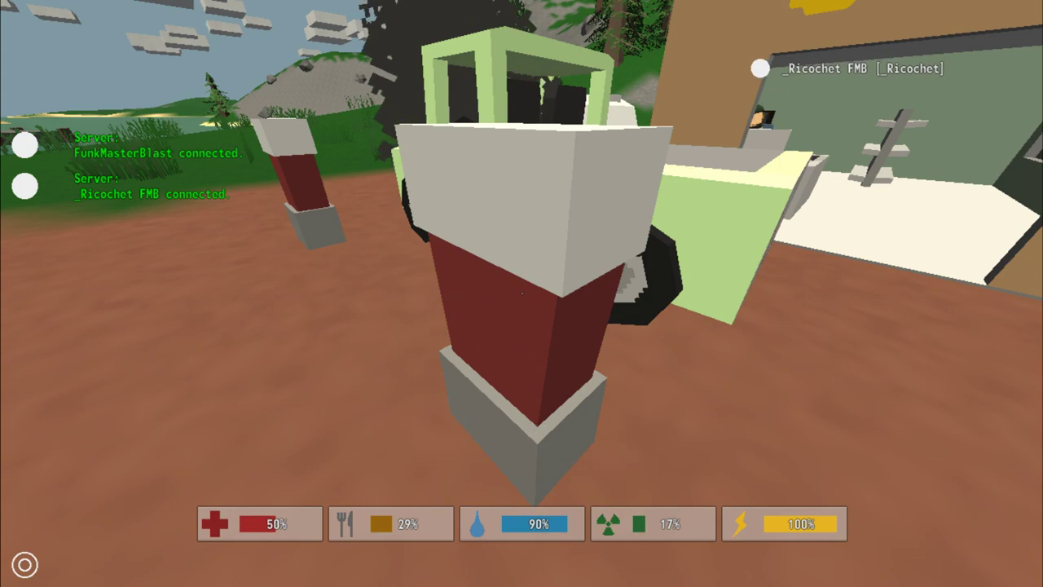
pyautogui.press('w')
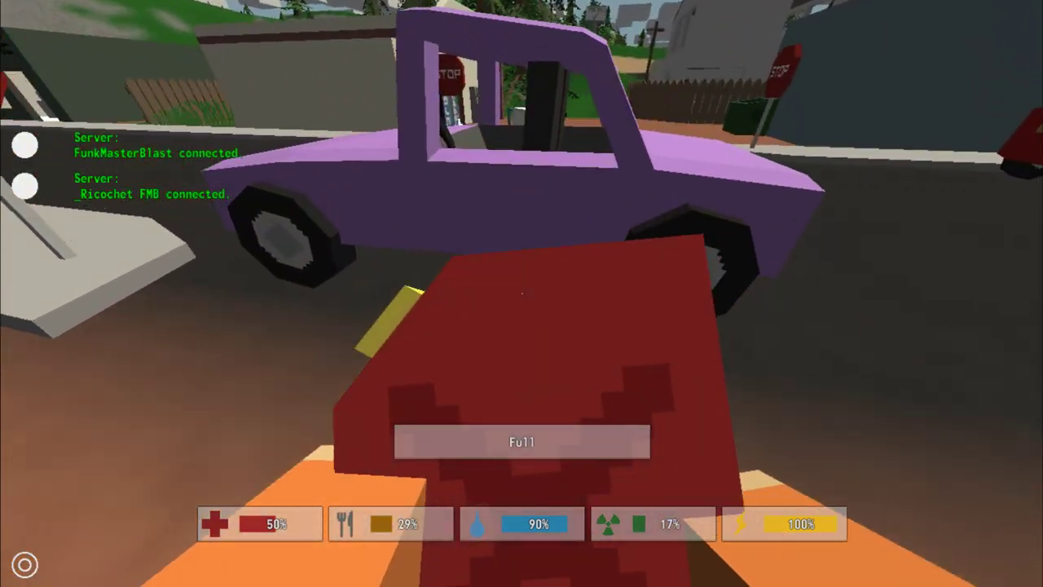
pyautogui.press('w')
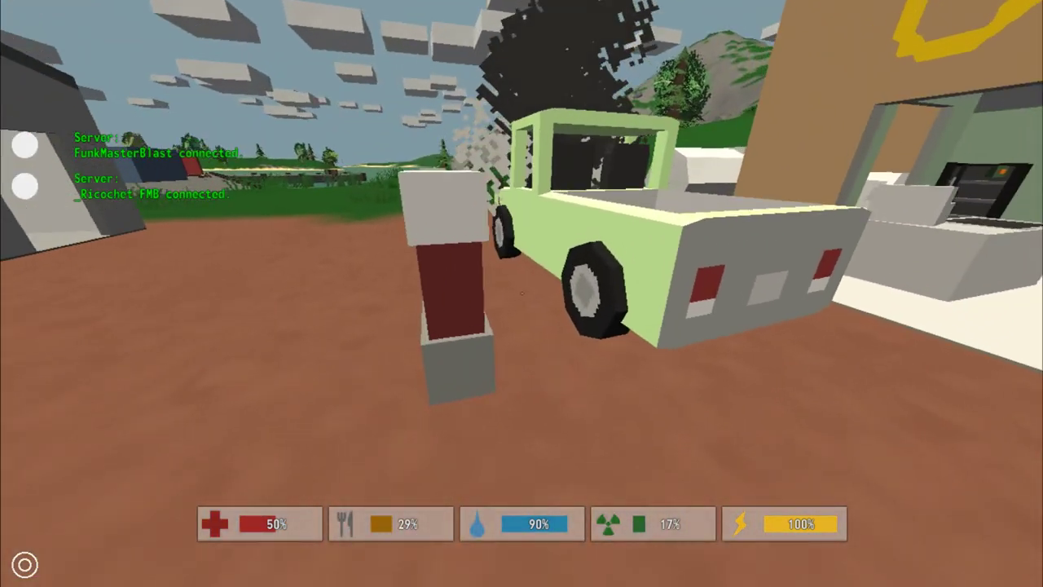
# - Try filling the gas can at the empty pump, then stow it and enter the Mechanic garage
pyautogui.press('w')
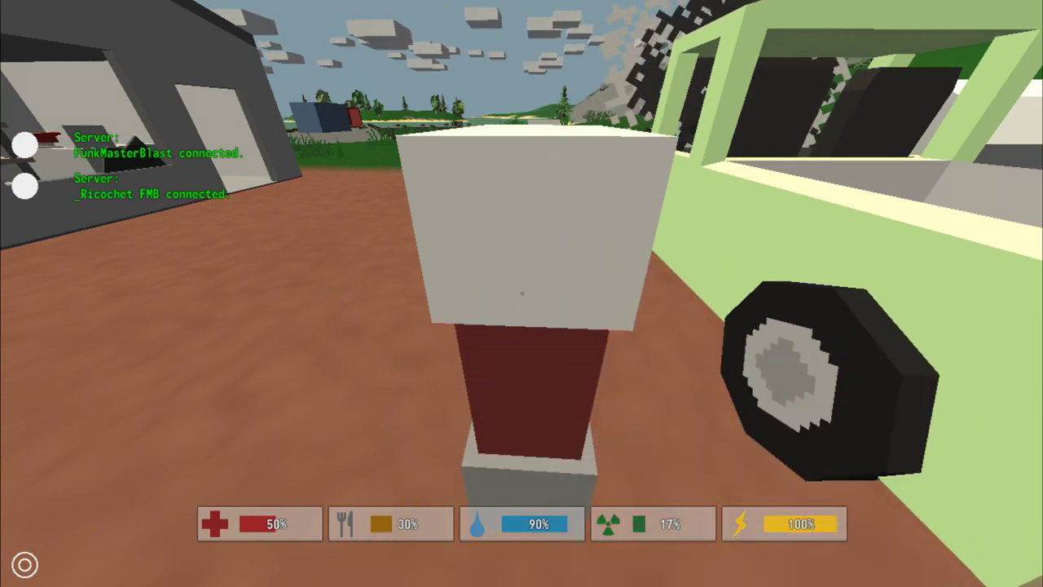
pyautogui.click(522, 294)
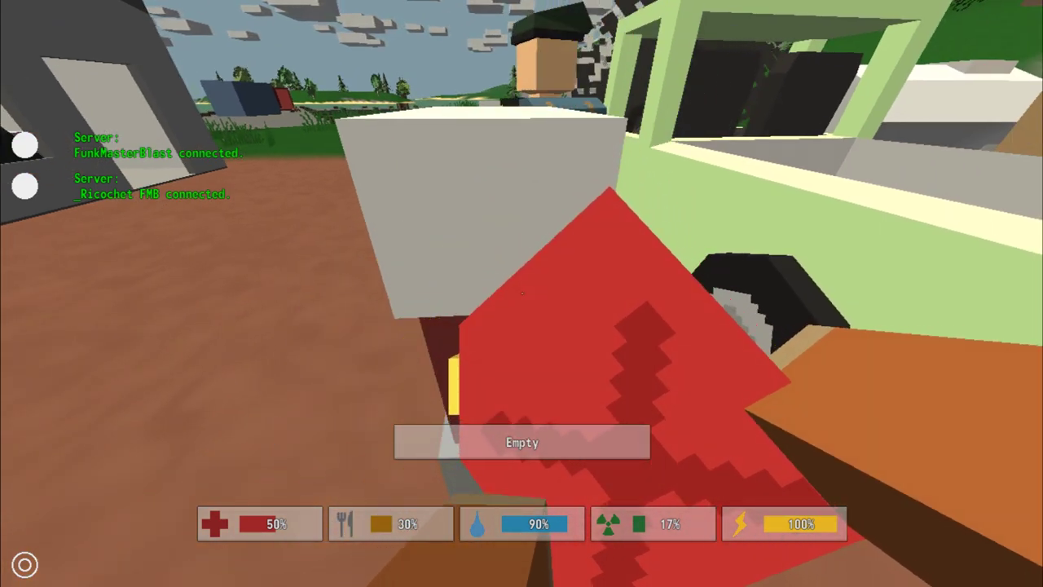
pyautogui.press('x')
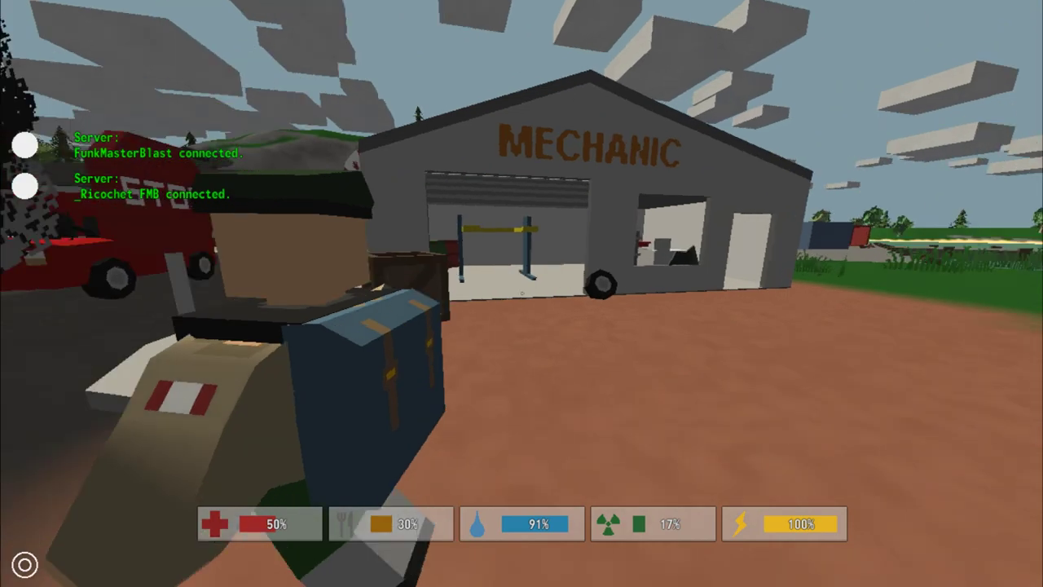
pyautogui.press('...')
pyautogui.press('w')
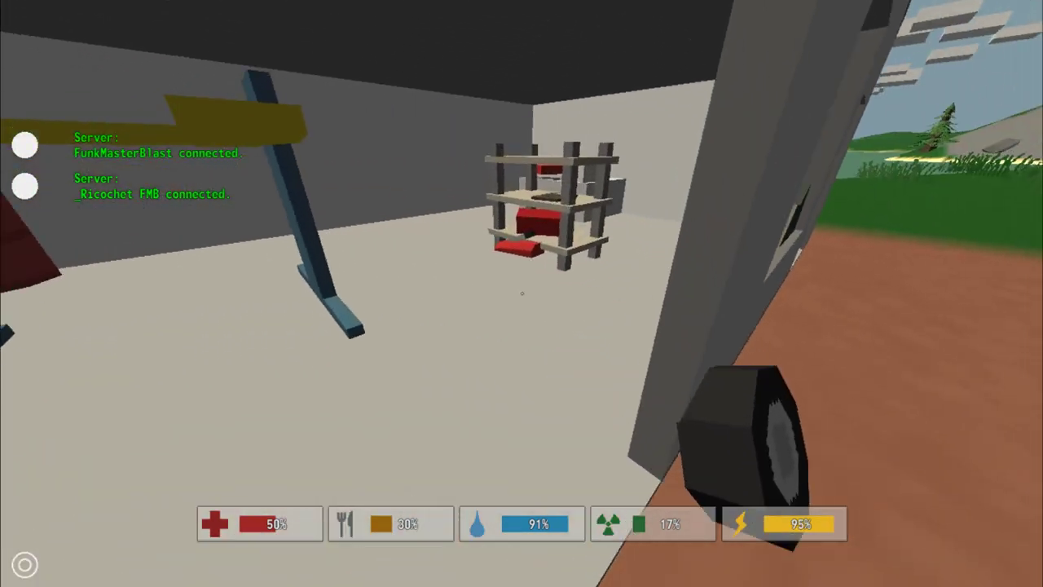
# - Search the Mechanic garage shelf and the counter holding the gas can and car jack
pyautogui.press('w')
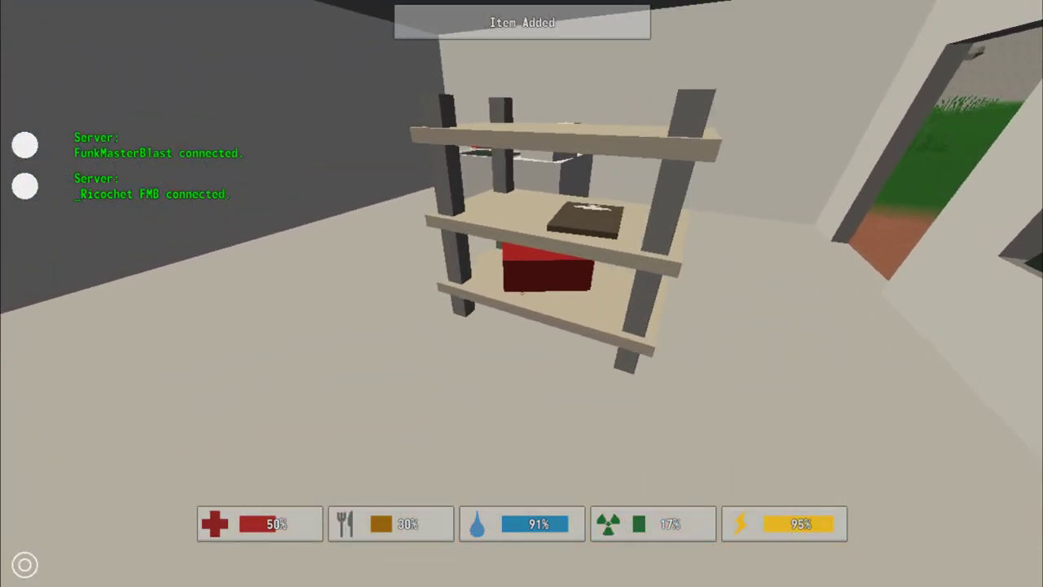
pyautogui.press('w')
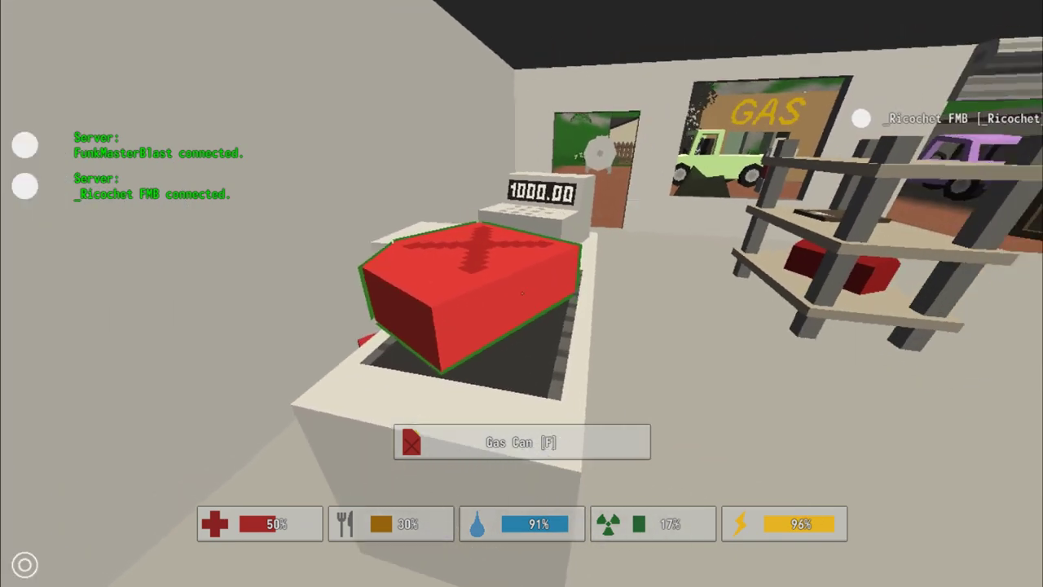
pyautogui.press('w')
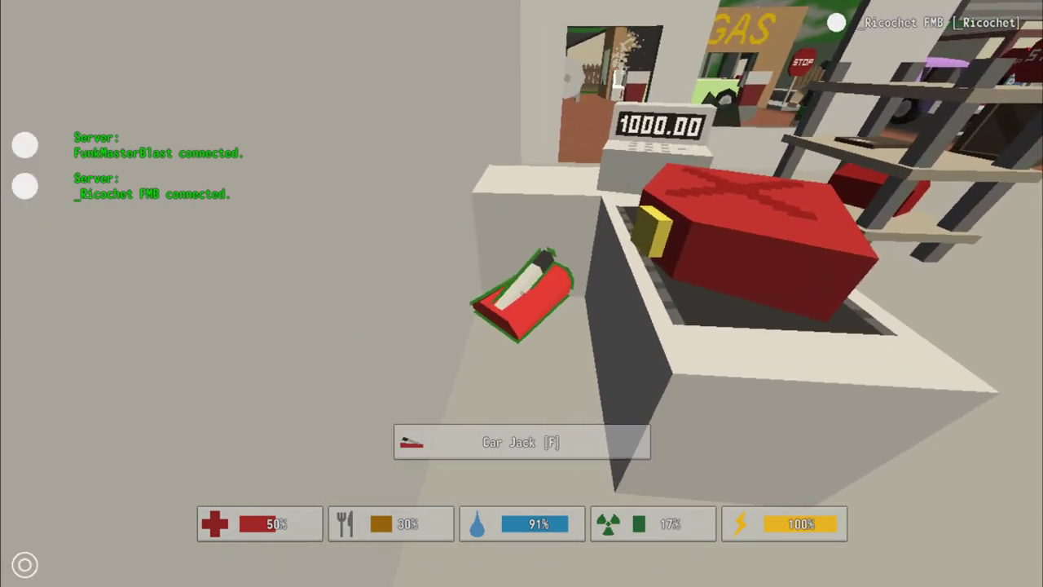
pyautogui.press('w')
# - Walk out of the garage past the stop sign to the side of the purple car
pyautogui.press('w')
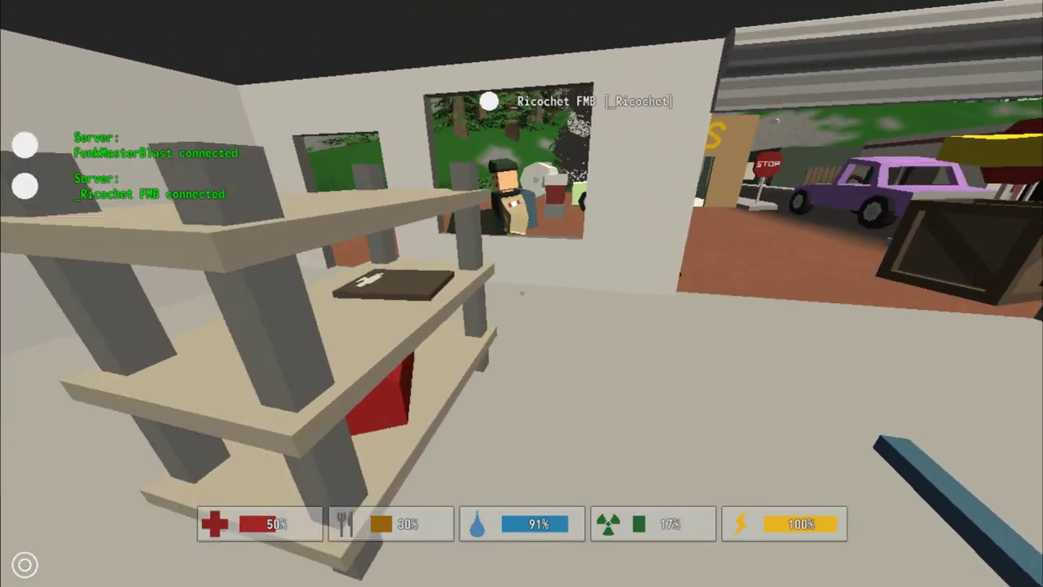
pyautogui.press('w')
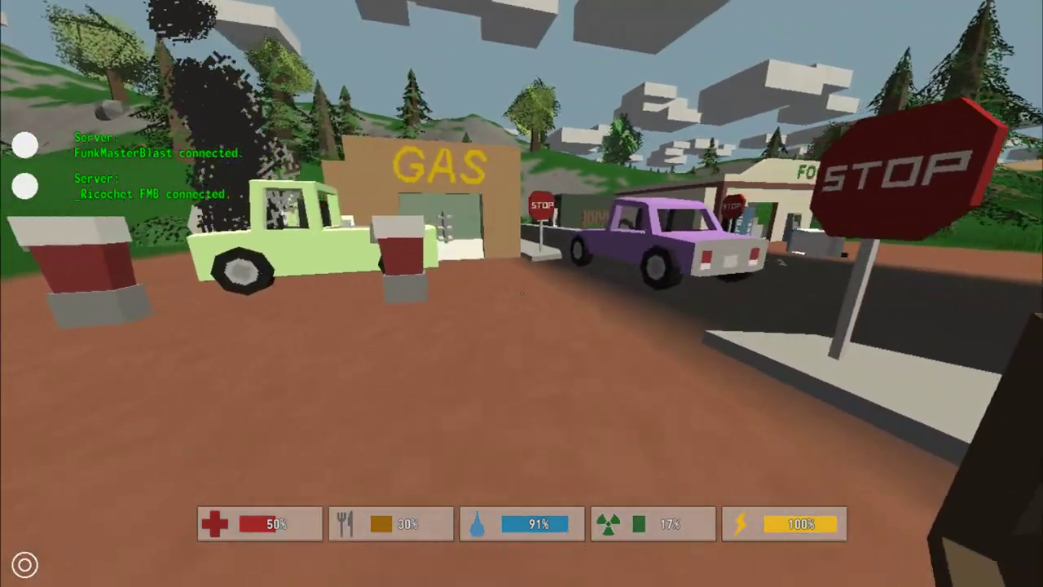
pyautogui.press('w')
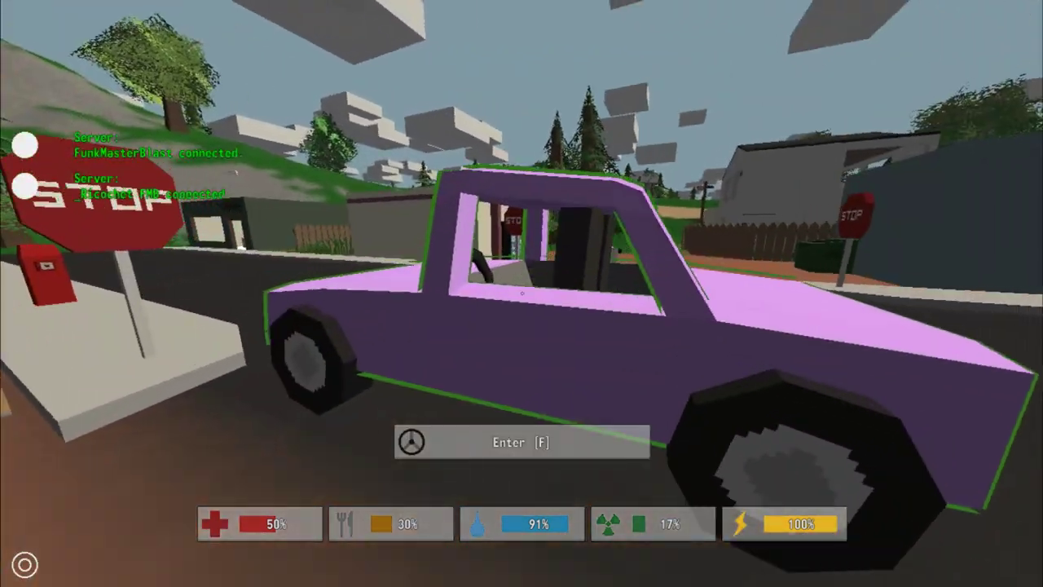
pyautogui.press('w')
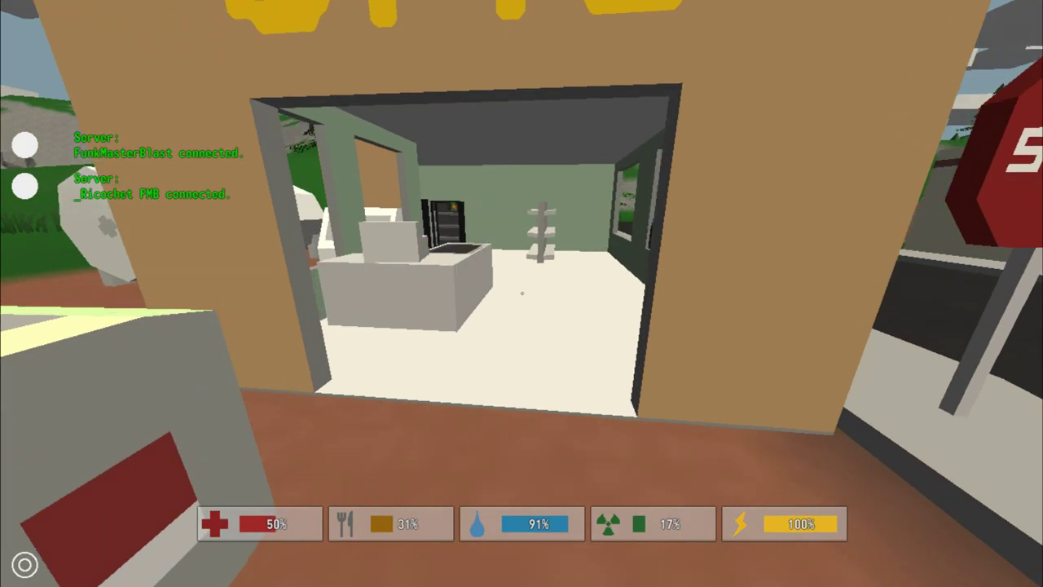
pyautogui.press('w')
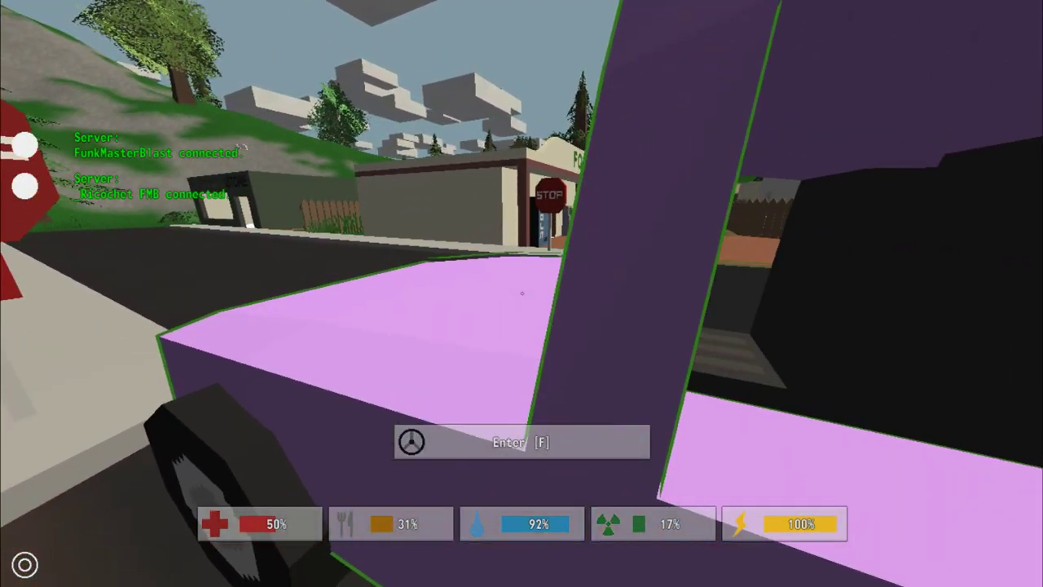
pyautogui.press('w')
pyautogui.press('w')
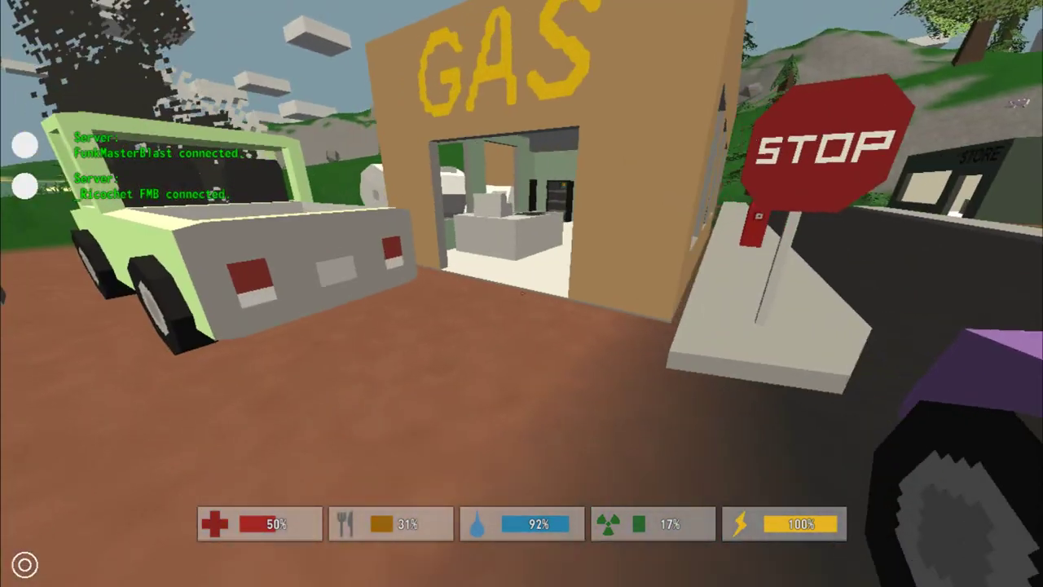
# - Walk up the street to the vending machine by the other player and strike it twice
pyautogui.press('w')
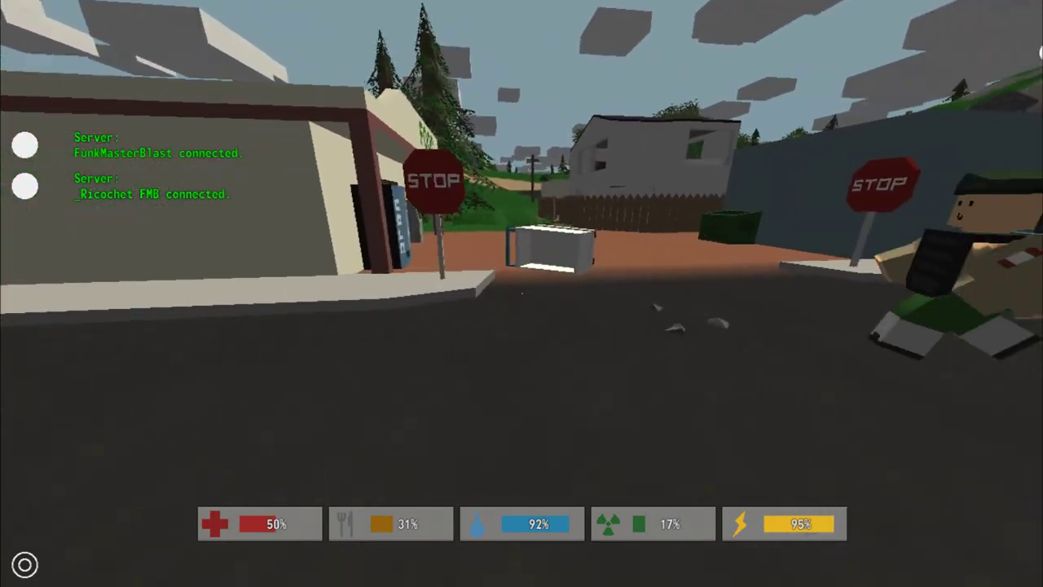
pyautogui.press('w')
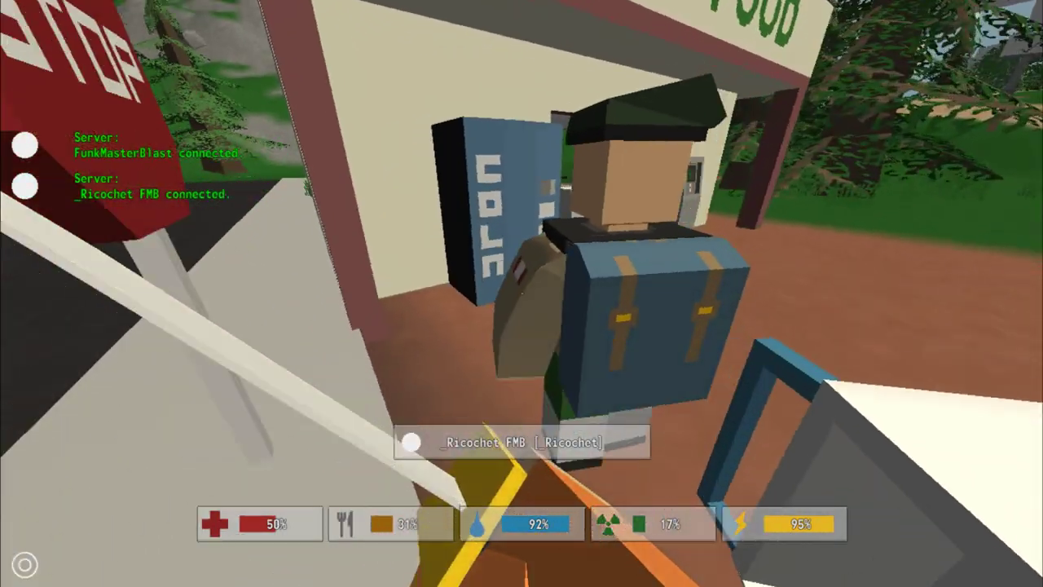
pyautogui.press('w')
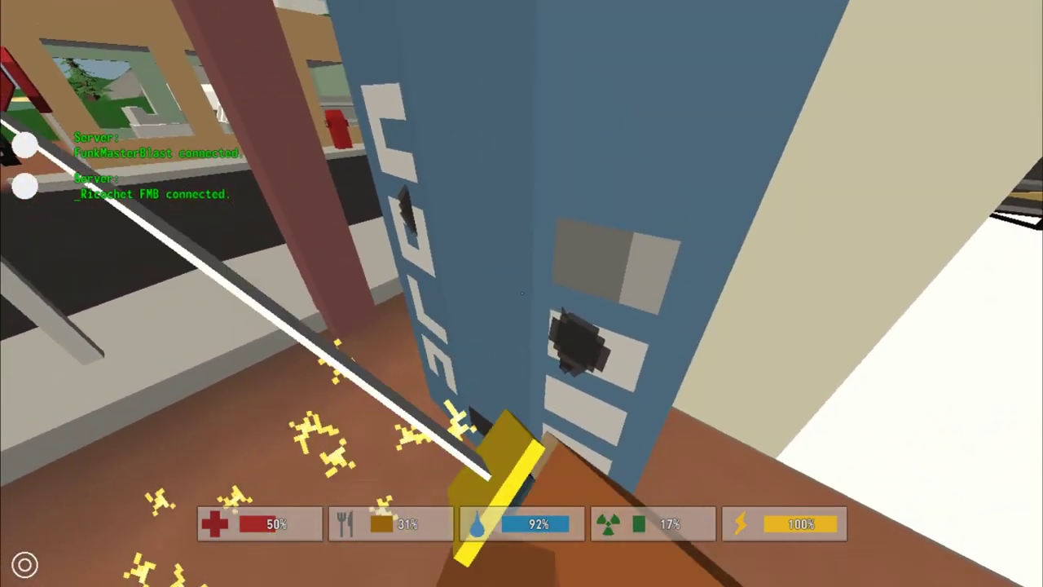
pyautogui.click(521, 294)
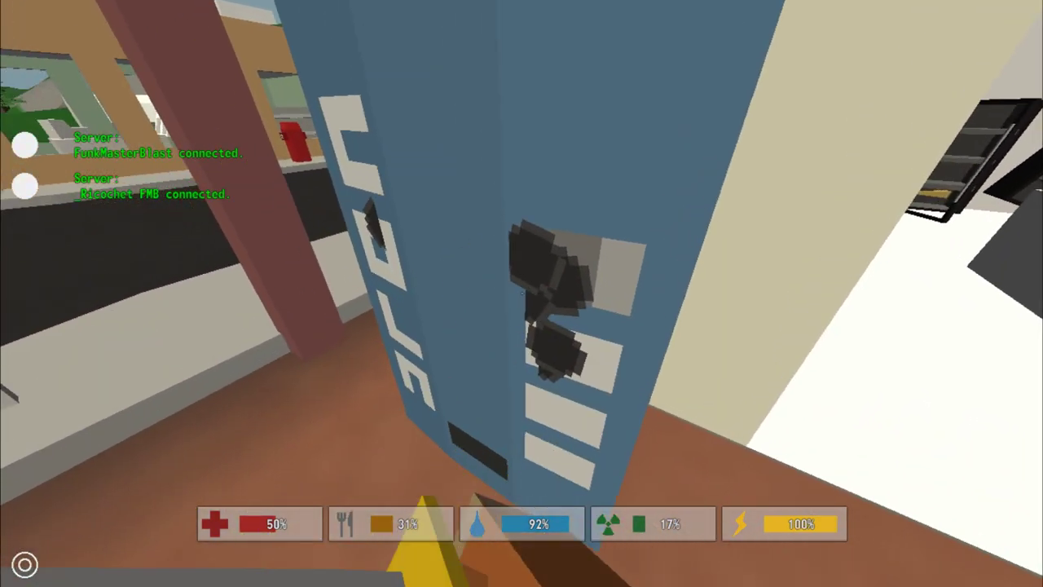
pyautogui.click(521, 293)
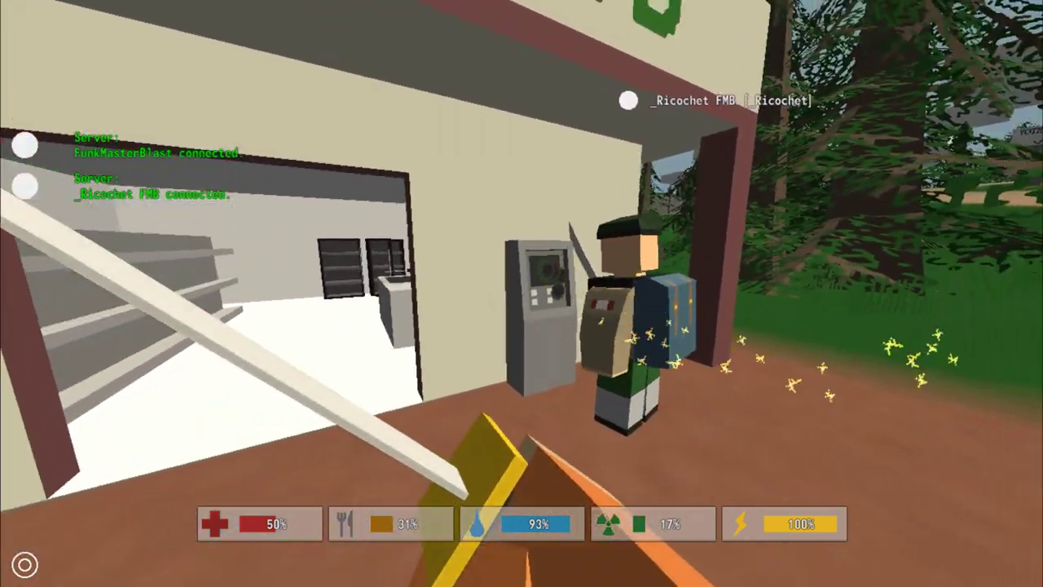
# - Pick up the apple juice box in the FOOD building, equip it, and head back out
pyautogui.press('w')
pyautogui.press('w')
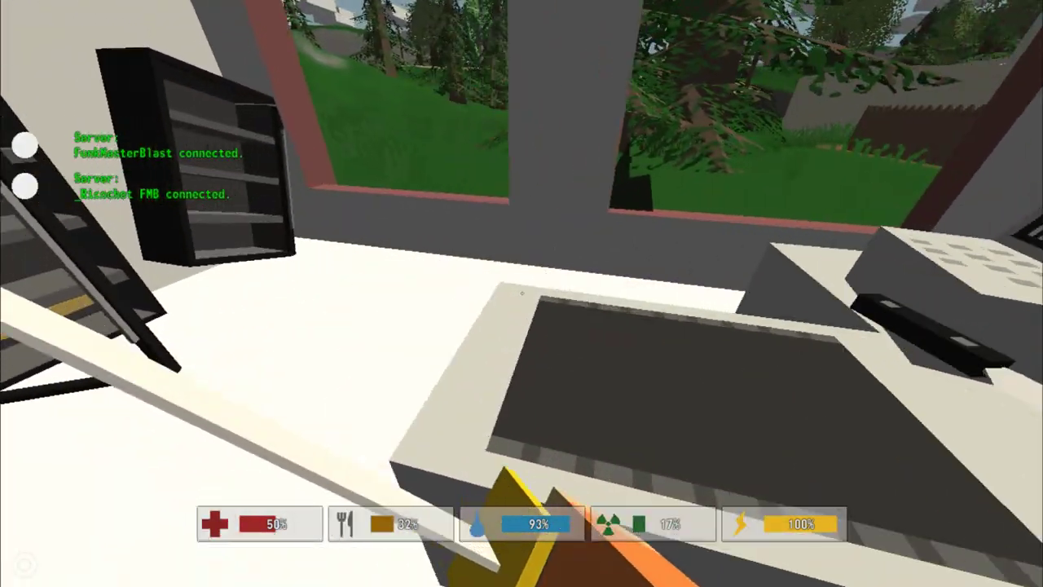
pyautogui.press('w')
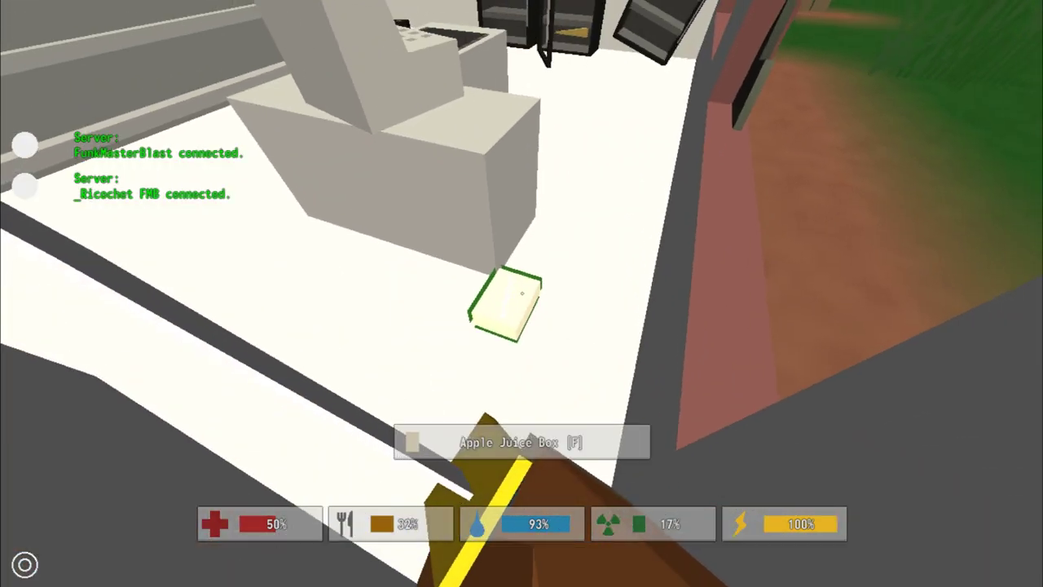
pyautogui.press('f')
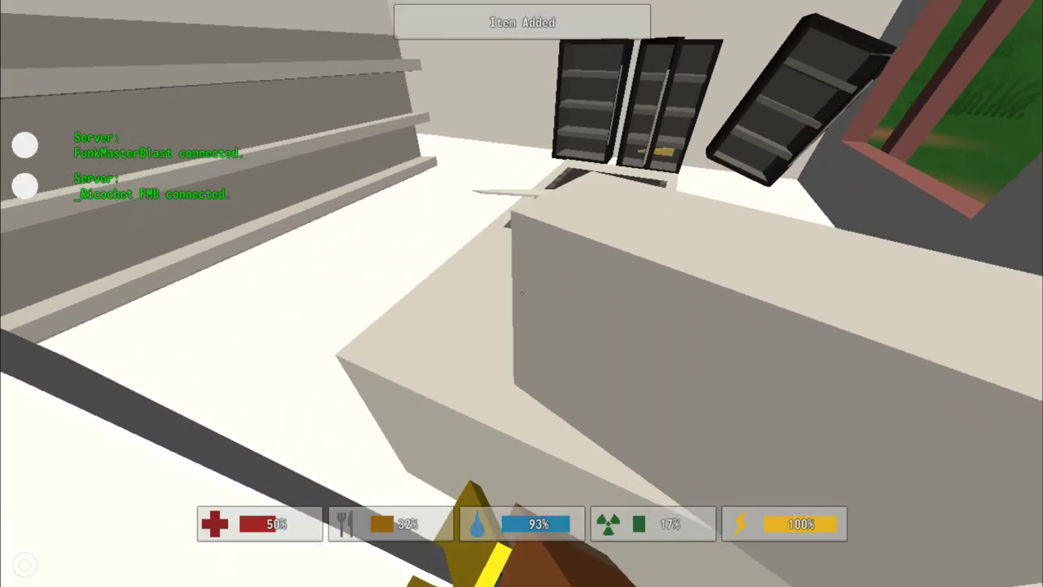
pyautogui.press('g')
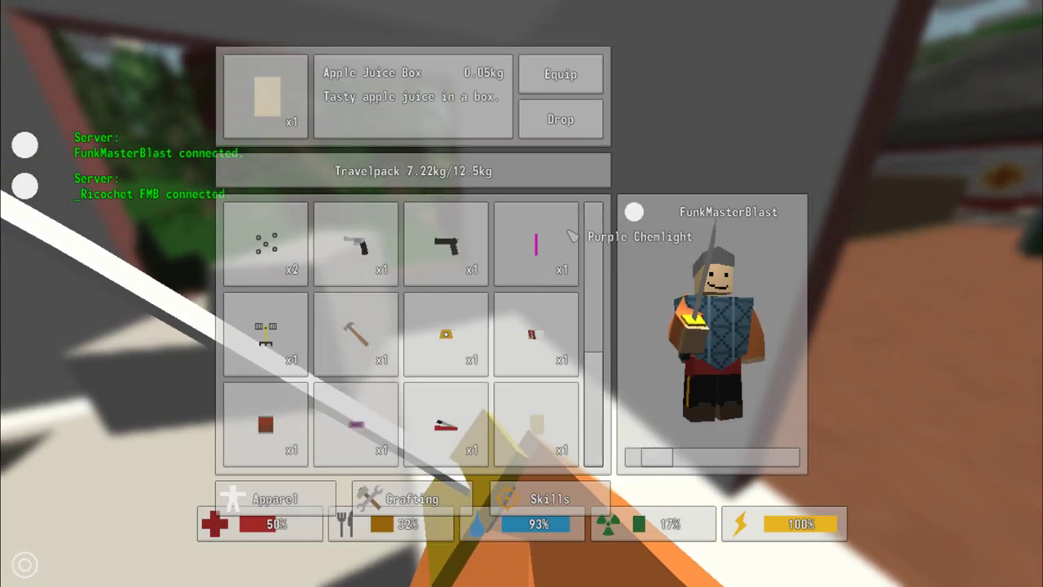
pyautogui.click(560, 74)
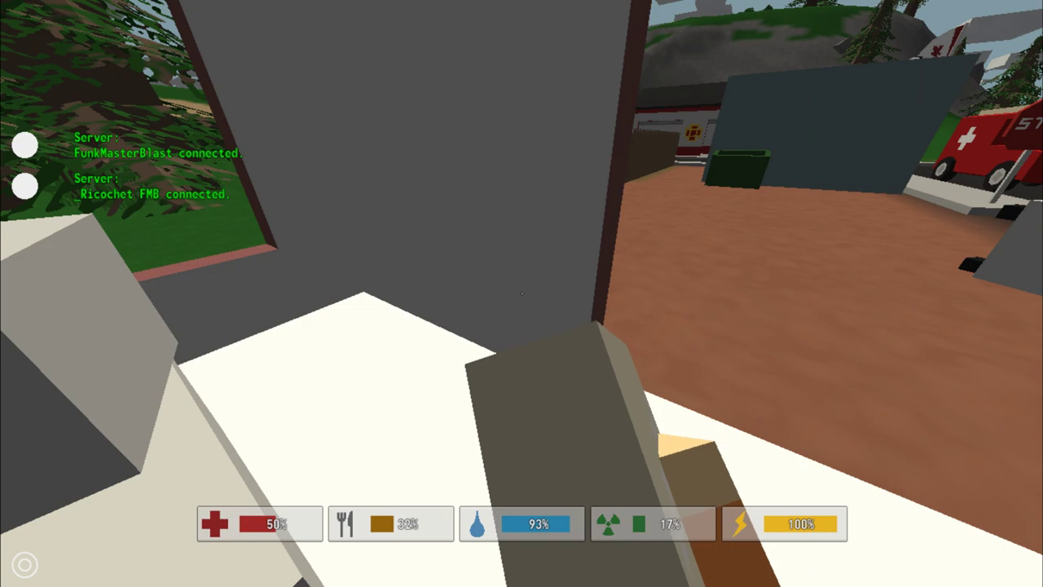
pyautogui.press('w')
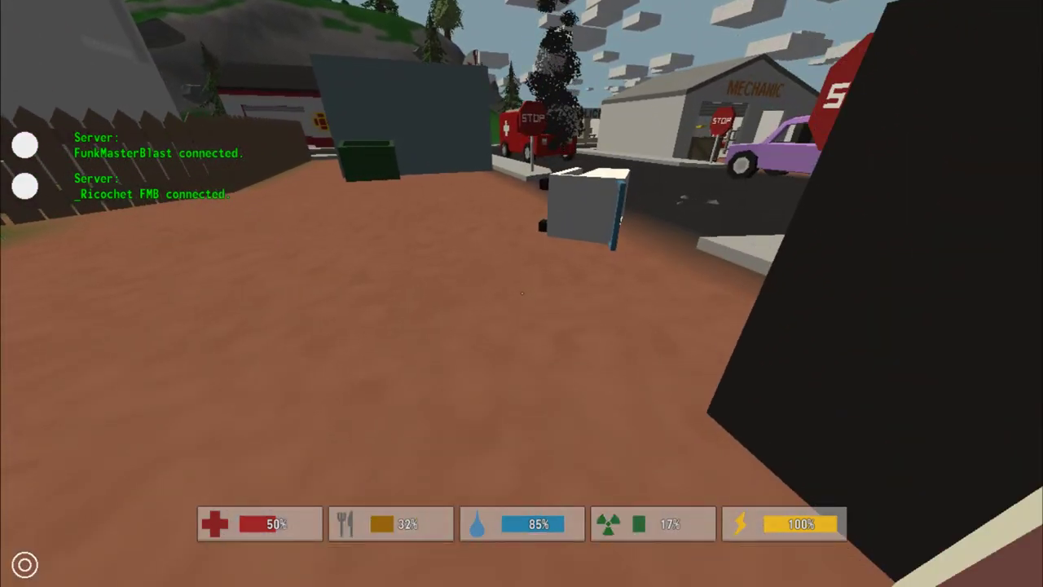
# - Walk back to the purple car and get in the driver's seat
pyautogui.press('w')
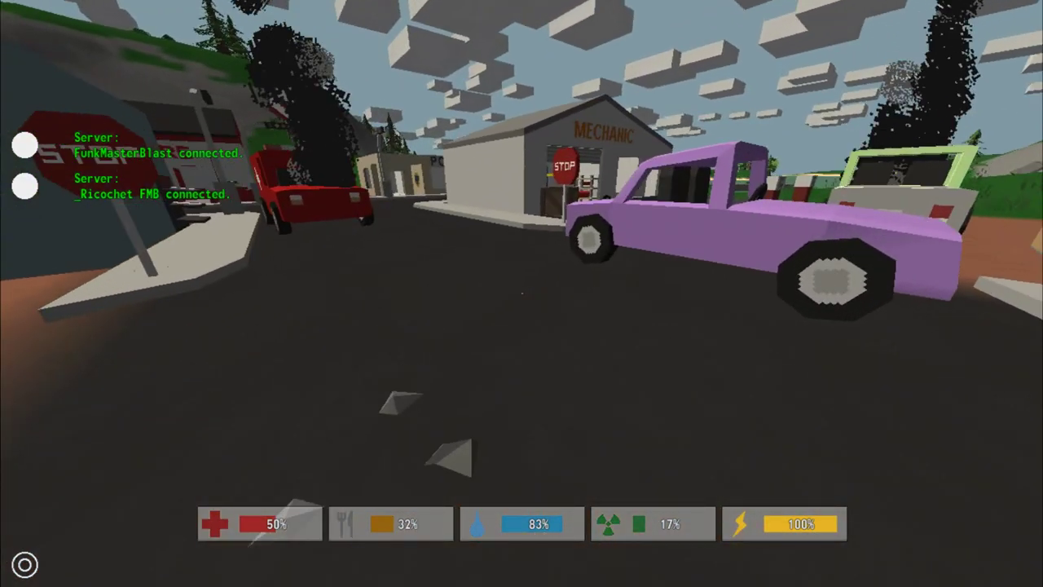
pyautogui.press('w')
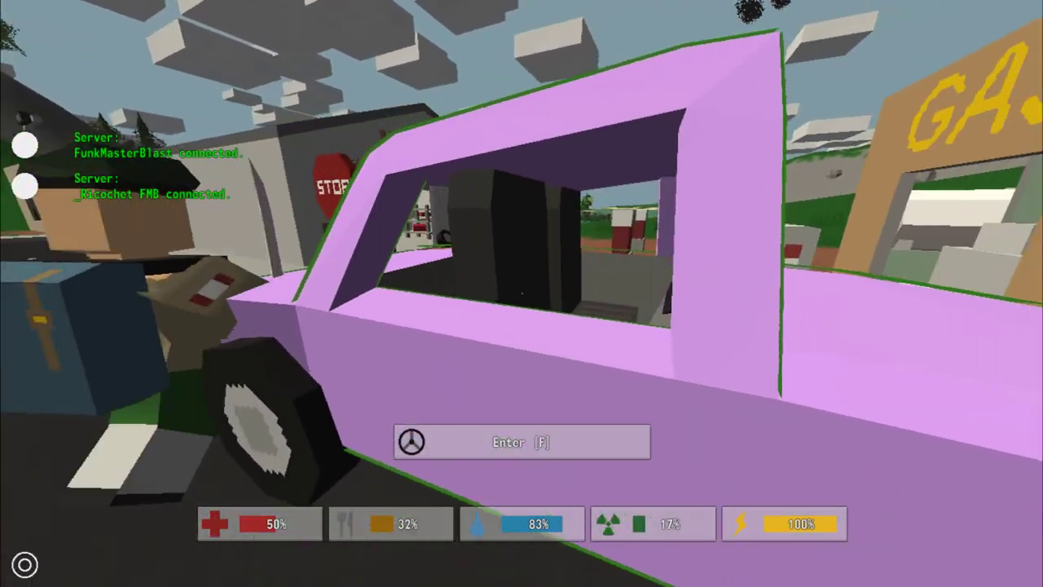
pyautogui.press('f')
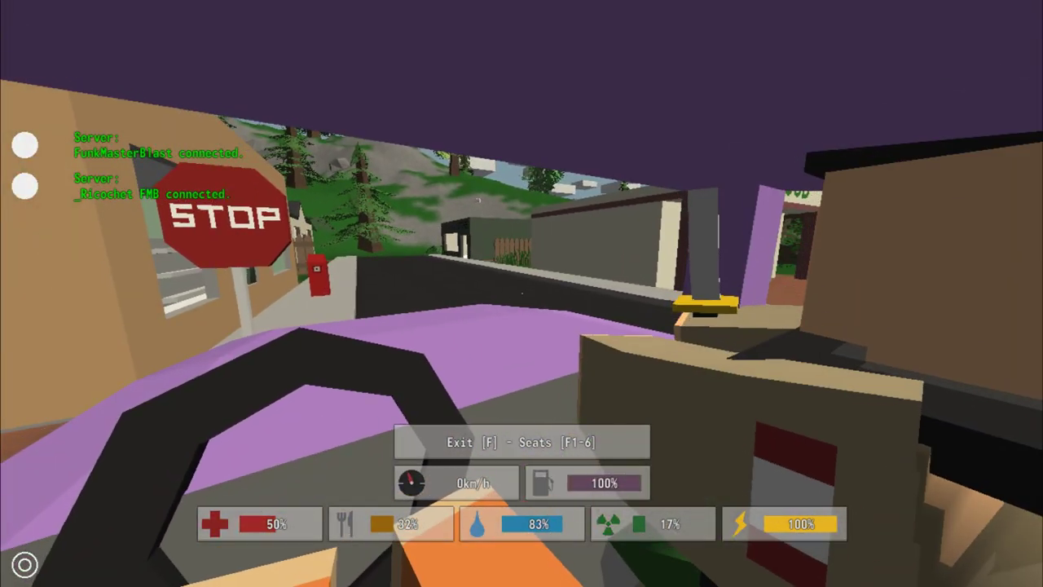
# - Drive the purple car down the dirt road toward the red-barned farm, stopping once
pyautogui.press('w')
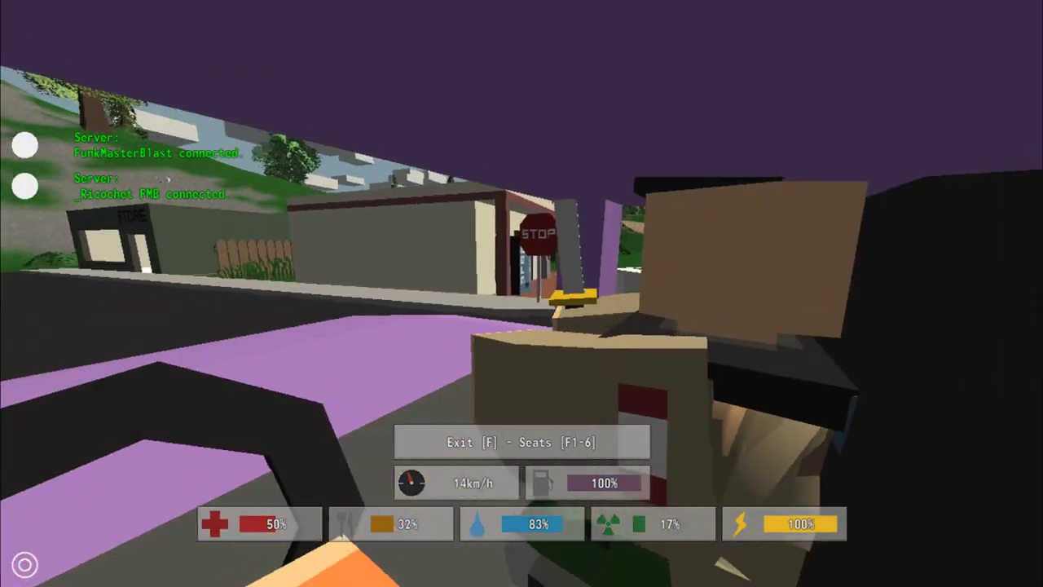
pyautogui.press('w')
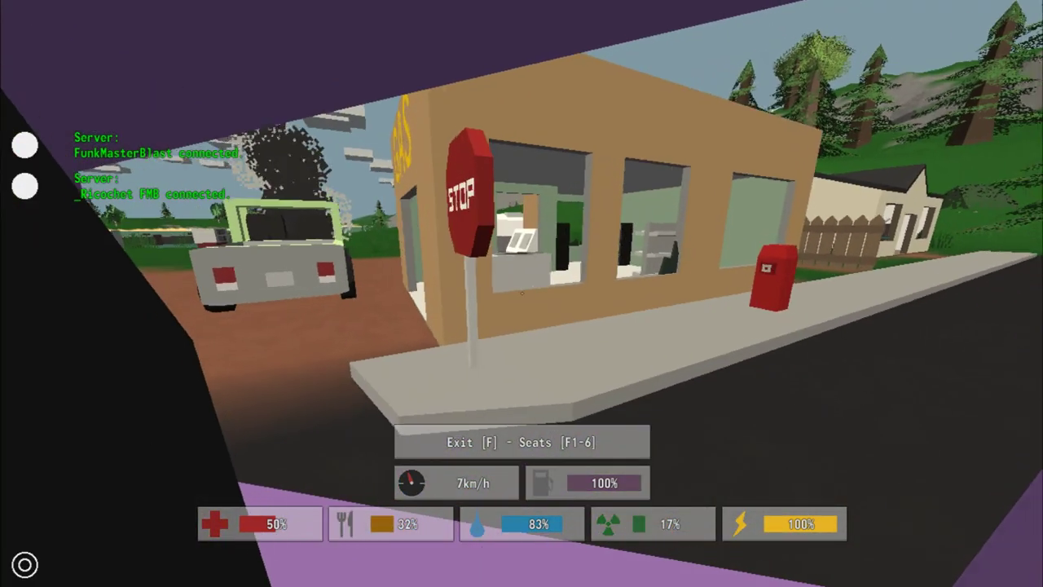
pyautogui.press('s')
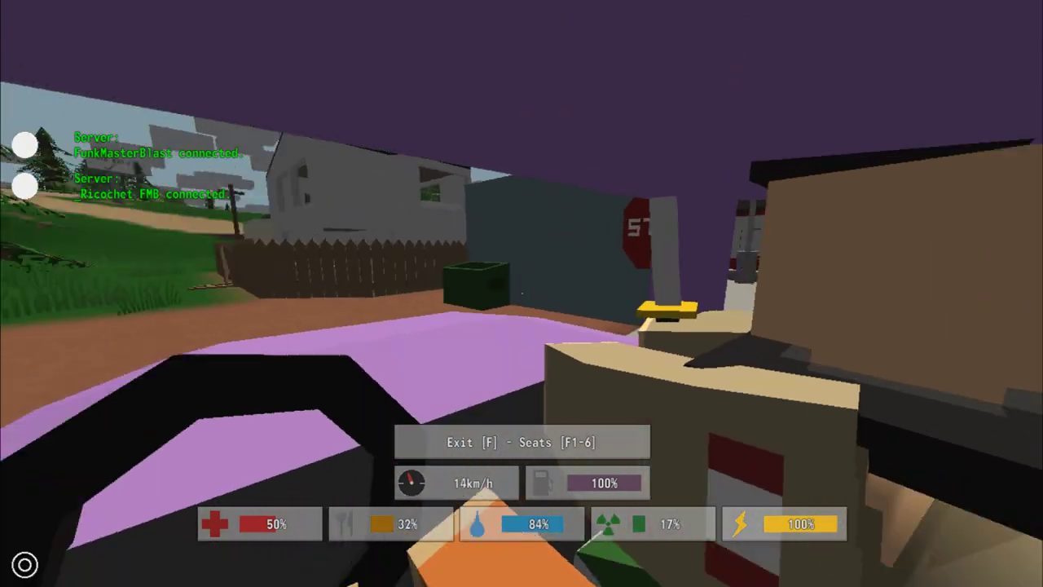
pyautogui.press('w')
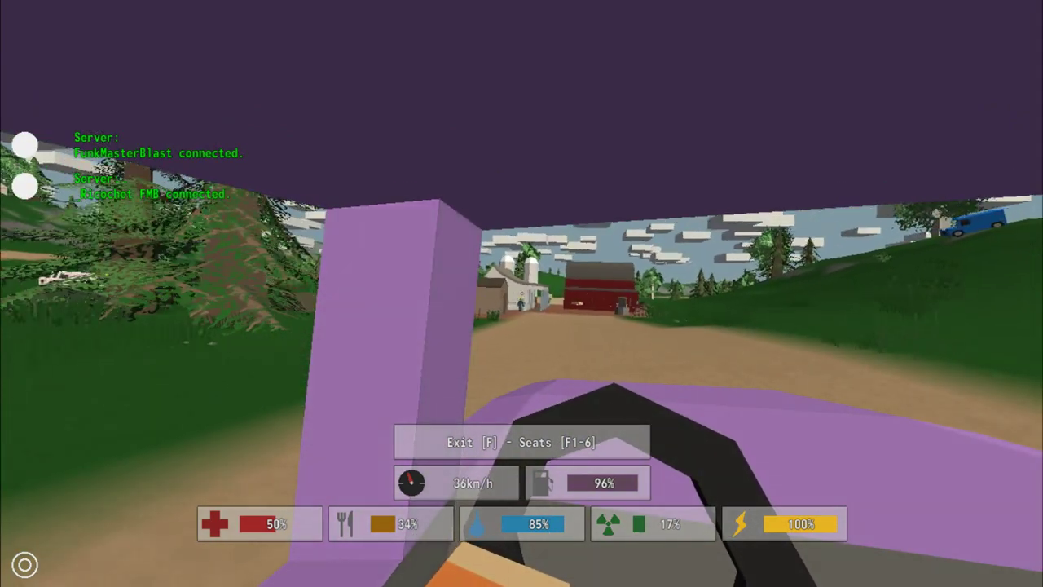
# - Exit the car at the farm and melee the zombies on the road and near the farmhouse
pyautogui.press('f')
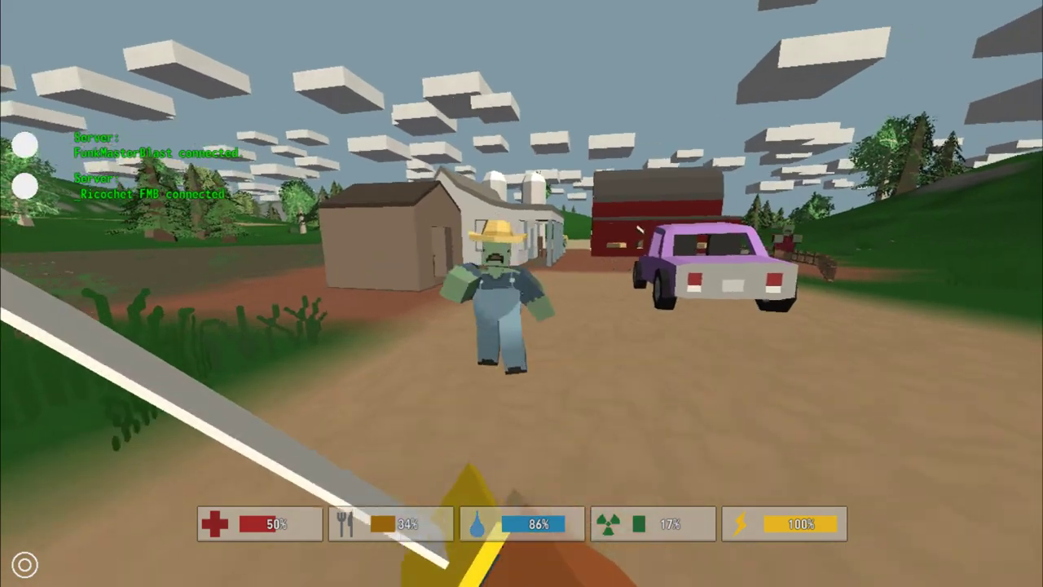
pyautogui.click(522, 294)
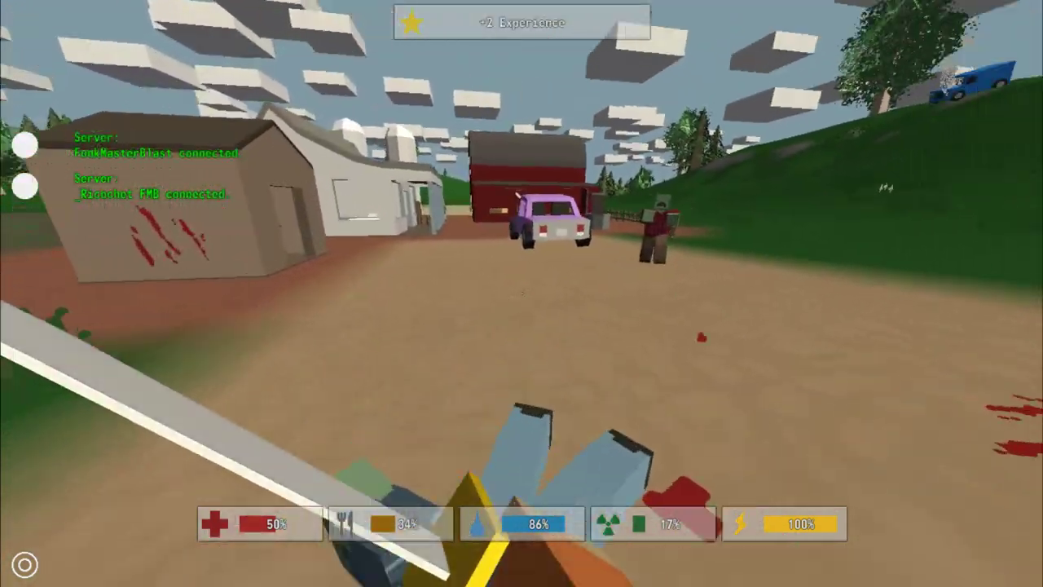
pyautogui.click(522, 293)
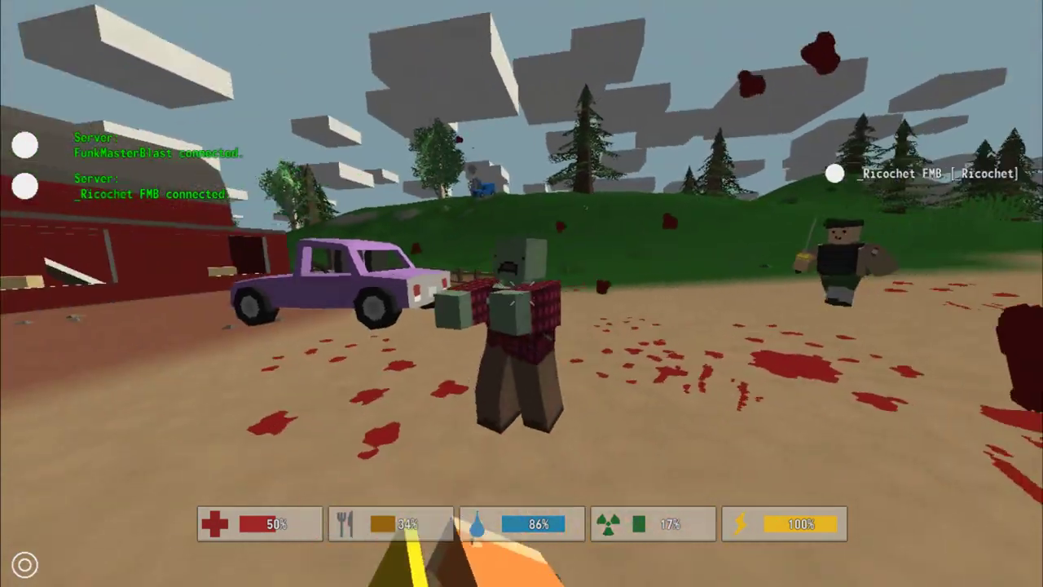
pyautogui.click(522, 294)
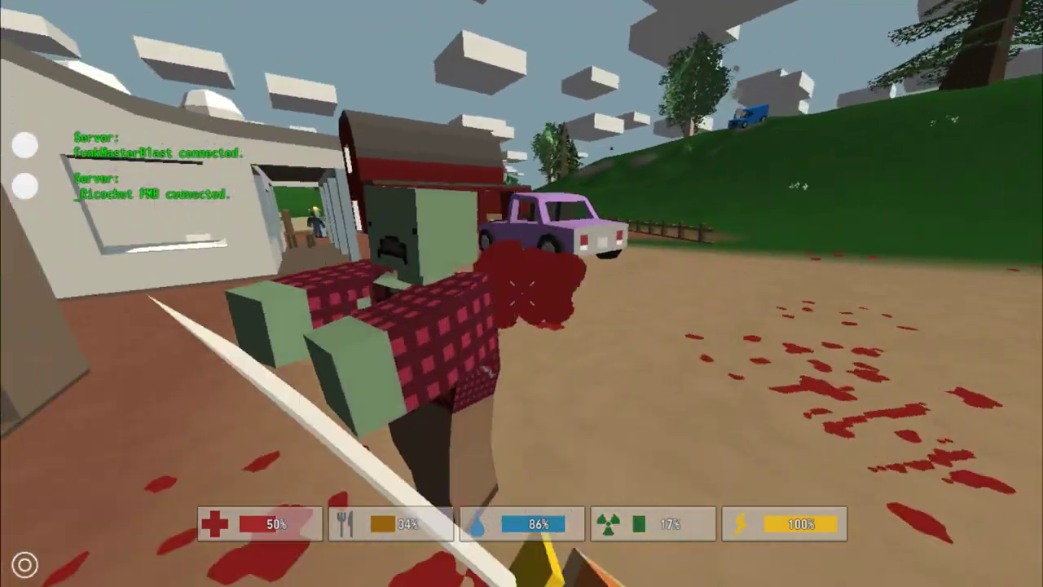
# - Enter the small shack, then walk into the farmhouse room toward the bed
pyautogui.press('w')
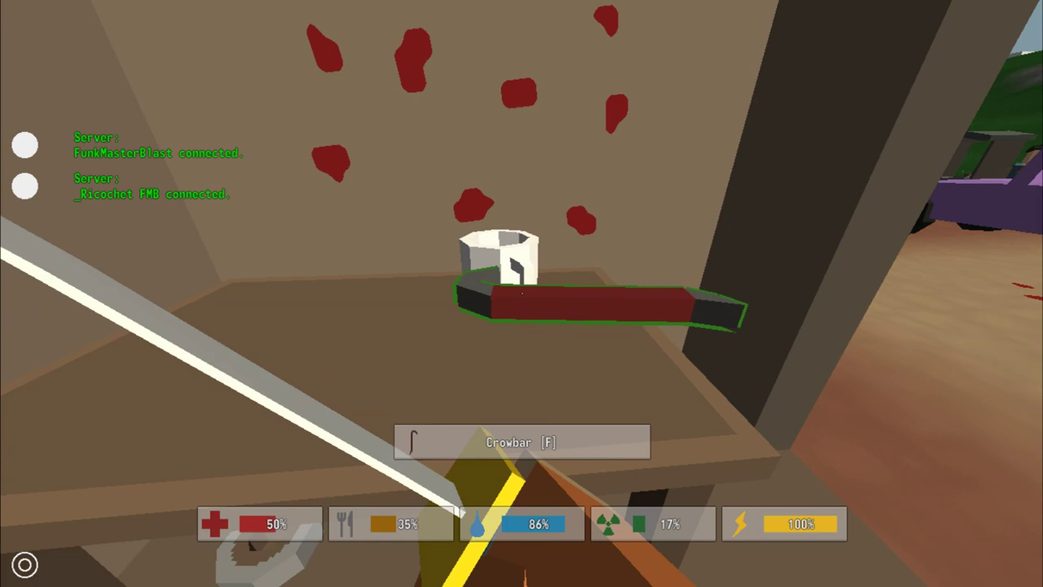
pyautogui.press('f')
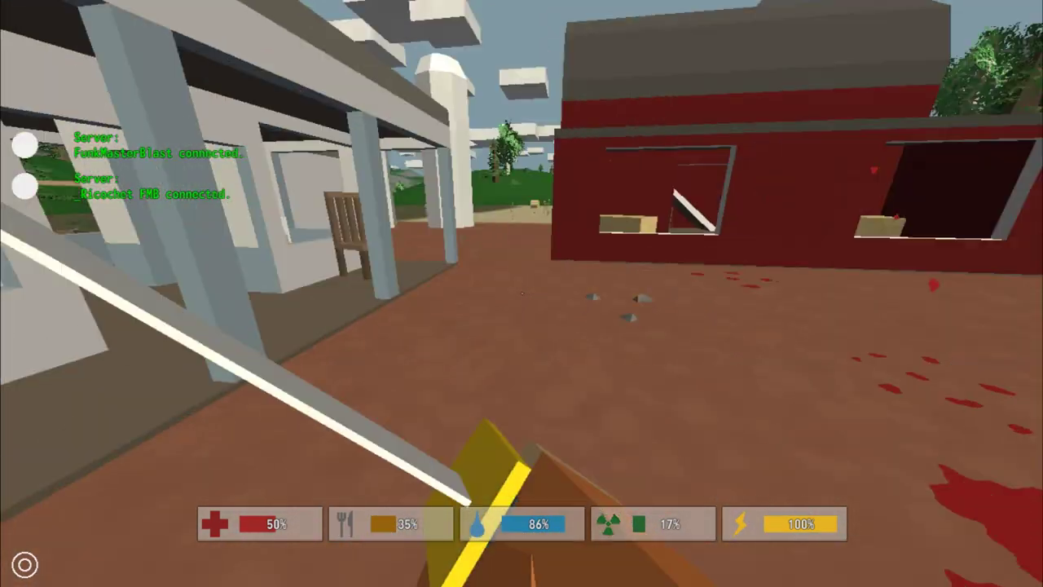
pyautogui.press('w')
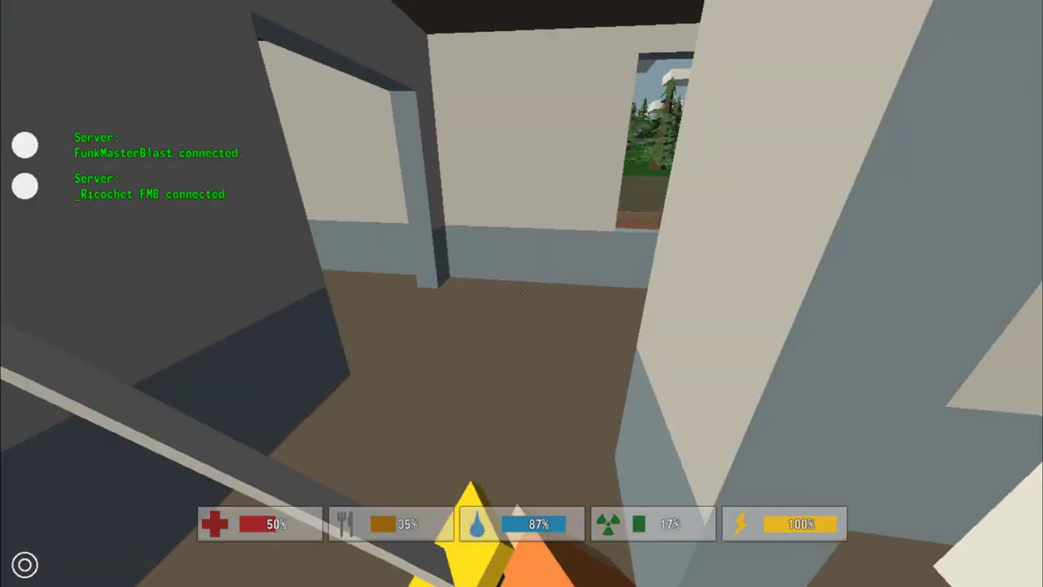
# - Inspect a pistol in the backpack and move the Bolts to another slot
pyautogui.press('g')
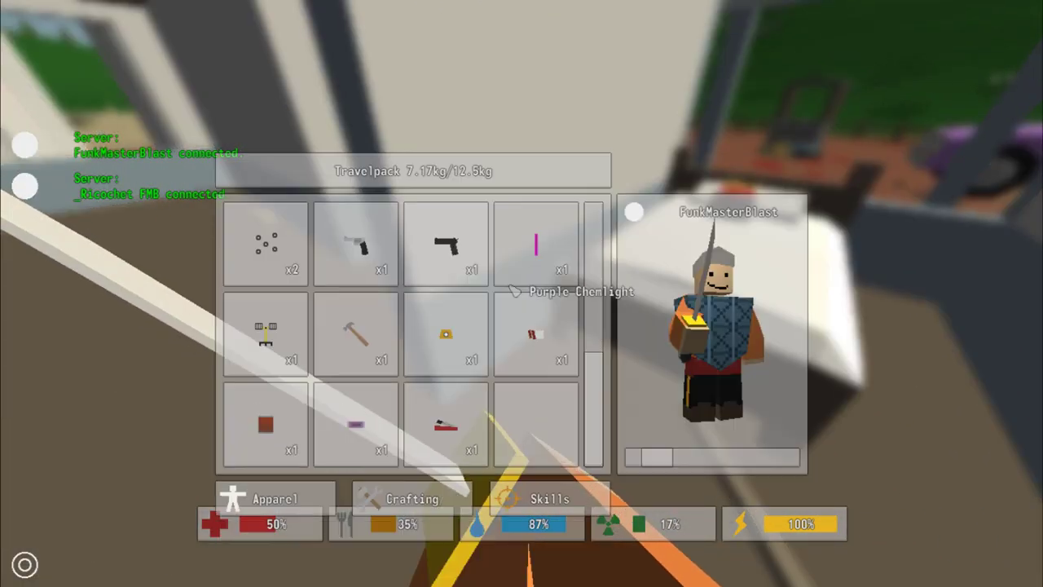
pyautogui.click(452, 251)
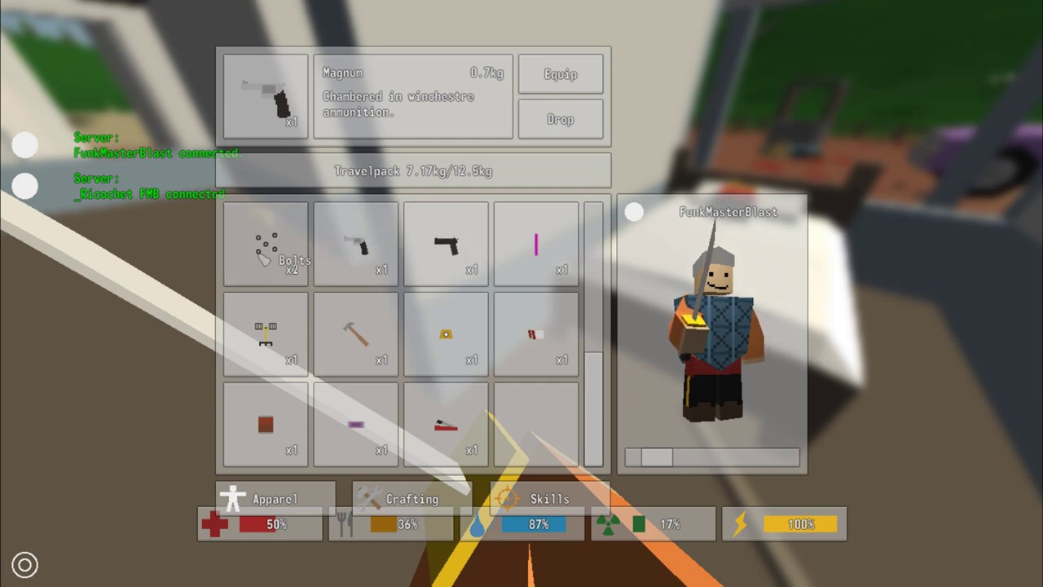
pyautogui.moveTo(263, 255); pyautogui.dragTo(544, 397)
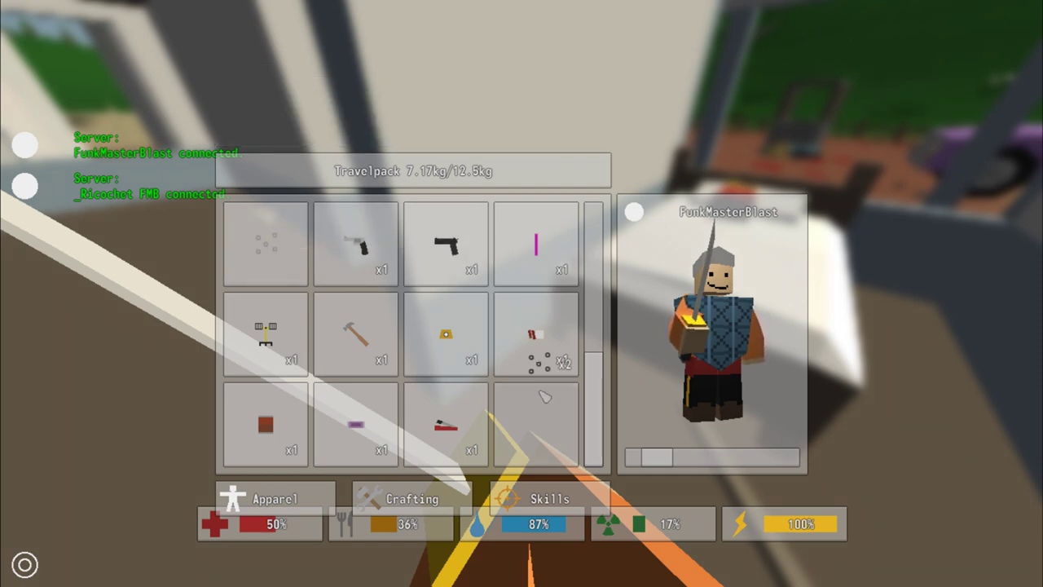
pyautogui.press('Tab')
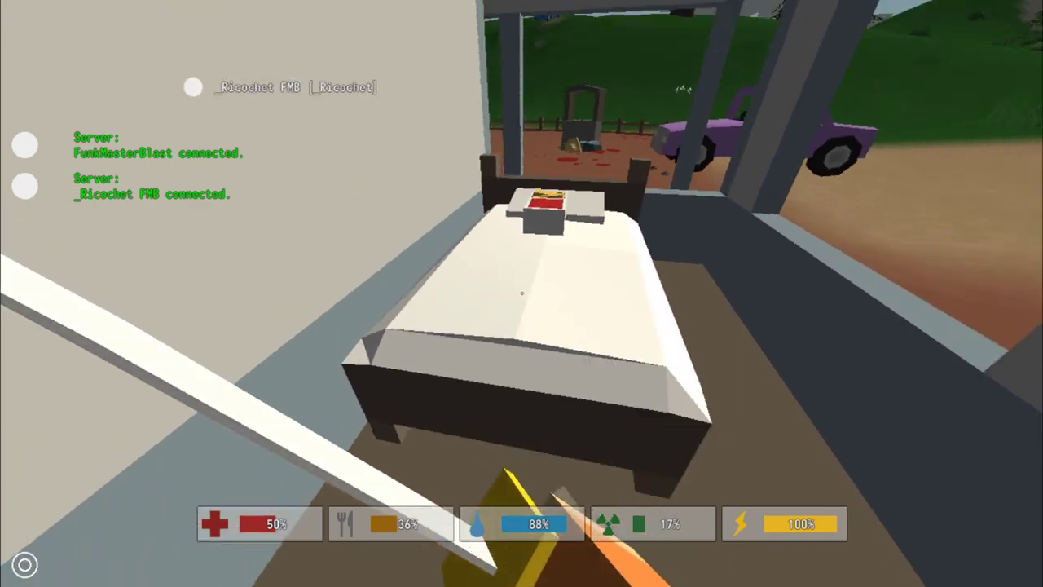
# - Search the farmhouse hallway and rooms, grab the Carrot Seed, and head toward the red barn
pyautogui.press('w')
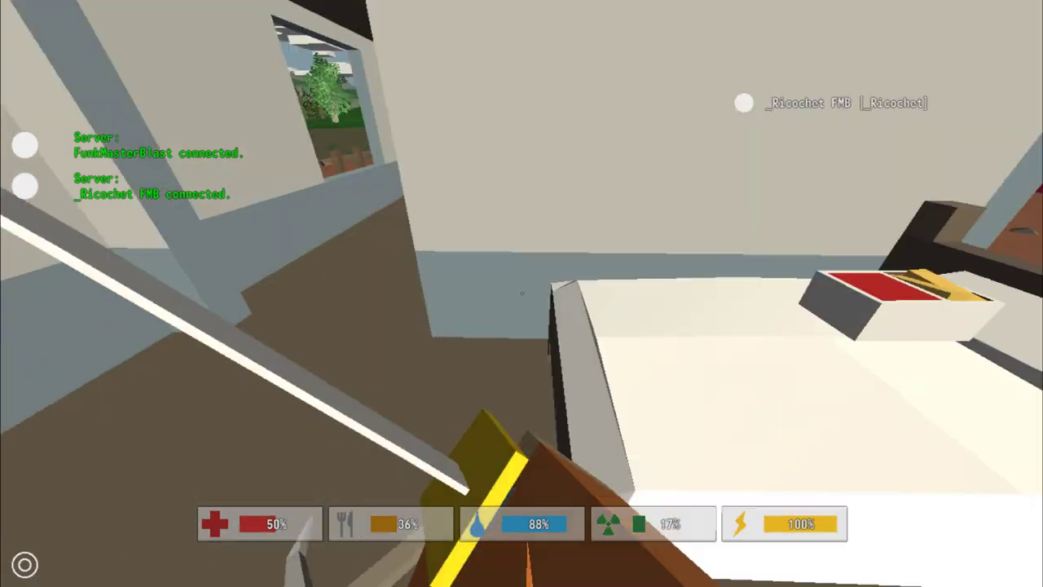
pyautogui.press('w')
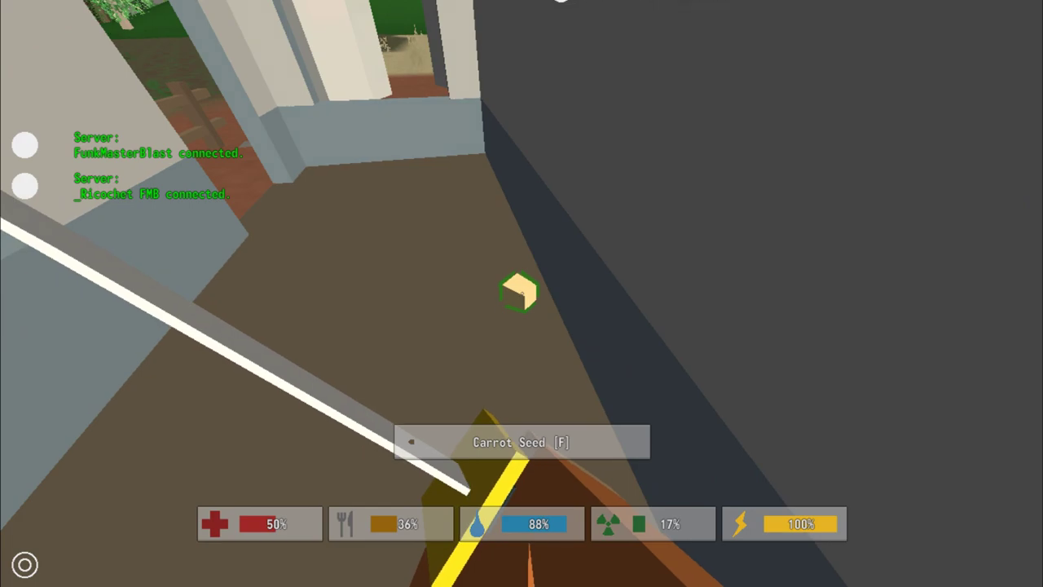
pyautogui.press('f')
pyautogui.press('w')
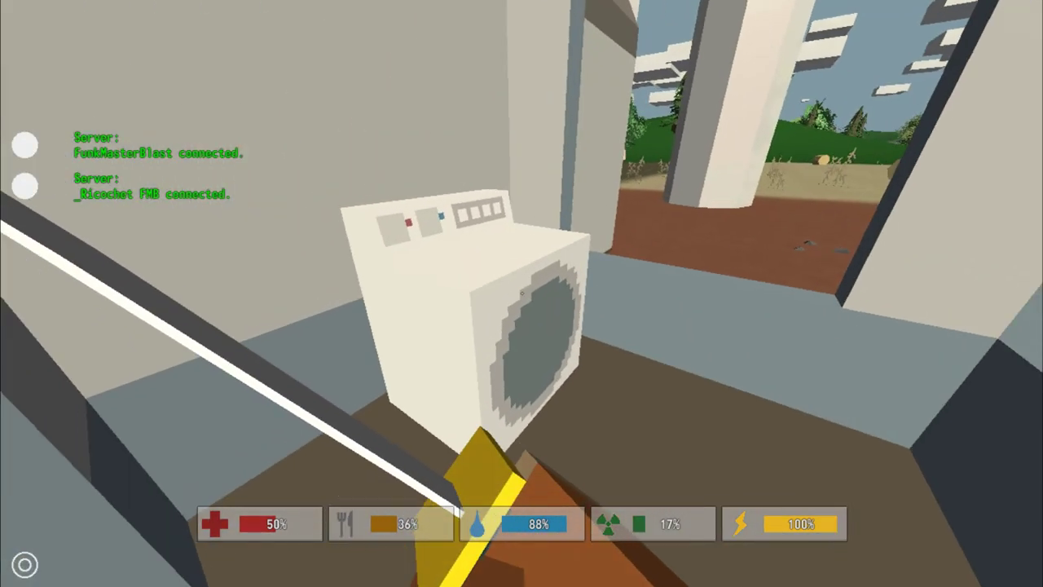
pyautogui.press('w')
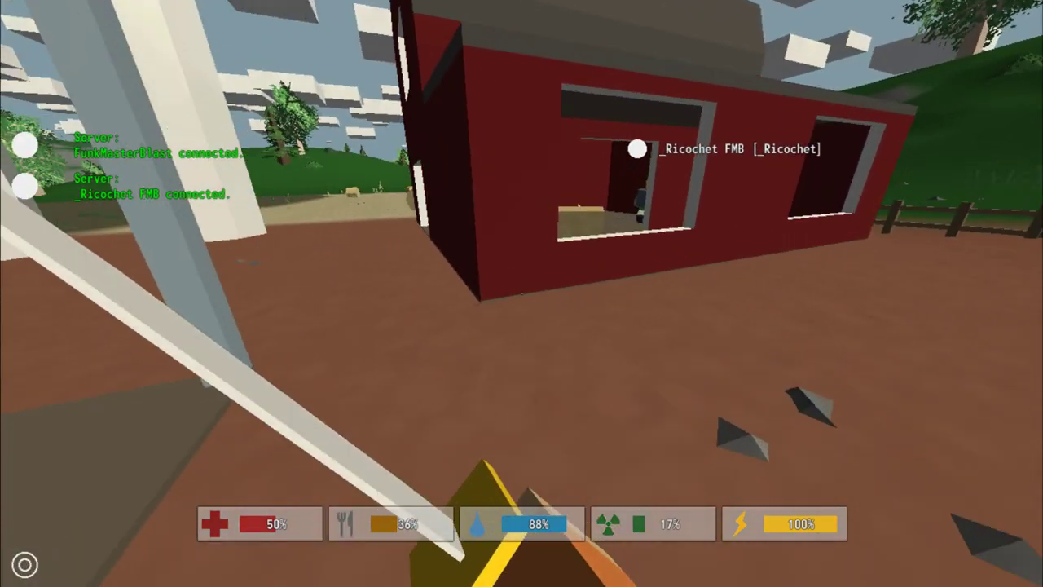
# - Climb through the barn window and pick up the Colt pistol
pyautogui.press('w')
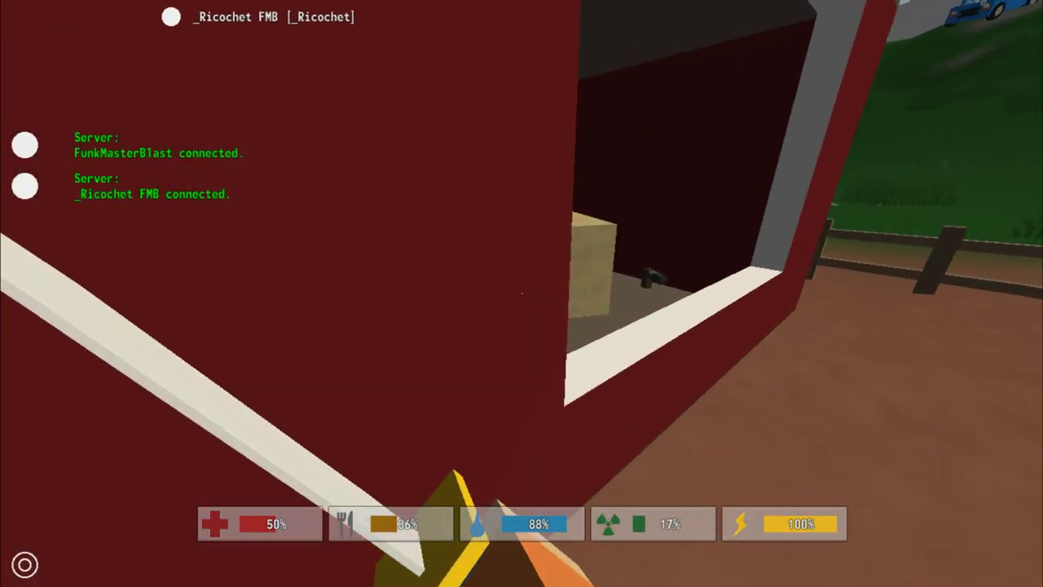
pyautogui.press('w')
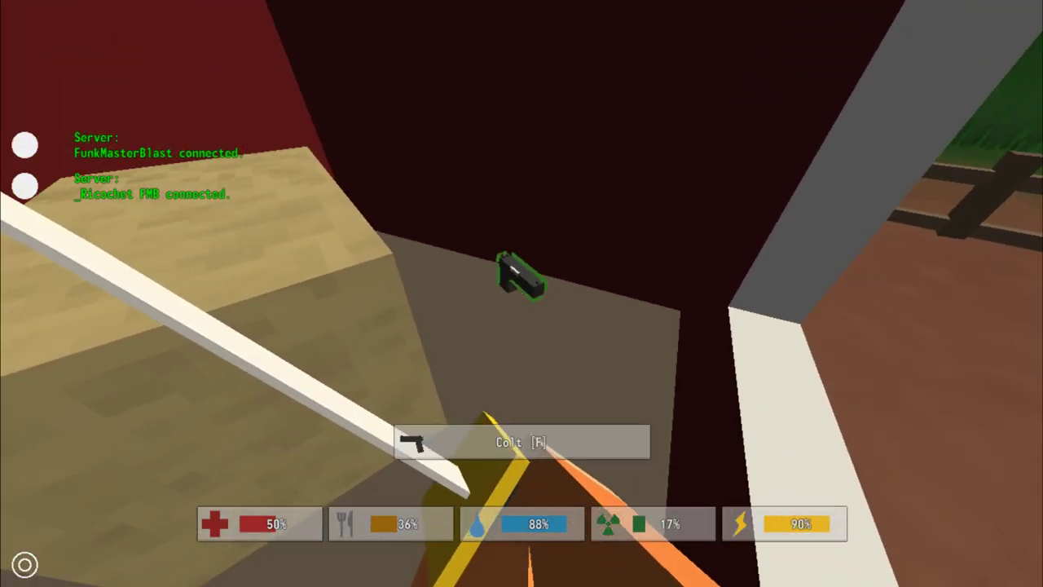
pyautogui.press('g')
pyautogui.press('g')
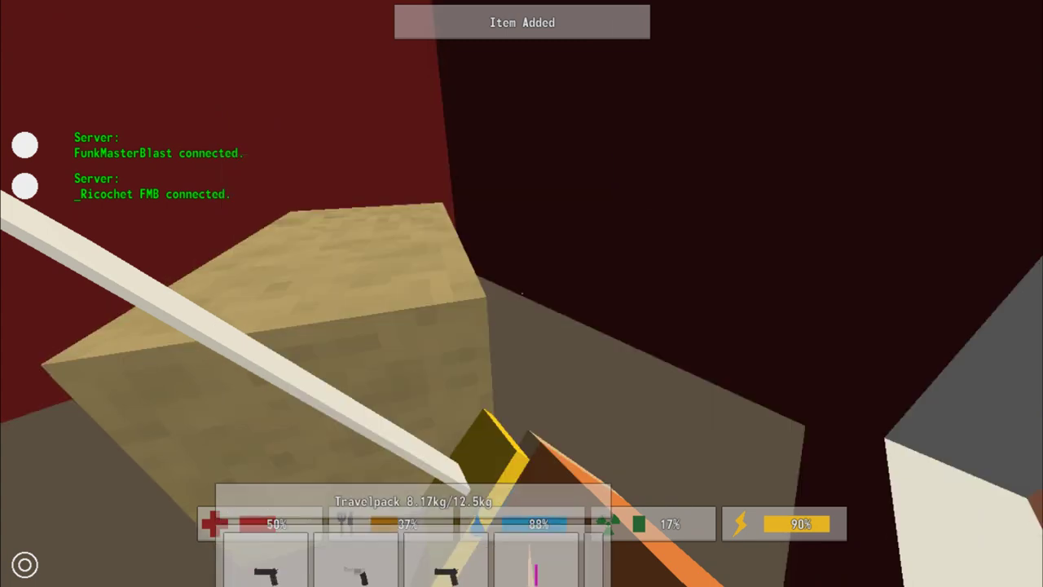
# - Walk through the barn's crate room and up the ramp, pick up the floor arrows, and face the door
pyautogui.press('w')
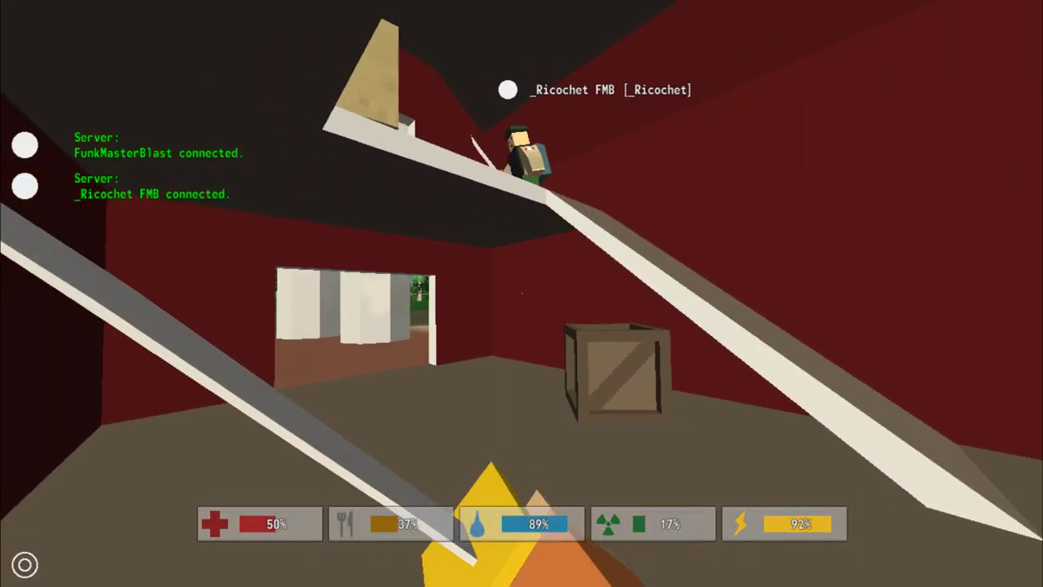
pyautogui.press('w')
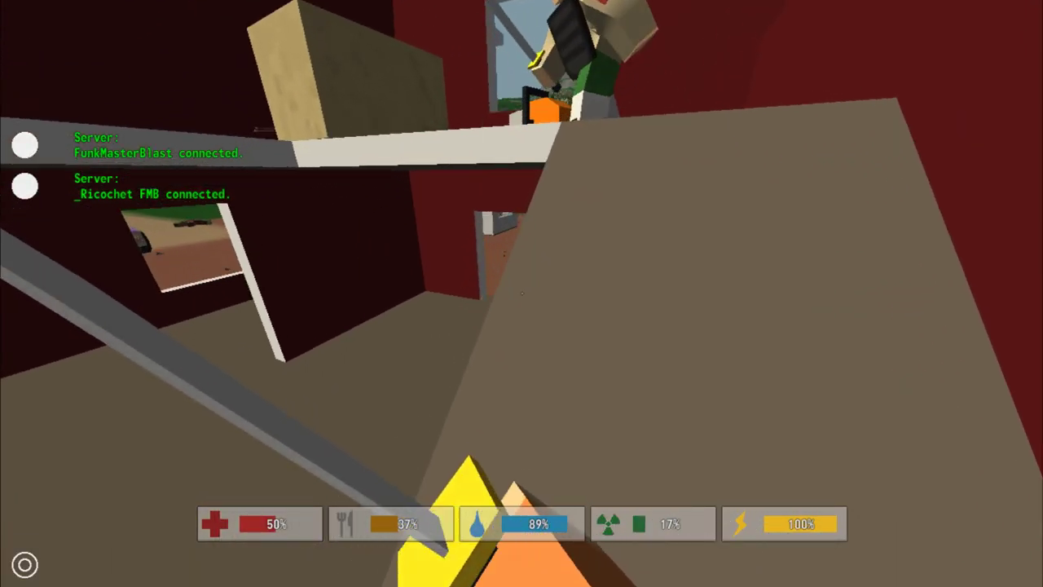
pyautogui.press('w')
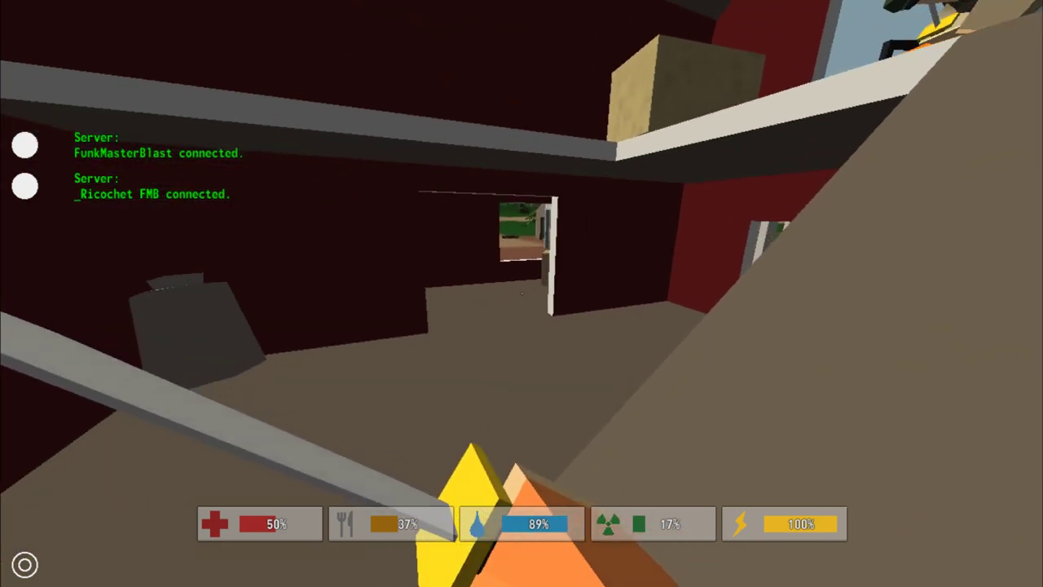
pyautogui.press('w')
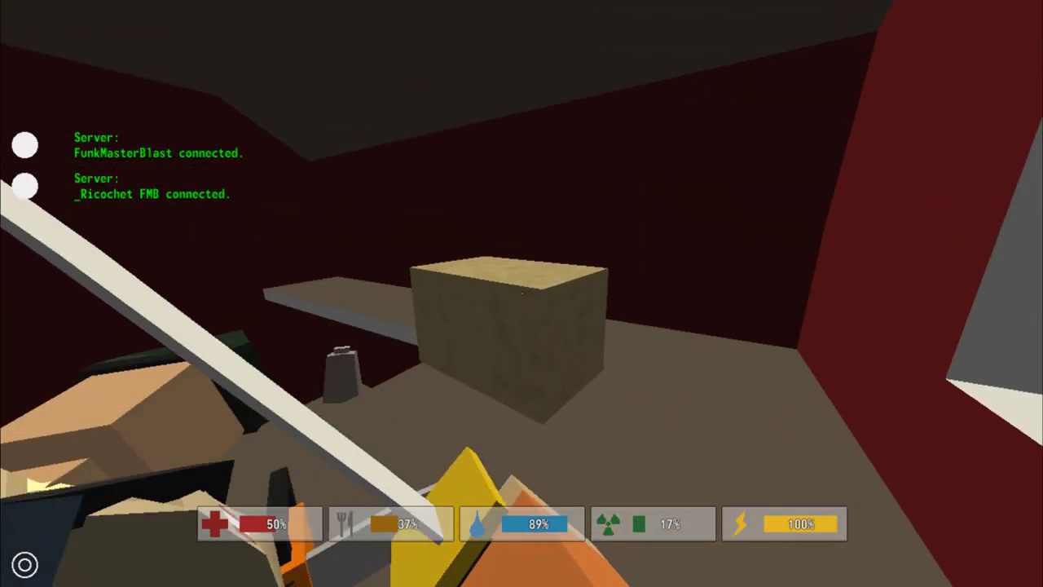
pyautogui.press('w')
pyautogui.press('f')
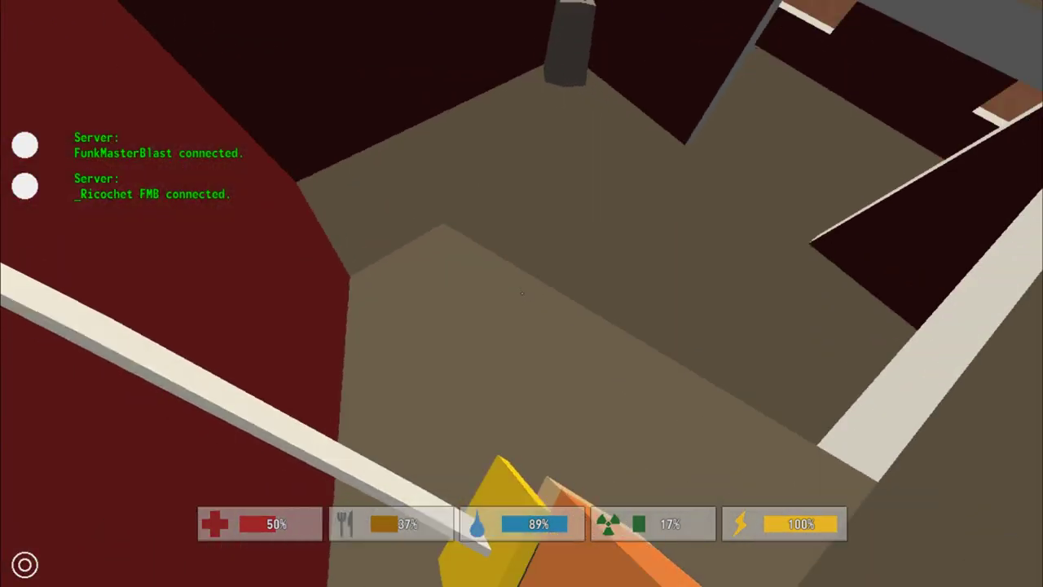
pyautogui.press('w')
pyautogui.press('w')
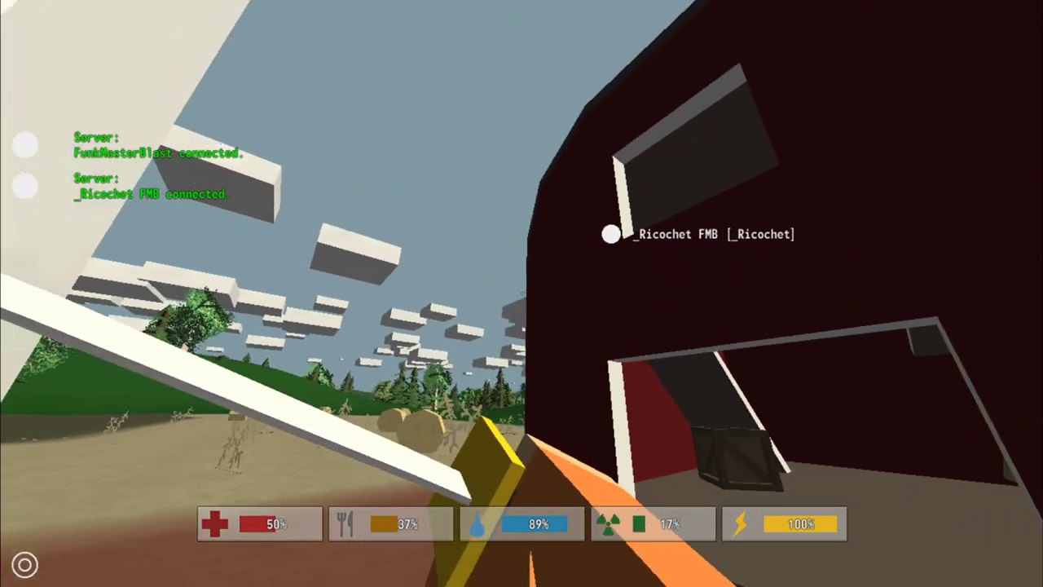
# - Cross the farmyard past the silo, fail a pickup for lack of space, and view the 8.17kg Travelpack
pyautogui.press('w')
pyautogui.press('w')
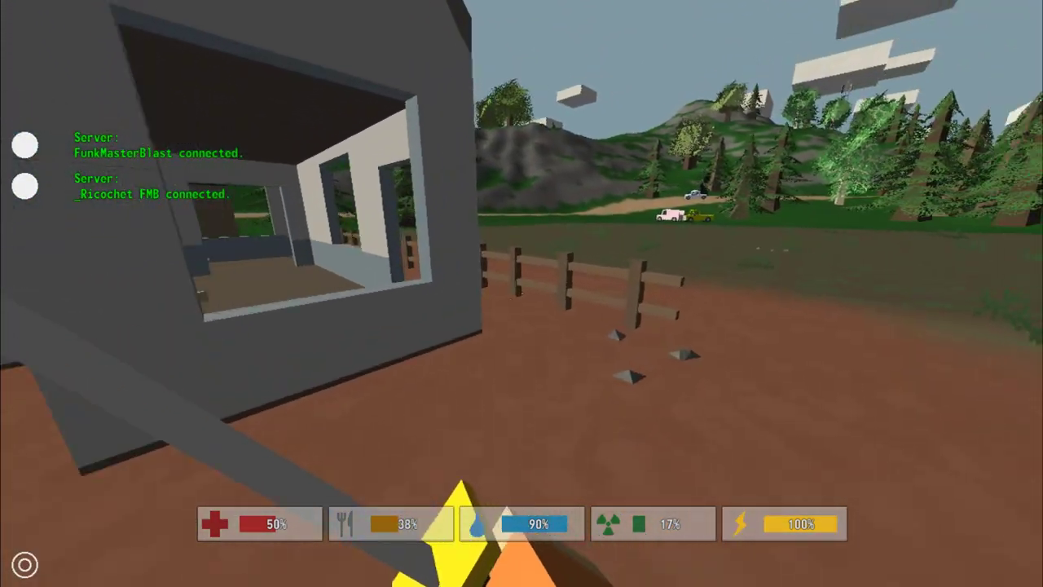
pyautogui.press('w')
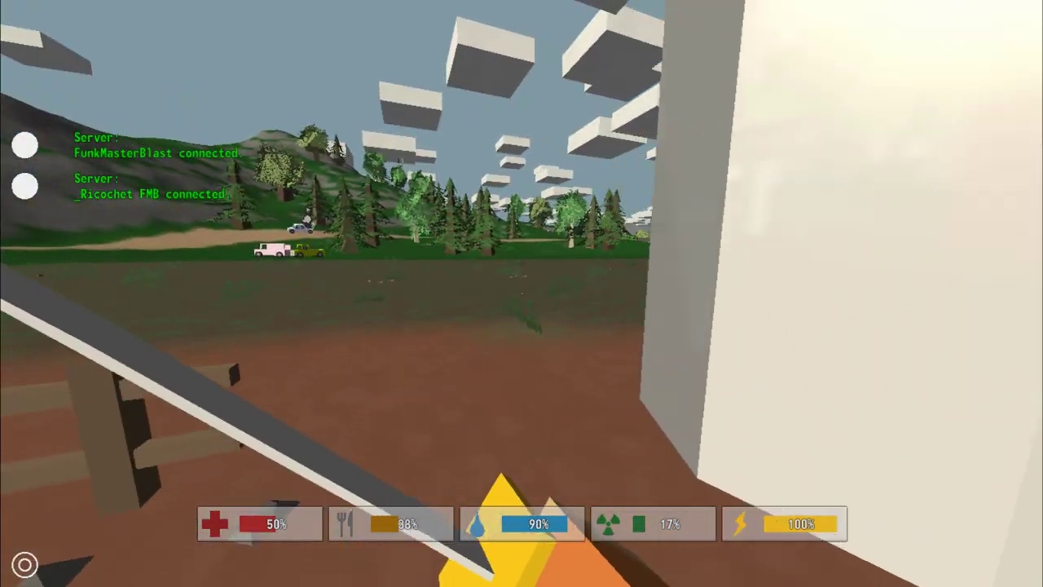
pyautogui.press('w')
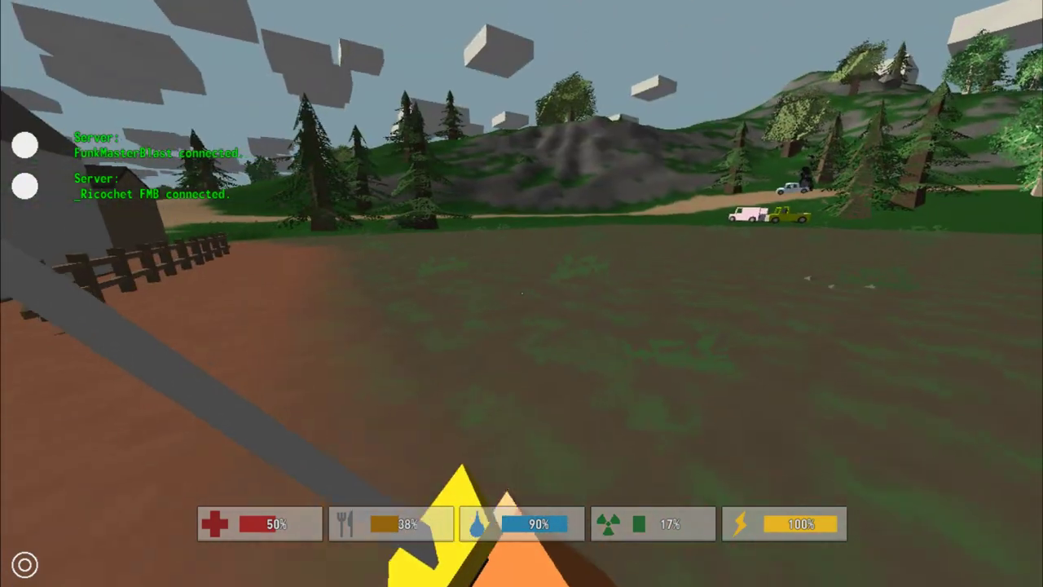
pyautogui.press('w')
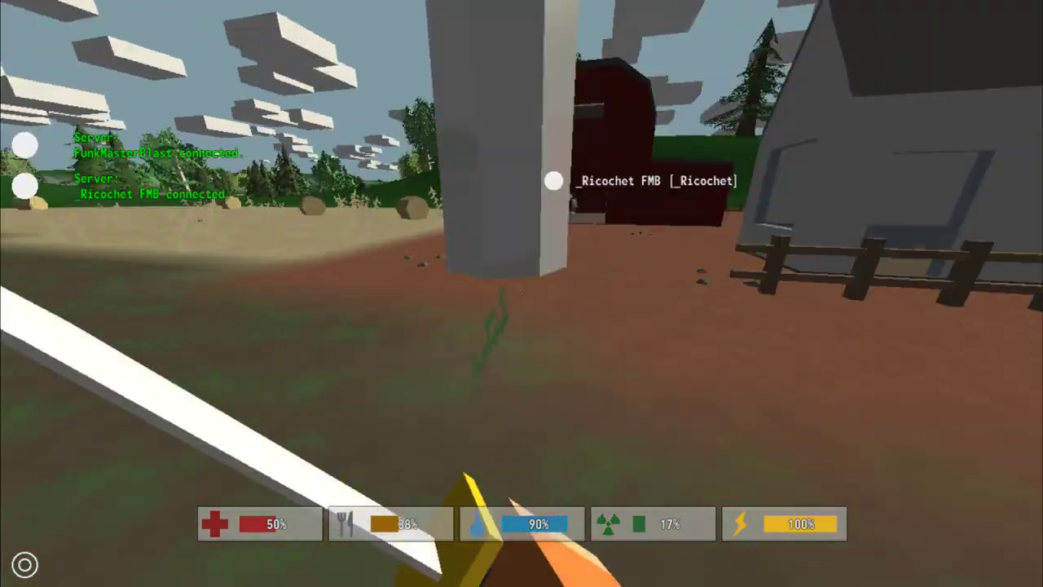
pyautogui.press('w')
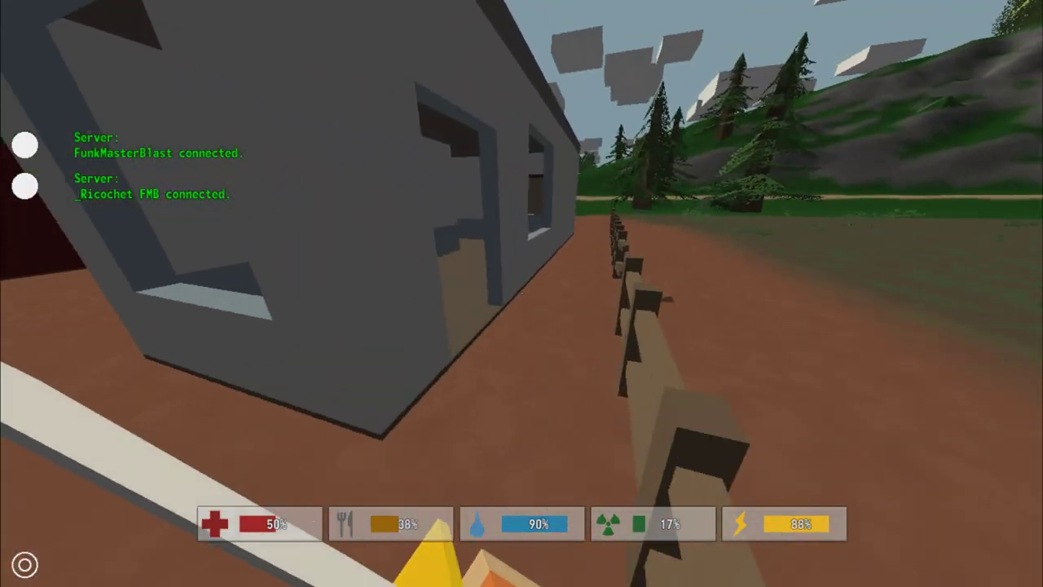
pyautogui.press('f')
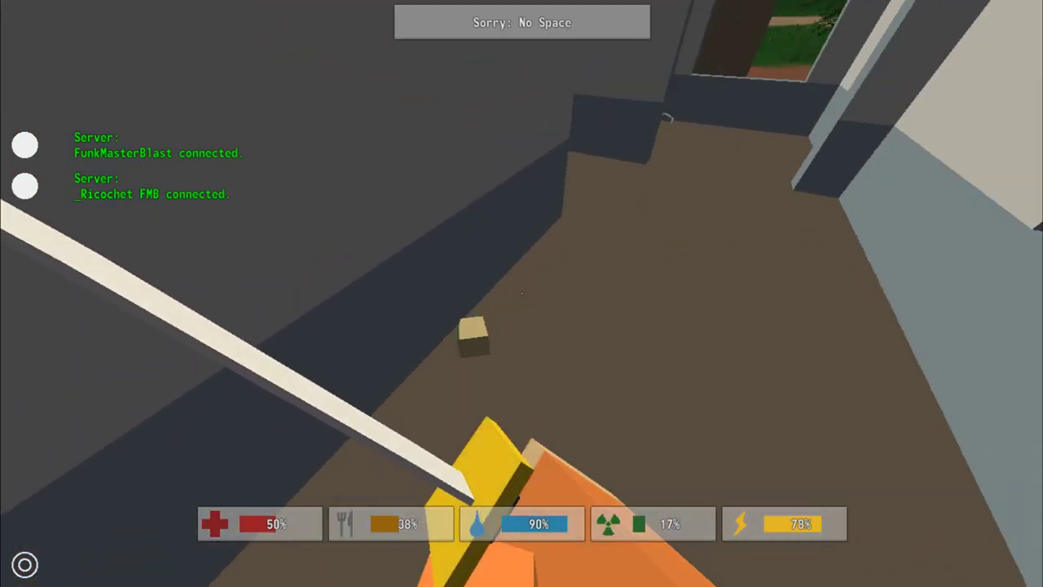
pyautogui.press('g')
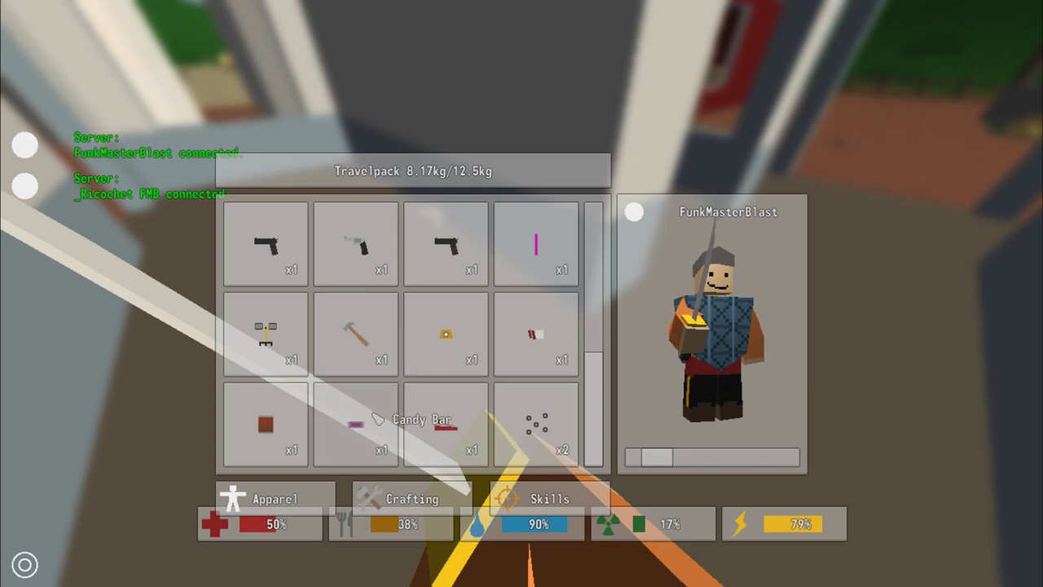
# - Eat the candy bar, then equip the Canned Chili from the backpack
pyautogui.click(561, 73)
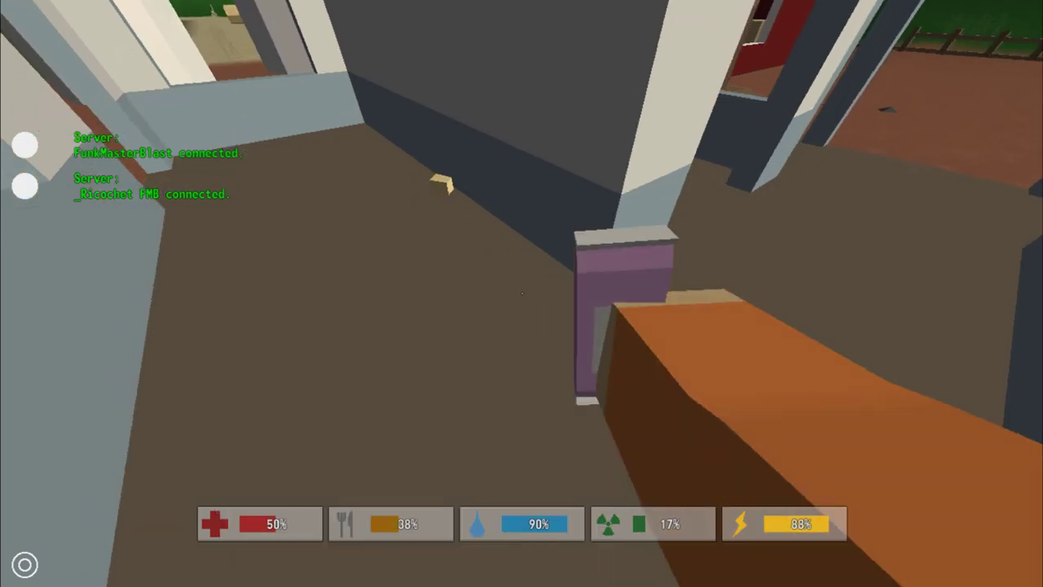
pyautogui.click(522, 293)
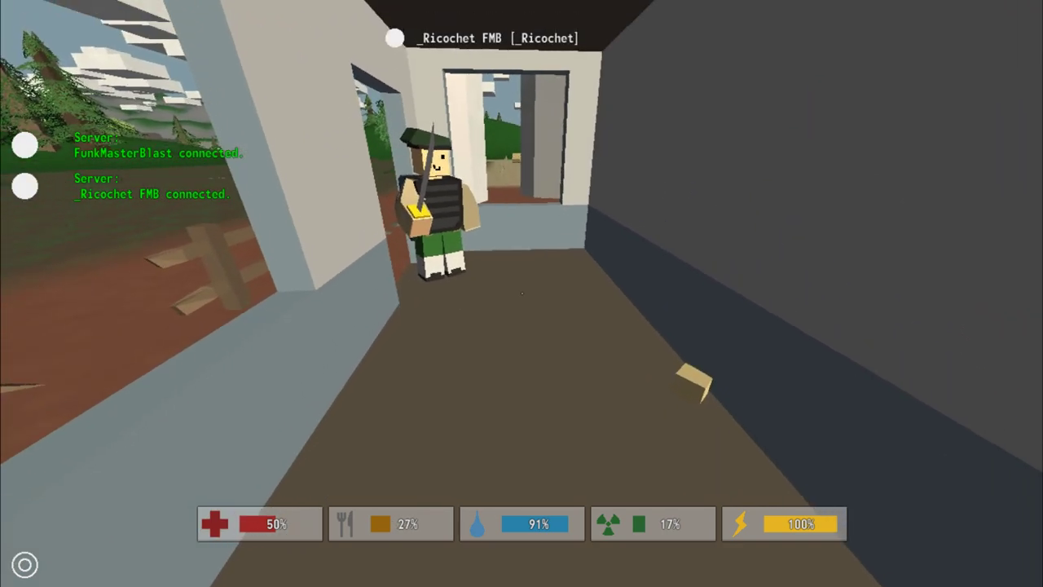
pyautogui.press('g')
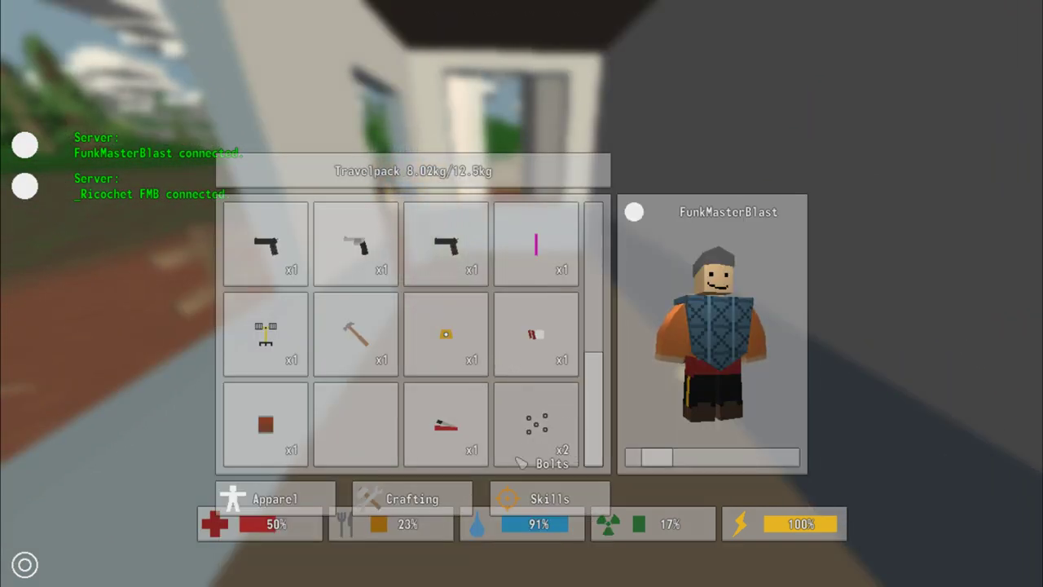
pyautogui.click(298, 435)
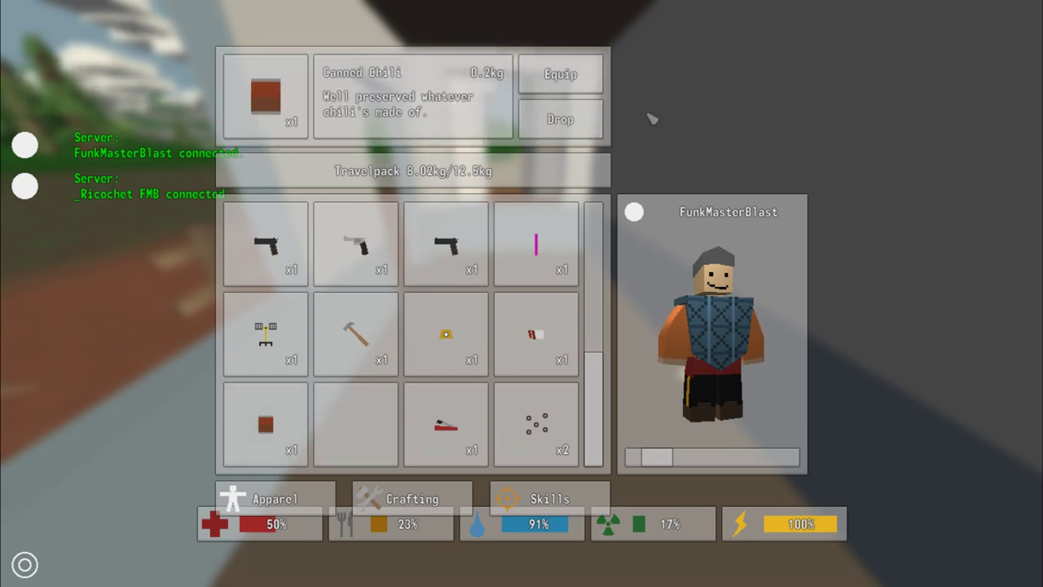
pyautogui.click(560, 74)
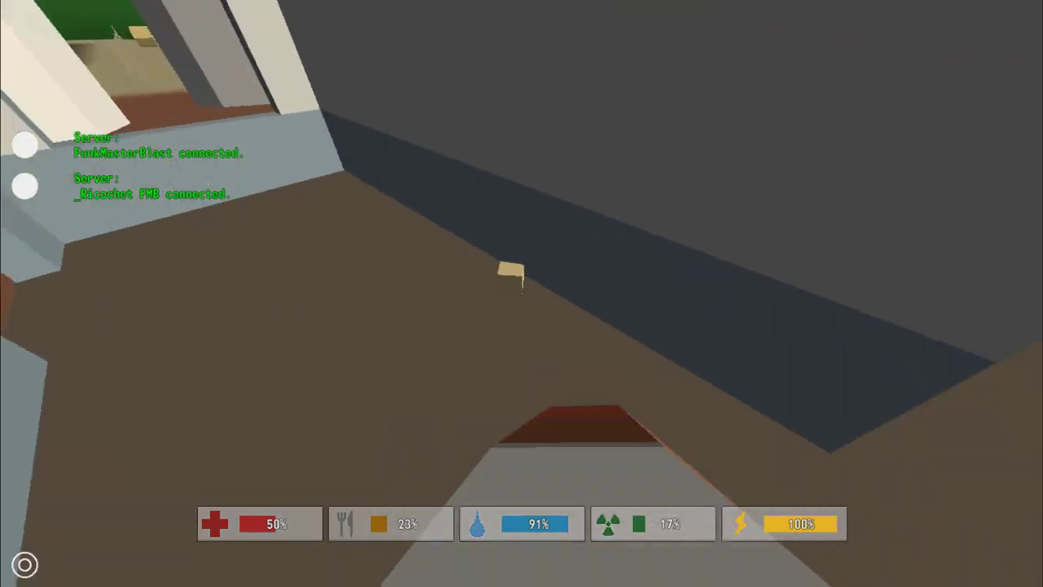
# - Pick up the floor item, walk into the open field, and check the 7.85kg Travelpack
pyautogui.press('f')
pyautogui.press('w')
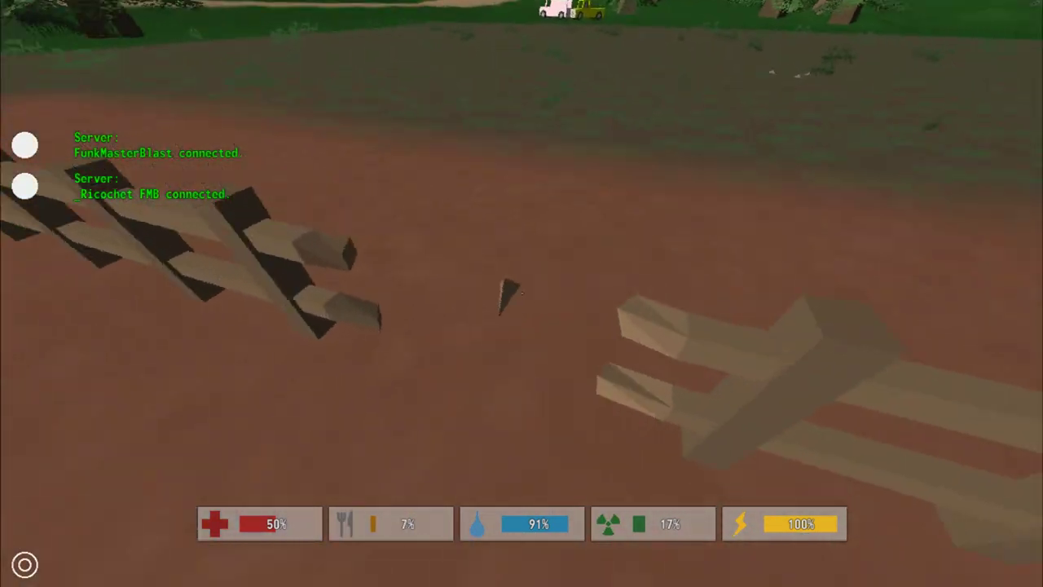
pyautogui.moveTo(521, 293); pyautogui.dragTo(733, 294)
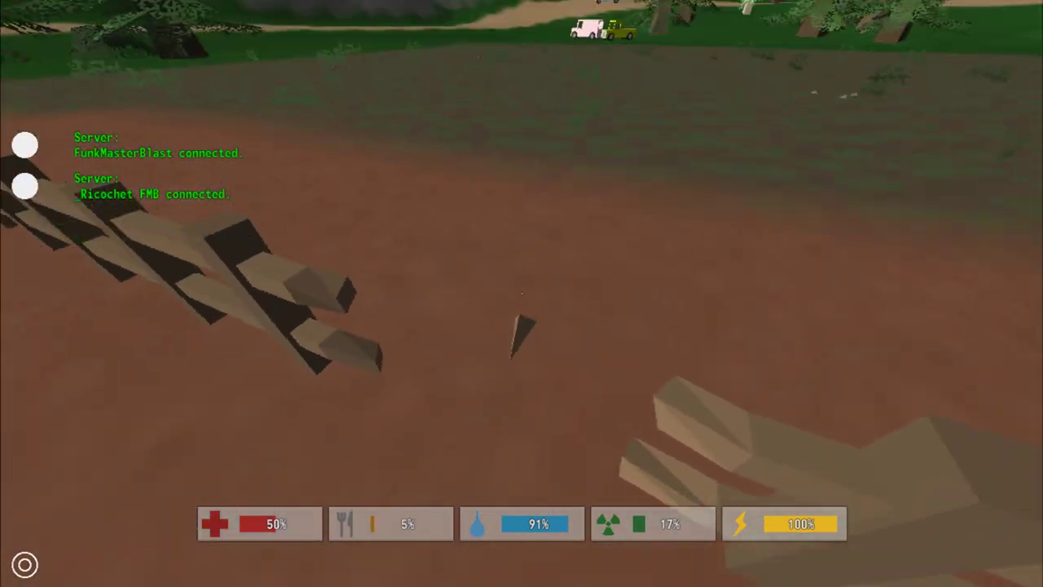
pyautogui.press('w')
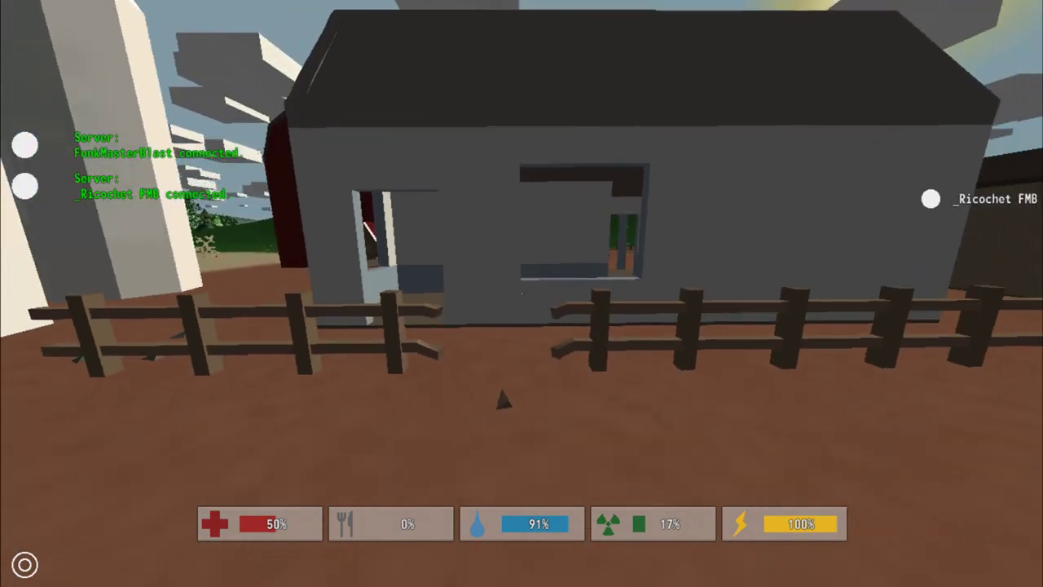
pyautogui.press('w')
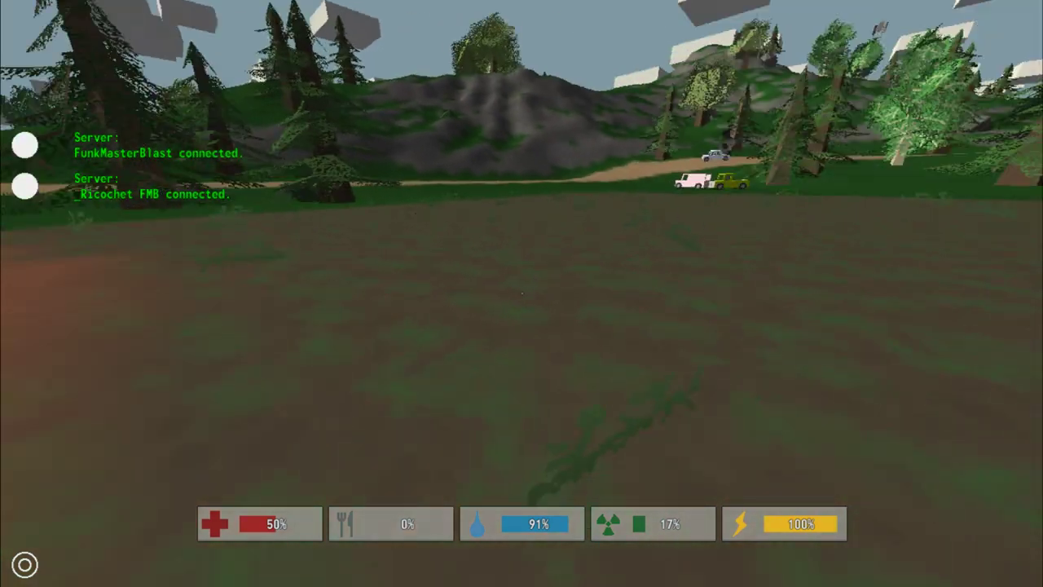
pyautogui.press('g')
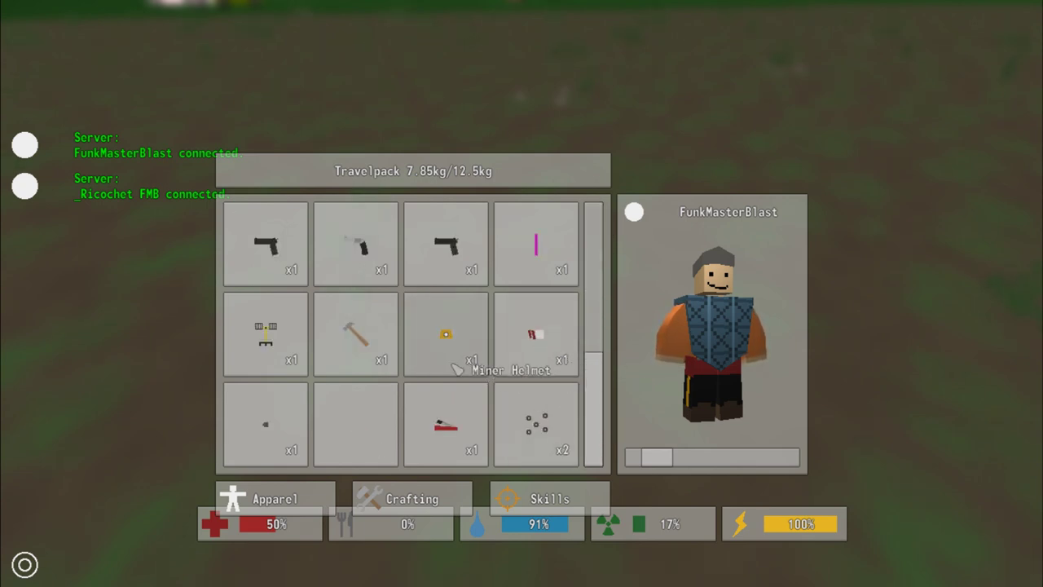
# - Move the Carrot Seed to another slot, then swing at the ground and switch hotbar items 1 and 2
pyautogui.click(270, 424)
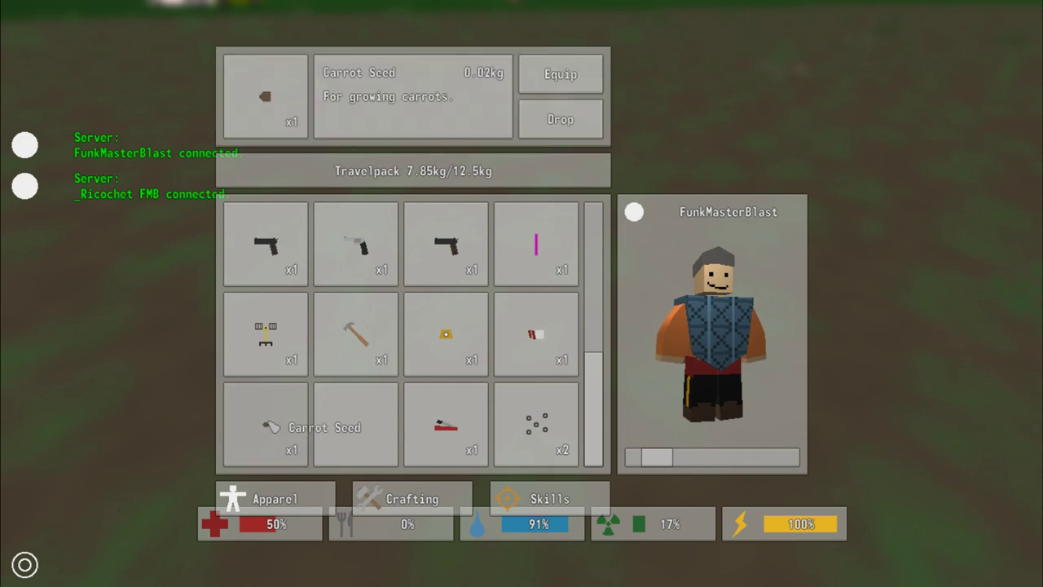
pyautogui.moveTo(279, 431); pyautogui.dragTo(352, 342)
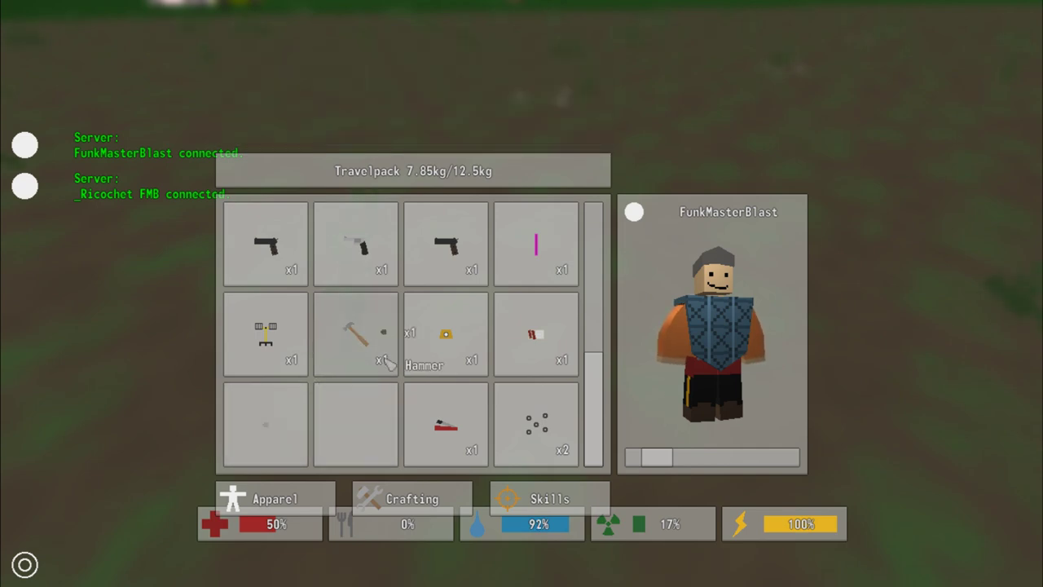
pyautogui.press('Tab')
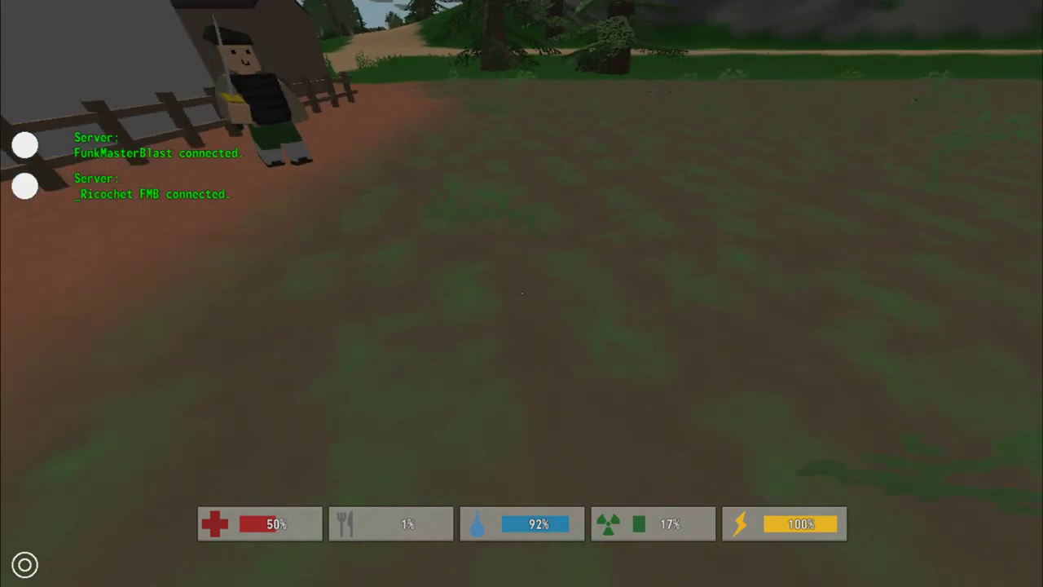
pyautogui.press('1')
pyautogui.click(522, 294)
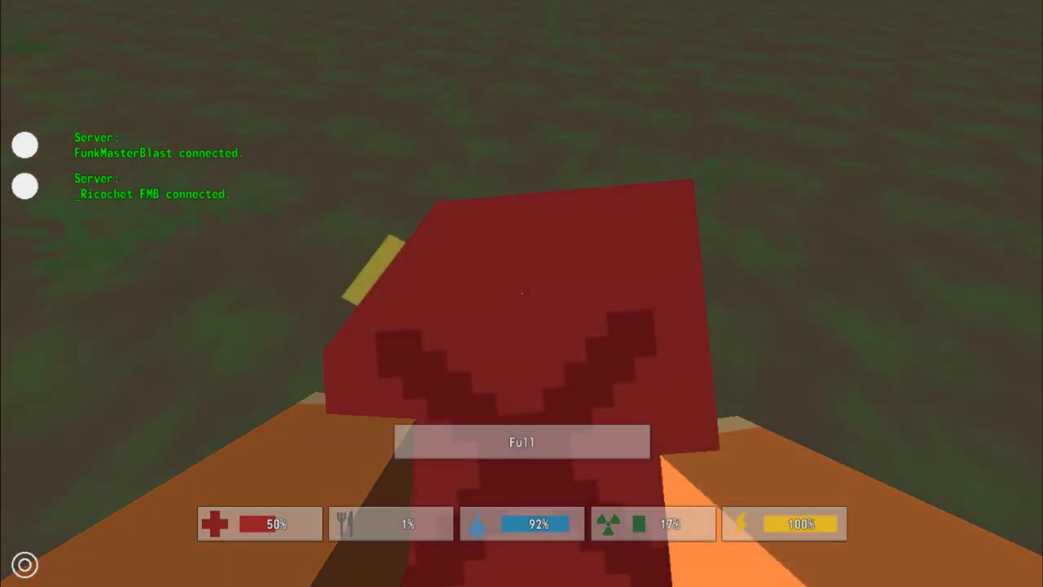
pyautogui.press('2')
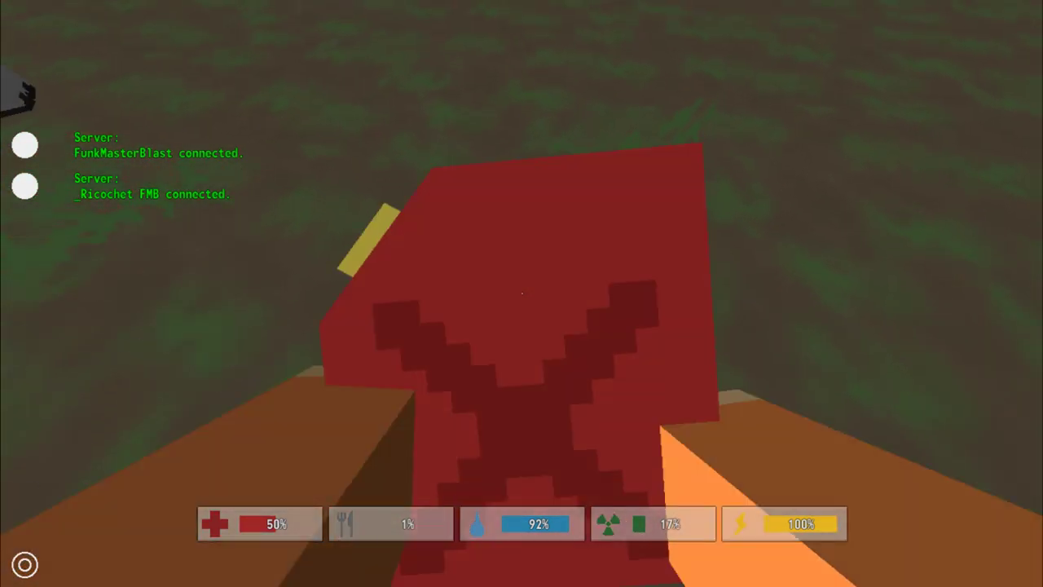
# - Equip the Carrot Seed from the inventory for planting
pyautogui.press('Tab')
pyautogui.click(356, 247)
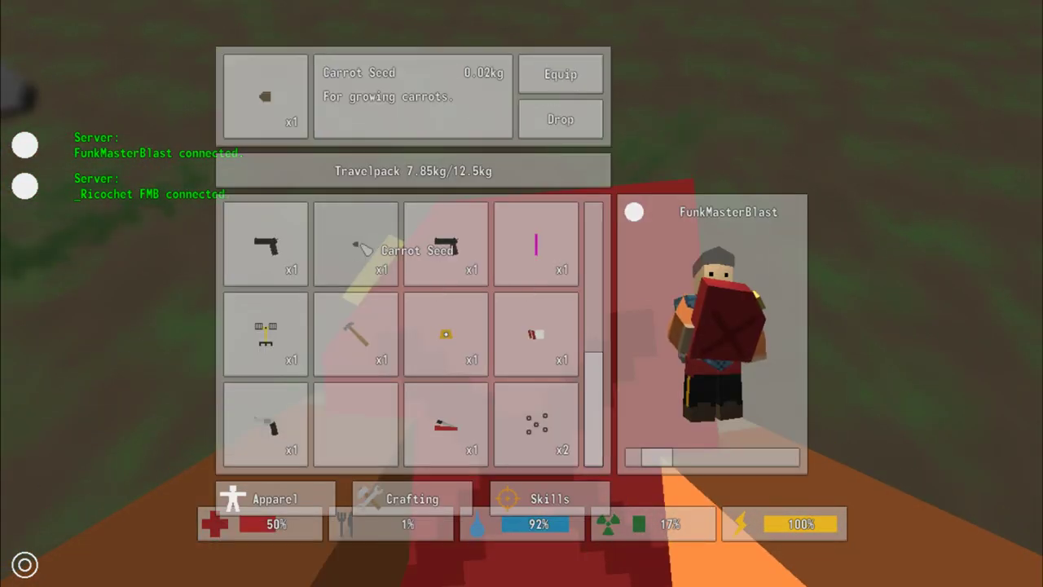
pyautogui.click(561, 74)
pyautogui.click(522, 293)
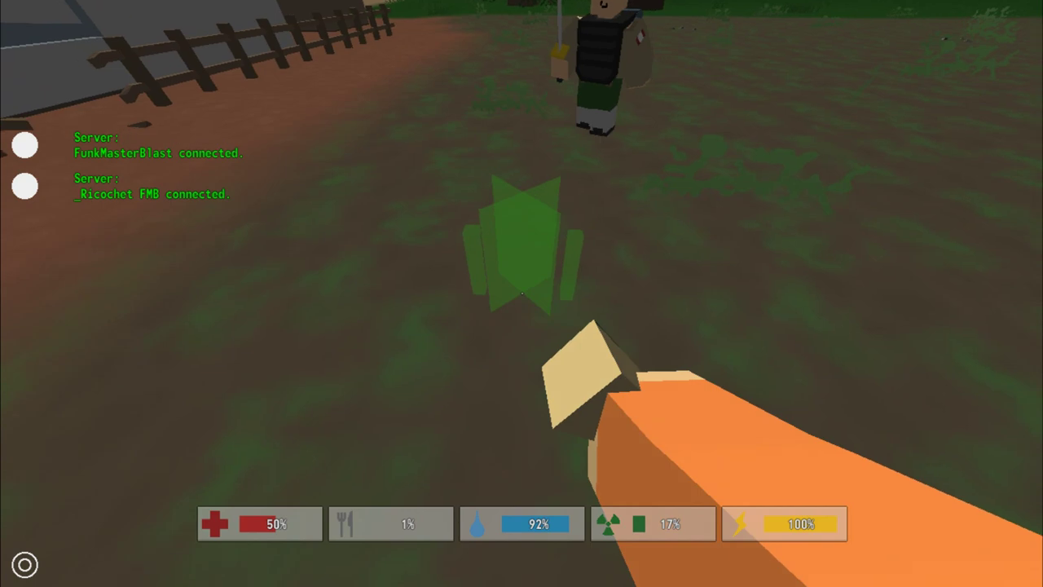
# - Plant the carrot seed in the soil beside the farmhouse, leaving a green sprout
pyautogui.click(522, 293)
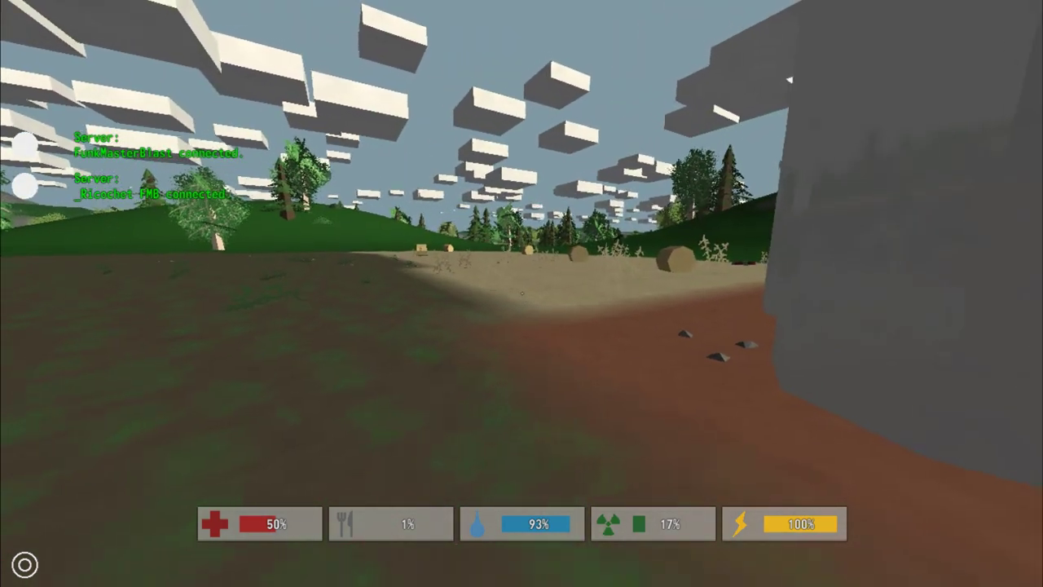
# - Sprint across the sand and farmyard, around the buildings toward the field
pyautogui.hotkey('shift', 'w')
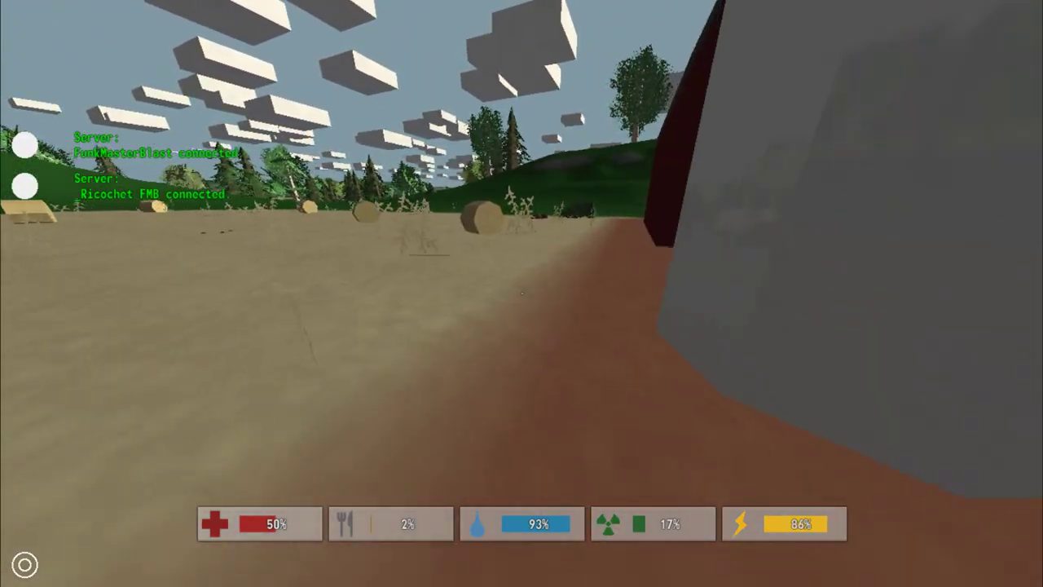
pyautogui.hotkey('shift', 'w')
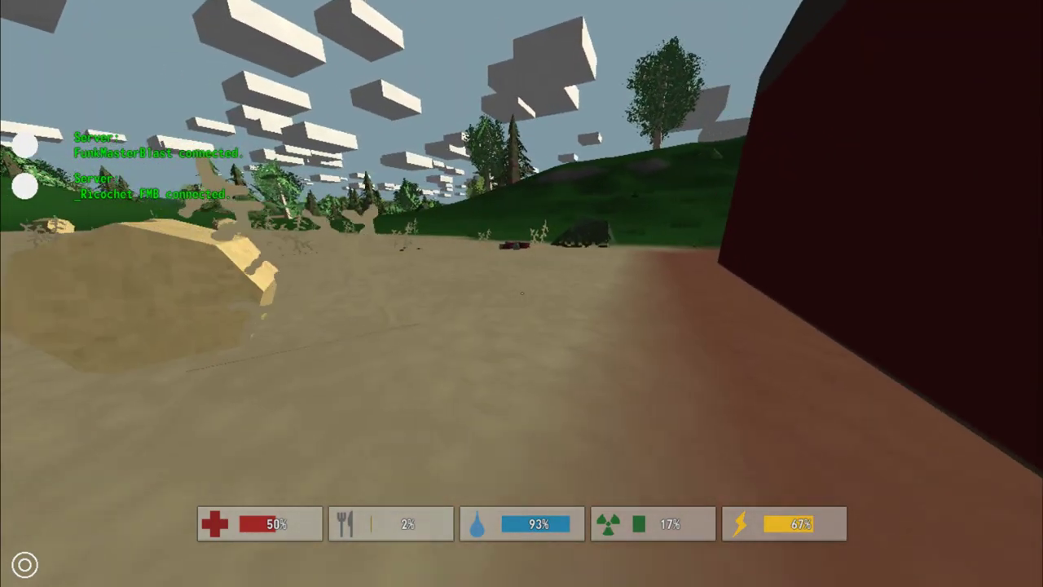
pyautogui.hotkey('shift', 'w')
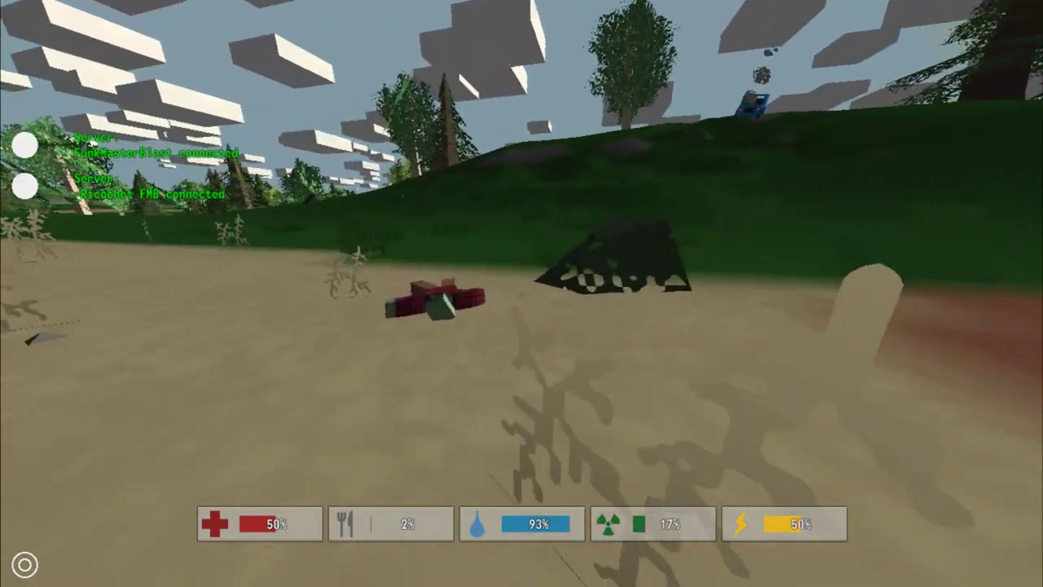
pyautogui.hotkey('shift', 'w')
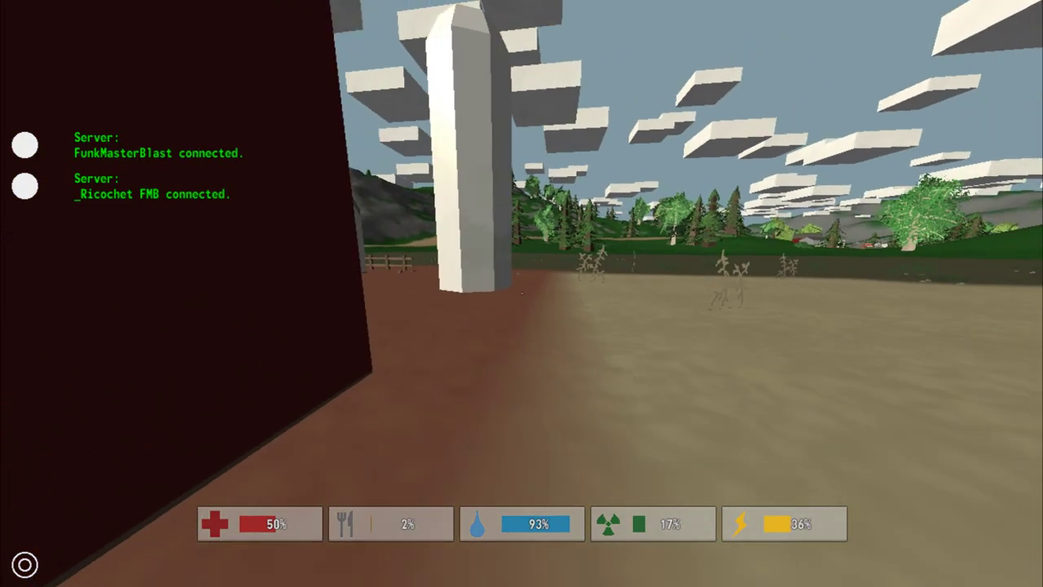
pyautogui.hotkey('shift', 'w')
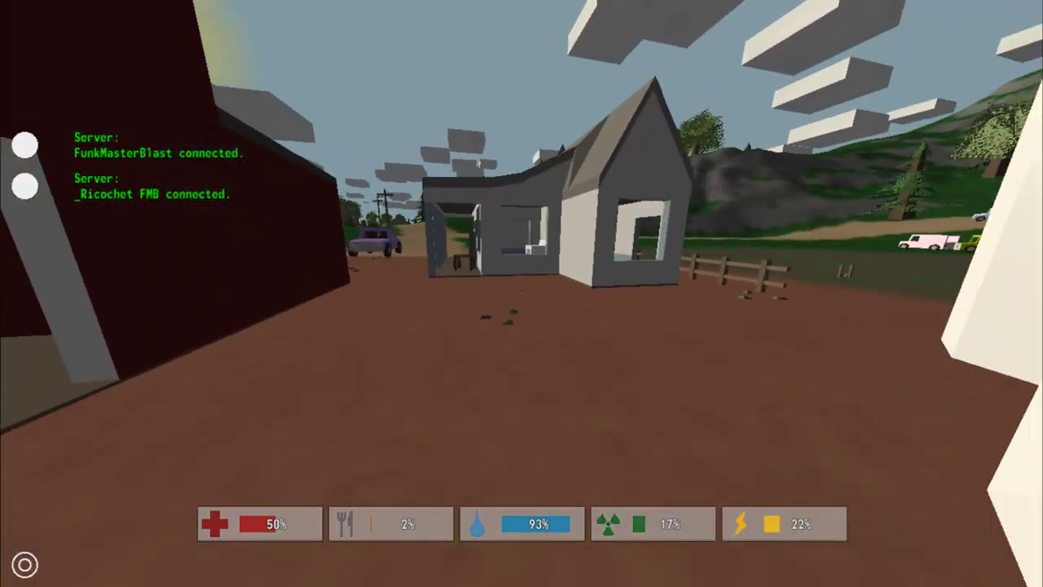
pyautogui.press('w')
pyautogui.hotkey('shift', 'w')
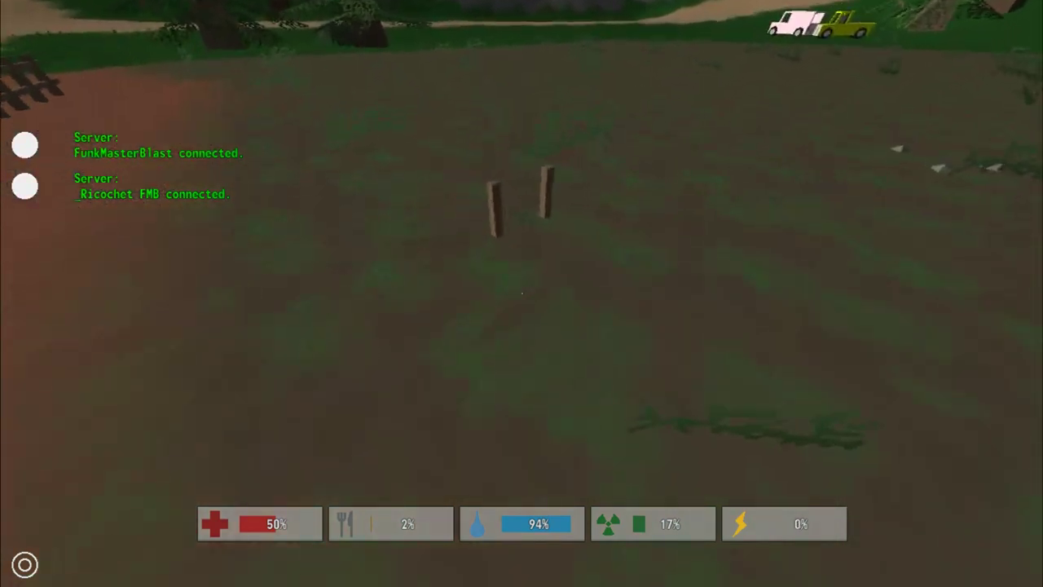
# - Walk past the grey house to the well, check the Travelpack, and get into the purple car
pyautogui.press('w')
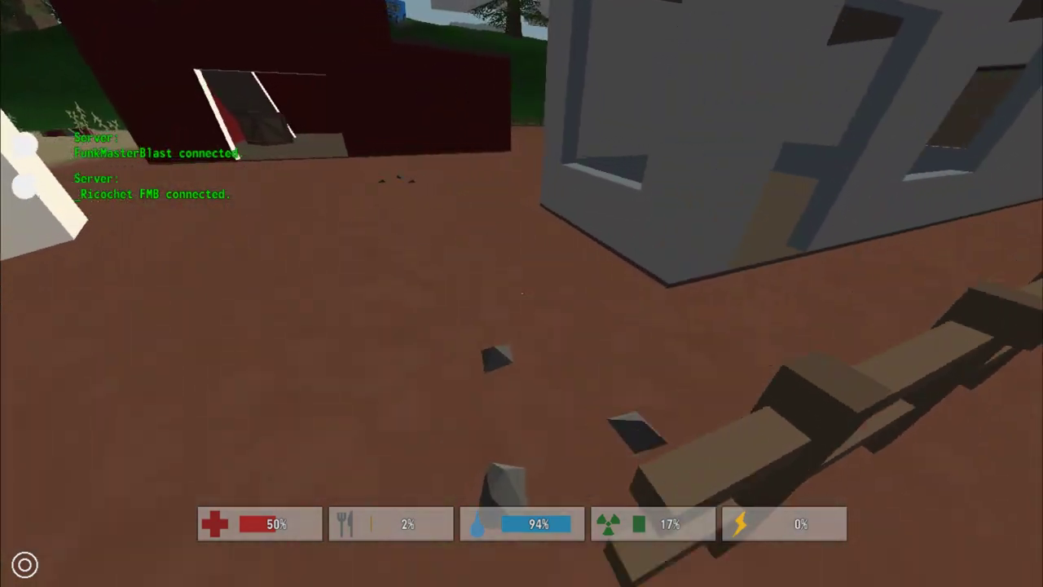
pyautogui.press('w')
pyautogui.press('w')
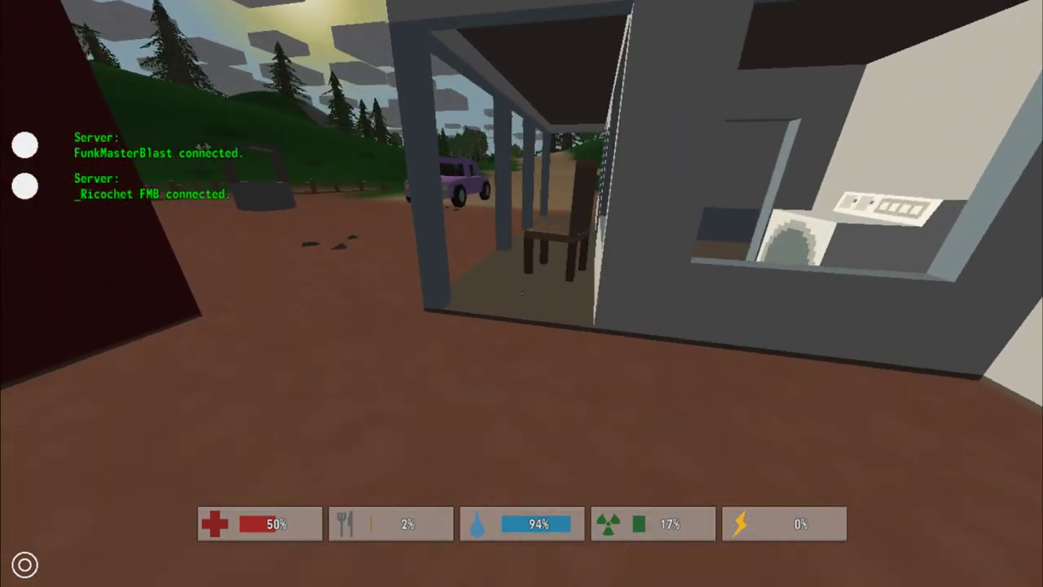
pyautogui.press('w')
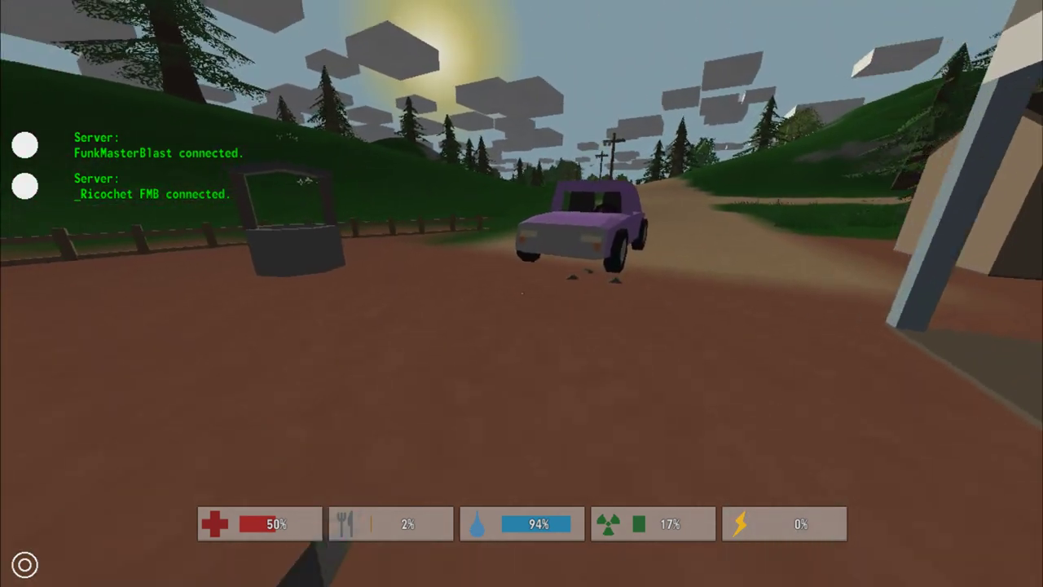
pyautogui.press('w')
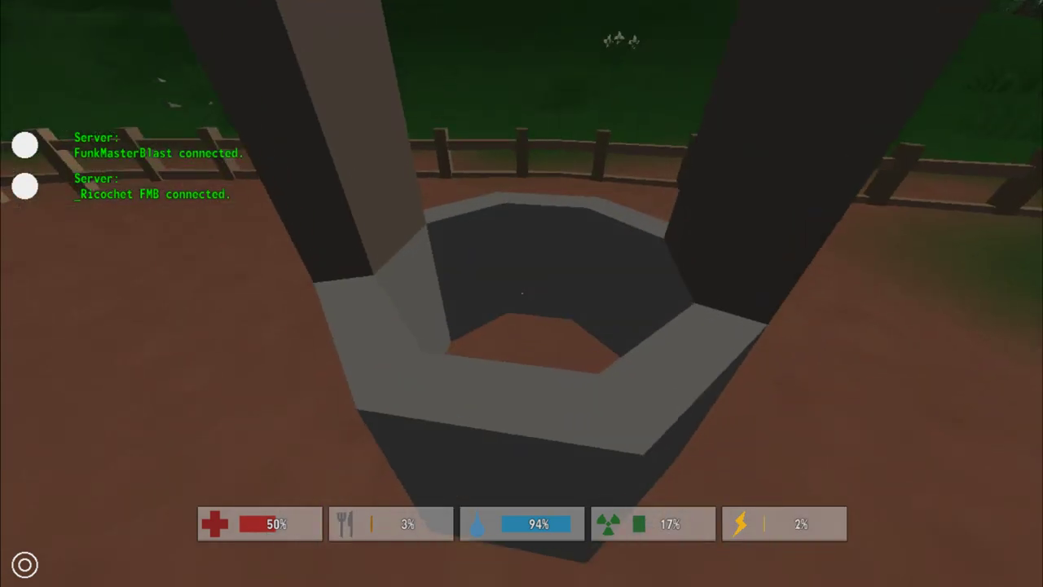
pyautogui.press('w')
pyautogui.press('g')
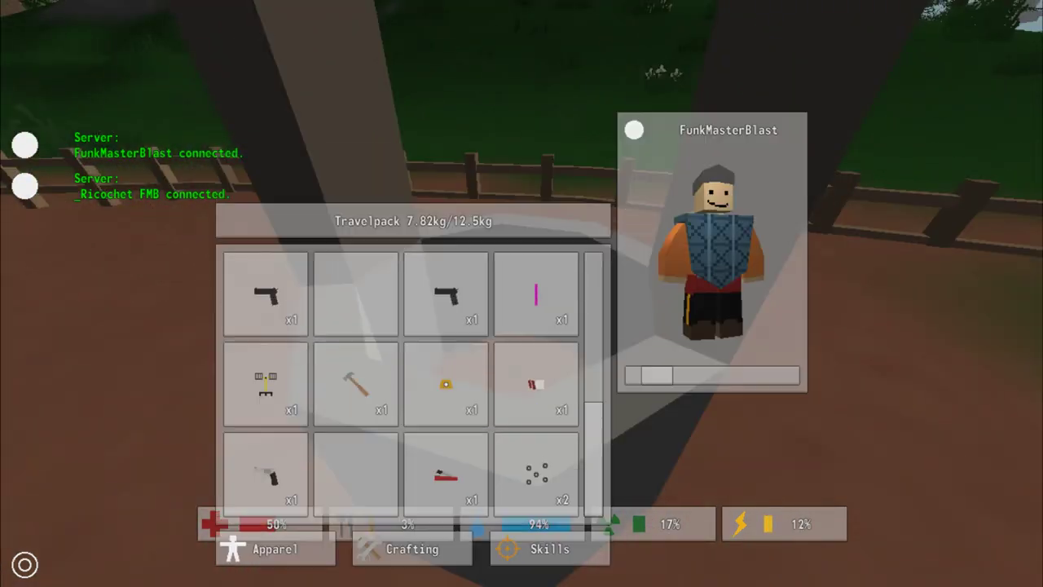
pyautogui.press('g')
pyautogui.press('w')
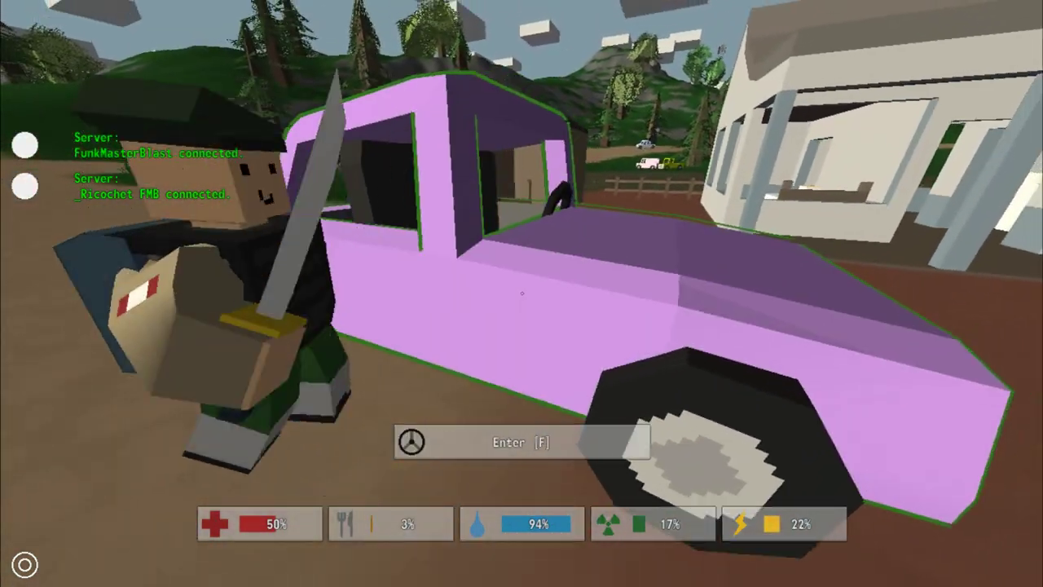
pyautogui.press('f')
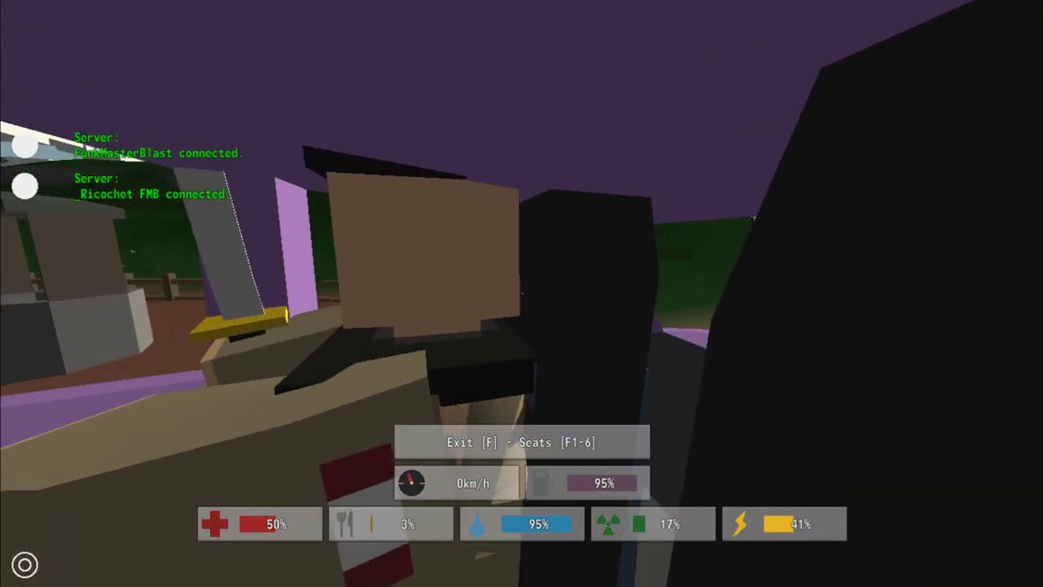
# - Drive the purple car down the dirt road to the next farm's barn and get out
pyautogui.press('w')
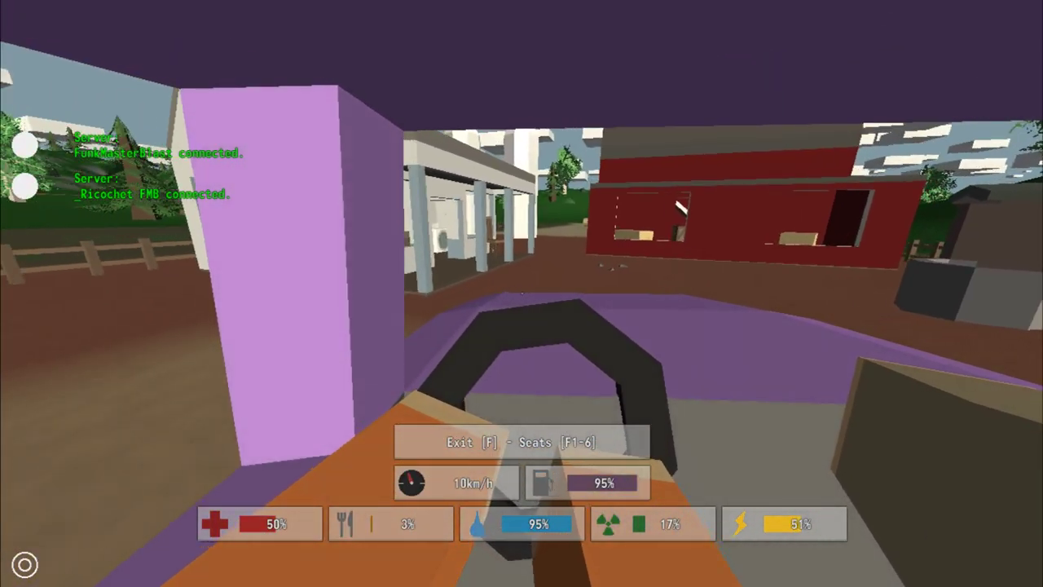
pyautogui.press('w')
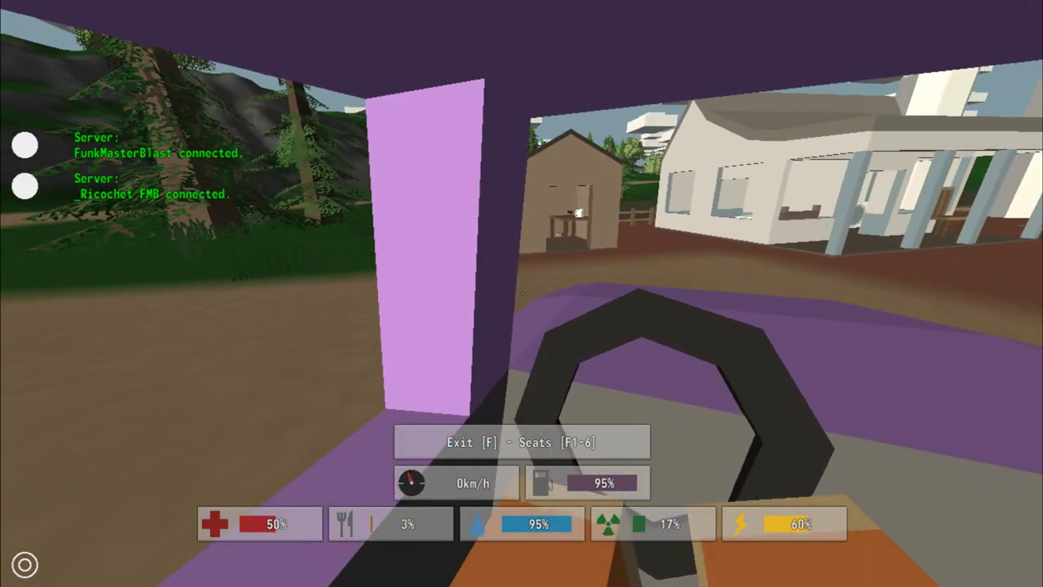
pyautogui.press('w')
pyautogui.press('w')
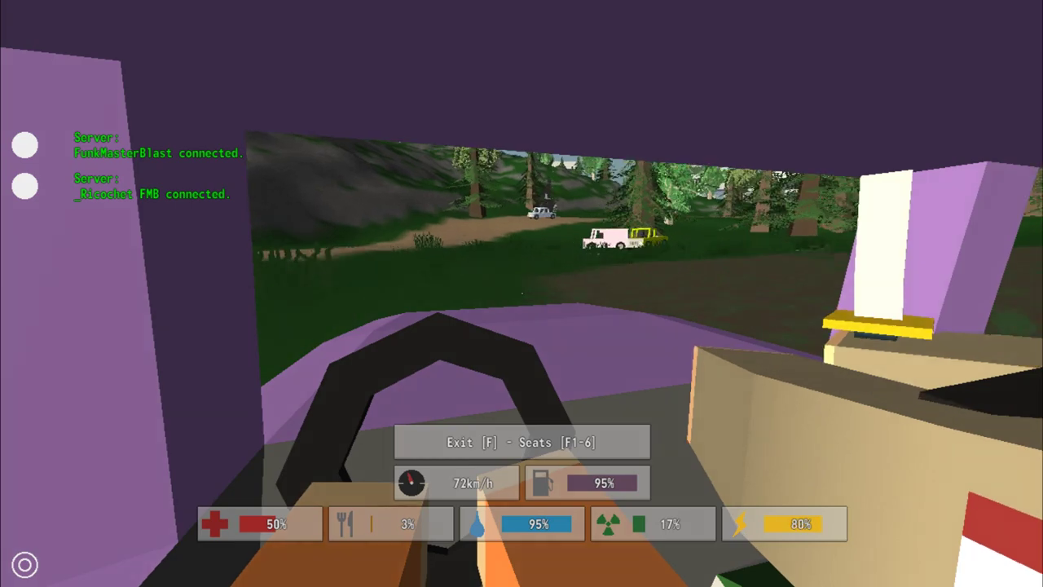
pyautogui.press('w')
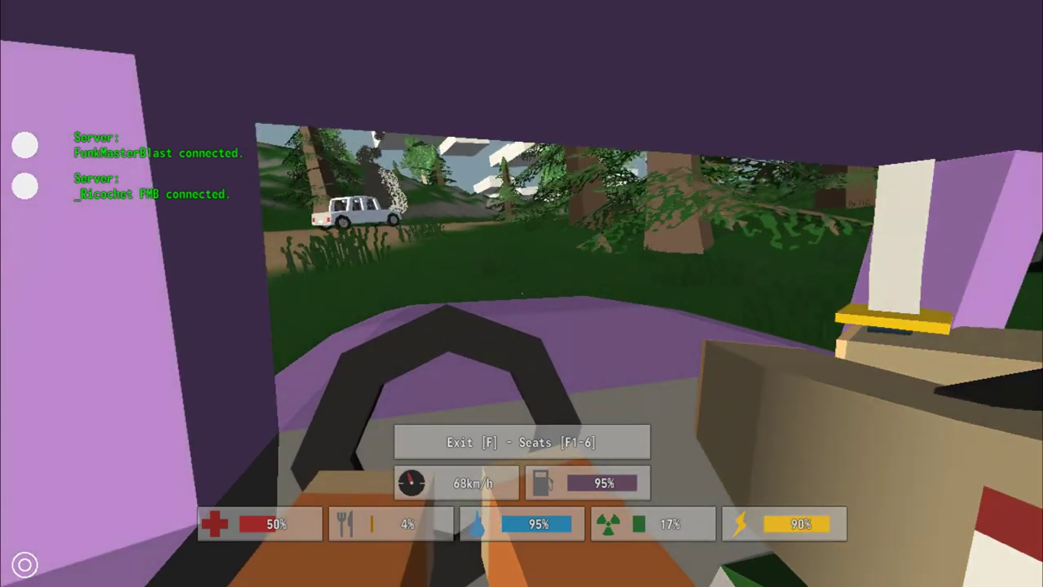
pyautogui.press('w')
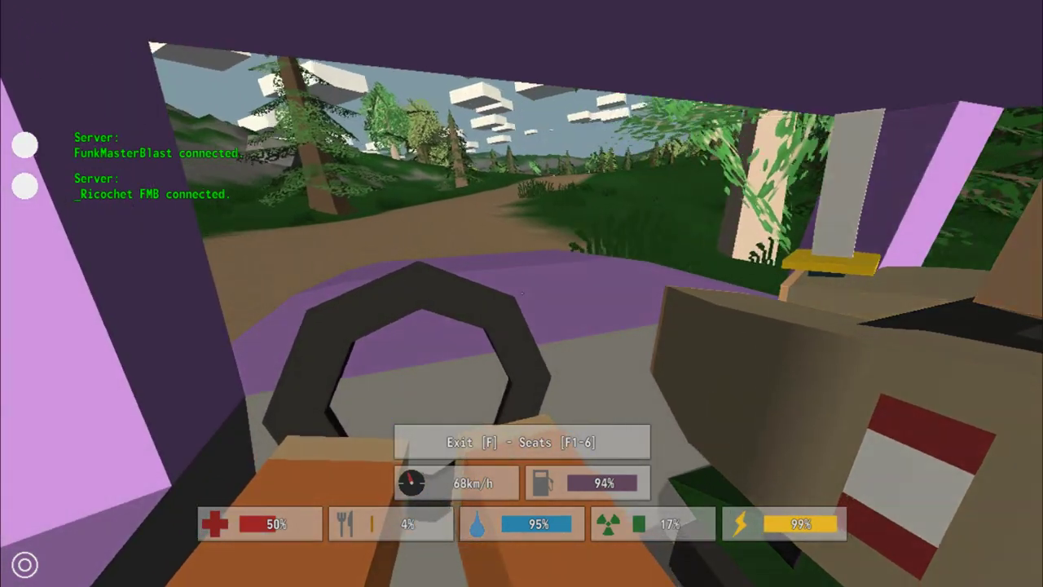
pyautogui.press('w')
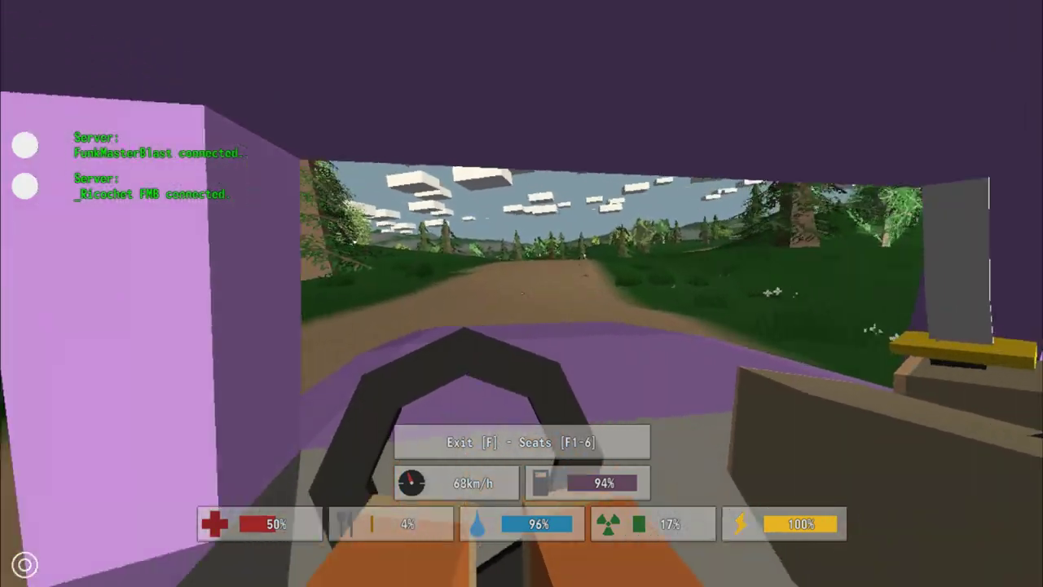
pyautogui.press('w')
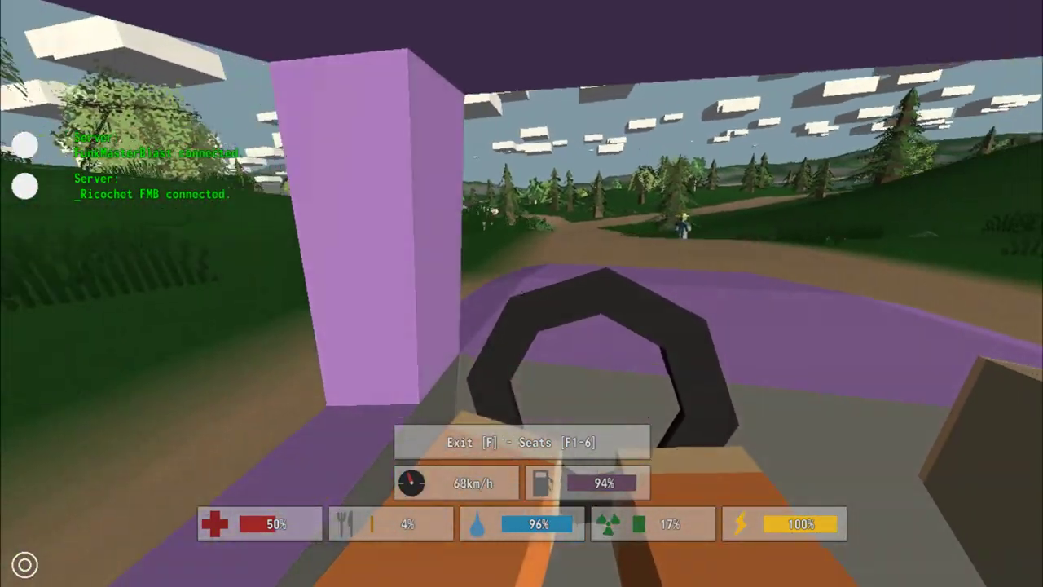
pyautogui.press('w')
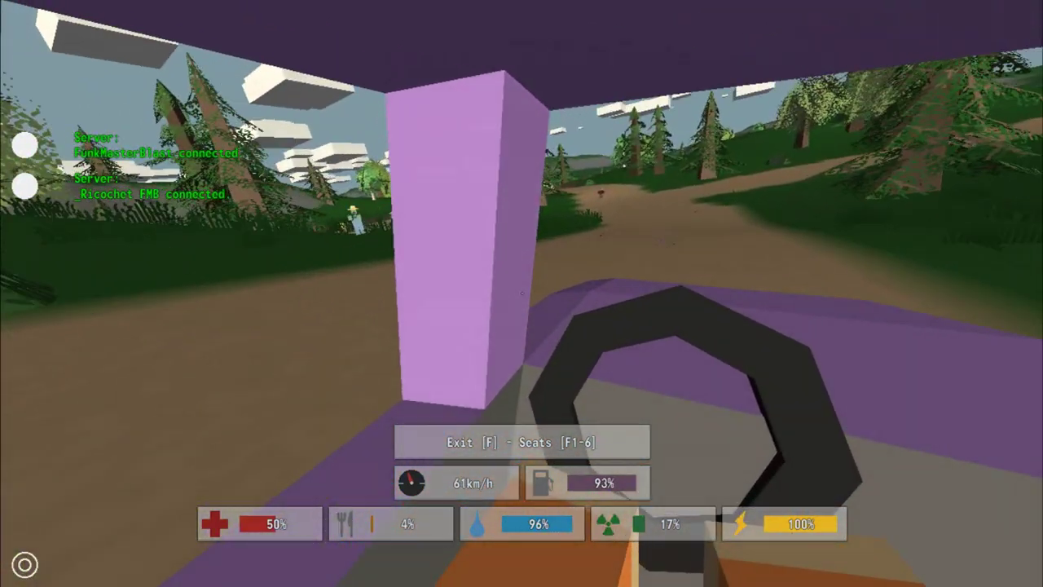
pyautogui.press('w')
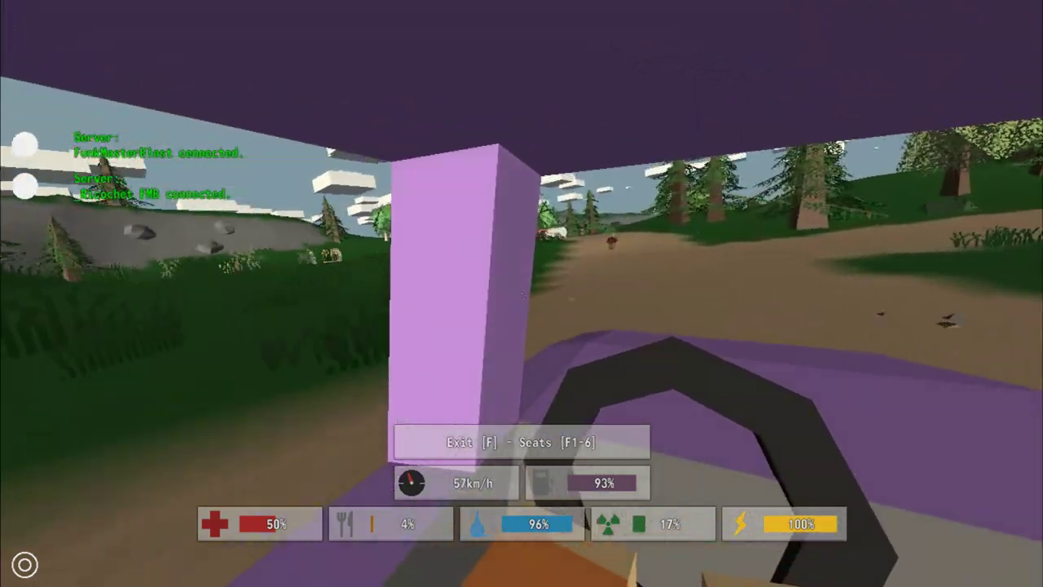
pyautogui.press('w')
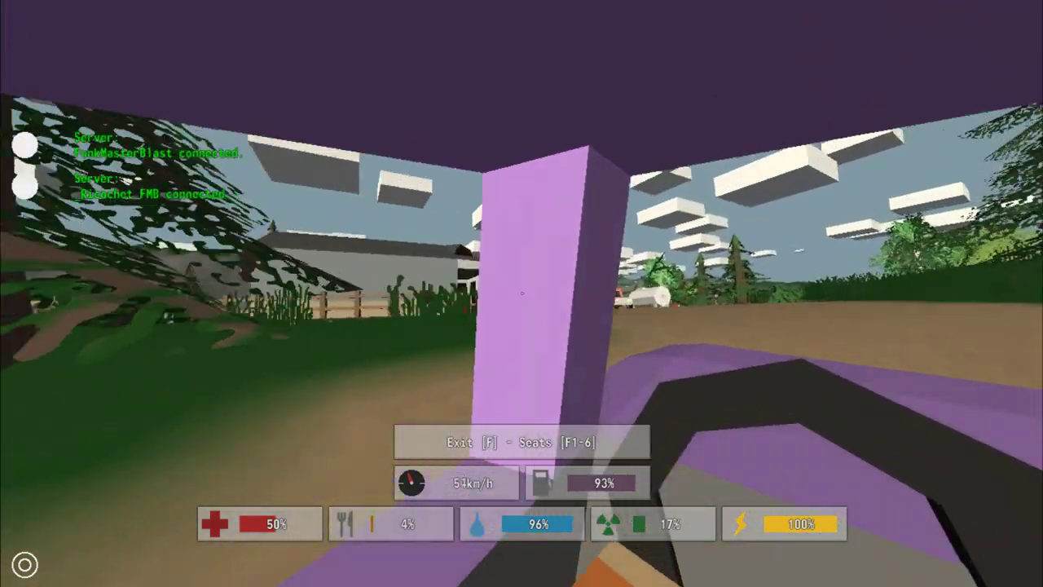
pyautogui.press('w')
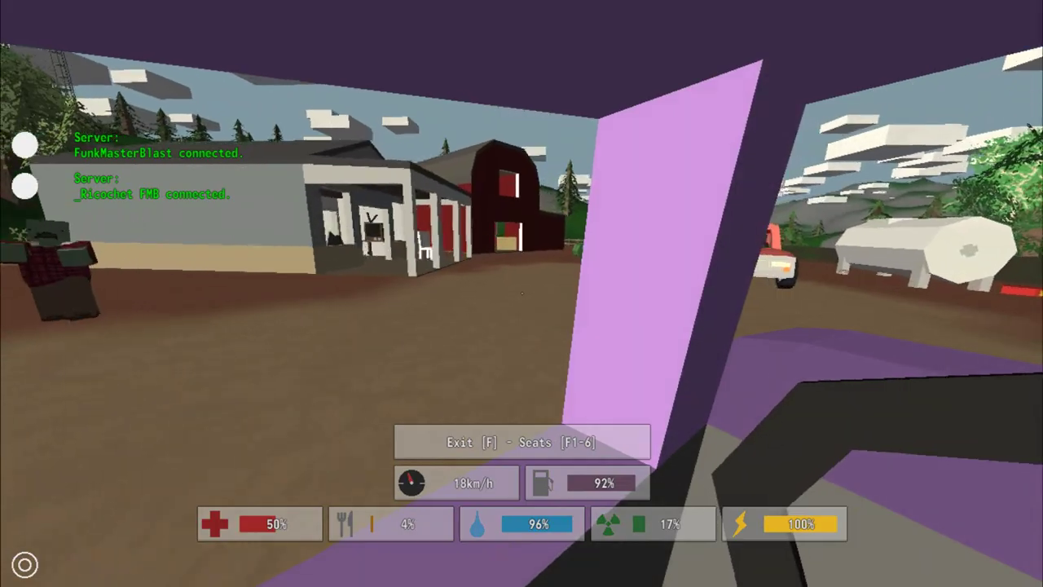
pyautogui.press('f')
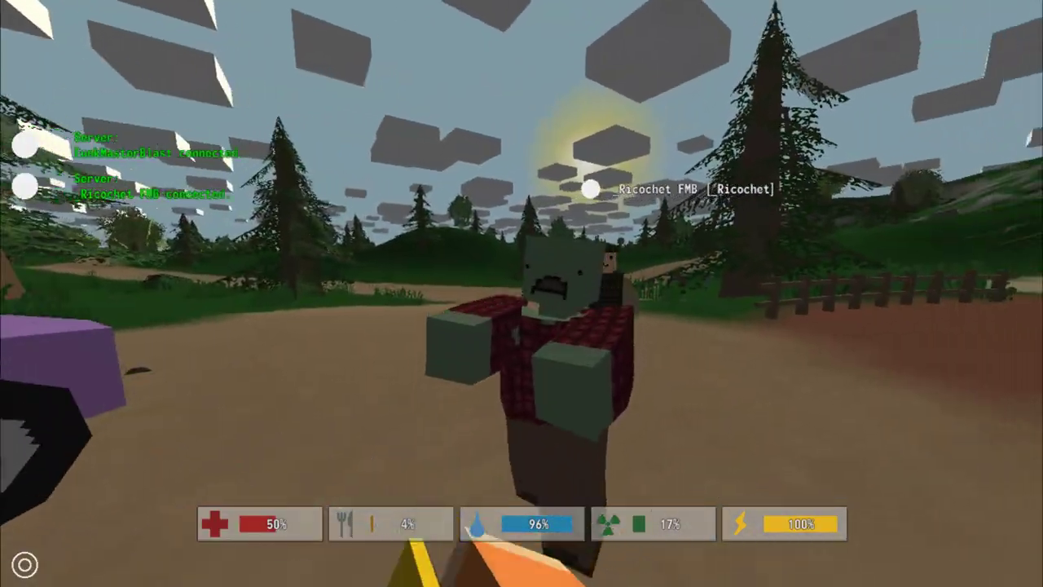
# - Attack the zombie near the other player, then kill the zombie inside the garage
pyautogui.click(521, 293)
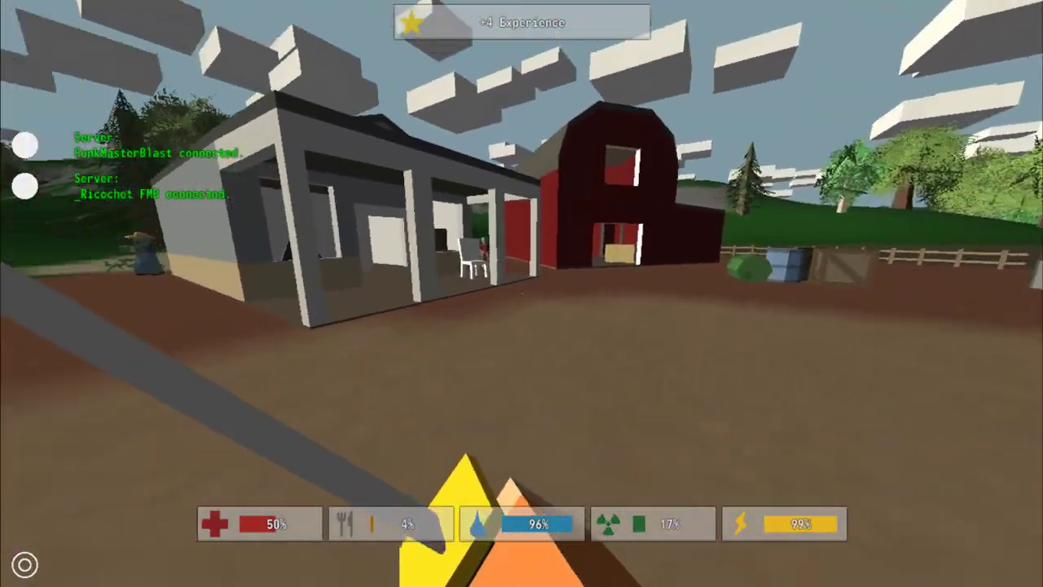
pyautogui.press('w')
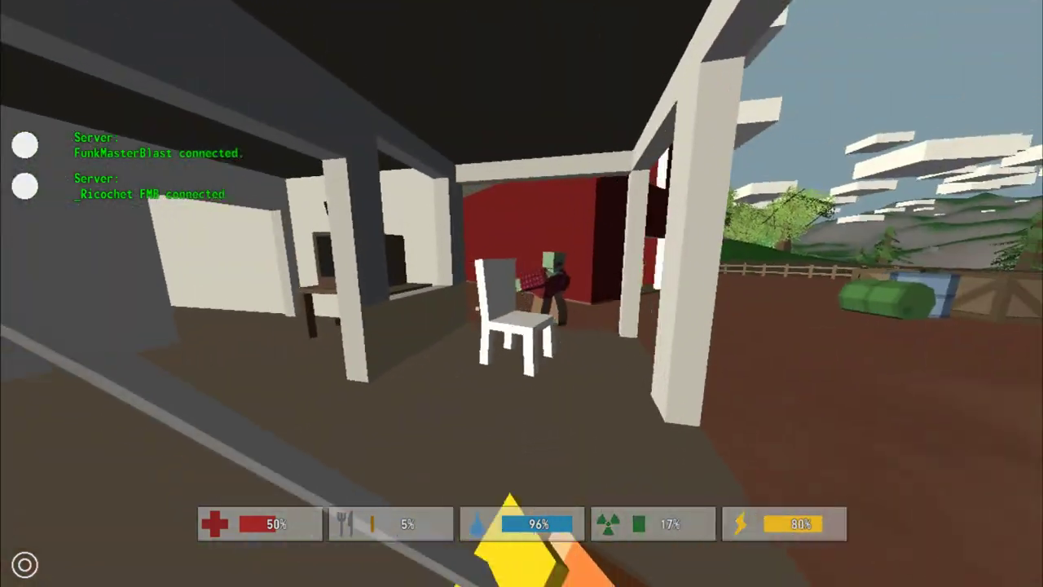
pyautogui.click(522, 294)
pyautogui.press('w')
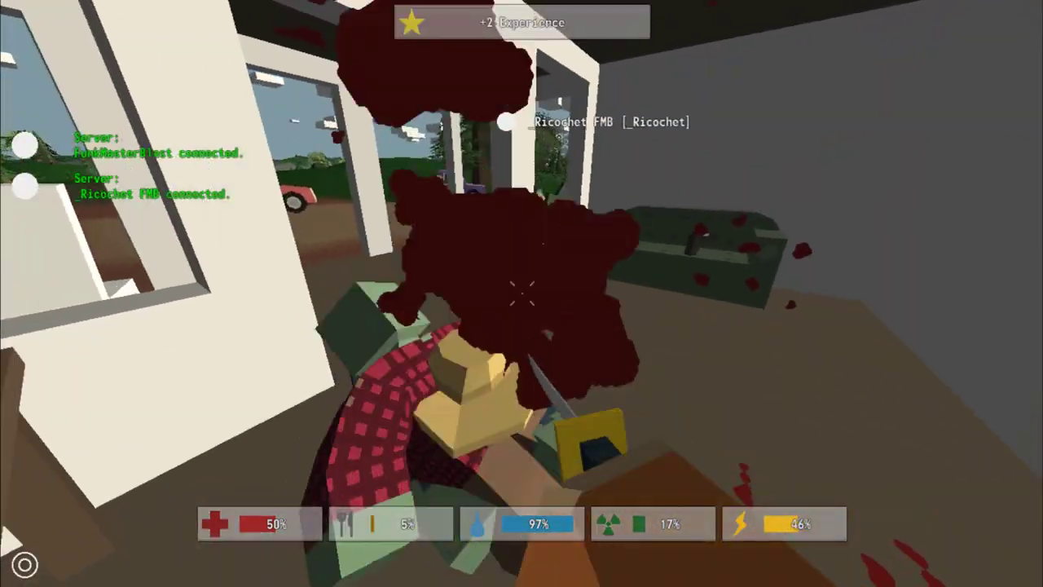
pyautogui.click(521, 294)
pyautogui.press('w')
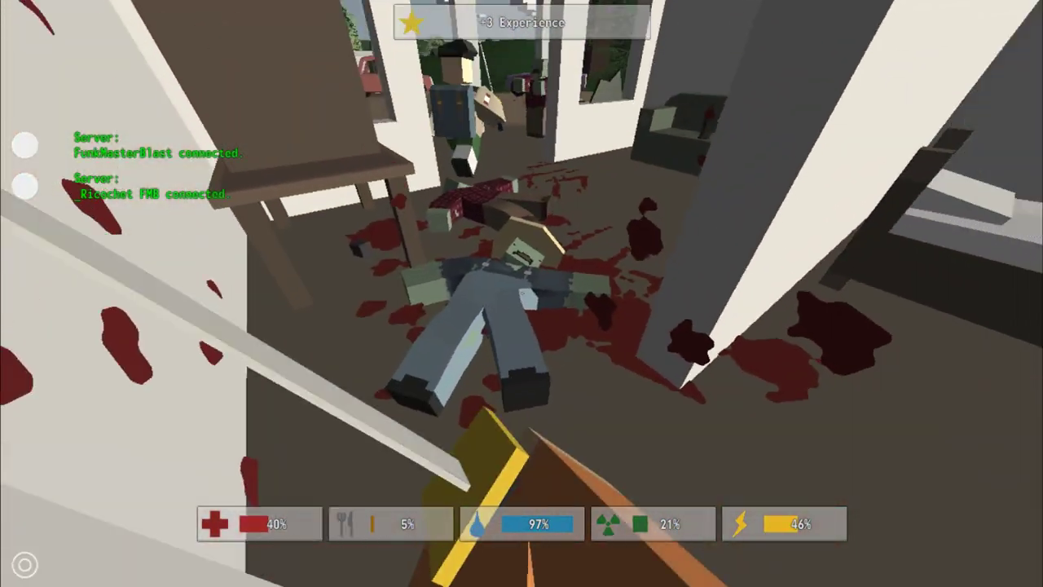
# - Walk past the pillar into the room and pick up the Potato Seed
pyautogui.press('w')
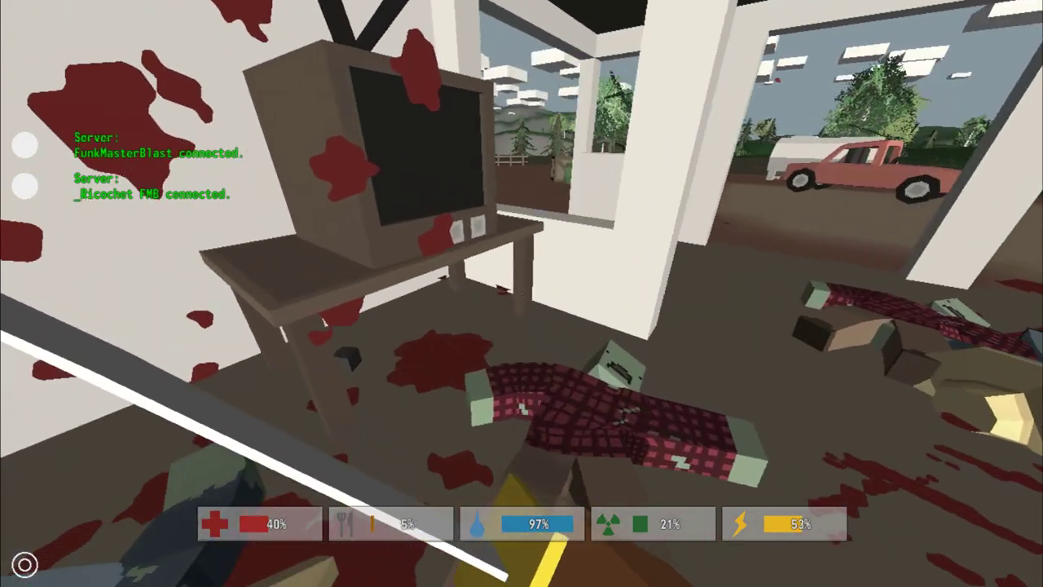
pyautogui.press('w')
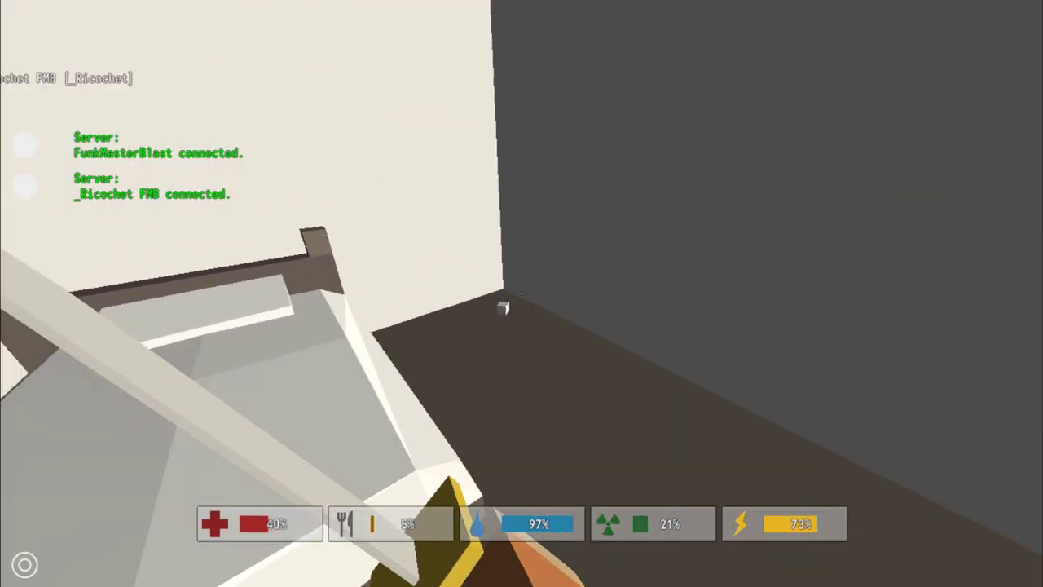
pyautogui.press('f')
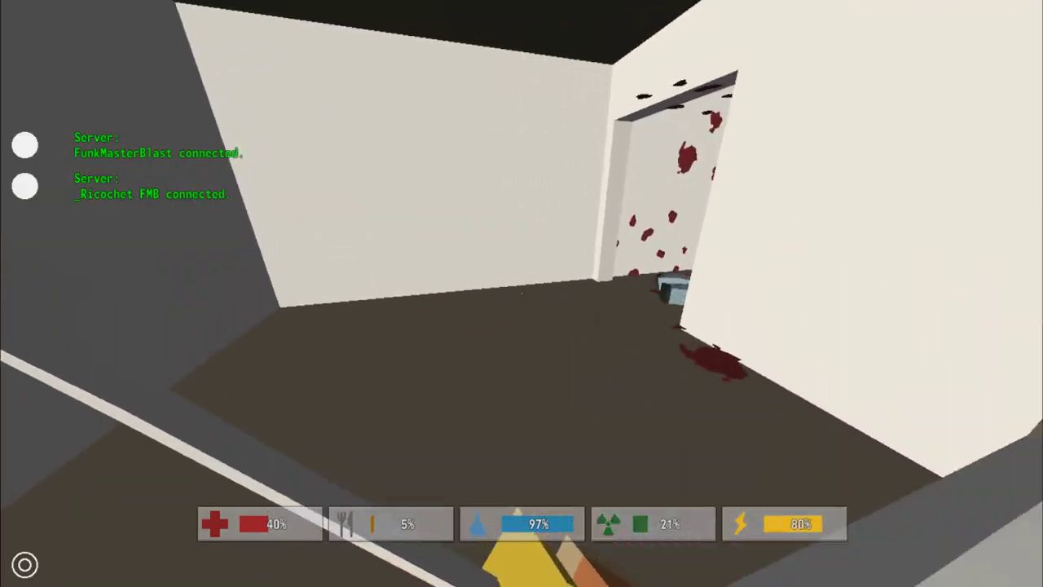
# - Run over to the red barn and move through its rooms toward the loot shelf
pyautogui.press('w')
pyautogui.press('w')
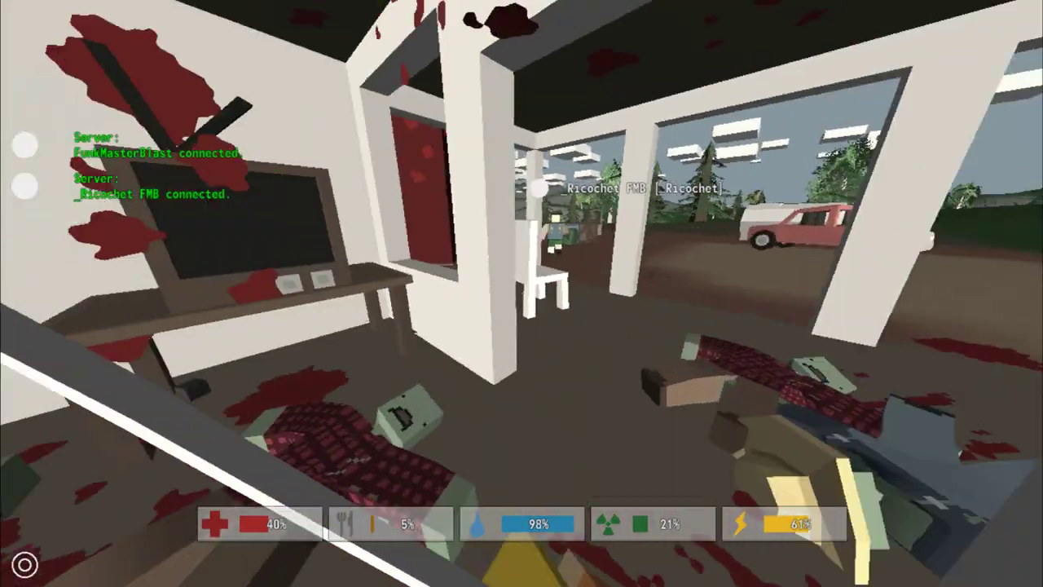
pyautogui.press('w')
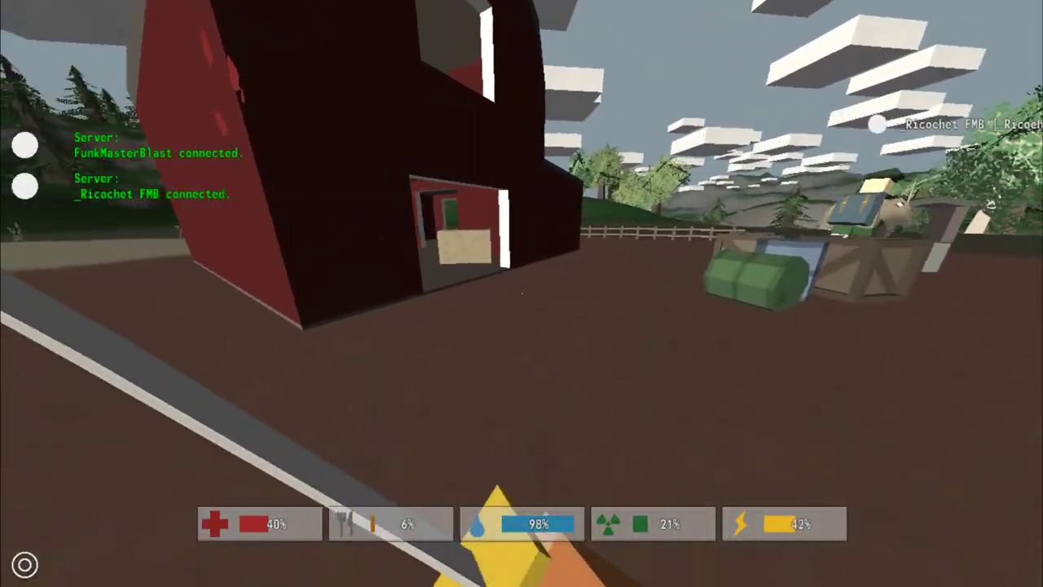
pyautogui.press('w')
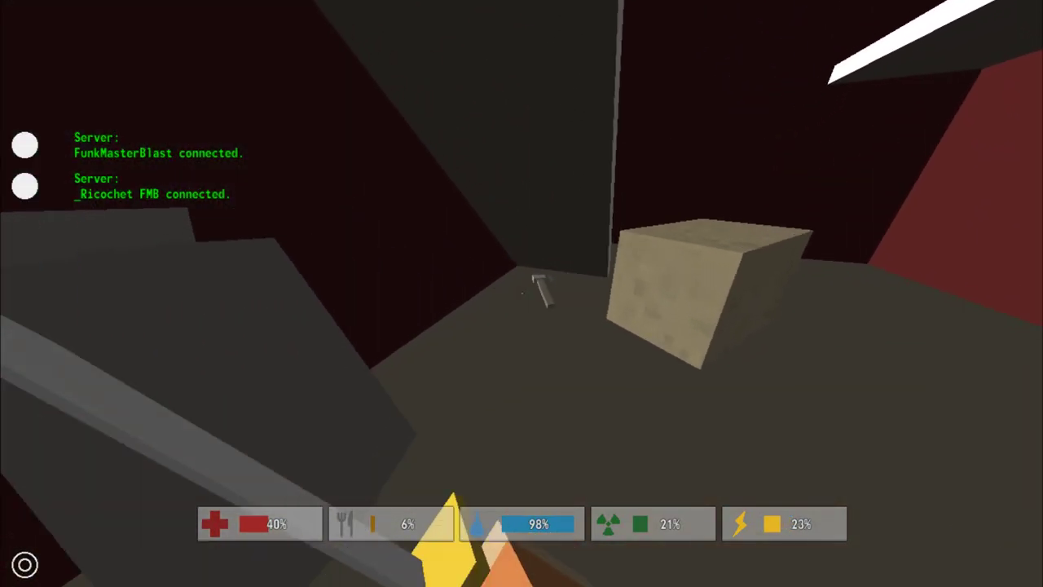
pyautogui.press('w')
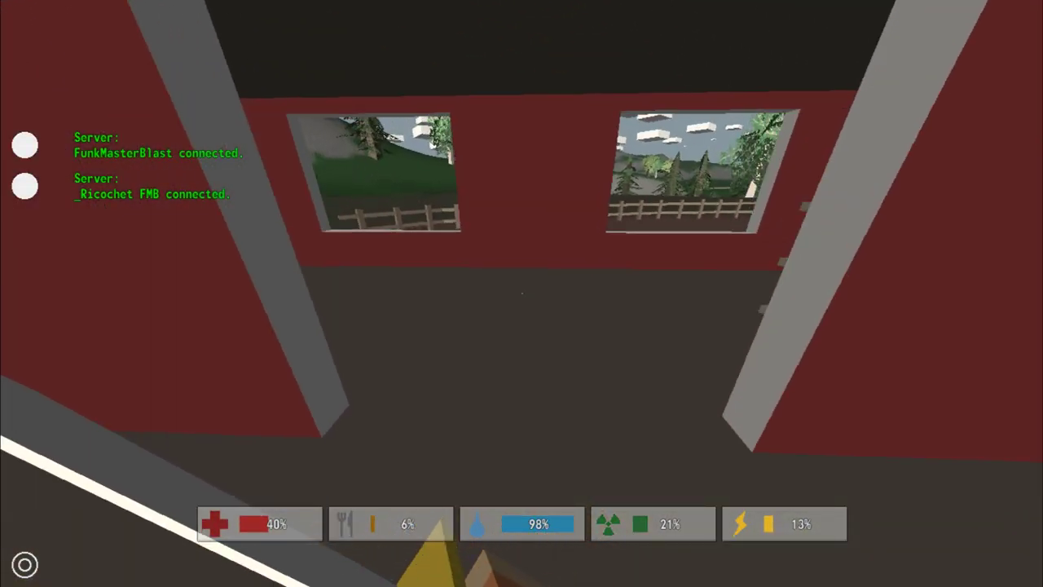
pyautogui.press('w')
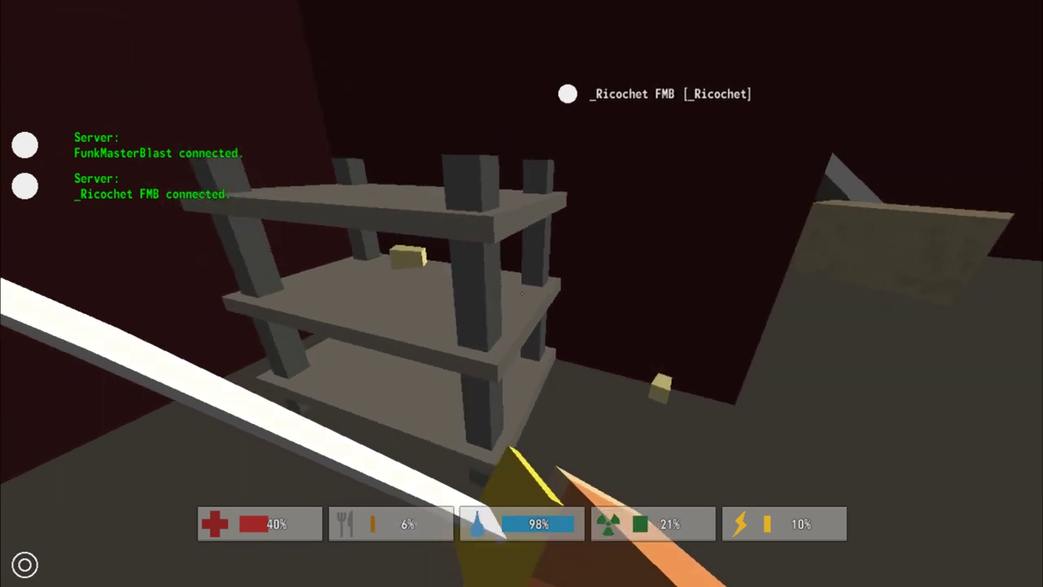
# - Search the room, grab the Bonjour Clip, and walk out toward the well
pyautogui.press('w')
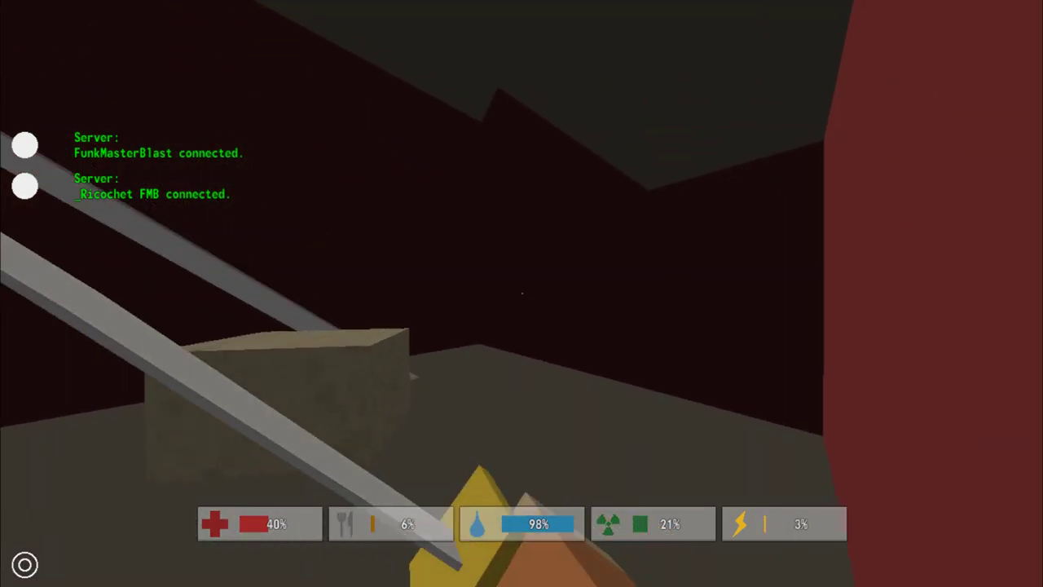
pyautogui.press('w')
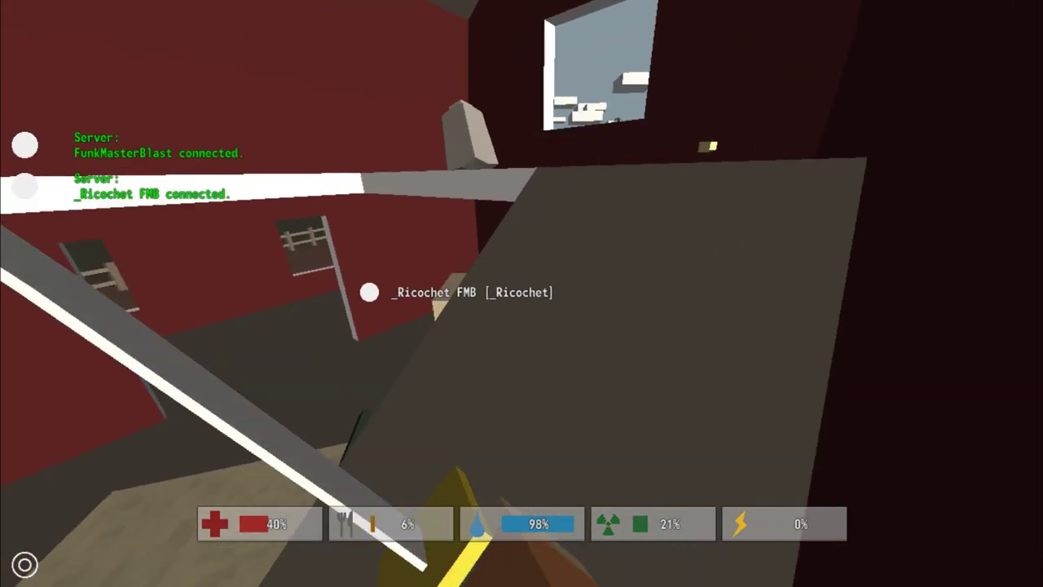
pyautogui.press('w')
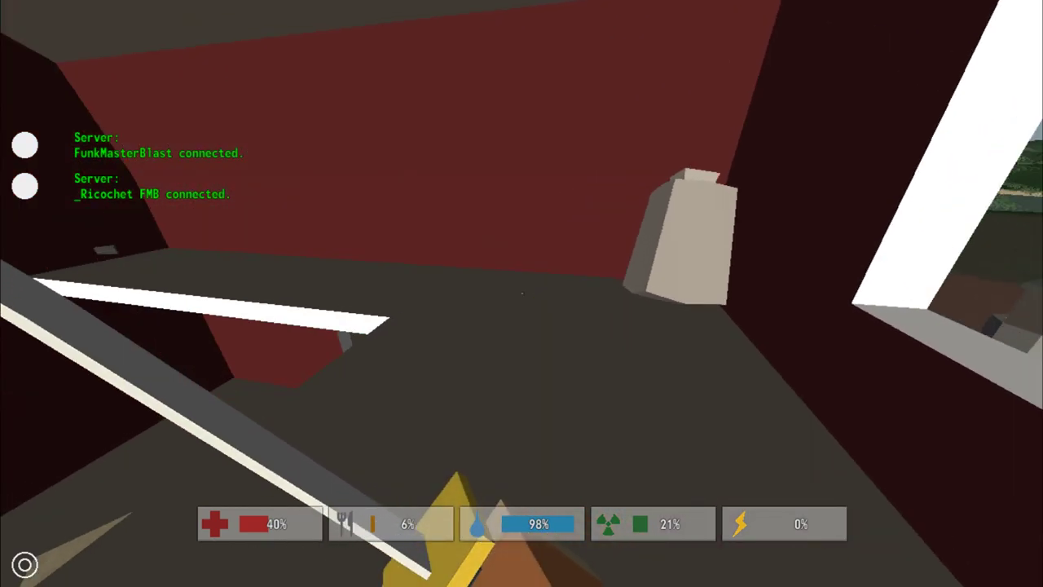
pyautogui.press('w')
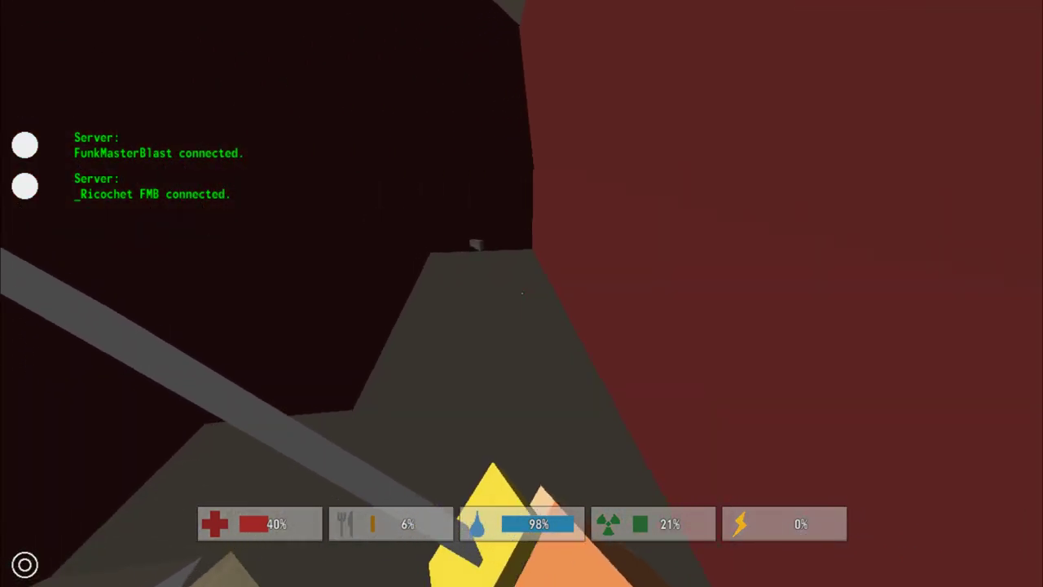
pyautogui.press('f')
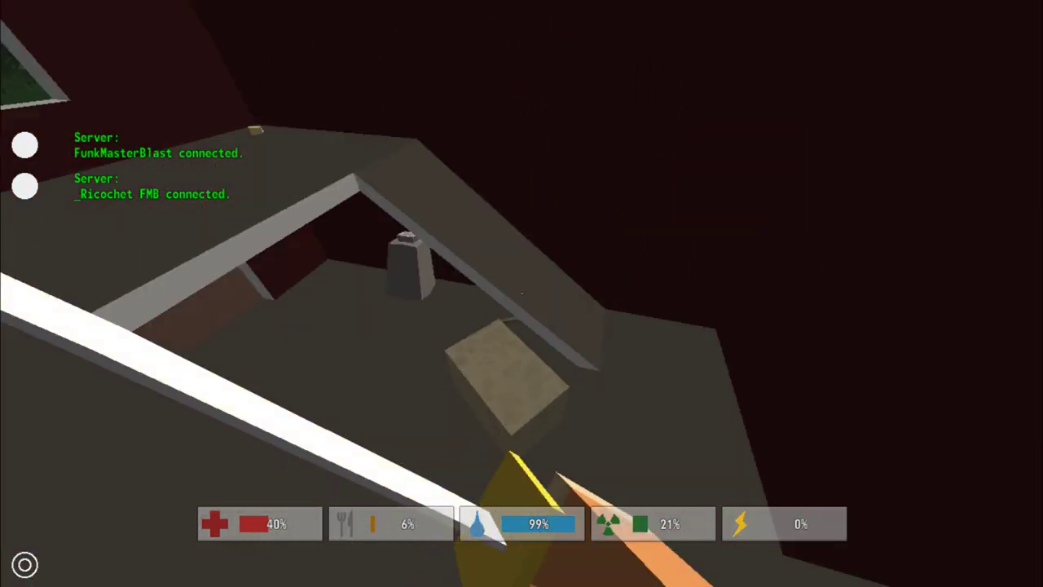
pyautogui.press('w')
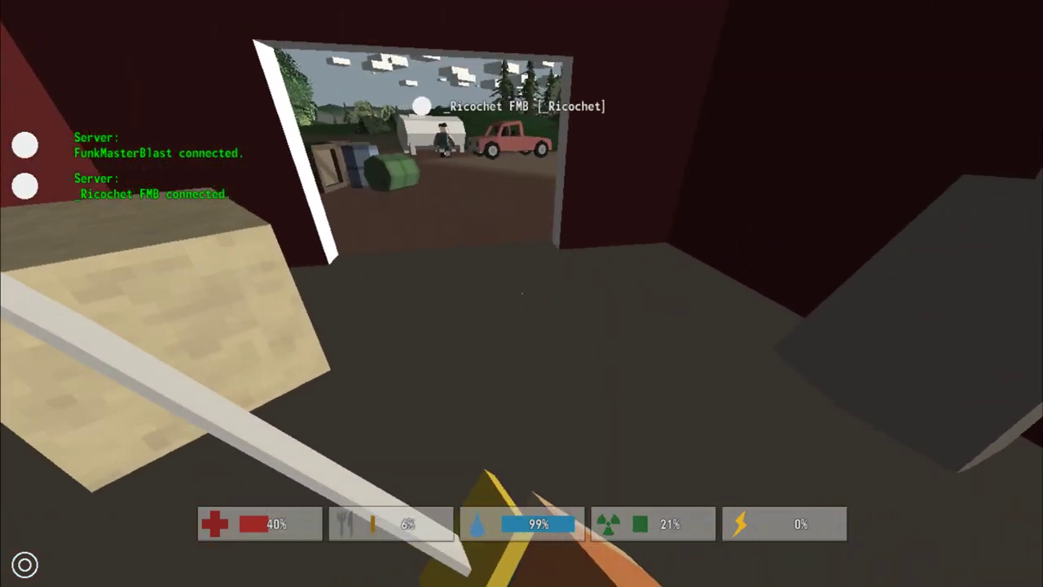
pyautogui.press('w')
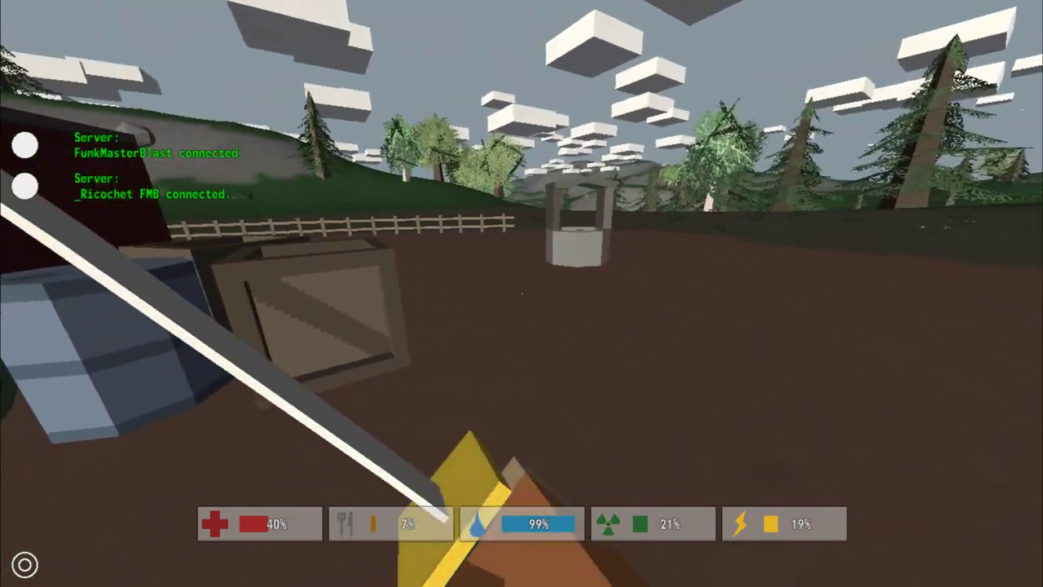
# - Cross the yard past the parked cars and strike the zombie twice with the blade
pyautogui.press('w')
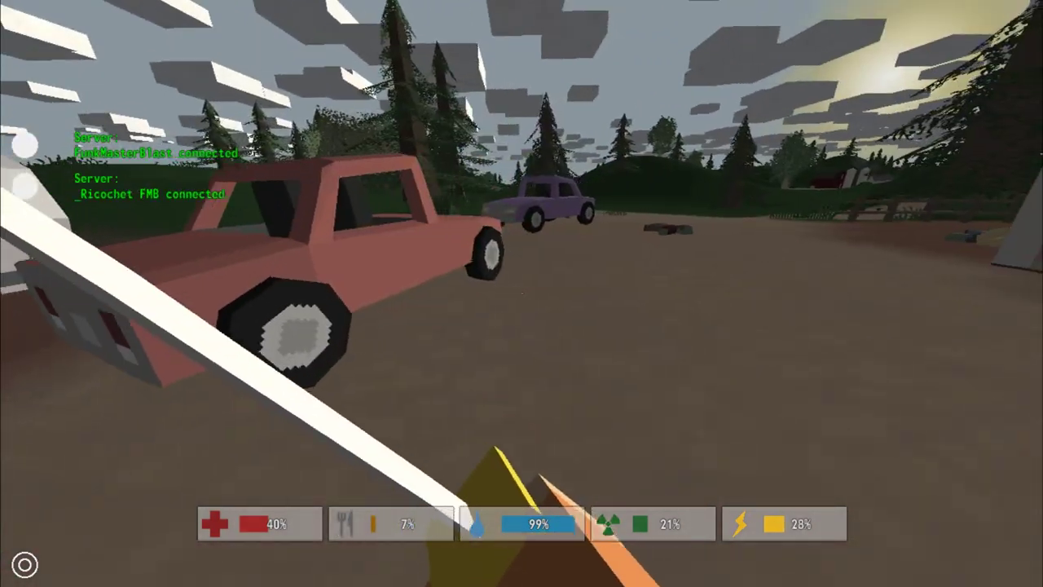
pyautogui.press('w')
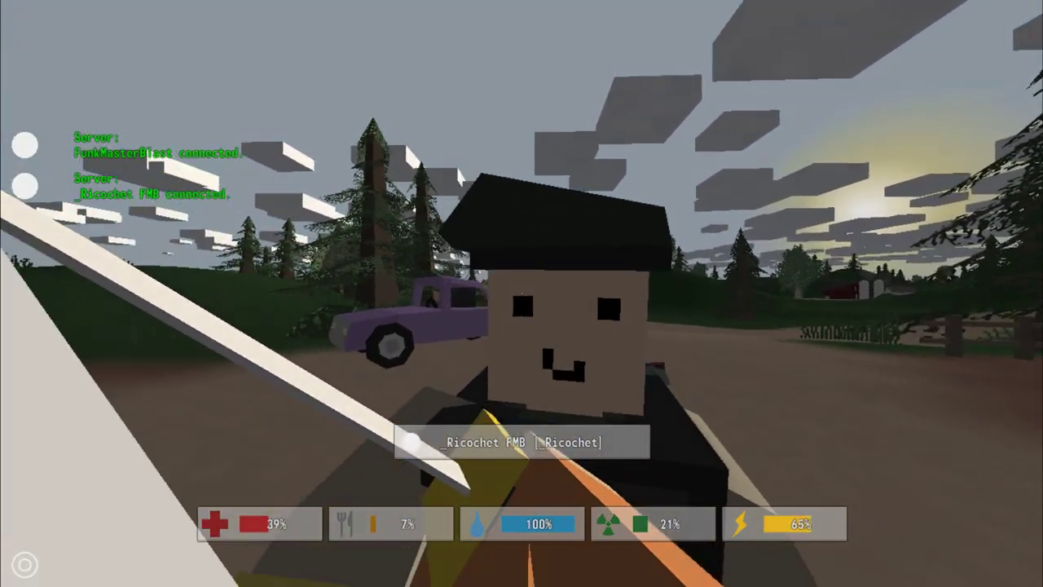
pyautogui.click(522, 294)
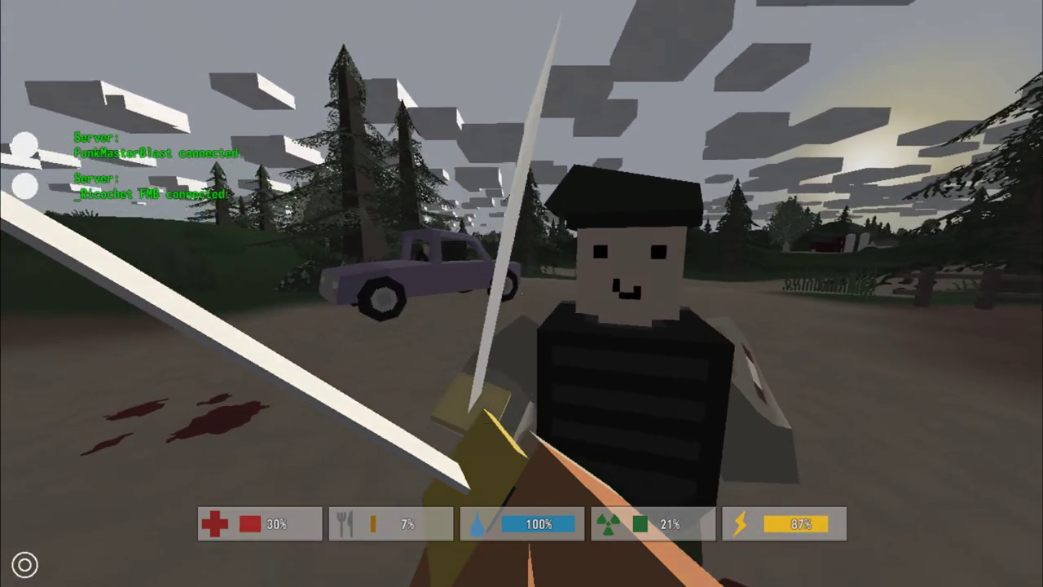
pyautogui.click(522, 293)
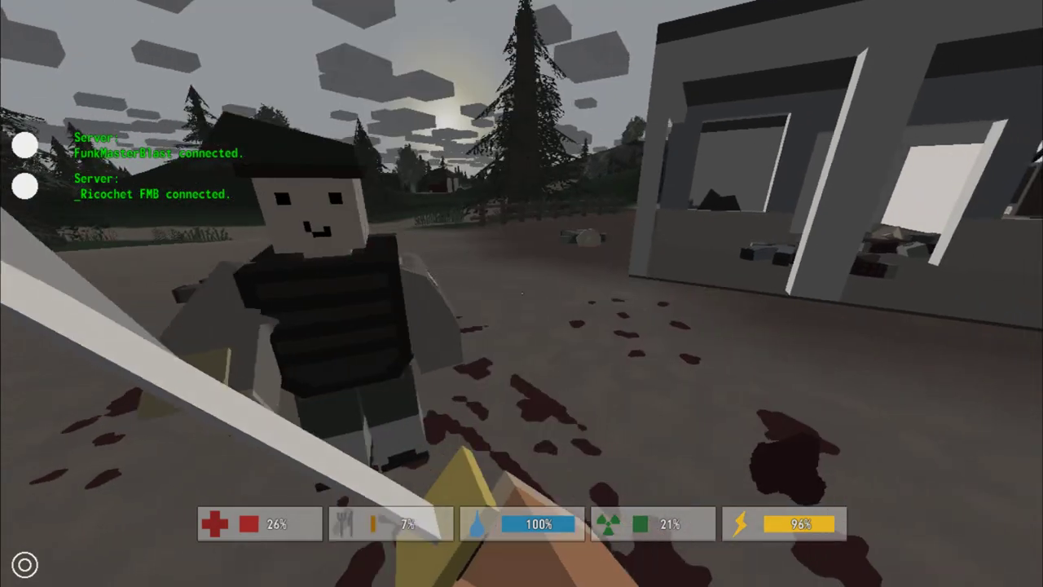
pyautogui.moveTo(521, 293); pyautogui.dragTo(522, 293)
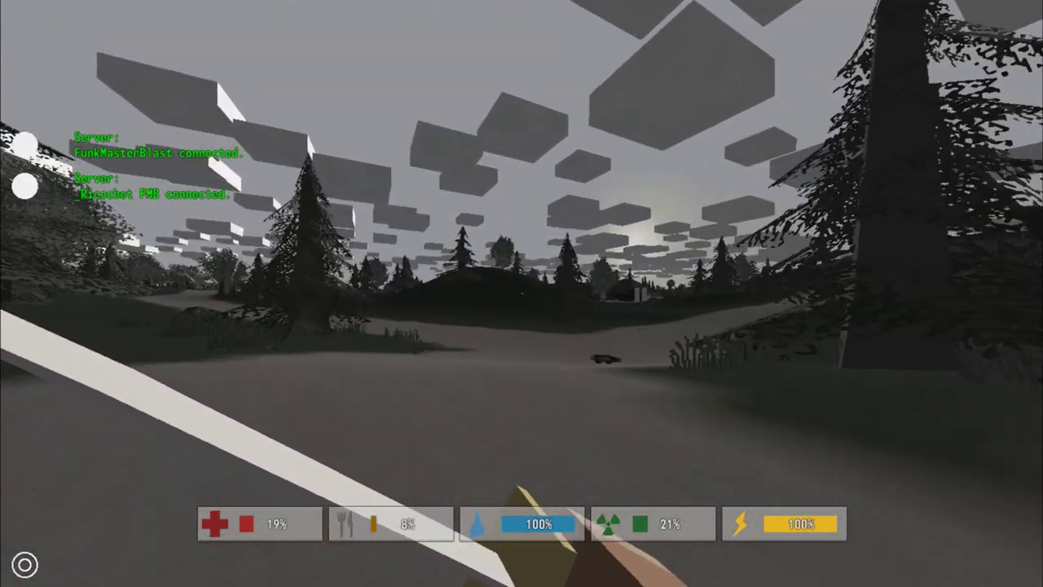
# - Walk around the farm toward the parked car and buildings as health falls to 3%
pyautogui.press('w')
pyautogui.moveTo(522, 294); pyautogui.dragTo(522, 293)
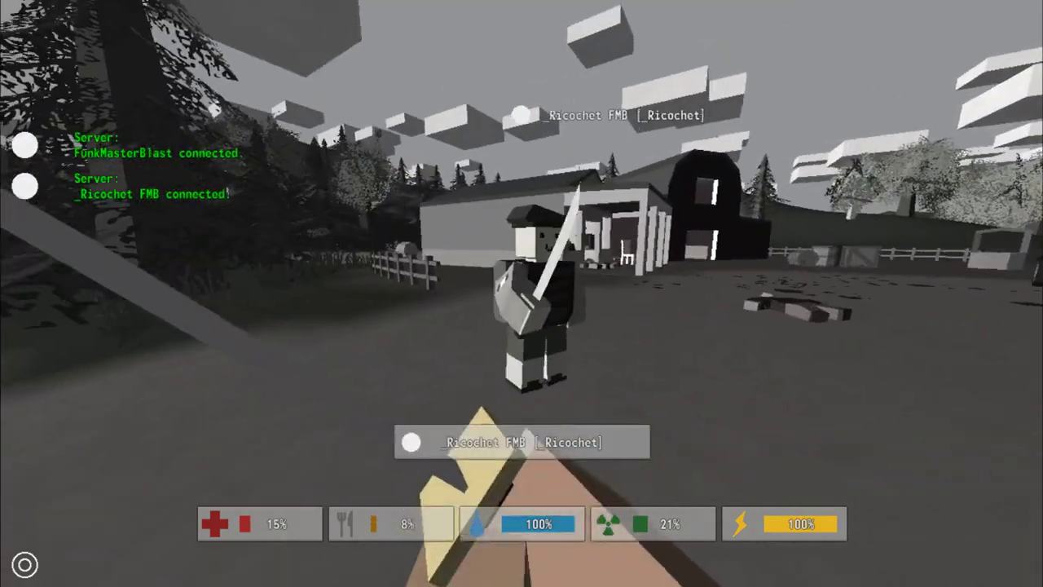
pyautogui.press('w')
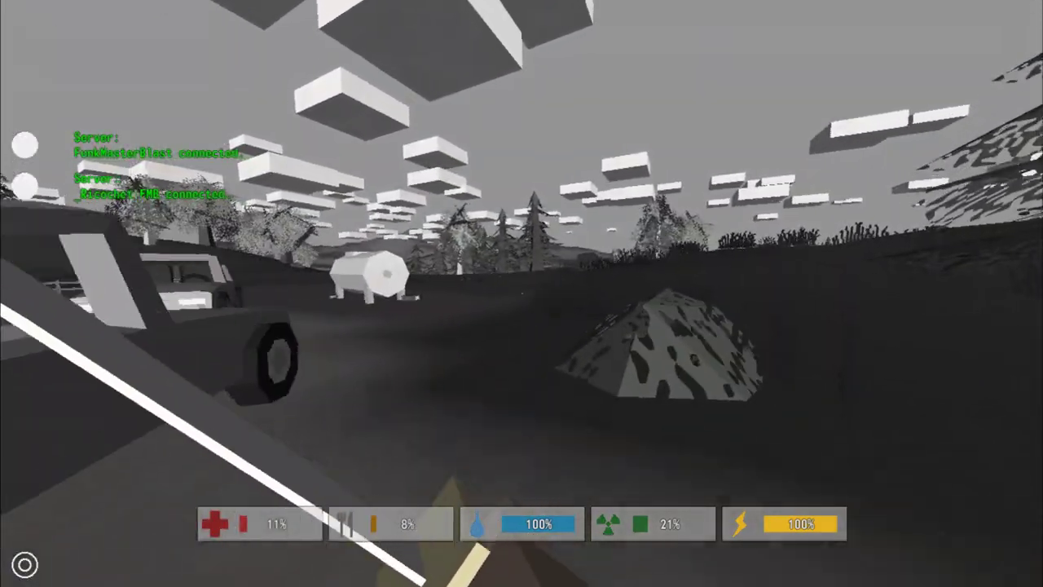
pyautogui.press('w')
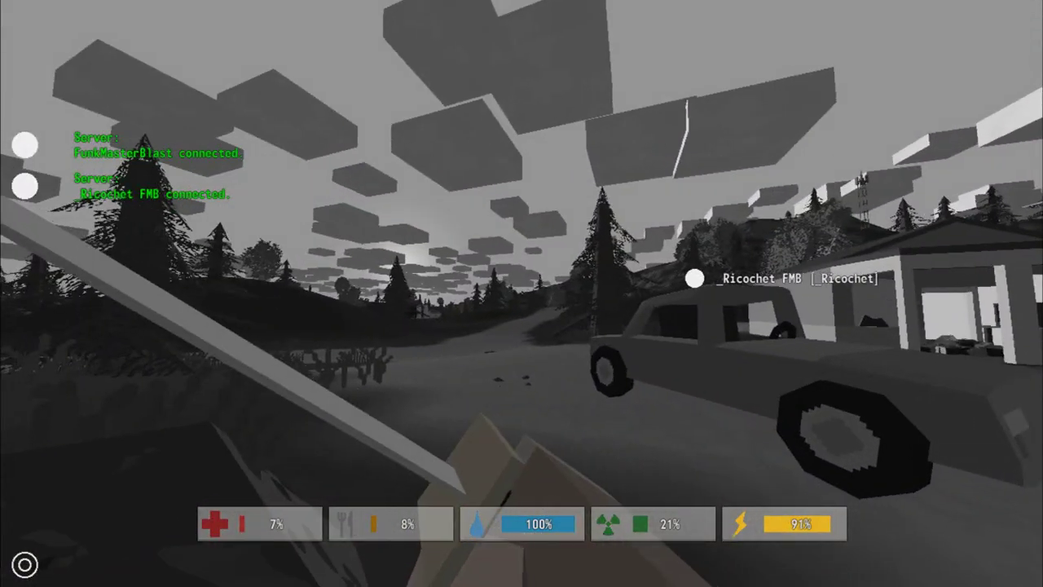
pyautogui.press('w')
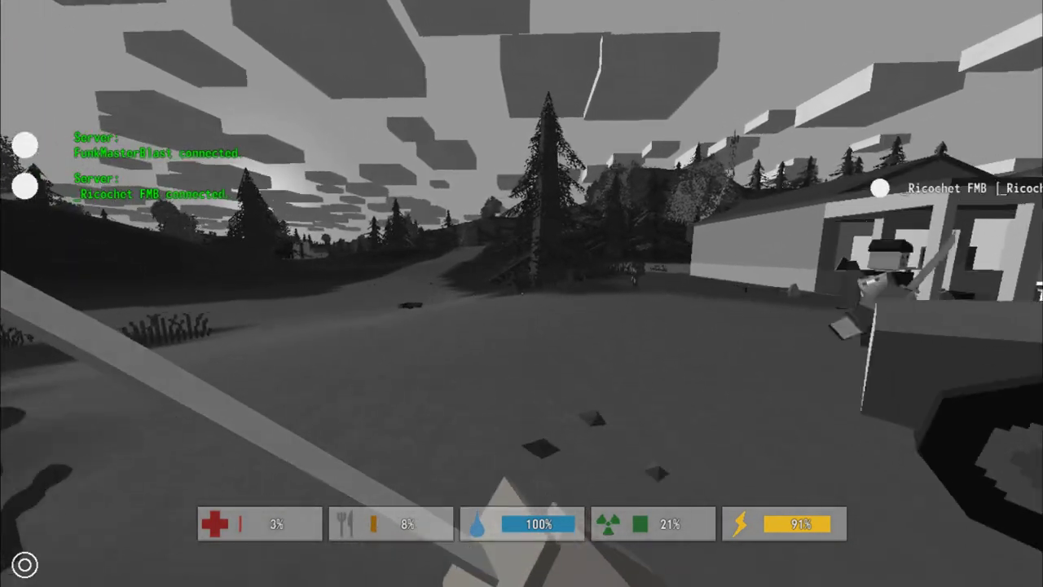